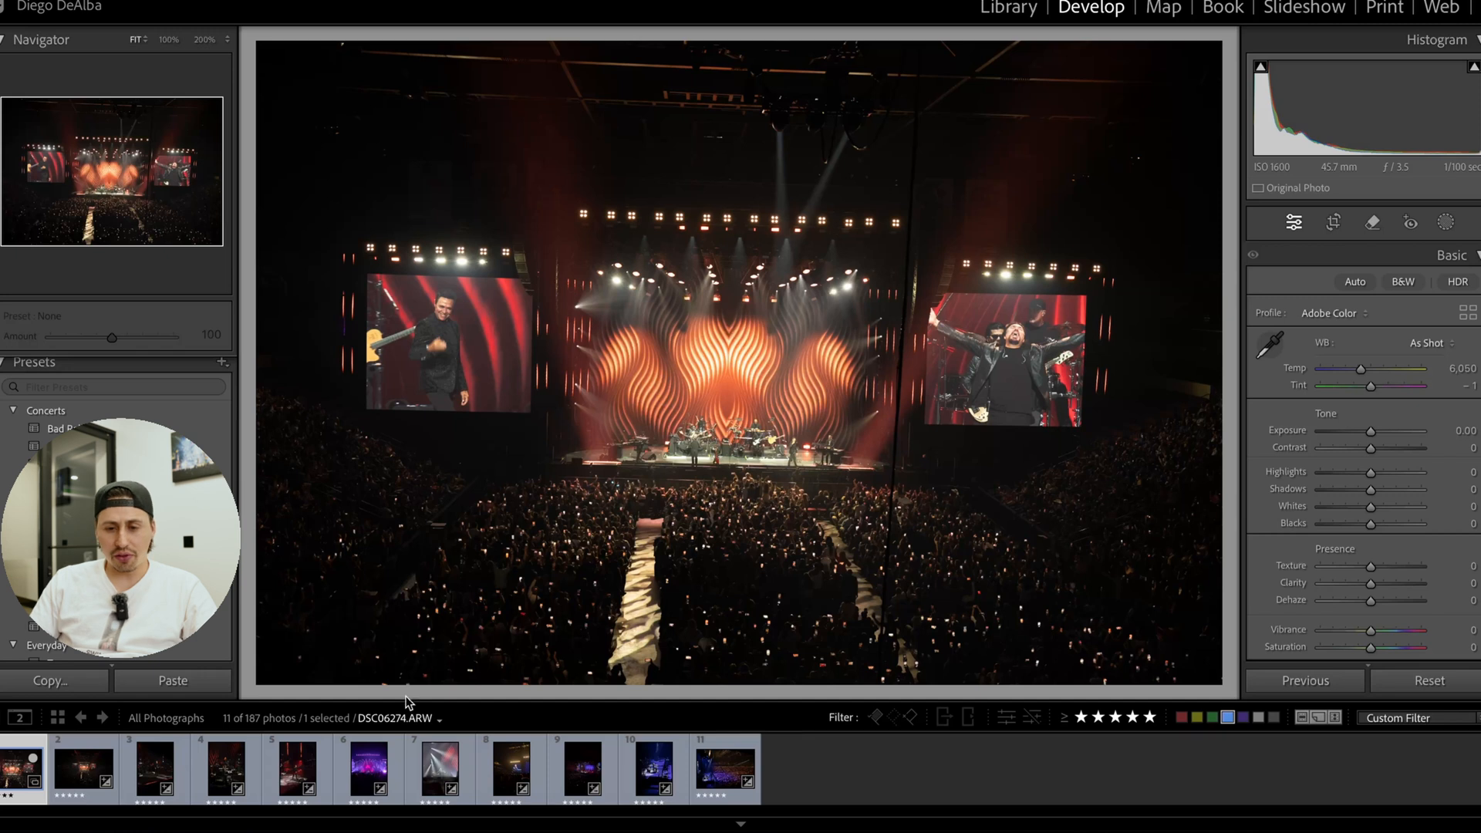
Straighten the concert photo to an angle of −0.96 and crop it tighter around the stage and crowd.
{"action": "left_click", "coordinate": [1333, 222]}
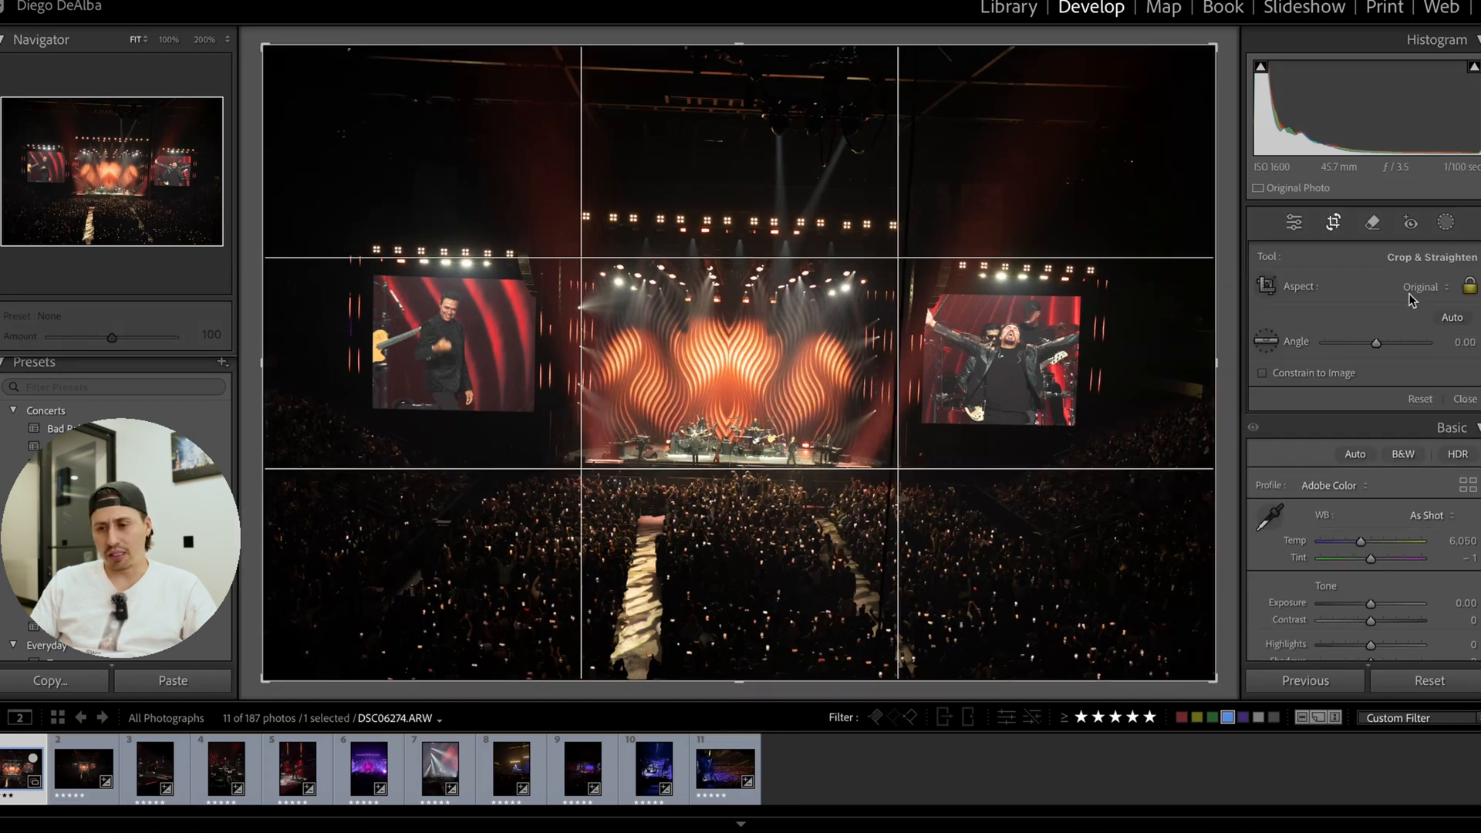
{"action": "left_click_drag", "start_coordinate": [1247, 353], "coordinate": [1232, 344]}
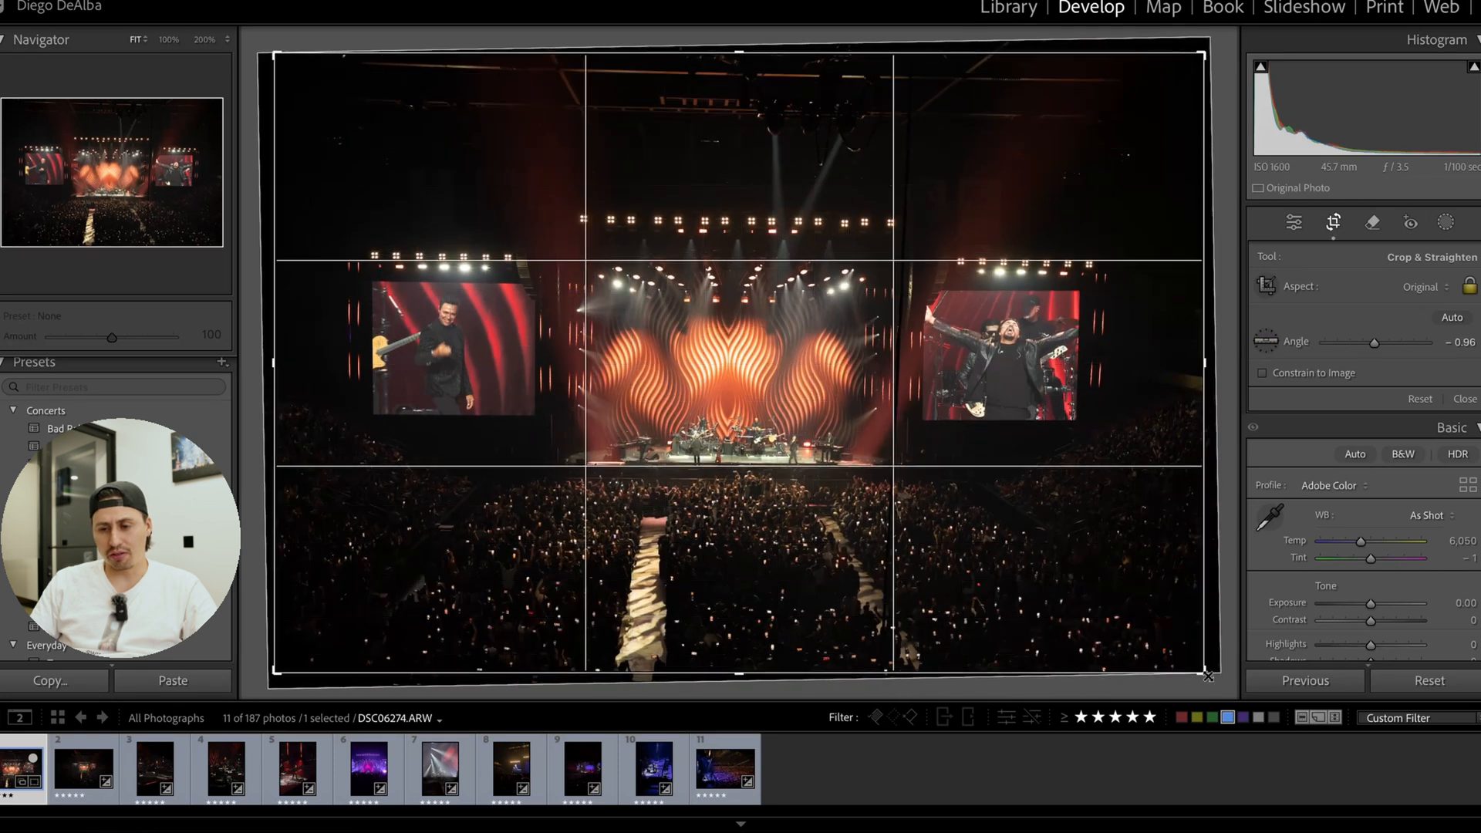
{"action": "left_click_drag", "start_coordinate": [1210, 676], "coordinate": [1193, 660]}
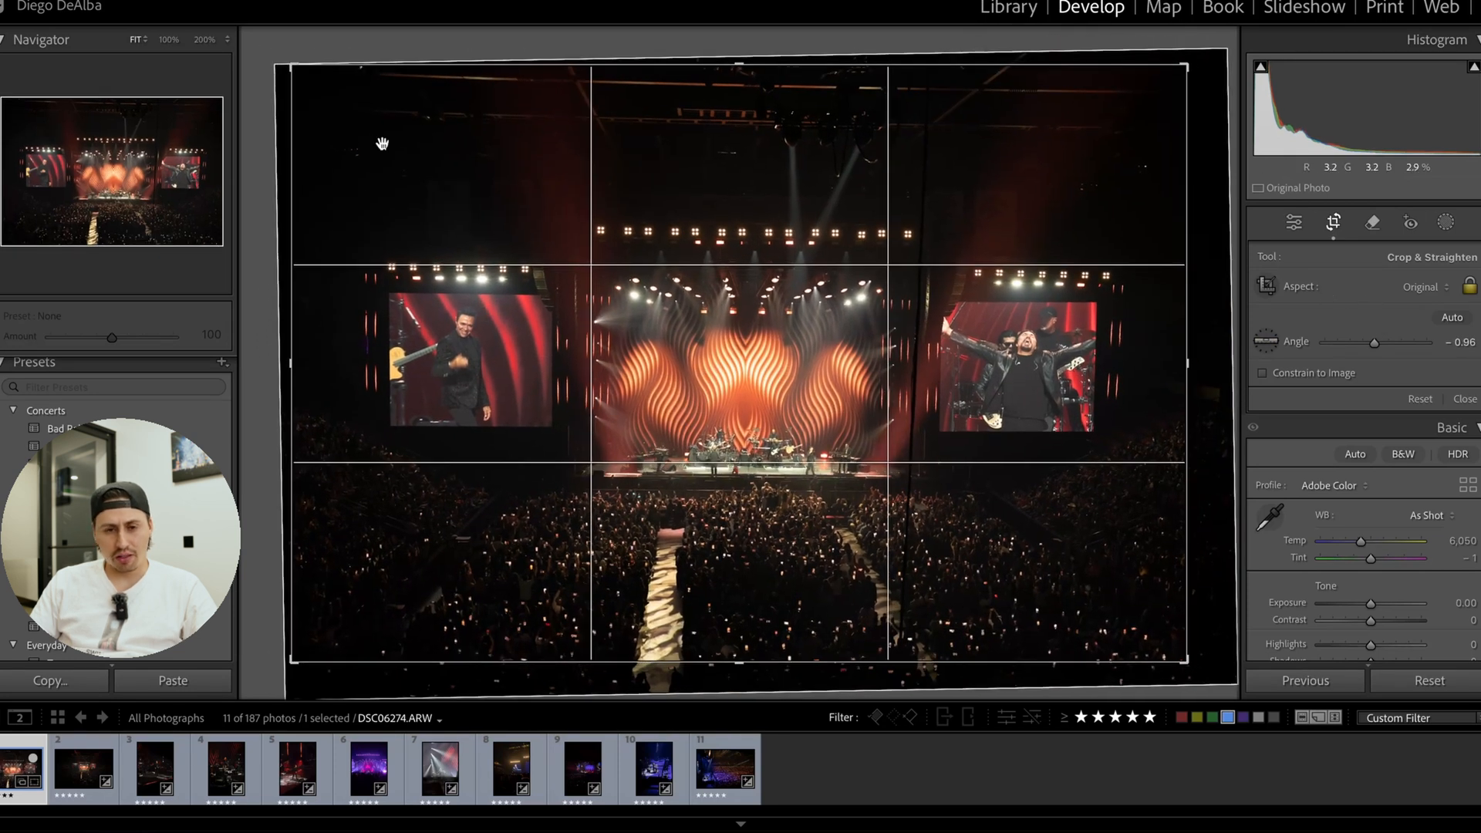
{"action": "left_click_drag", "start_coordinate": [299, 73], "coordinate": [323, 86]}
{"action": "left_click_drag", "start_coordinate": [438, 136], "coordinate": [447, 134]}
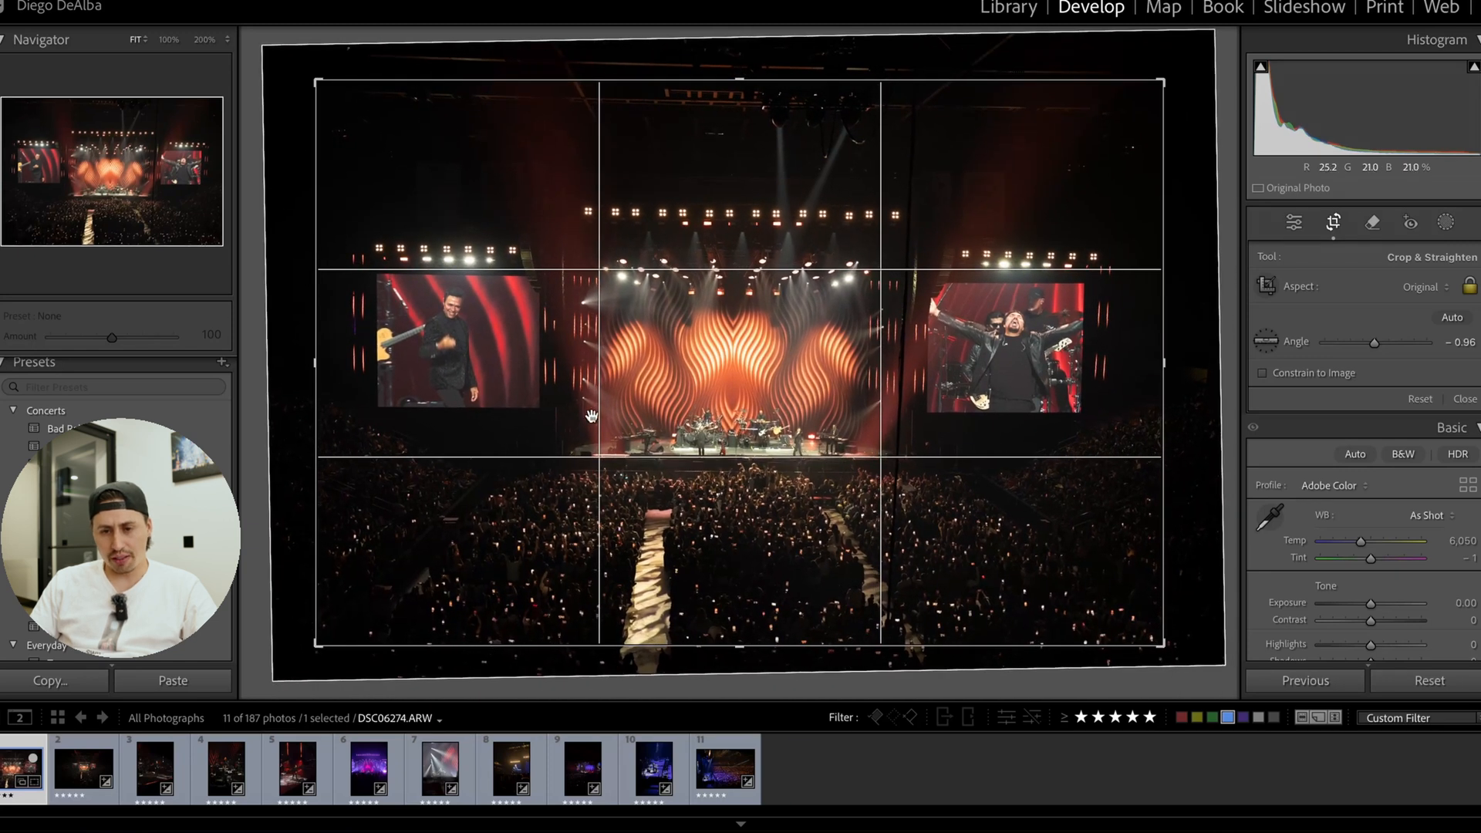
{"action": "left_click", "coordinate": [1340, 225]}
Correct the photo's perspective with Auto Upright after comparing Vertical and Level, and reposition the image inside the crop.
{"action": "scroll", "coordinate": [1363, 462], "scroll_direction": "down", "scroll_amount": 10}
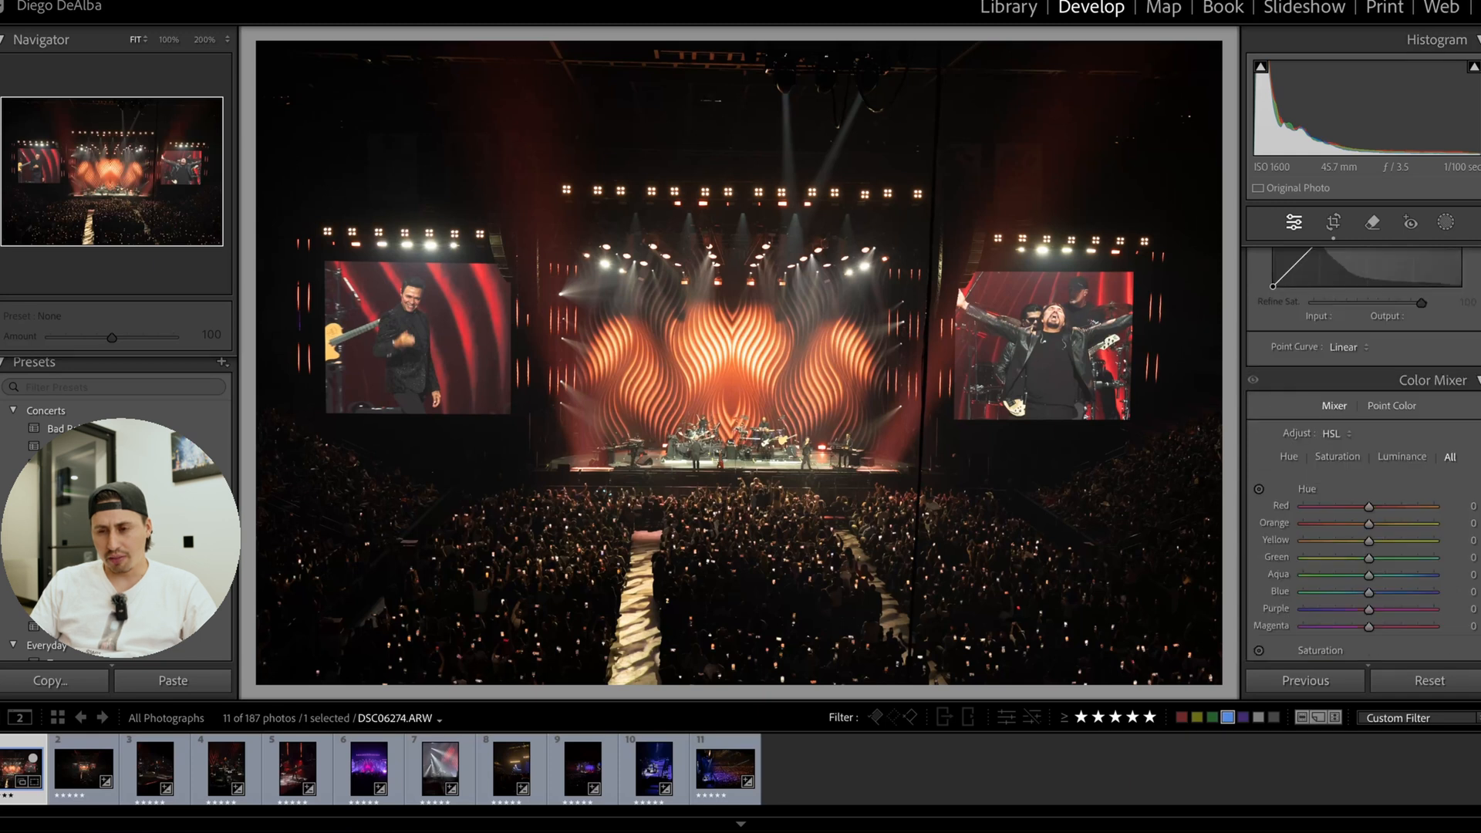
{"action": "scroll", "coordinate": [1362, 455], "scroll_direction": "down", "scroll_amount": 15}
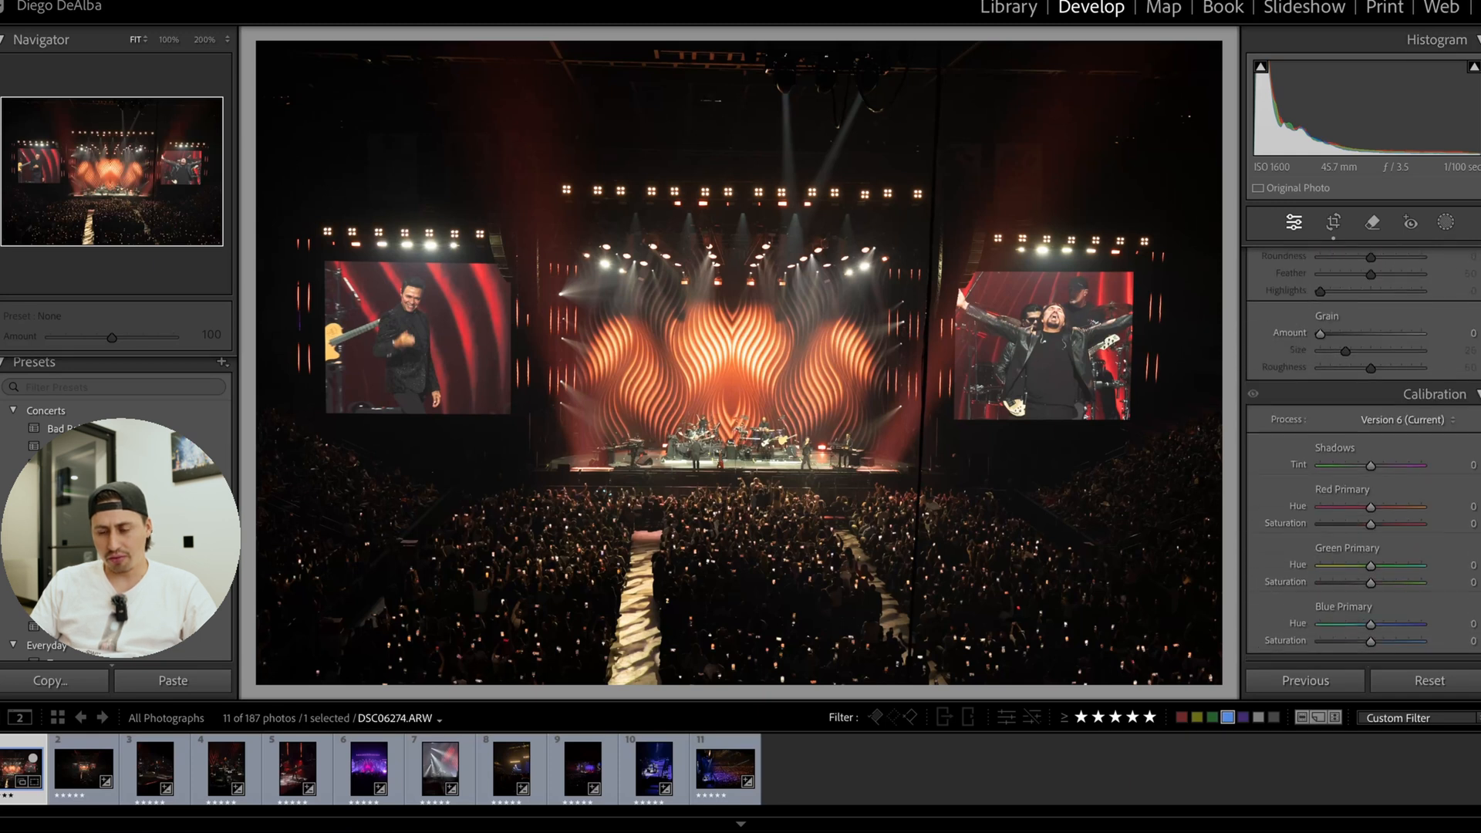
{"action": "scroll", "coordinate": [1363, 455], "scroll_direction": "up", "scroll_amount": 5}
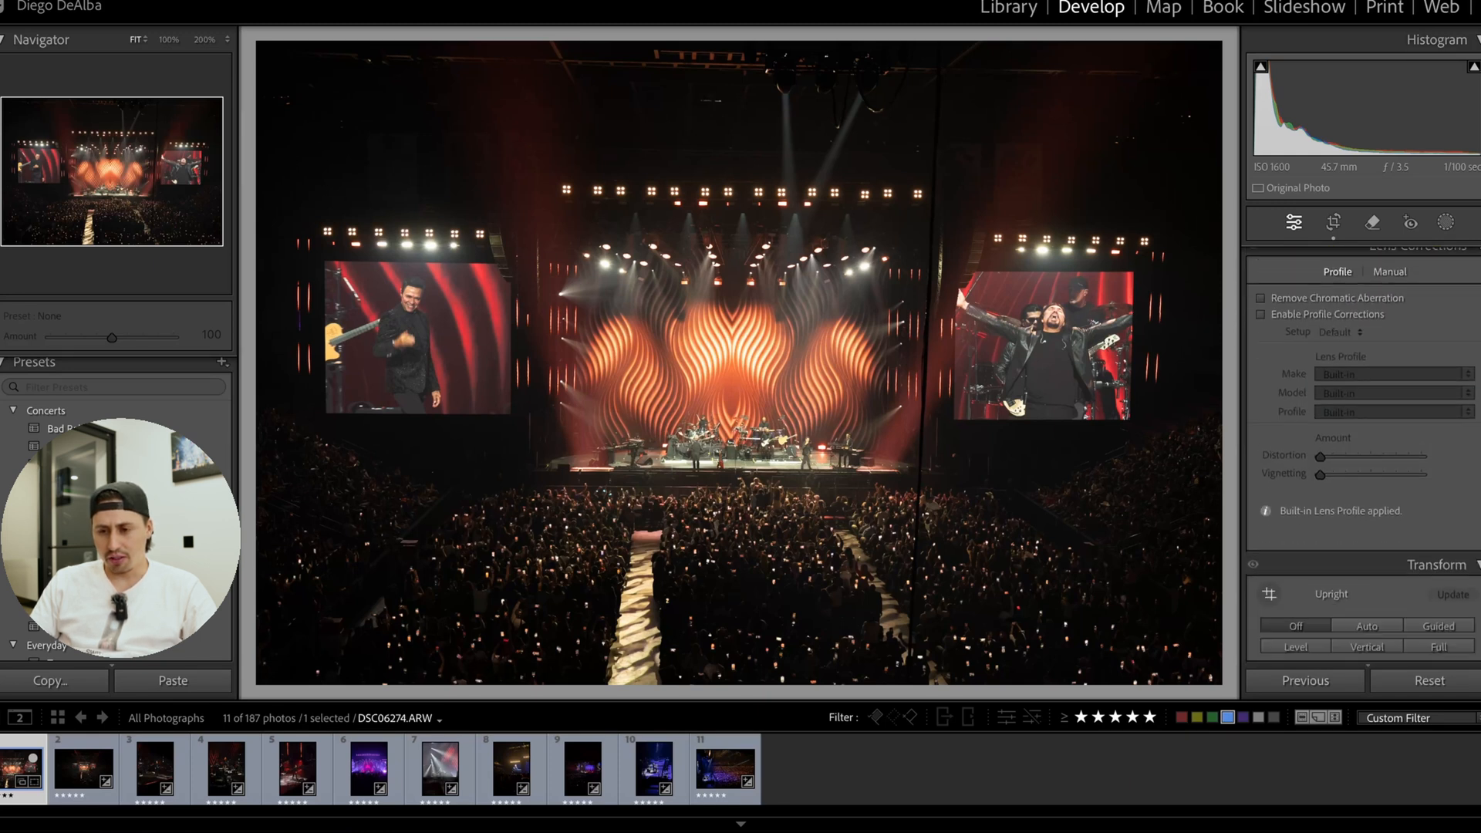
{"action": "scroll", "coordinate": [1363, 455], "scroll_direction": "up", "scroll_amount": 8}
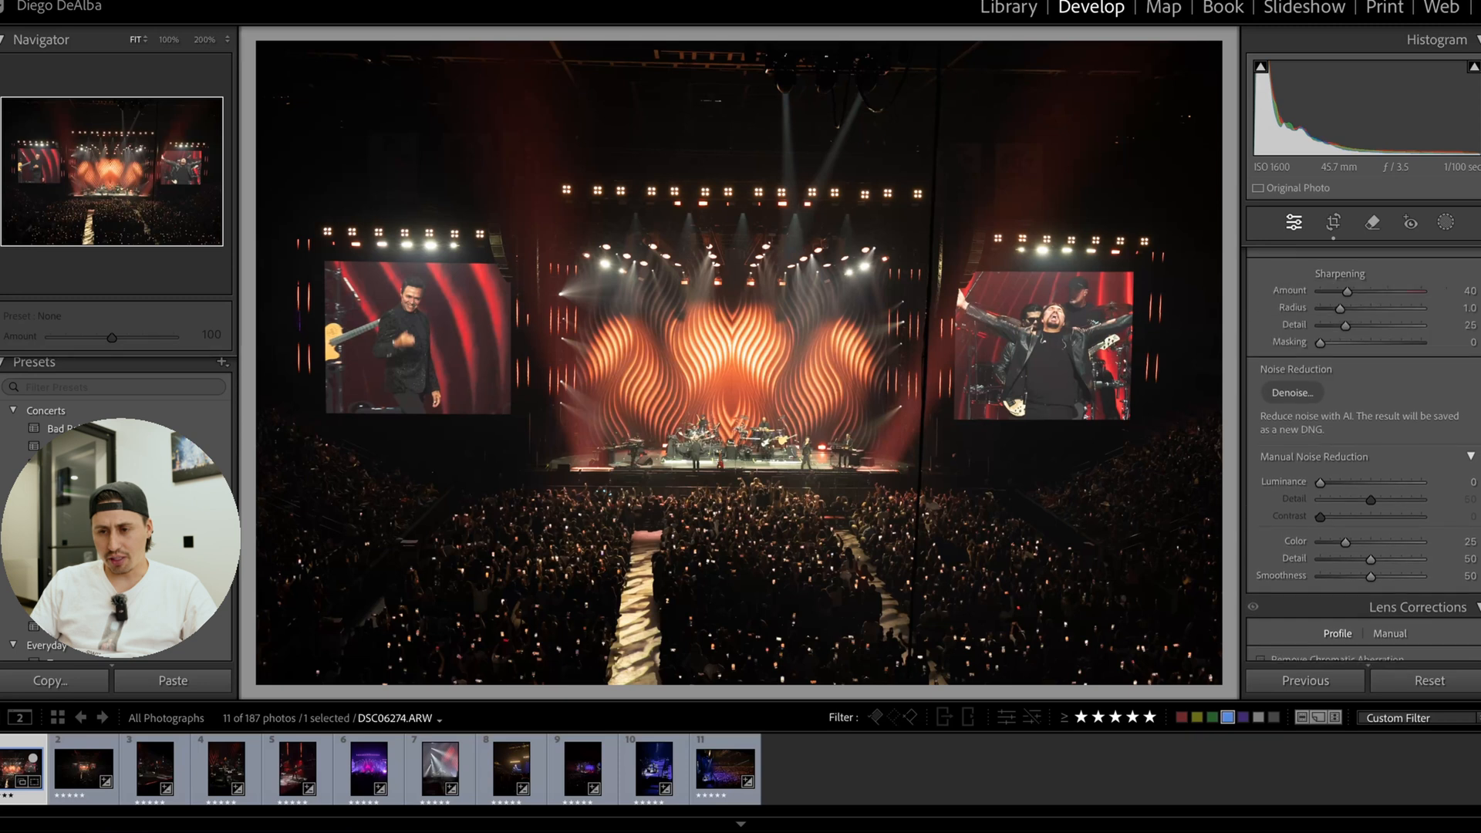
{"action": "scroll", "coordinate": [1363, 455], "scroll_direction": "up", "scroll_amount": 2}
{"action": "scroll", "coordinate": [1363, 455], "scroll_direction": "down", "scroll_amount": 12}
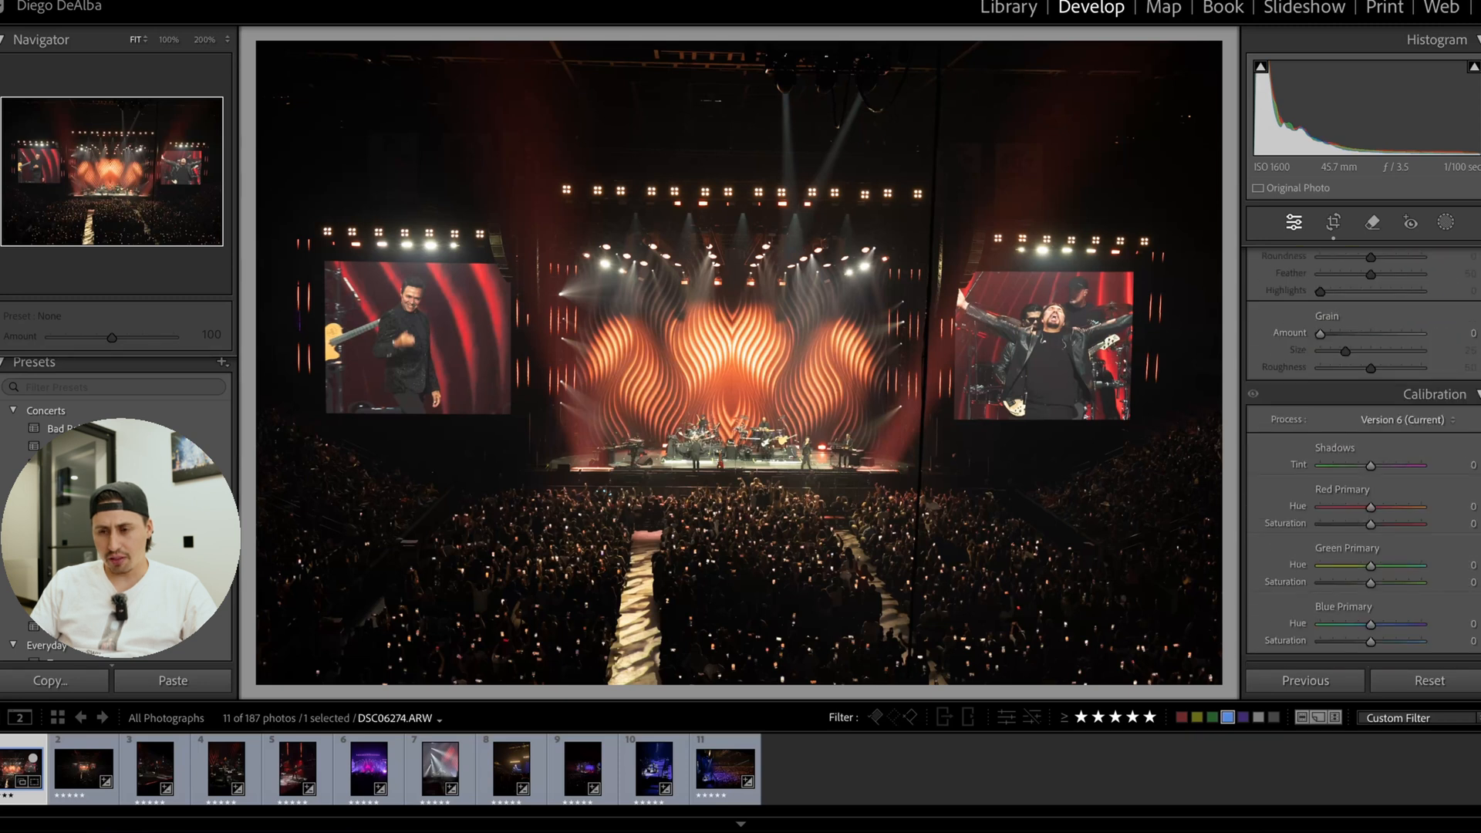
{"action": "scroll", "coordinate": [1432, 532], "scroll_direction": "up", "scroll_amount": 6}
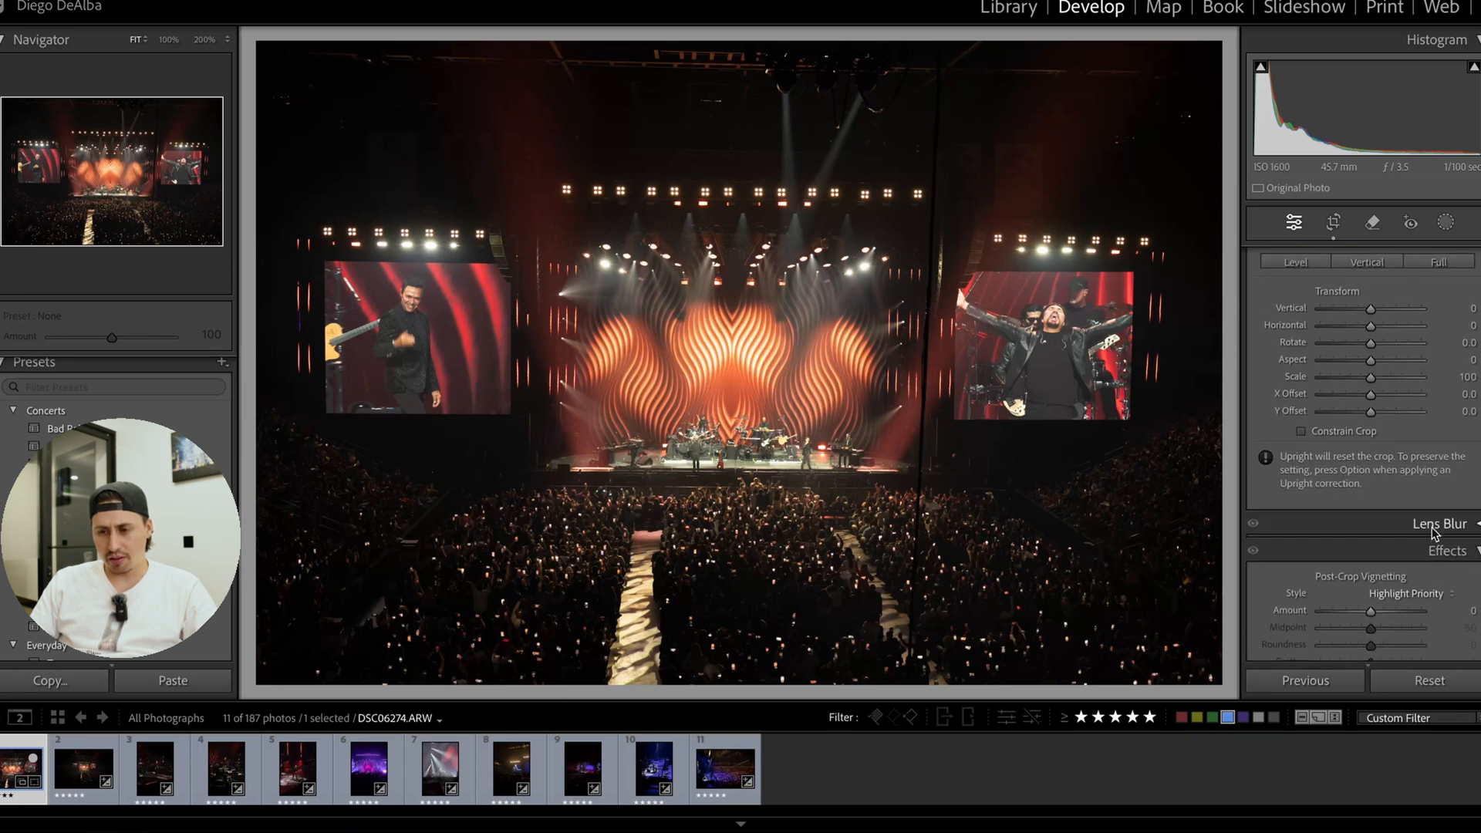
{"action": "left_click", "coordinate": [1433, 530]}
{"action": "scroll", "coordinate": [1441, 558], "scroll_direction": "up", "scroll_amount": 5}
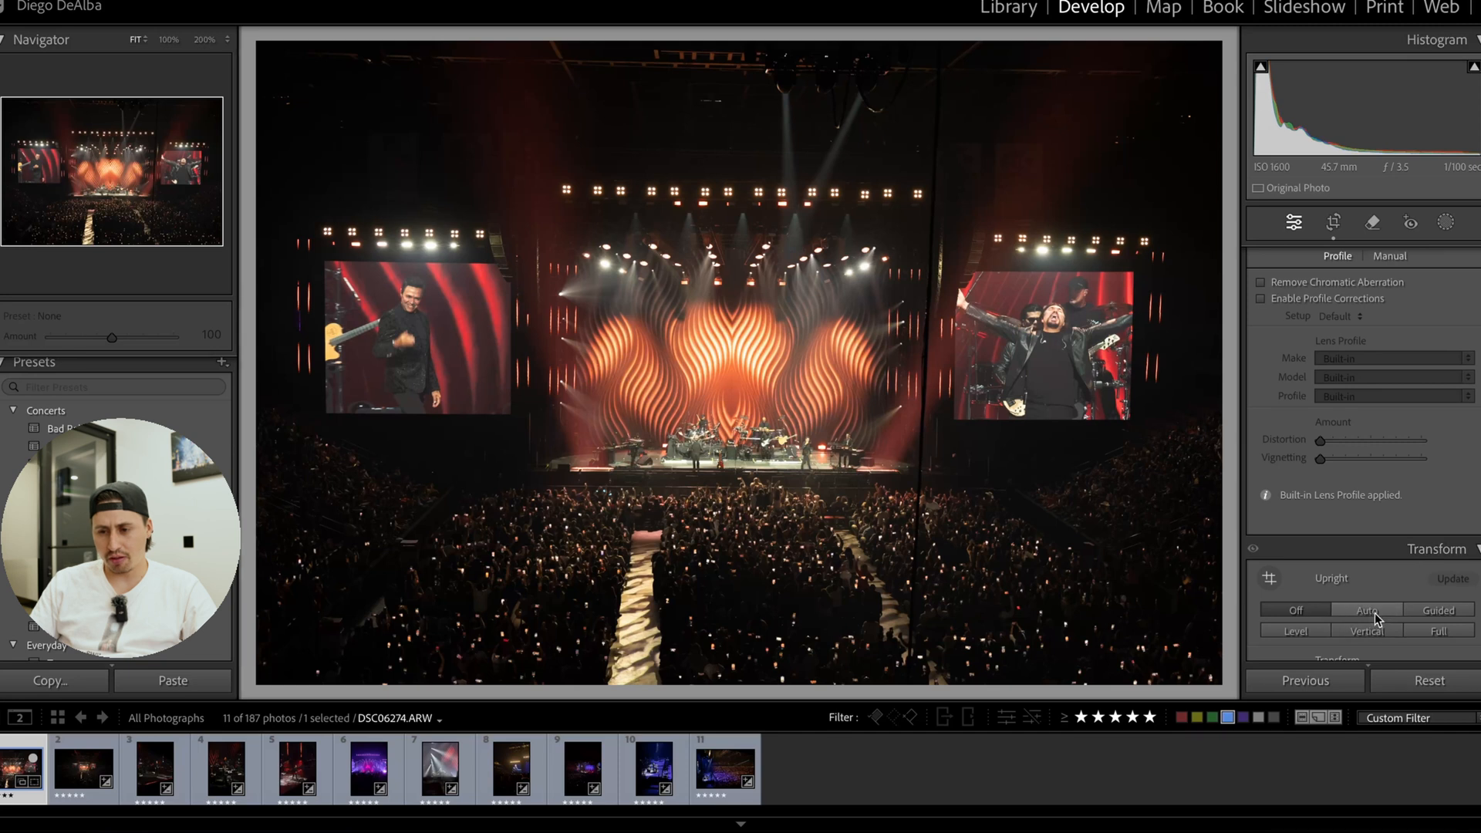
{"action": "left_click", "coordinate": [1374, 612]}
{"action": "left_click", "coordinate": [1368, 630]}
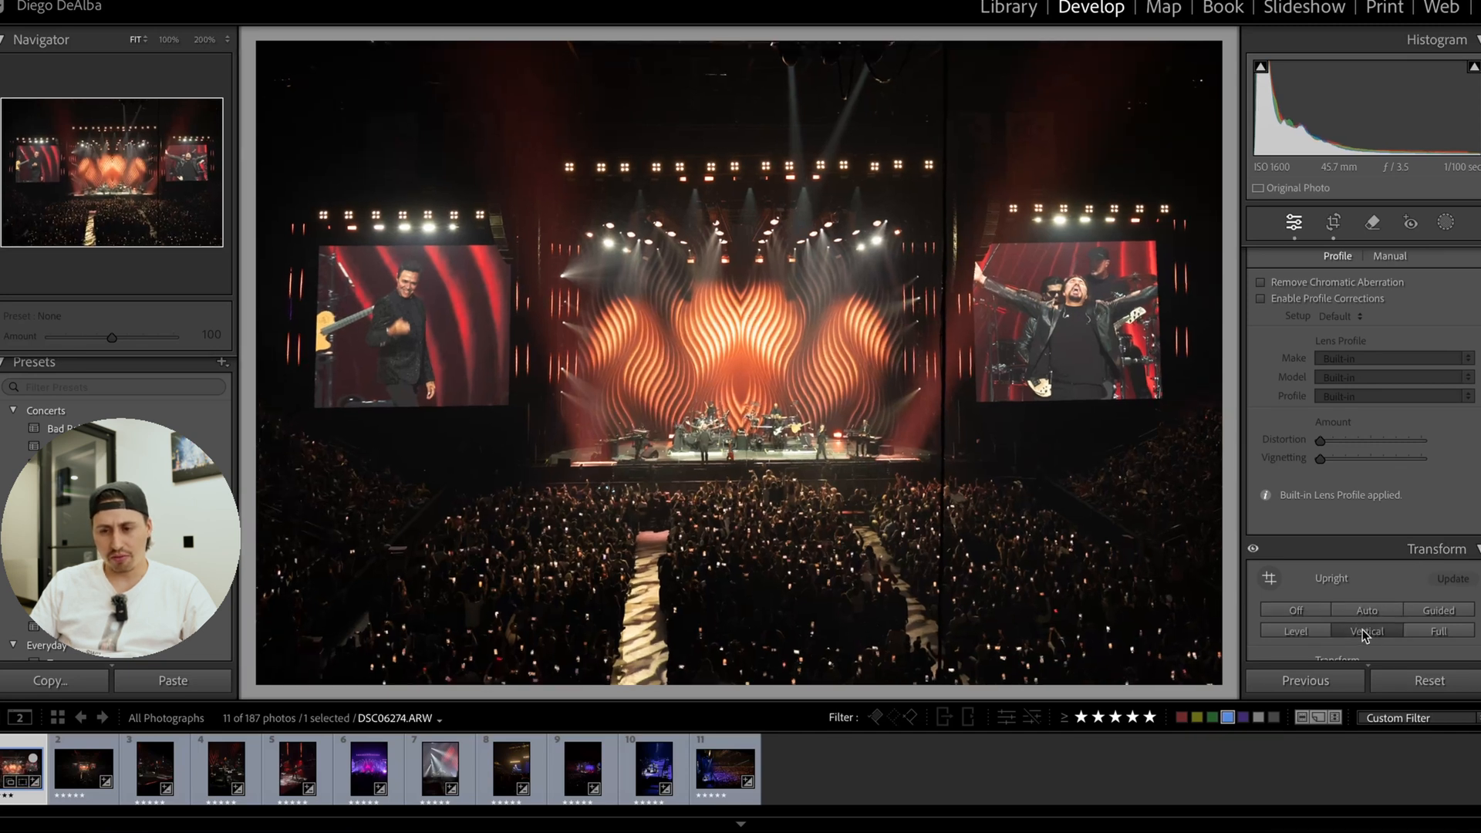
{"action": "left_click", "coordinate": [1307, 631]}
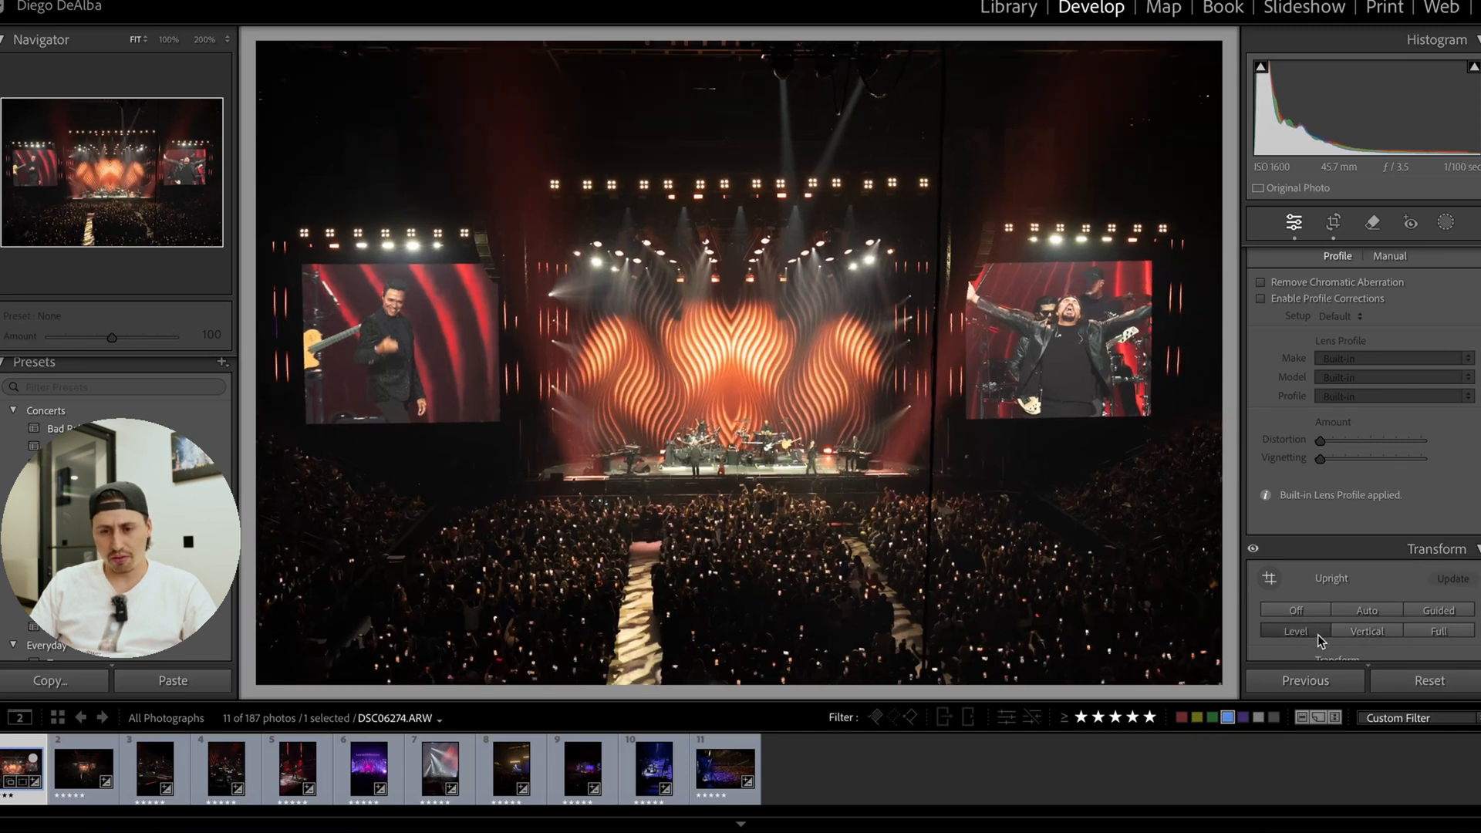
{"action": "left_click", "coordinate": [1365, 613]}
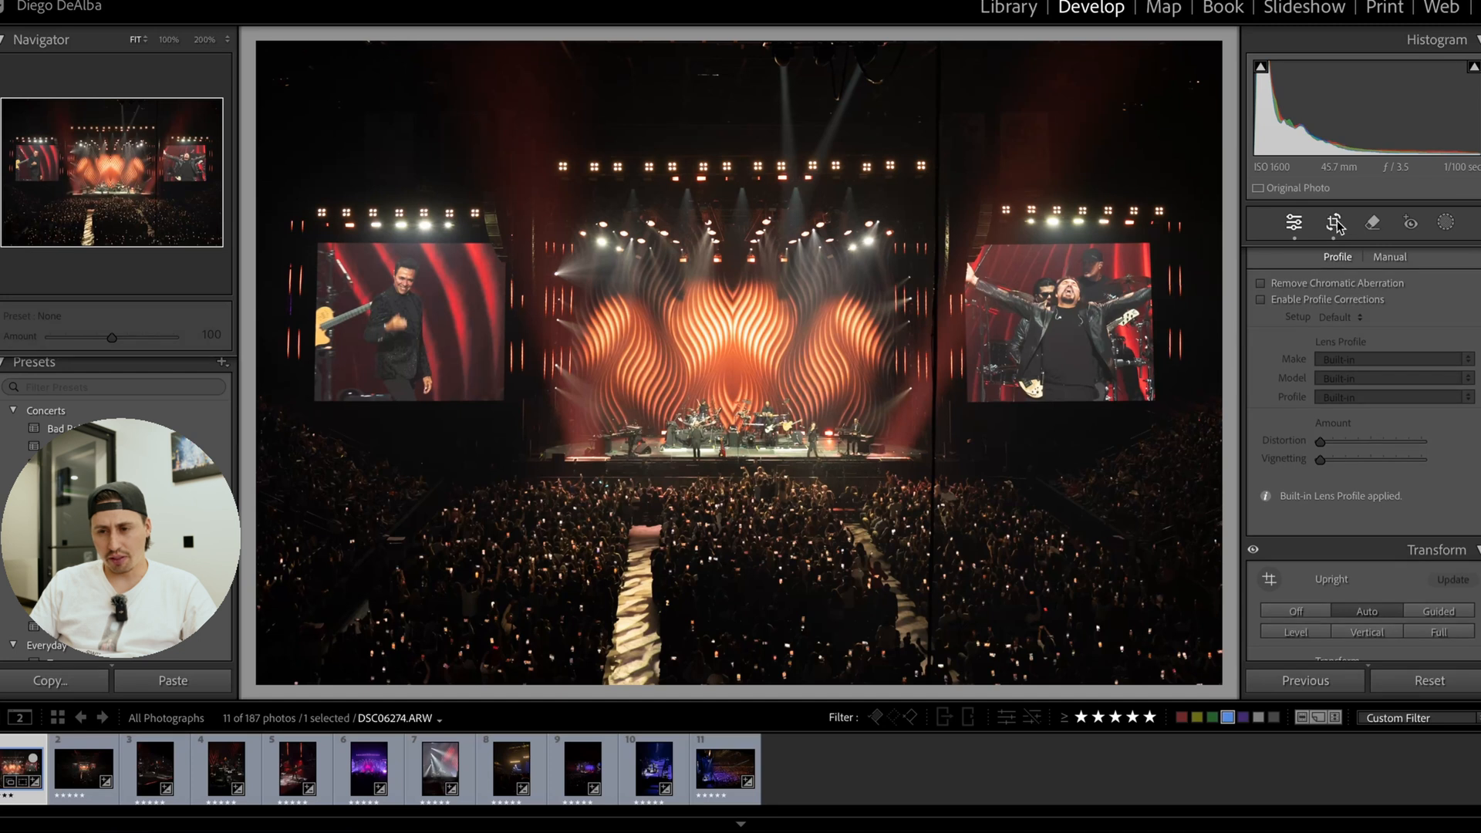
{"action": "left_click", "coordinate": [1335, 223]}
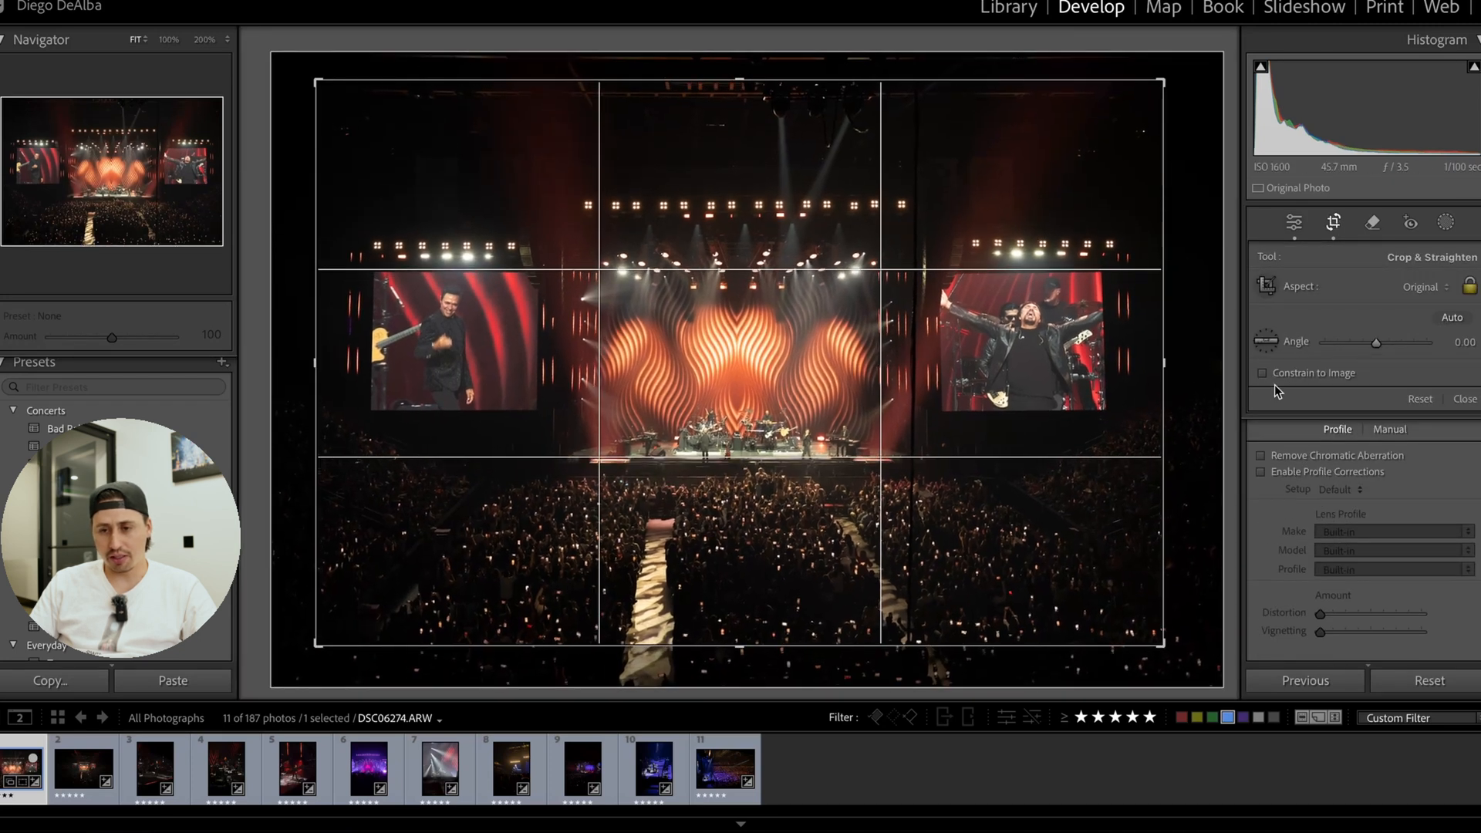
{"action": "left_click", "coordinate": [1333, 223]}
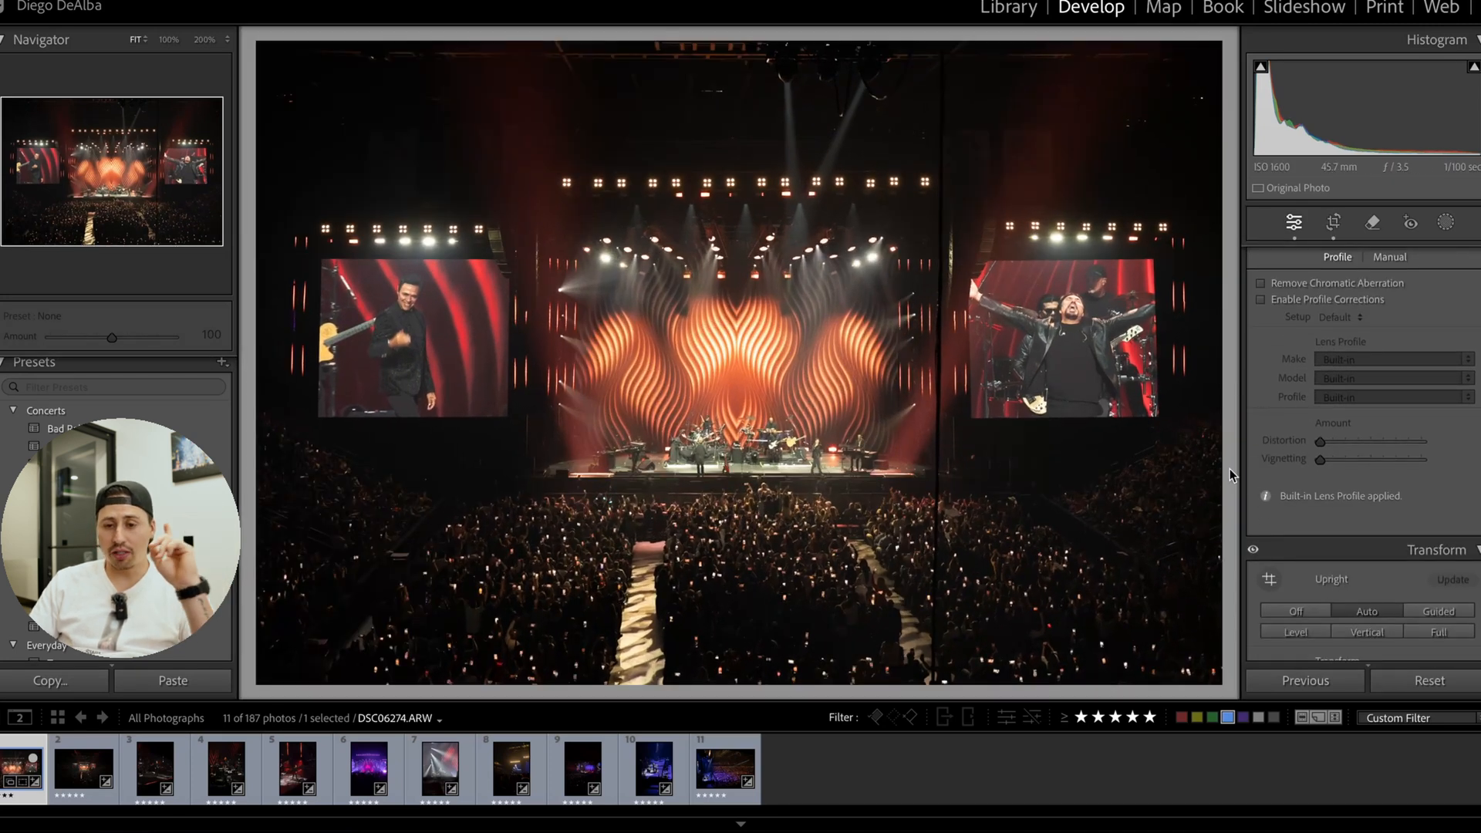
Shape the tone curve into an S, with a shadow point at input 61, output 36 and a highlight point at input 197, output 205.
{"action": "scroll", "coordinate": [1424, 422], "scroll_direction": "down", "scroll_amount": 5}
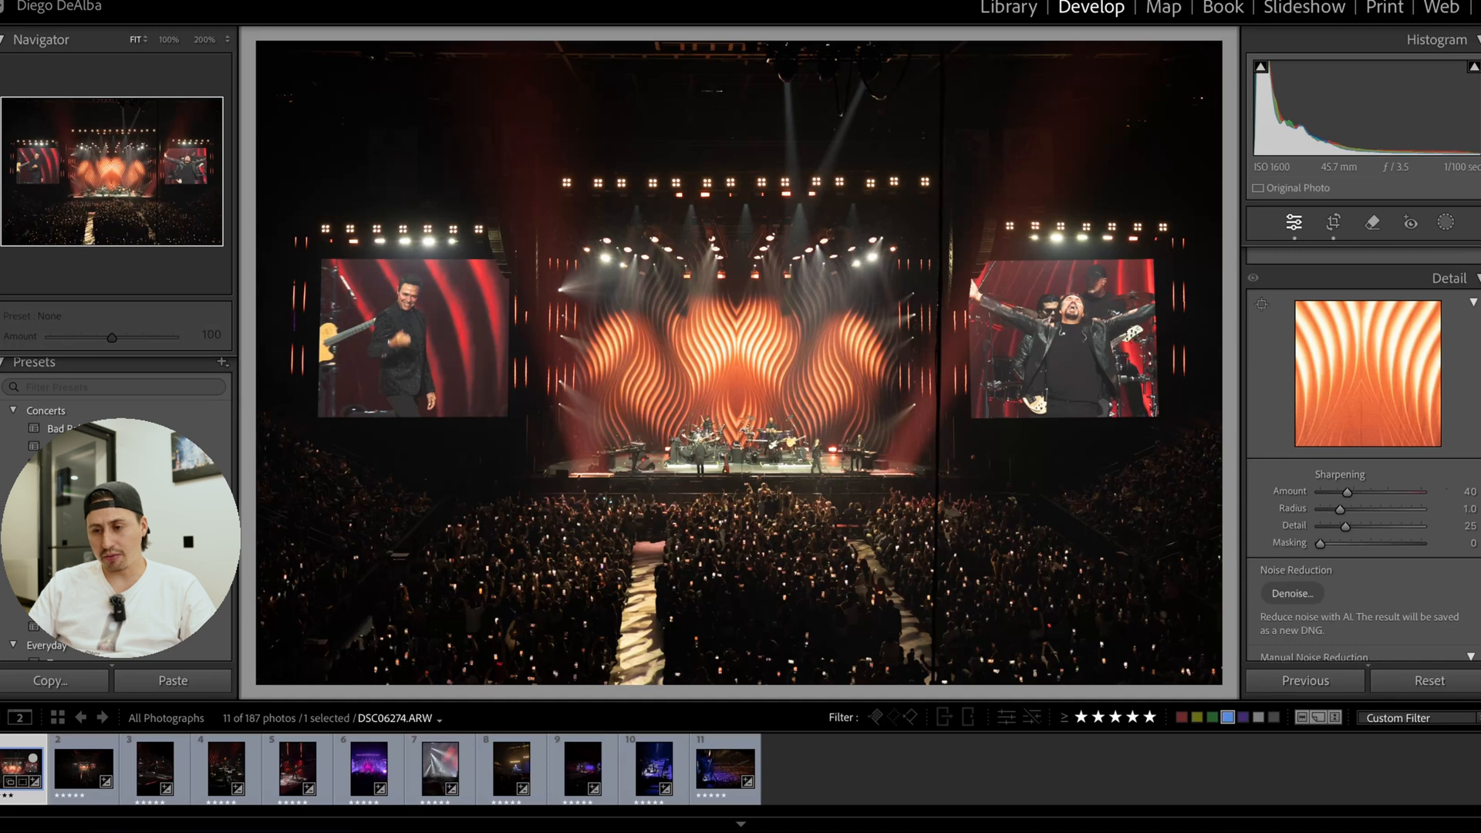
{"action": "scroll", "coordinate": [1363, 454], "scroll_direction": "up", "scroll_amount": 6}
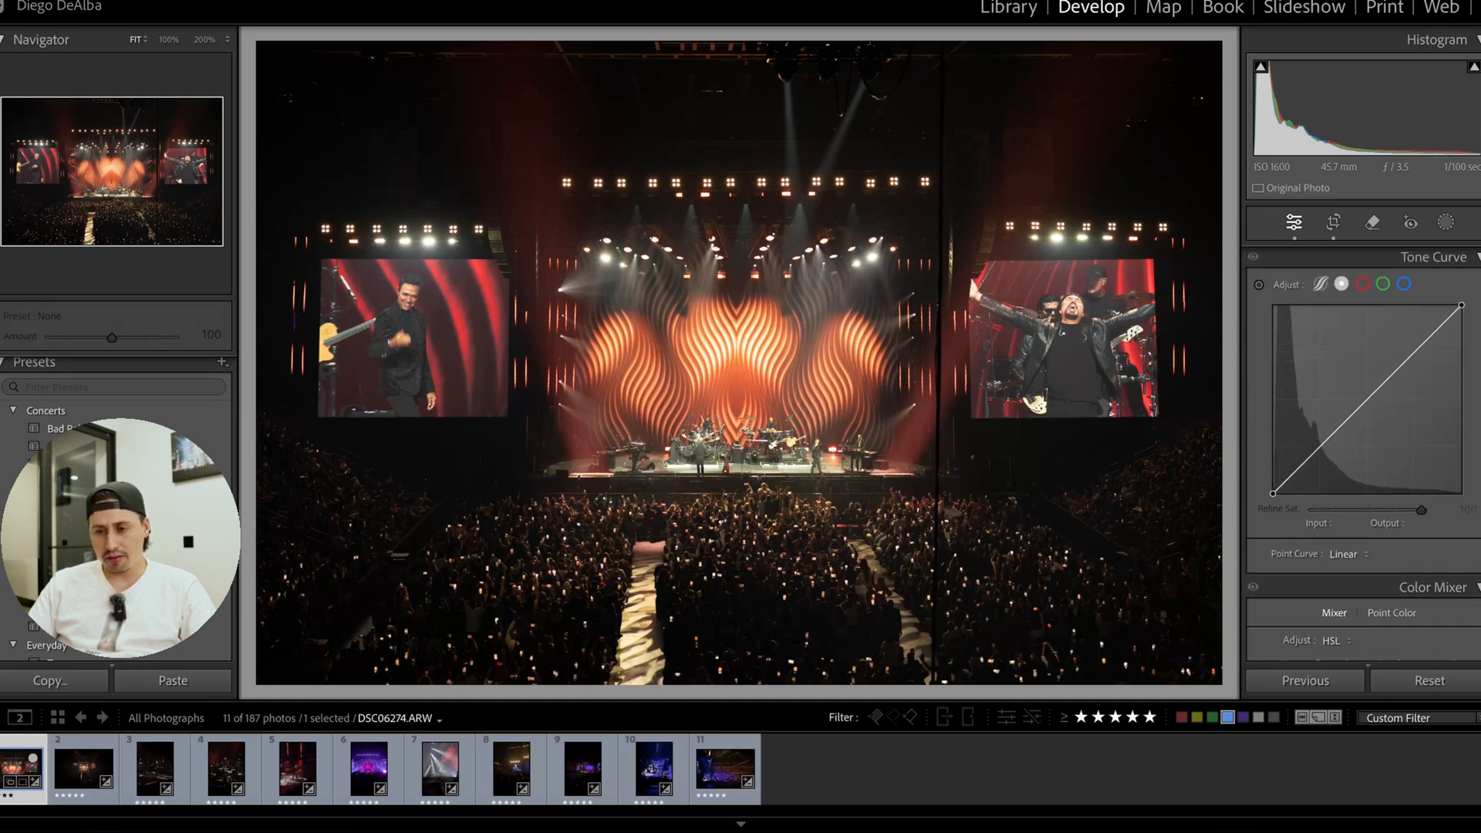
{"action": "scroll", "coordinate": [1363, 454], "scroll_direction": "up", "scroll_amount": 1}
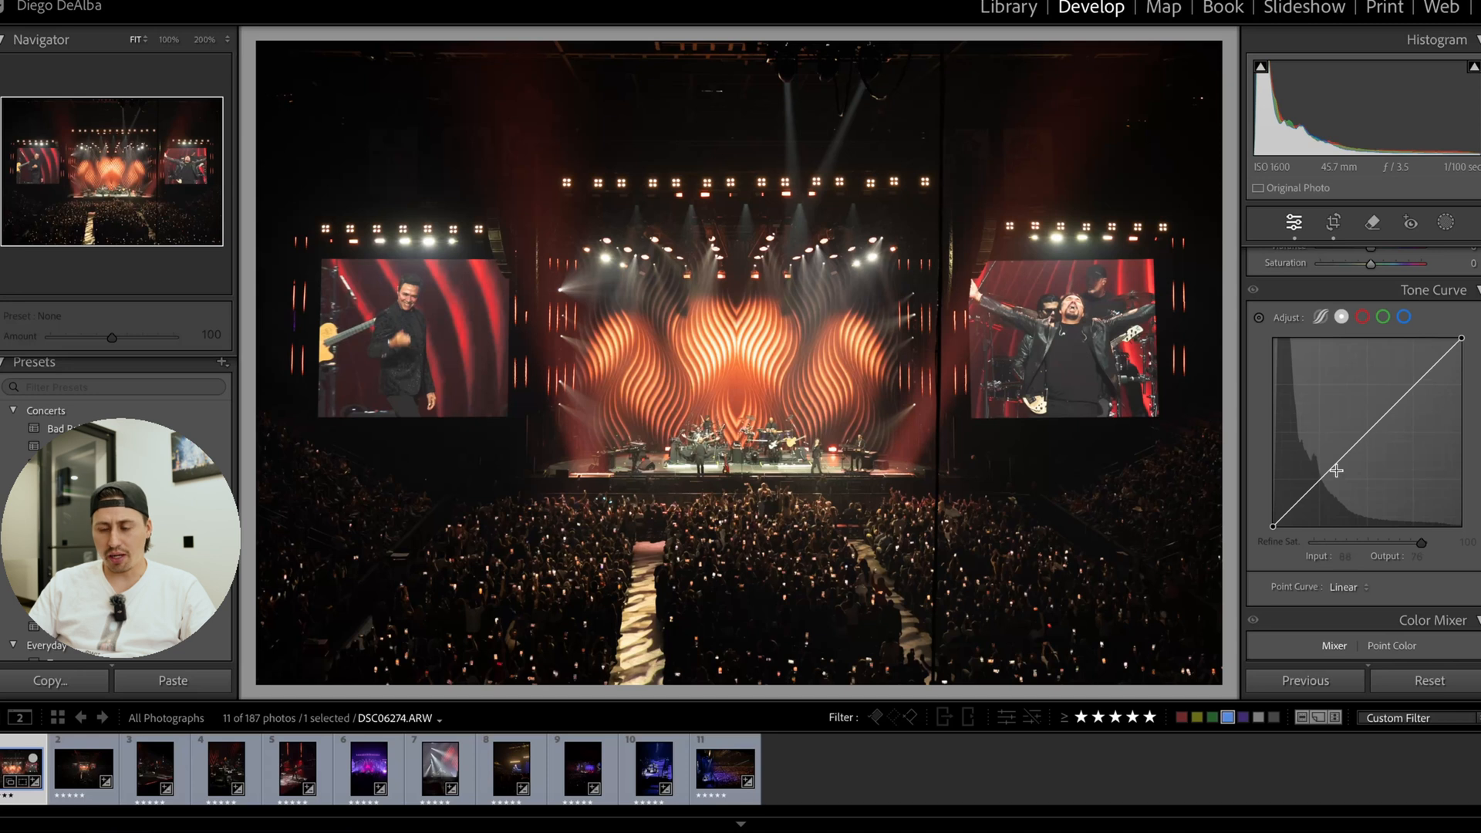
{"action": "left_click_drag", "start_coordinate": [1311, 486], "coordinate": [1325, 502]}
{"action": "left_click_drag", "start_coordinate": [1403, 414], "coordinate": [1418, 372]}
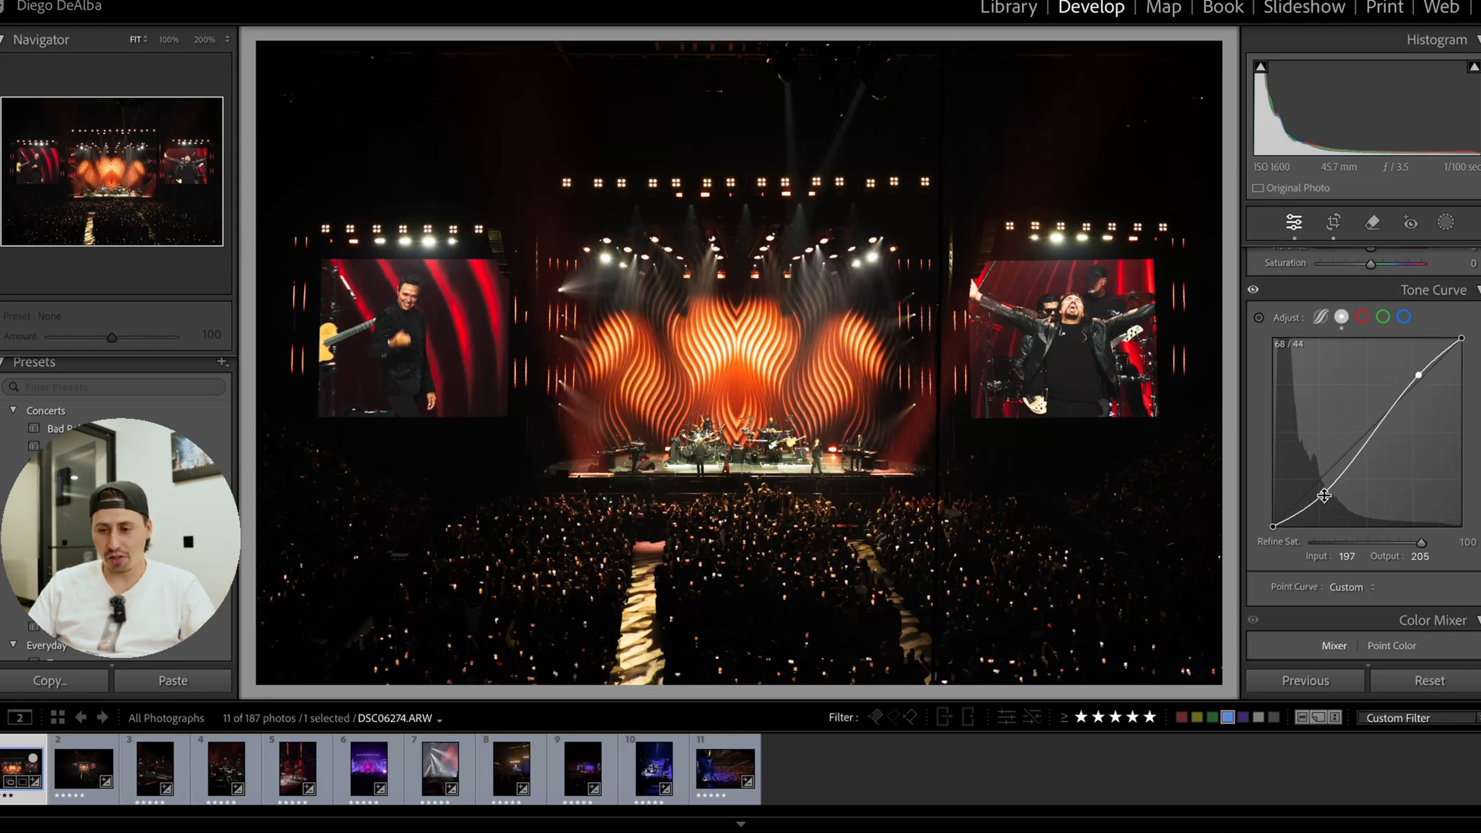
{"action": "left_click_drag", "start_coordinate": [1323, 495], "coordinate": [1315, 501]}
Set the white balance temperature to 6,986 and Contrast to +17, and inspect the dark crowd area up close.
{"action": "scroll", "coordinate": [1410, 391], "scroll_direction": "up", "scroll_amount": 8}
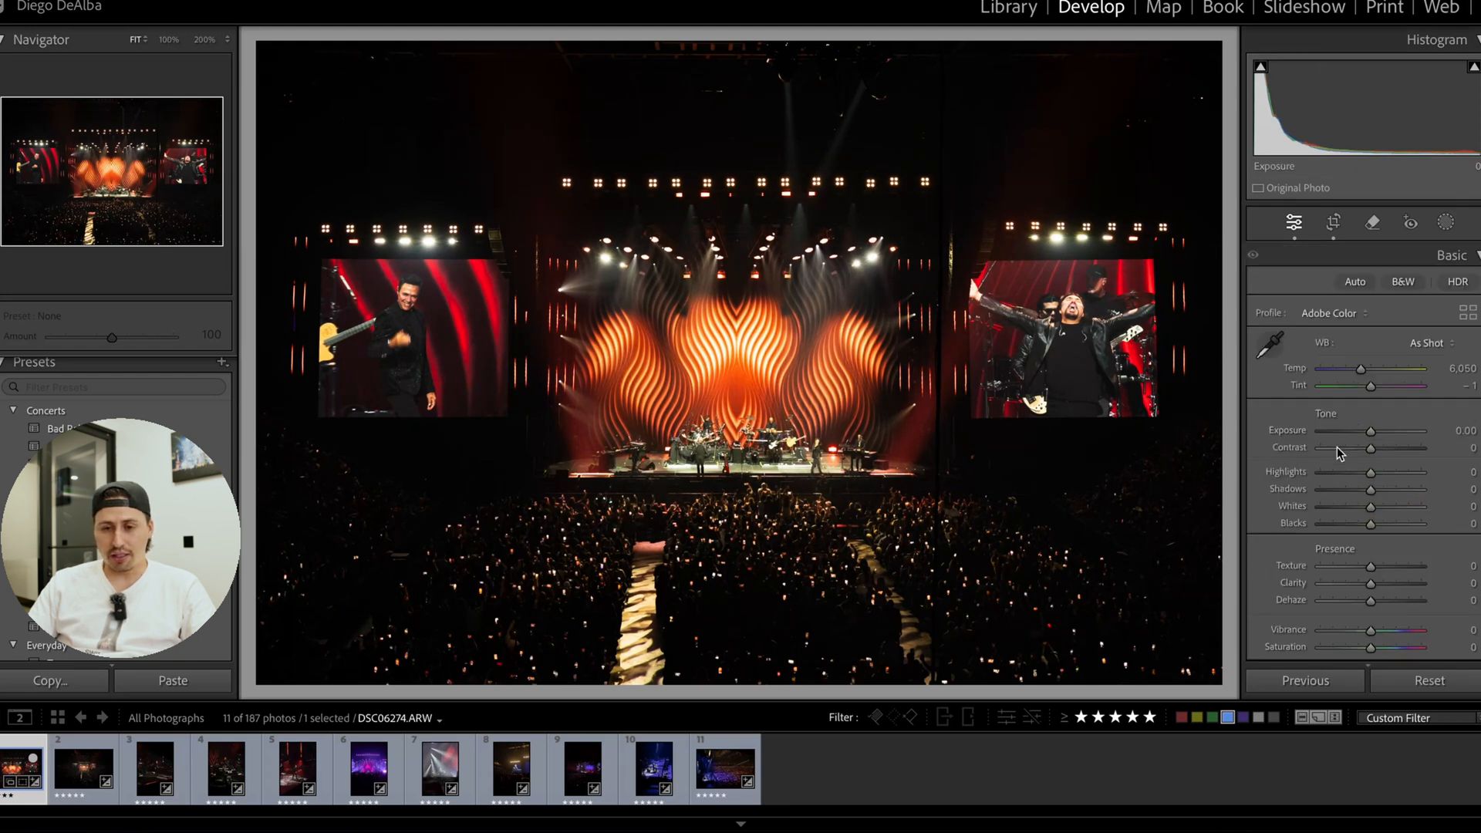
{"action": "left_click_drag", "start_coordinate": [1362, 370], "coordinate": [1374, 371]}
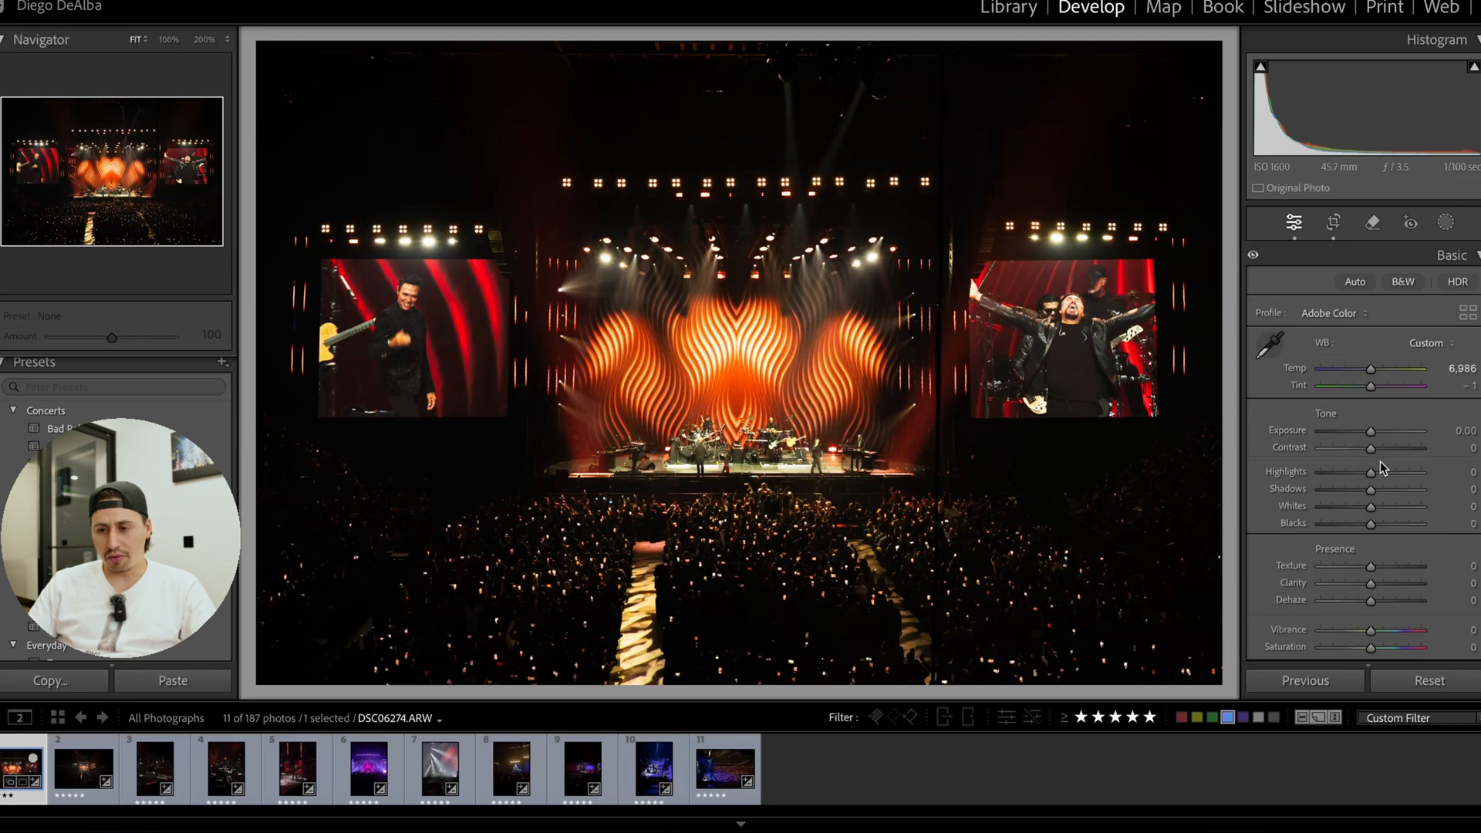
{"action": "left_click_drag", "start_coordinate": [1370, 448], "coordinate": [1380, 448]}
{"action": "left_click", "coordinate": [413, 482]}
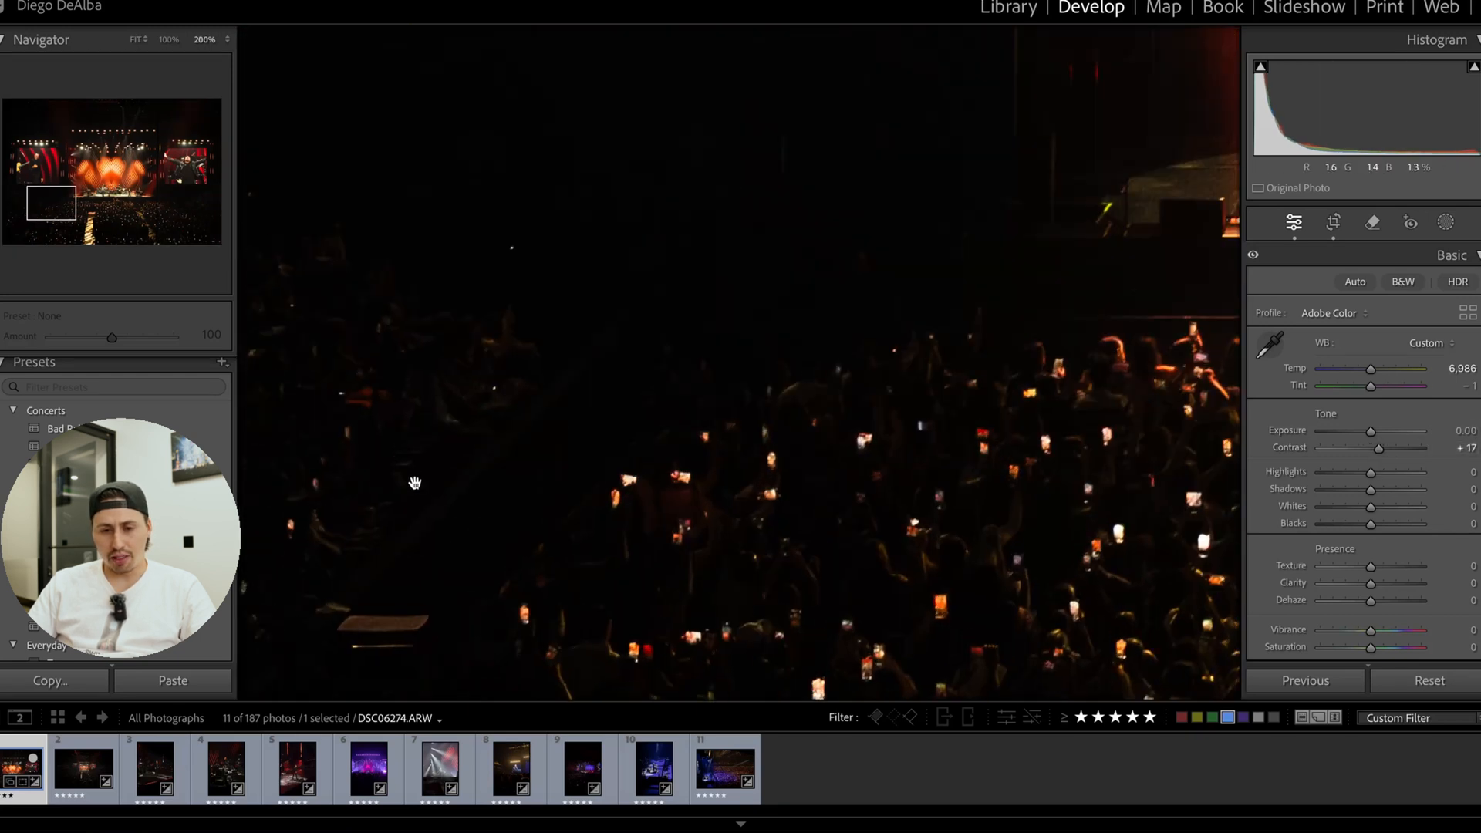
{"action": "left_click", "coordinate": [413, 482]}
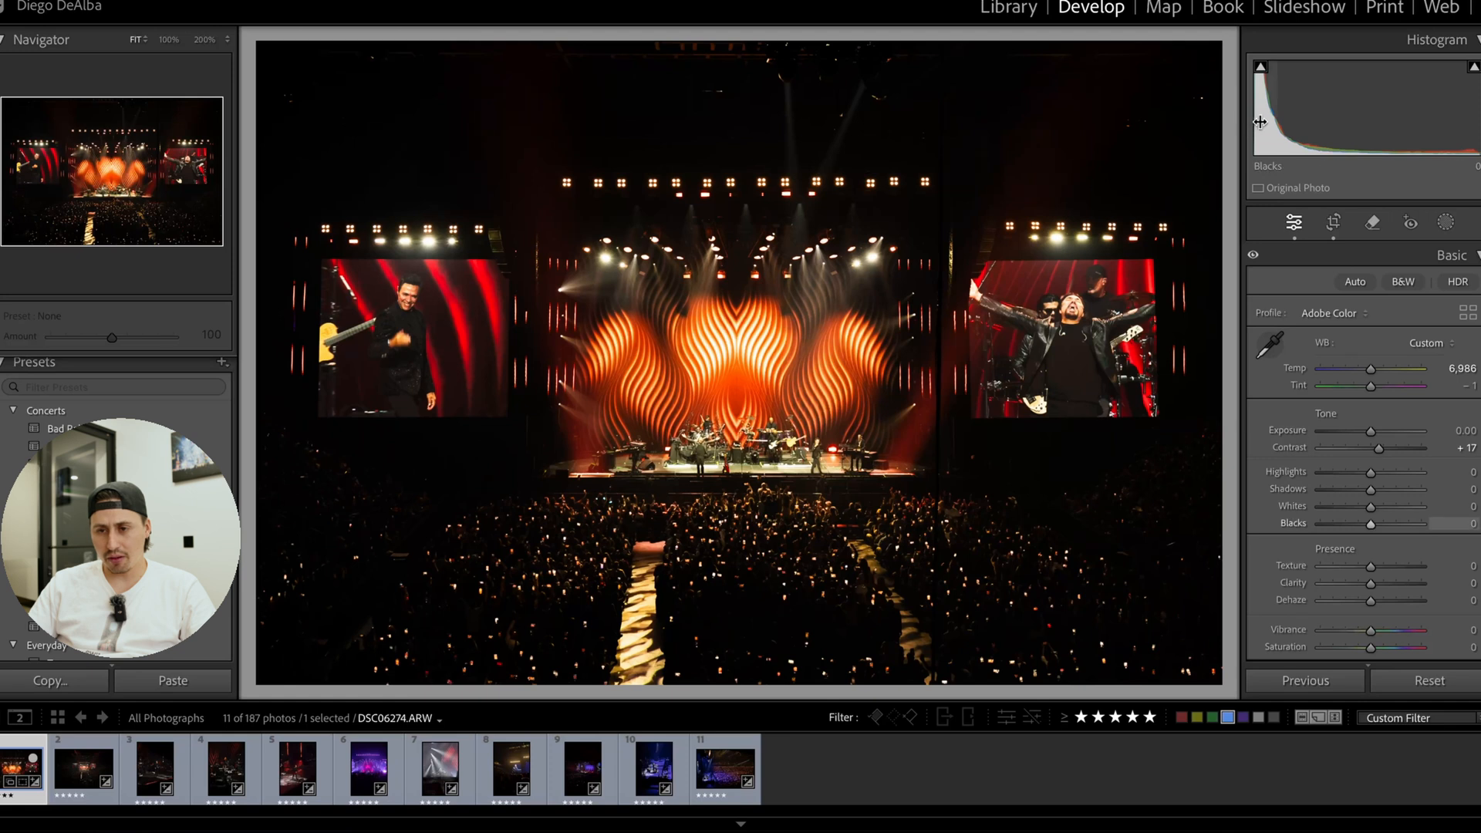
Set Blacks to +29, Whites to +6, Shadows to −3 and Tint to −2, and compare the edit with the original.
{"action": "mouse_move", "coordinate": [1288, 124]}
{"action": "left_mouse_down"}
{"action": "mouse_move", "coordinate": [1307, 123]}
{"action": "mouse_move", "coordinate": [1290, 131]}
{"action": "left_mouse_up"}
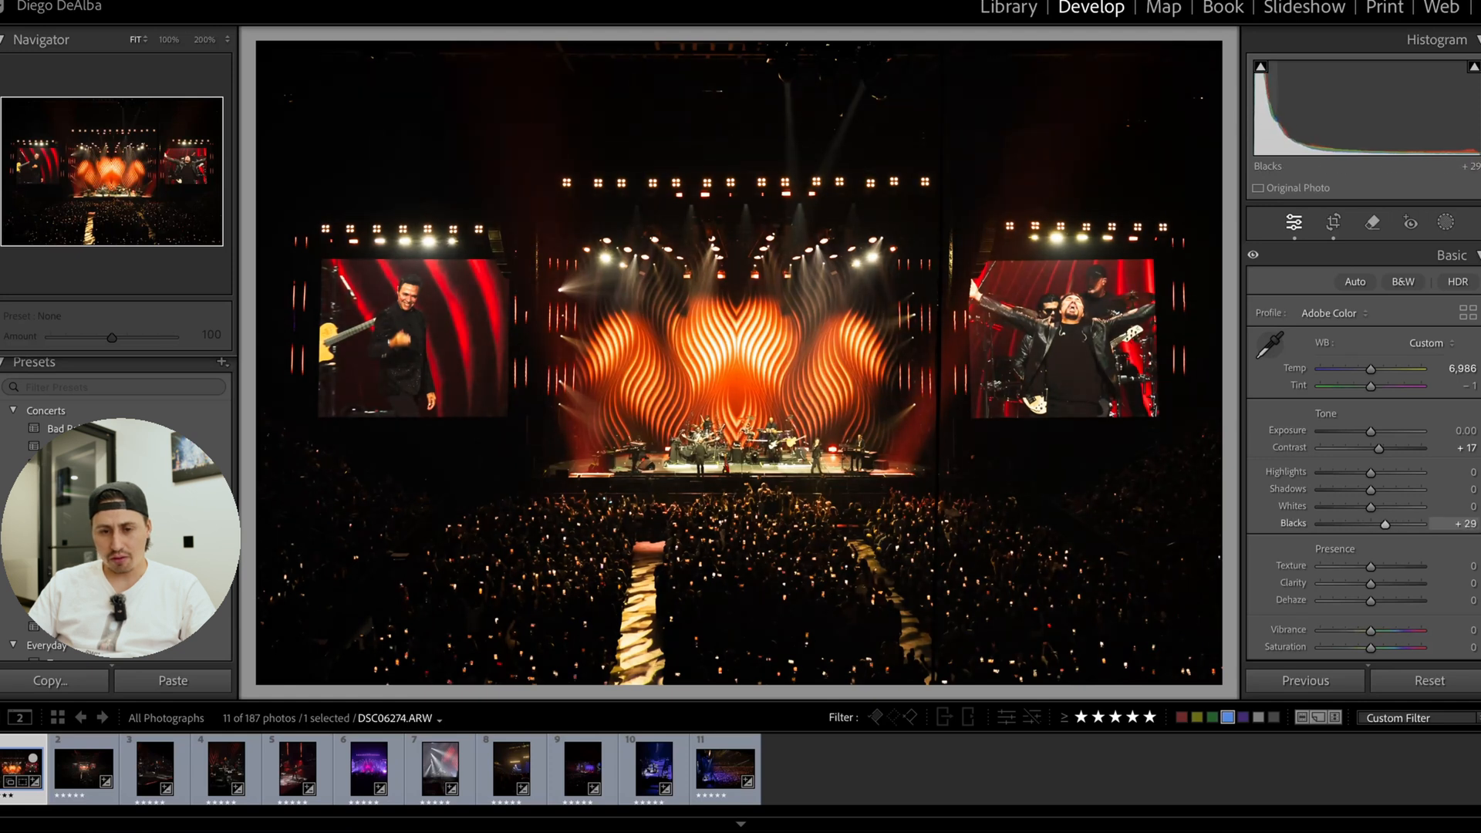
{"action": "scroll", "coordinate": [1364, 557], "scroll_direction": "down", "scroll_amount": 1}
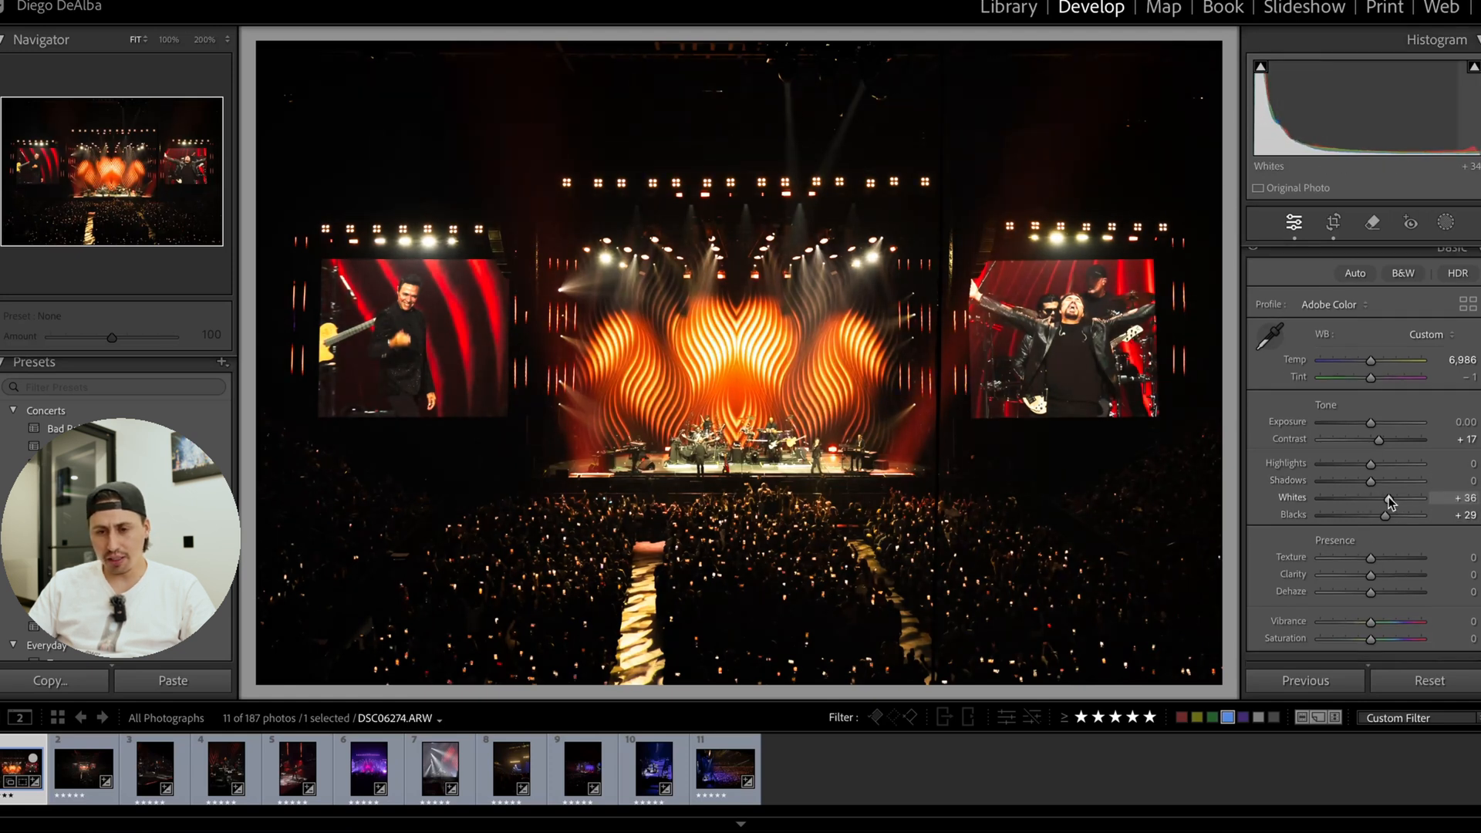
{"action": "left_click_drag", "start_coordinate": [1367, 499], "coordinate": [1369, 484]}
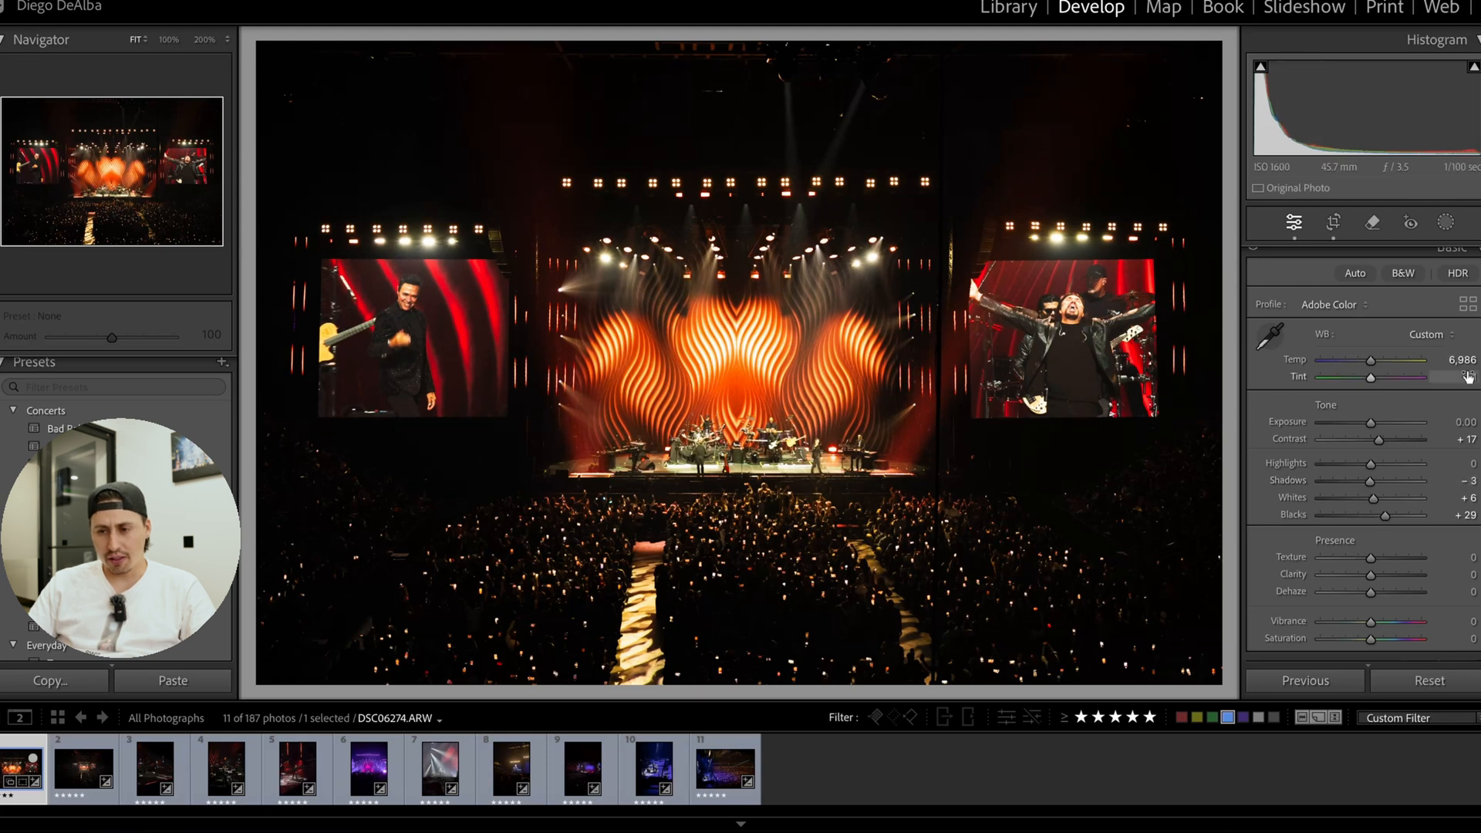
{"action": "left_click_drag", "start_coordinate": [1469, 379], "coordinate": [1466, 378]}
{"action": "key", "text": "y"}
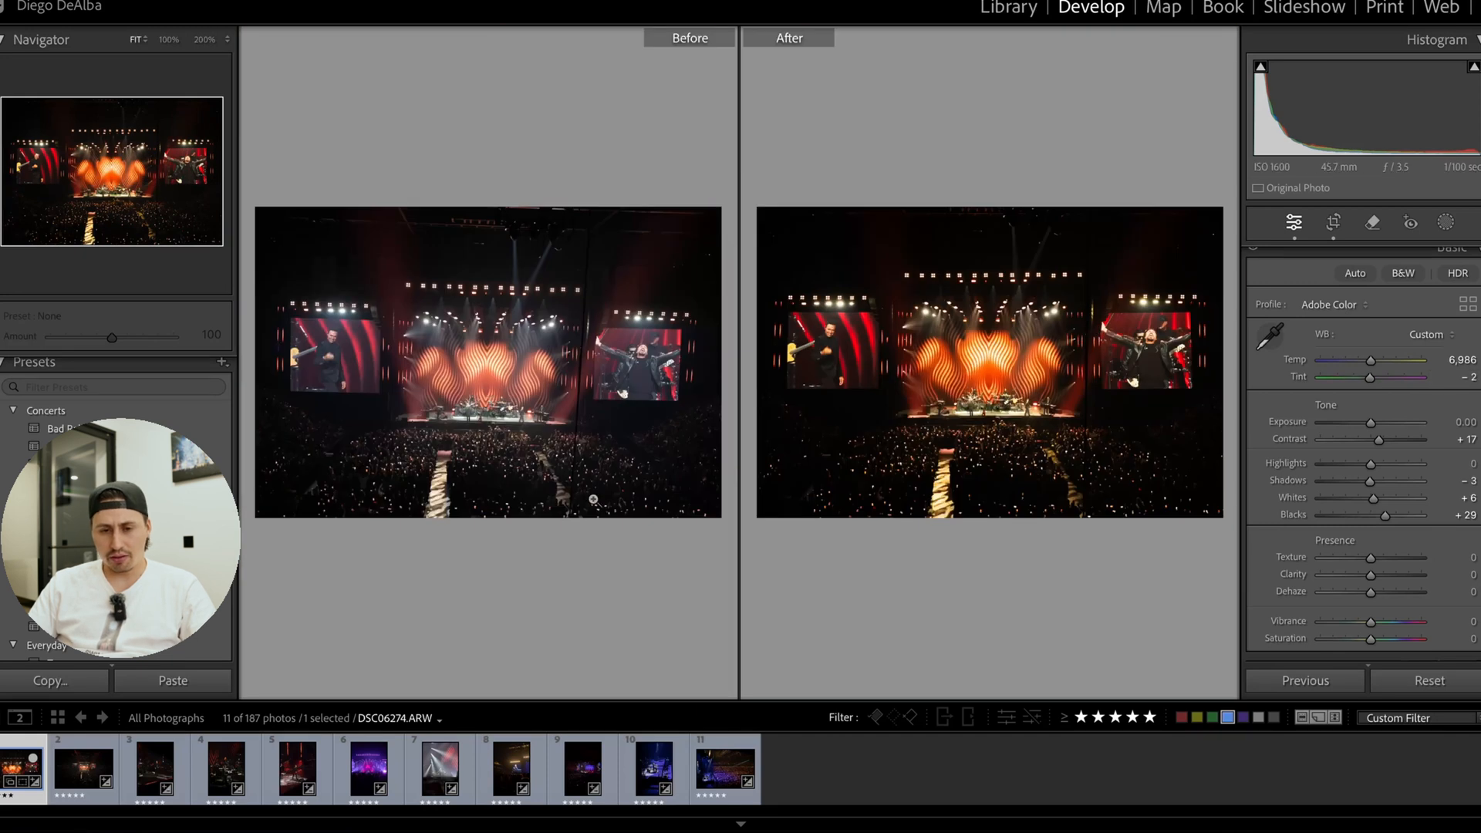
{"action": "key", "text": "y"}
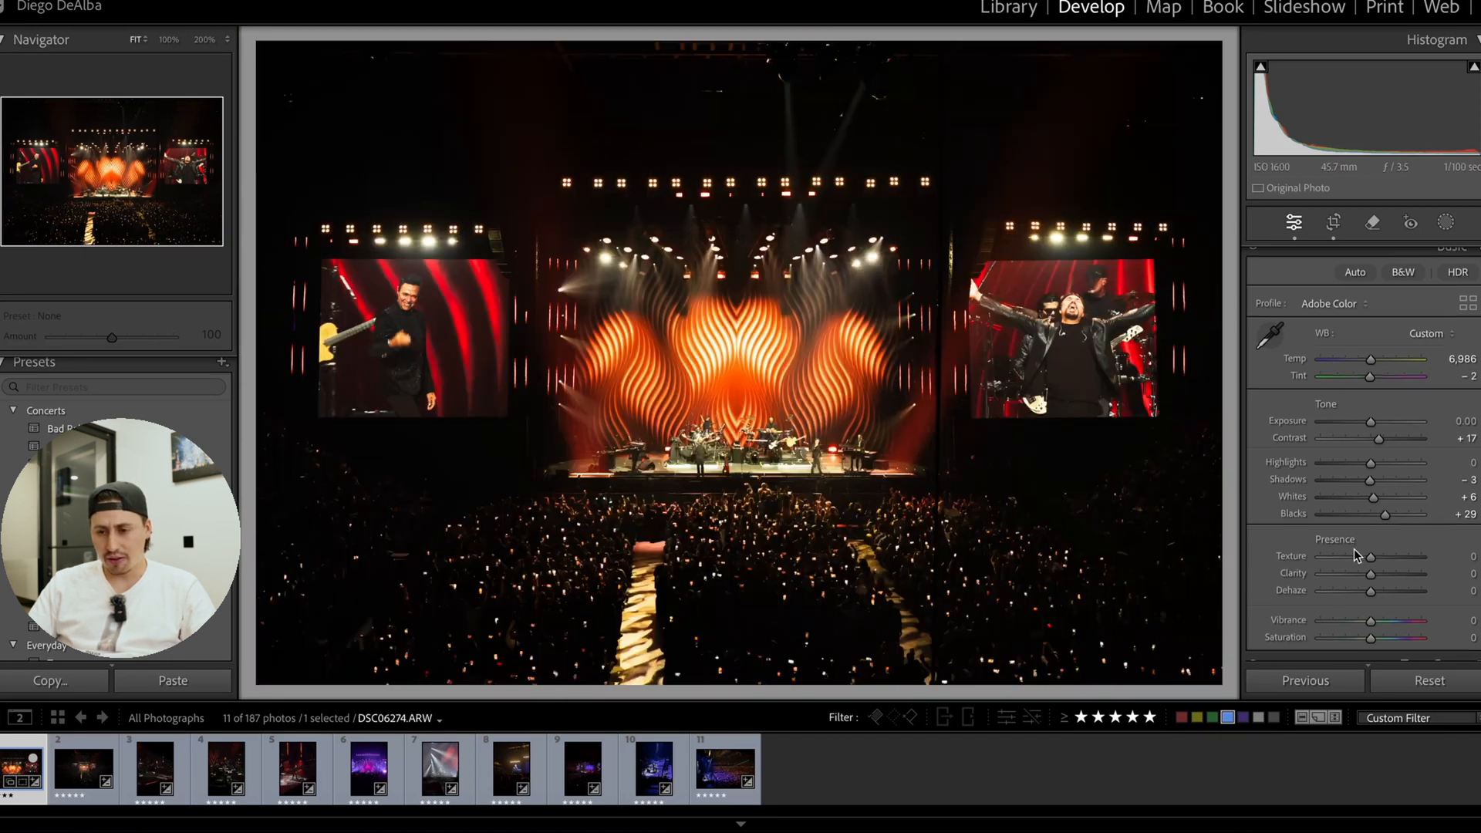
Set Vibrance to +17 and Saturation to +7.
{"action": "scroll", "coordinate": [1355, 552], "scroll_direction": "down", "scroll_amount": 3}
{"action": "left_click_drag", "start_coordinate": [1371, 520], "coordinate": [1377, 535]}
{"action": "left_click", "coordinate": [771, 339]}
{"action": "left_click", "coordinate": [934, 391]}
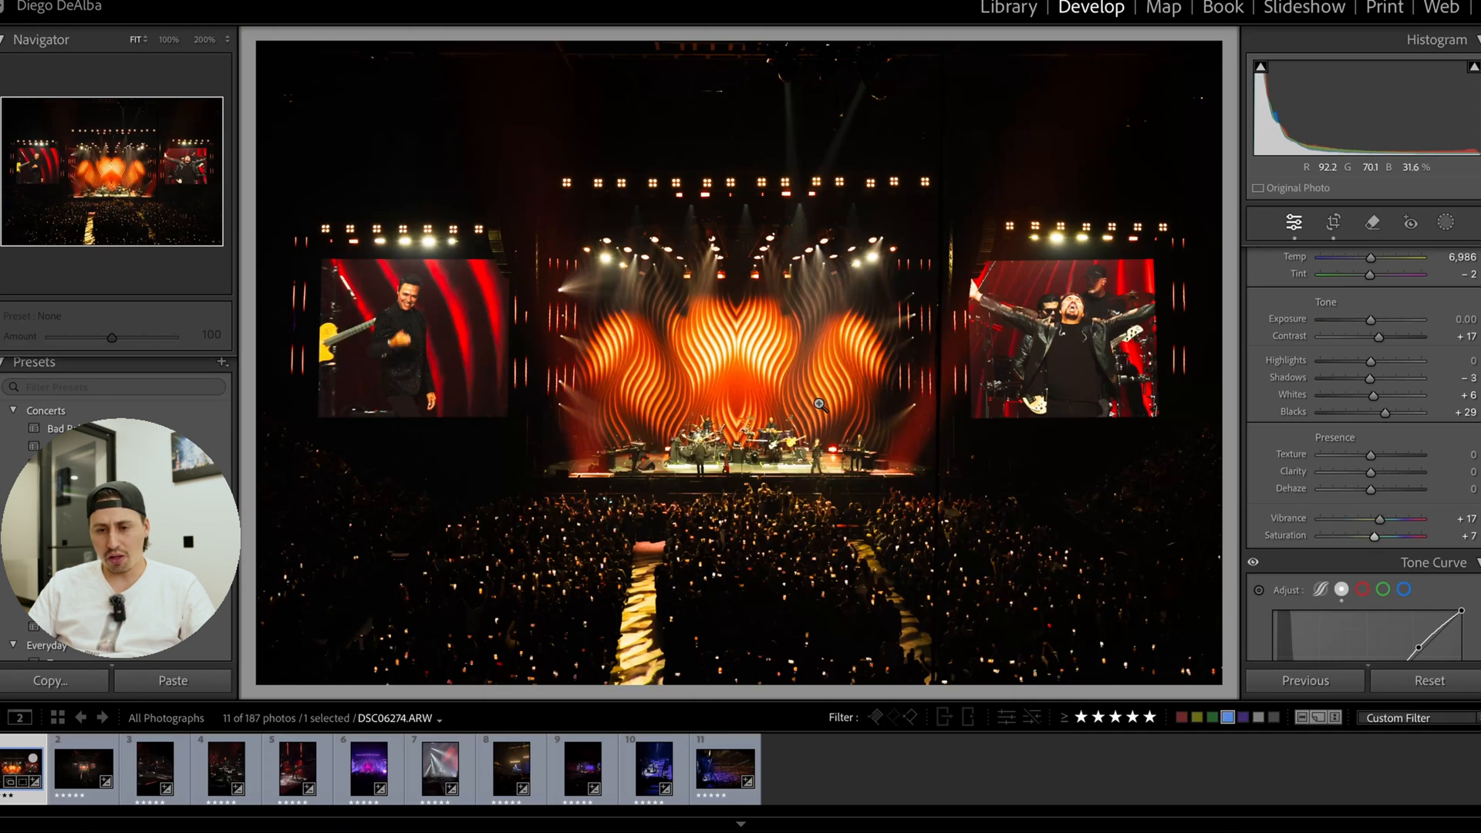
Set the colour mixer hues to −42 for Yellow, −13 for Orange and +6 for Red, and compare before and after.
{"action": "scroll", "coordinate": [1359, 424], "scroll_direction": "down", "scroll_amount": 10}
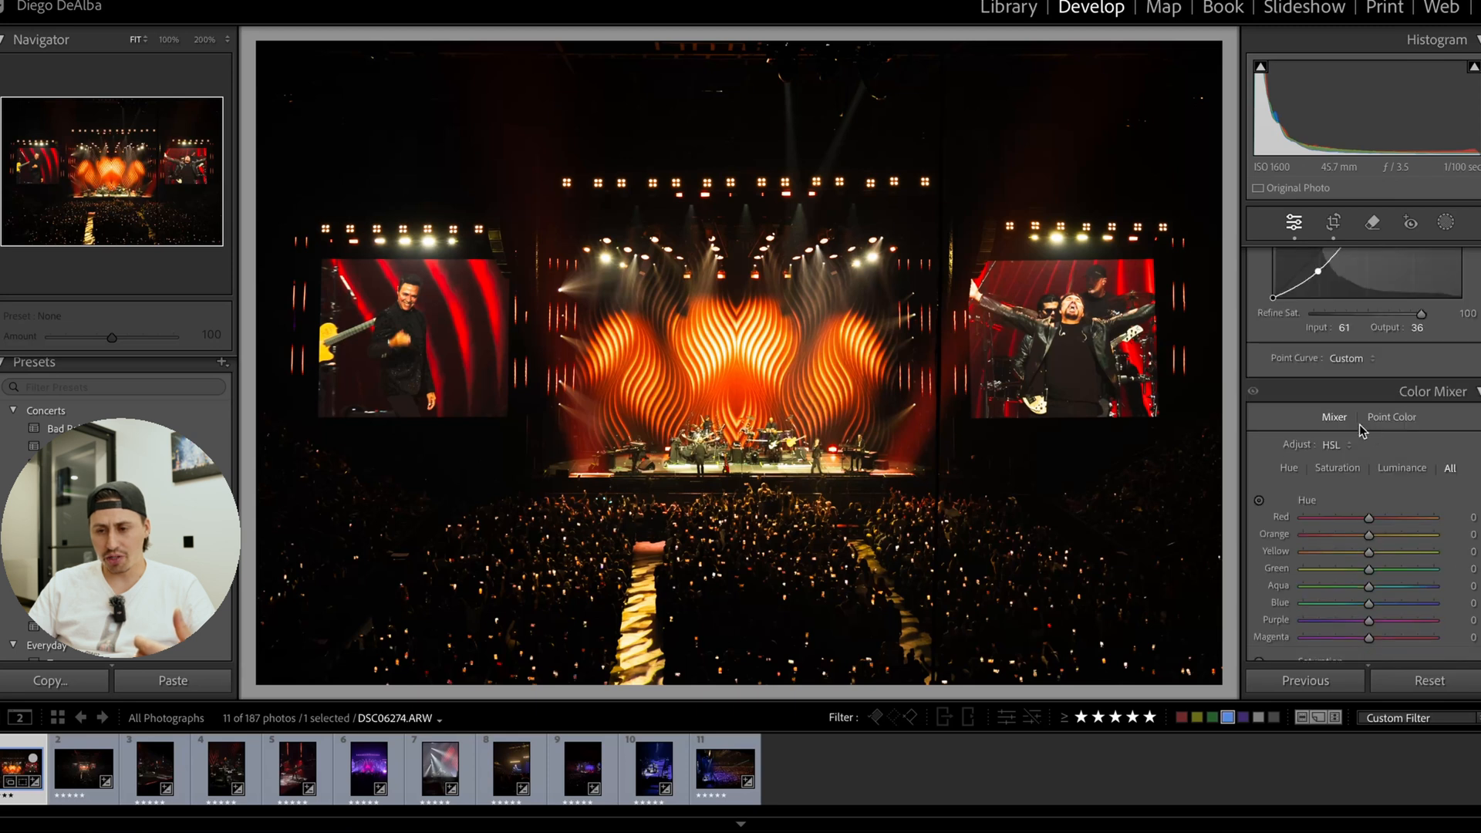
{"action": "left_click_drag", "start_coordinate": [1369, 446], "coordinate": [1376, 414]}
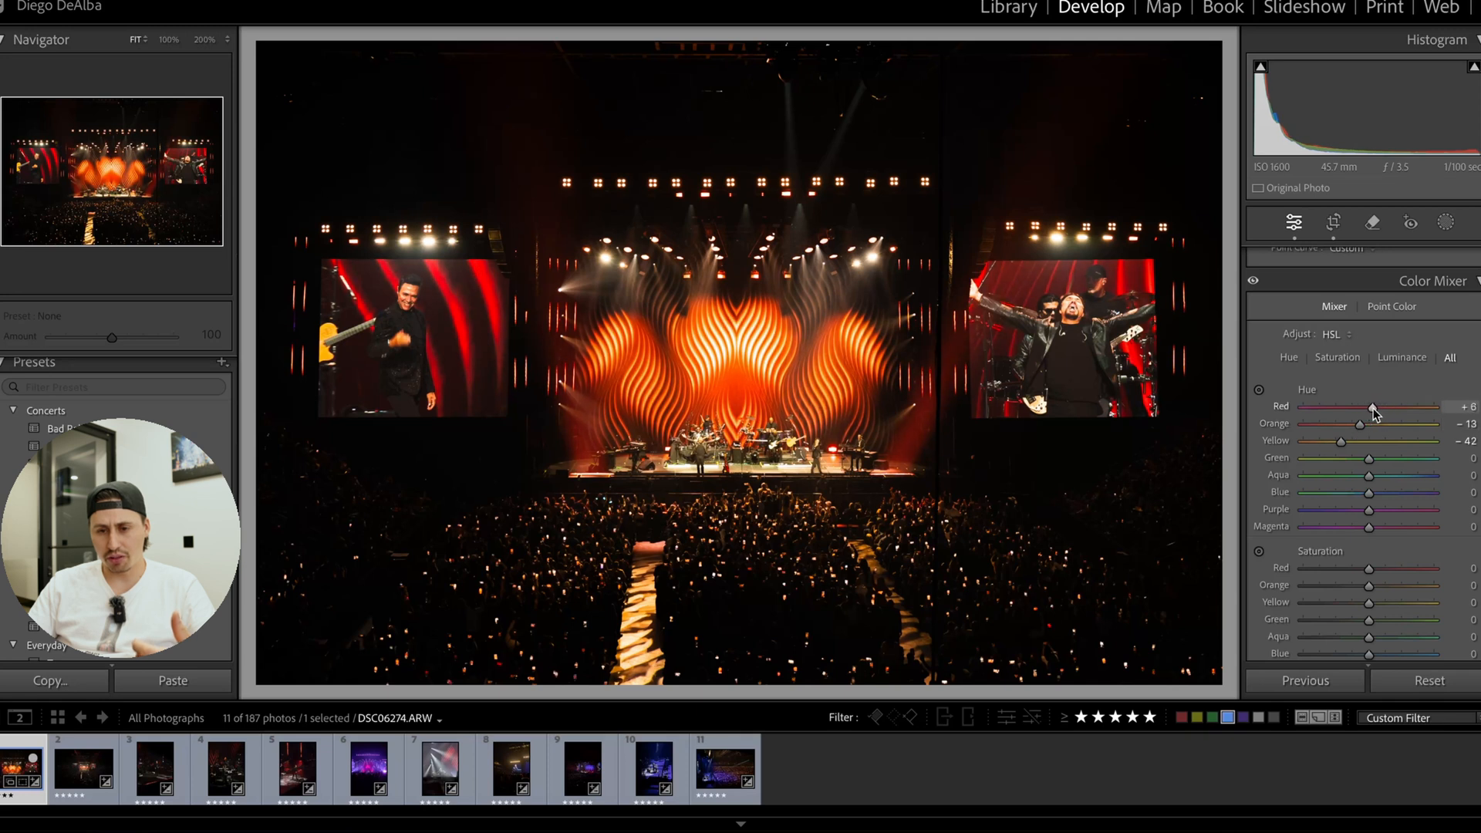
{"action": "scroll", "coordinate": [1313, 517], "scroll_direction": "down", "scroll_amount": 5}
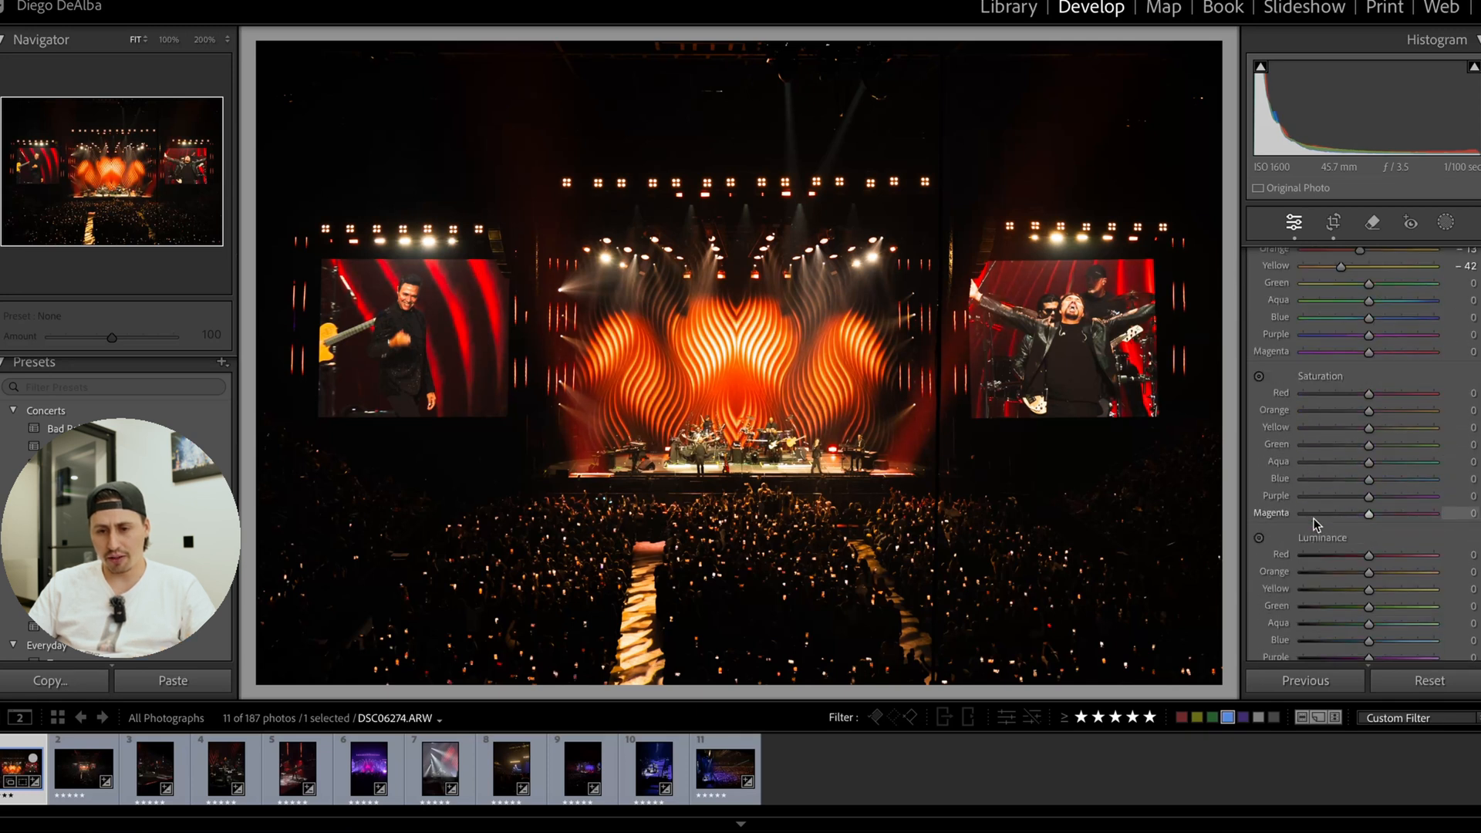
{"action": "key", "text": "y"}
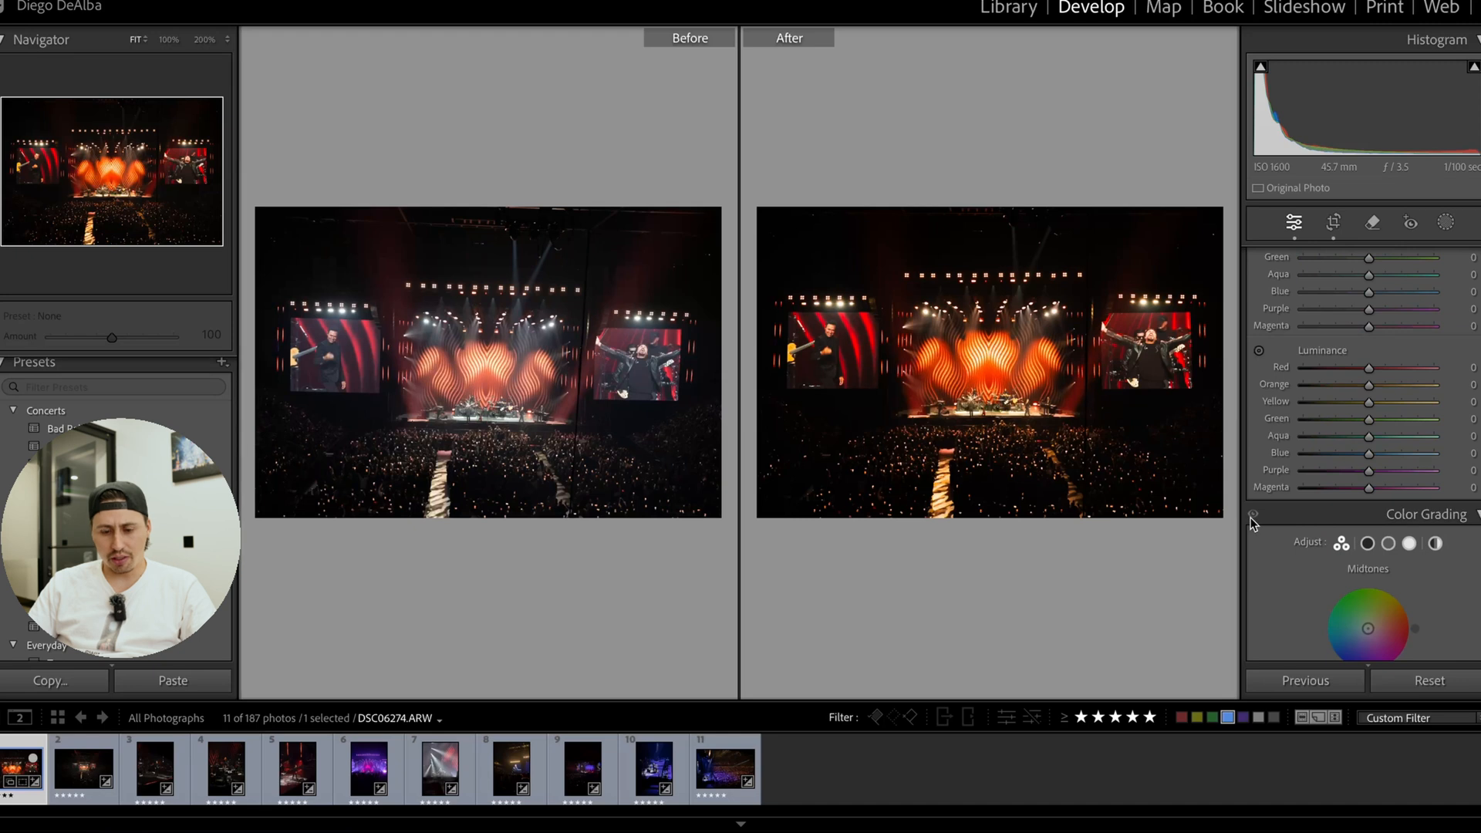
{"action": "key", "text": "y"}
{"action": "scroll", "coordinate": [1419, 401], "scroll_direction": "down", "scroll_amount": 3}
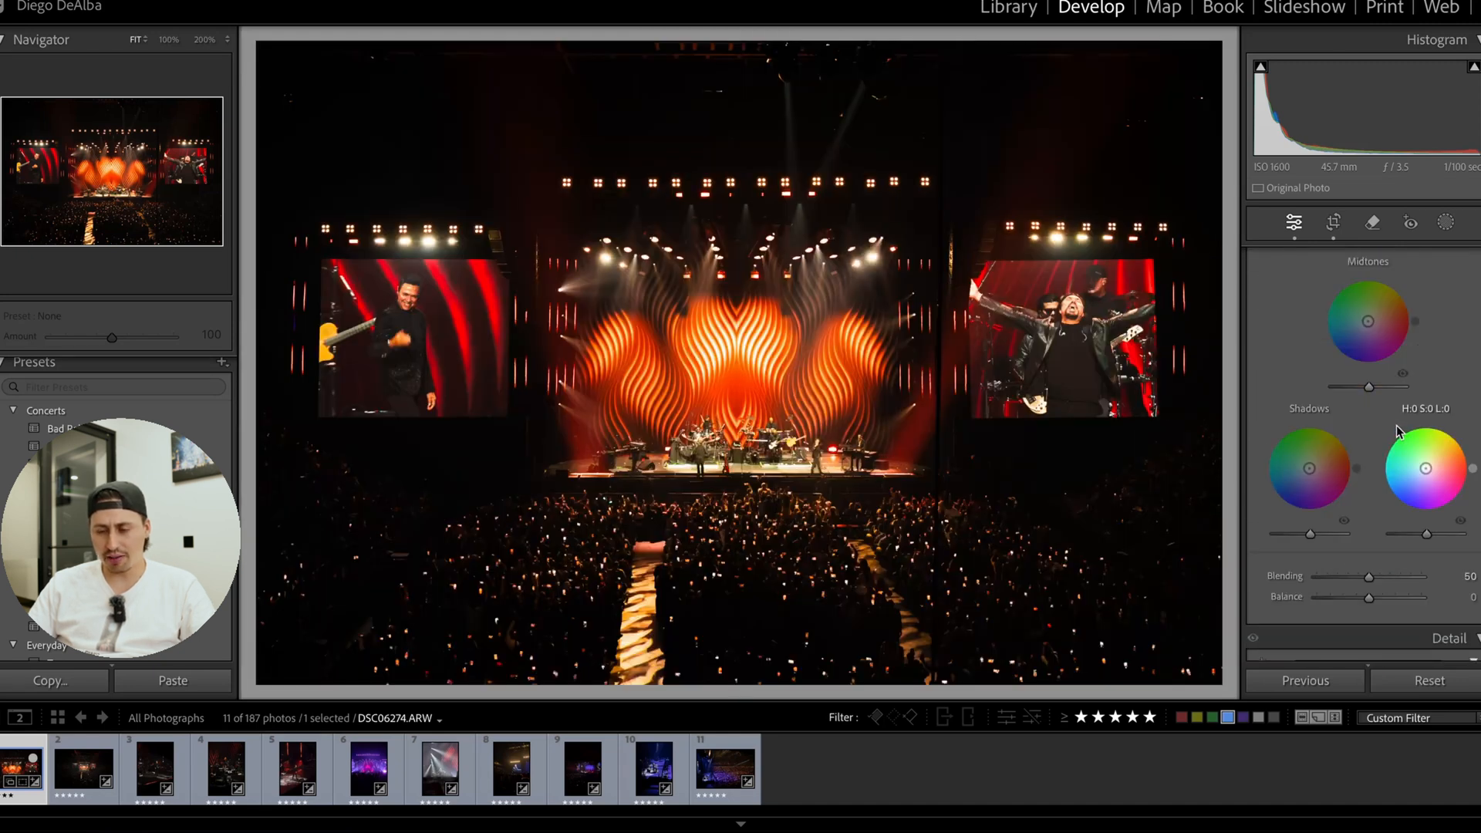
Try a Blue hue of +66 in the colour mixer, return it to 0, and check the stage backdrop.
{"action": "scroll", "coordinate": [1395, 424], "scroll_direction": "up", "scroll_amount": 3}
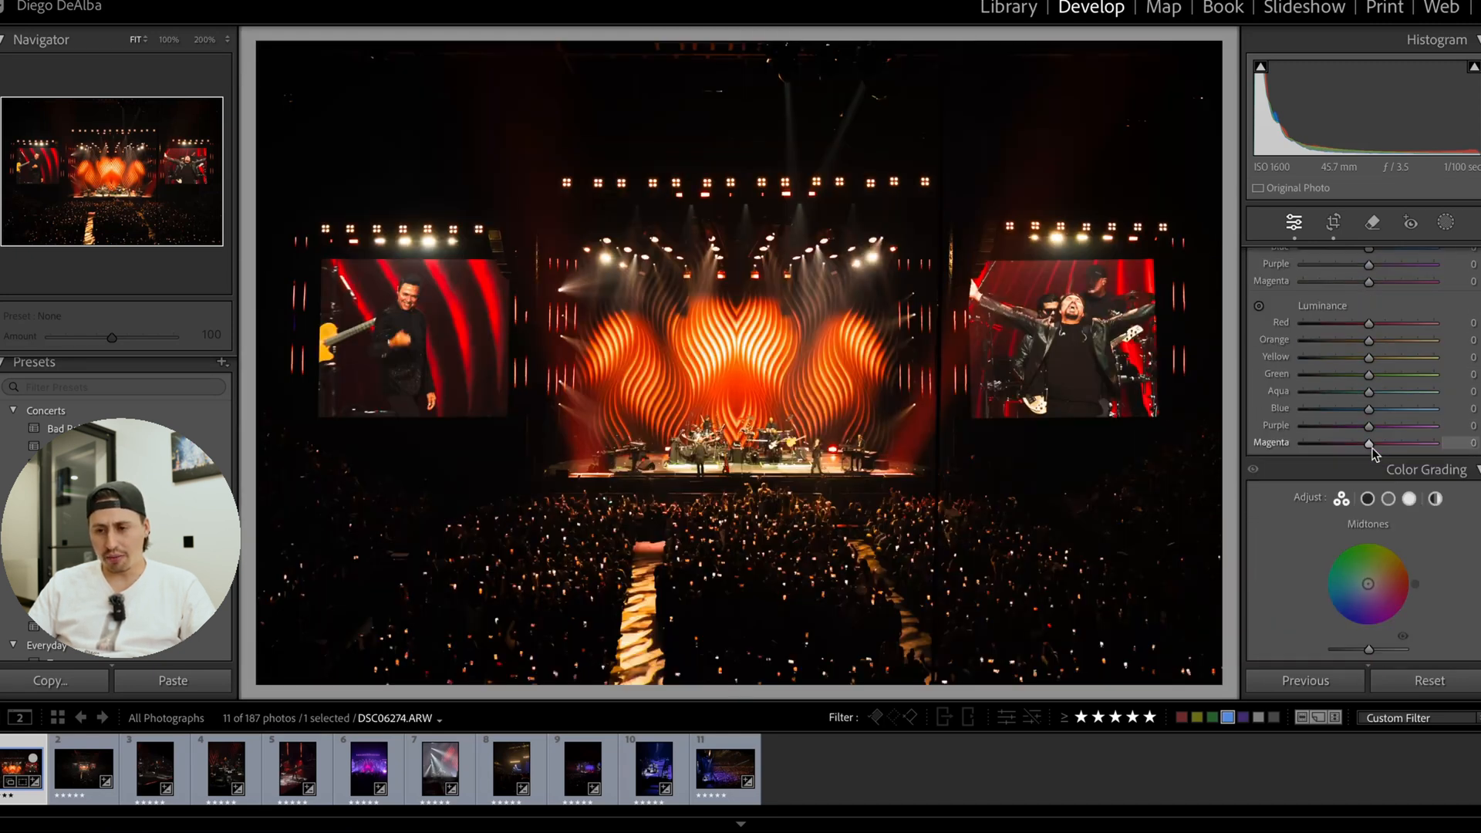
{"action": "scroll", "coordinate": [1394, 400], "scroll_direction": "up", "scroll_amount": 3}
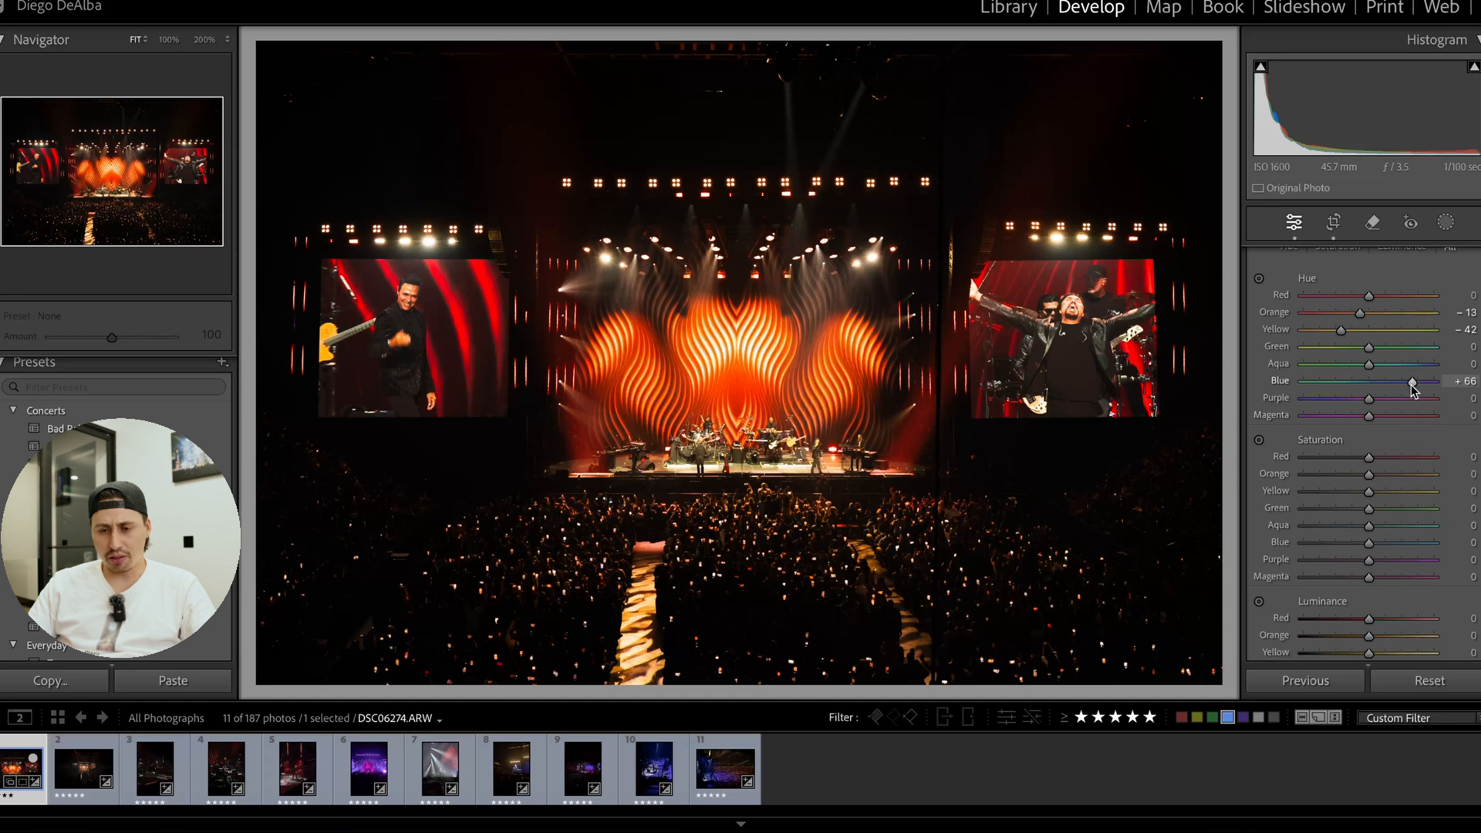
{"action": "left_click_drag", "start_coordinate": [1411, 384], "coordinate": [1378, 383]}
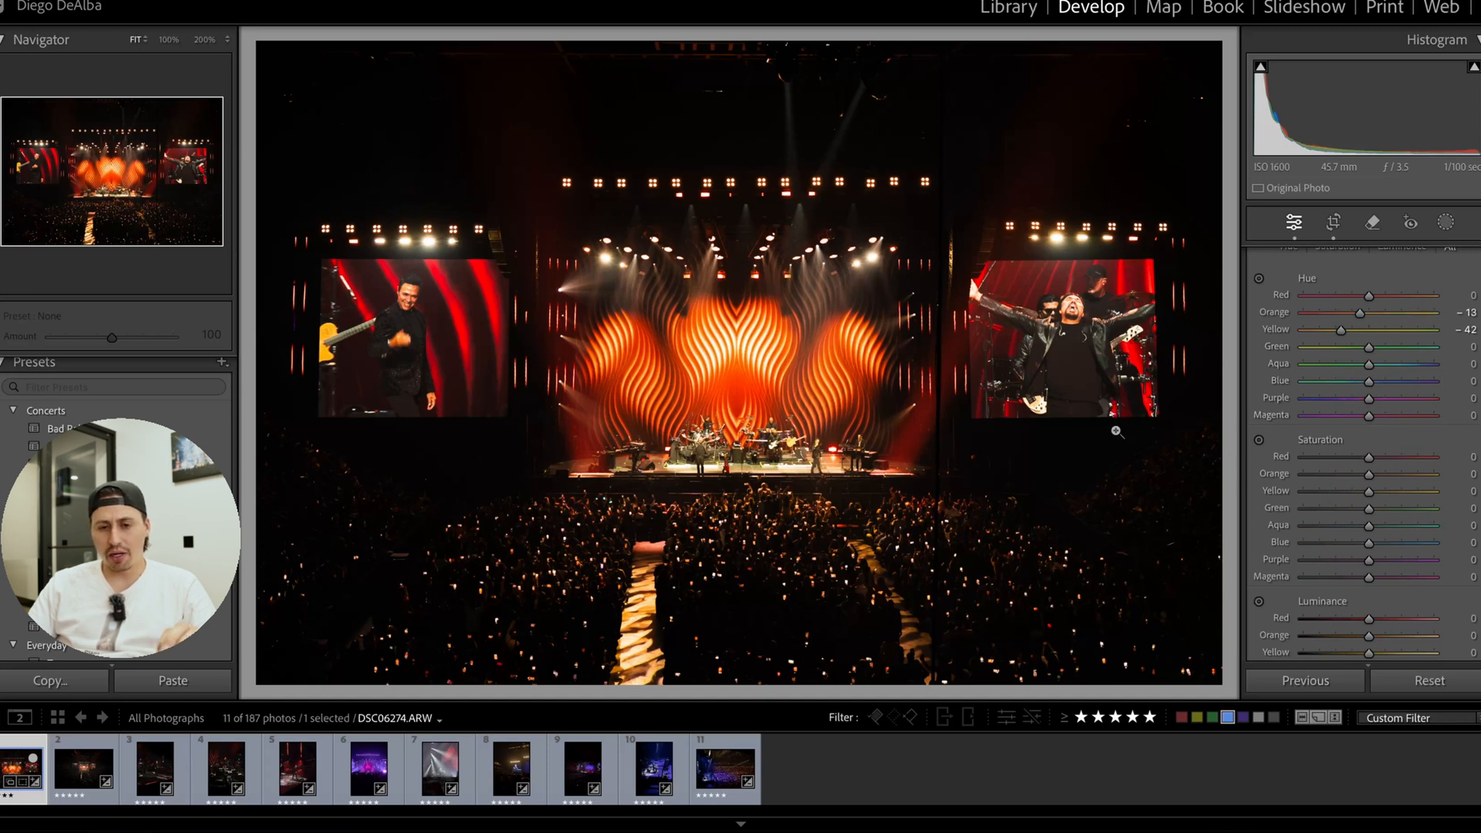
{"action": "left_click", "coordinate": [671, 359]}
{"action": "left_click", "coordinate": [767, 351]}
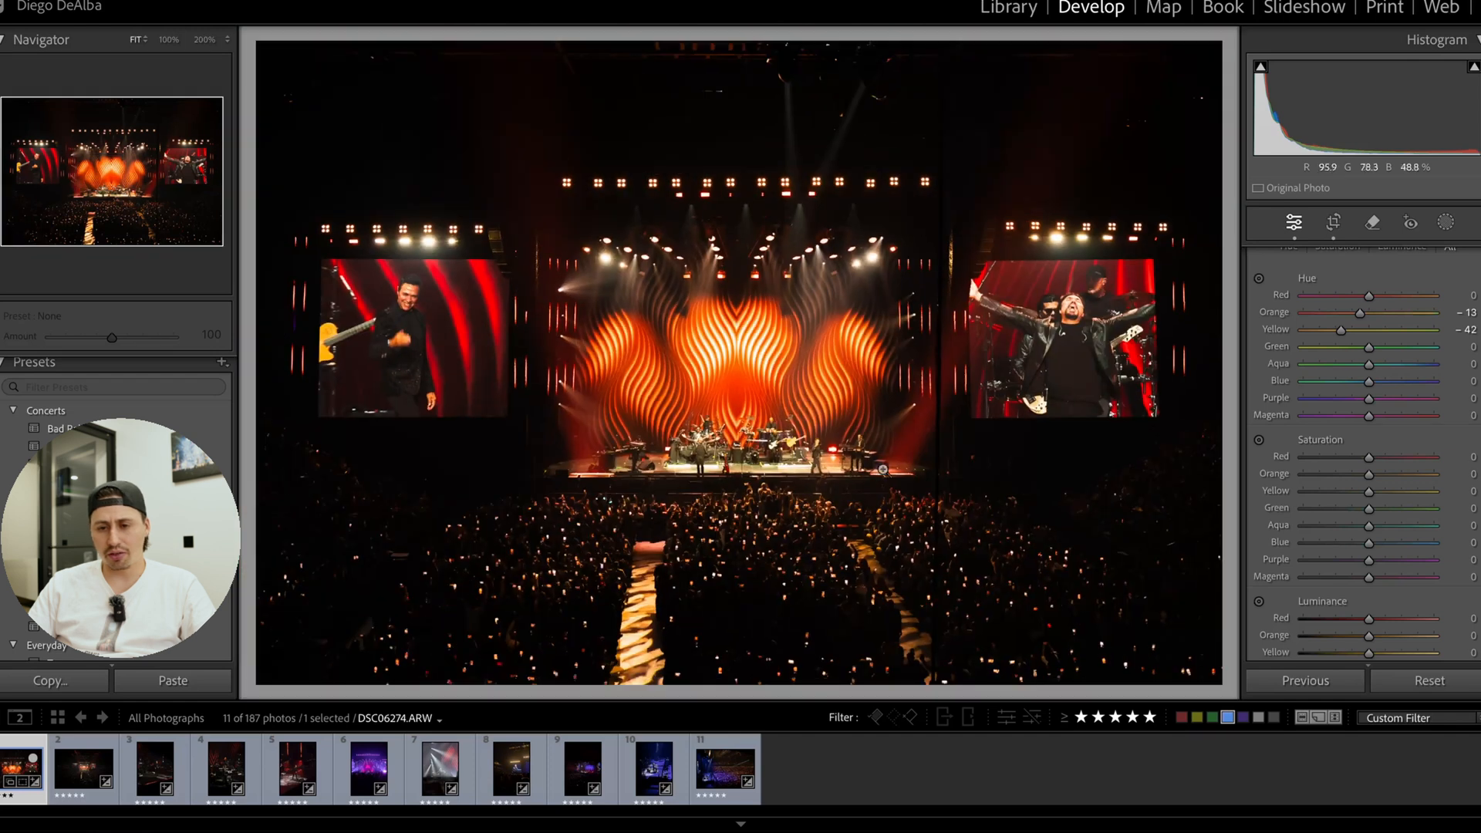
Tint the colour grading highlights green at hue 157 and saturation 27, and inspect the stage up close.
{"action": "scroll", "coordinate": [1340, 547], "scroll_direction": "down", "scroll_amount": 3}
{"action": "scroll", "coordinate": [1340, 548], "scroll_direction": "down", "scroll_amount": 2}
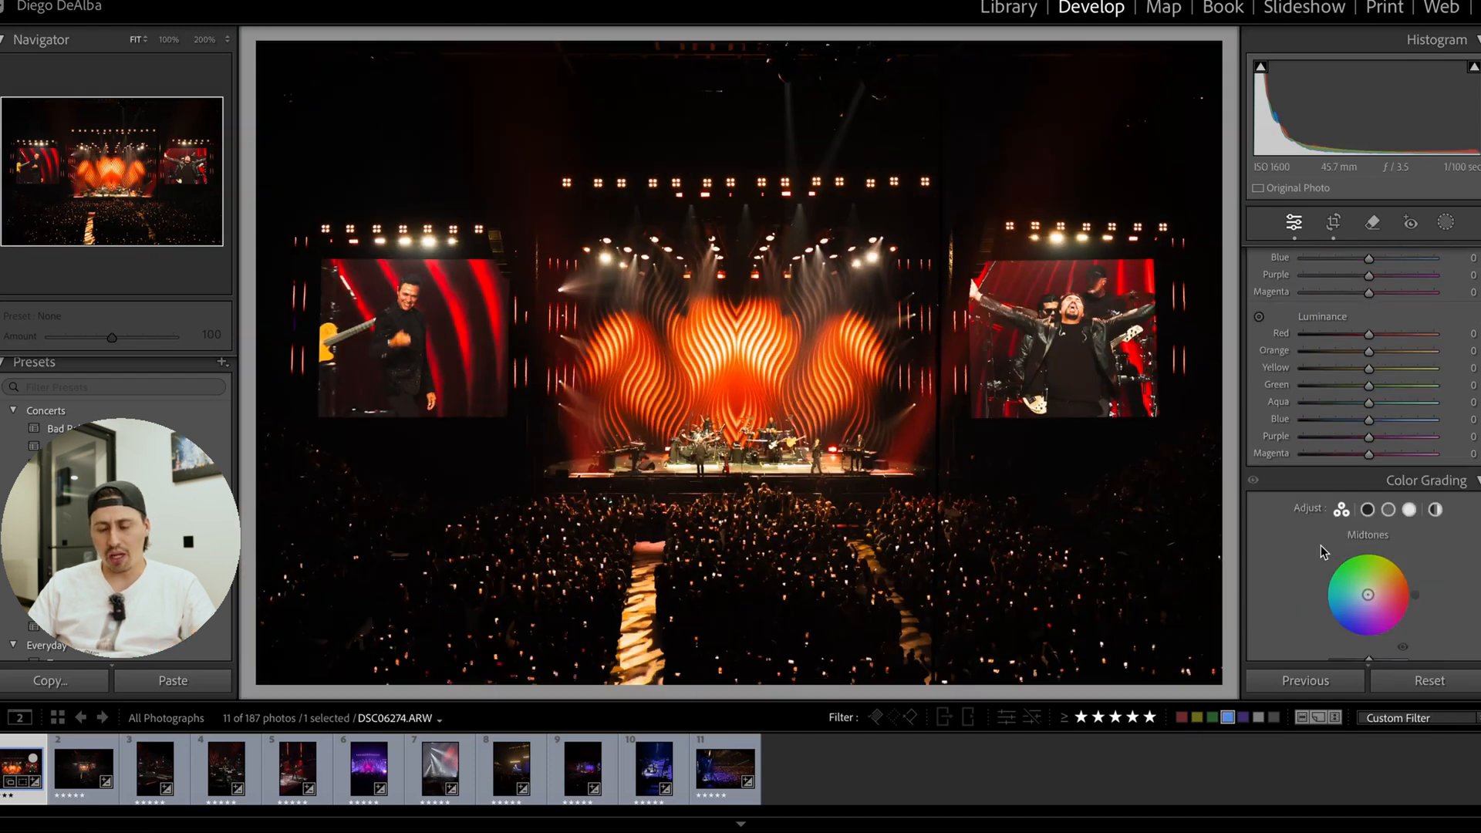
{"action": "scroll", "coordinate": [1384, 552], "scroll_direction": "down", "scroll_amount": 1}
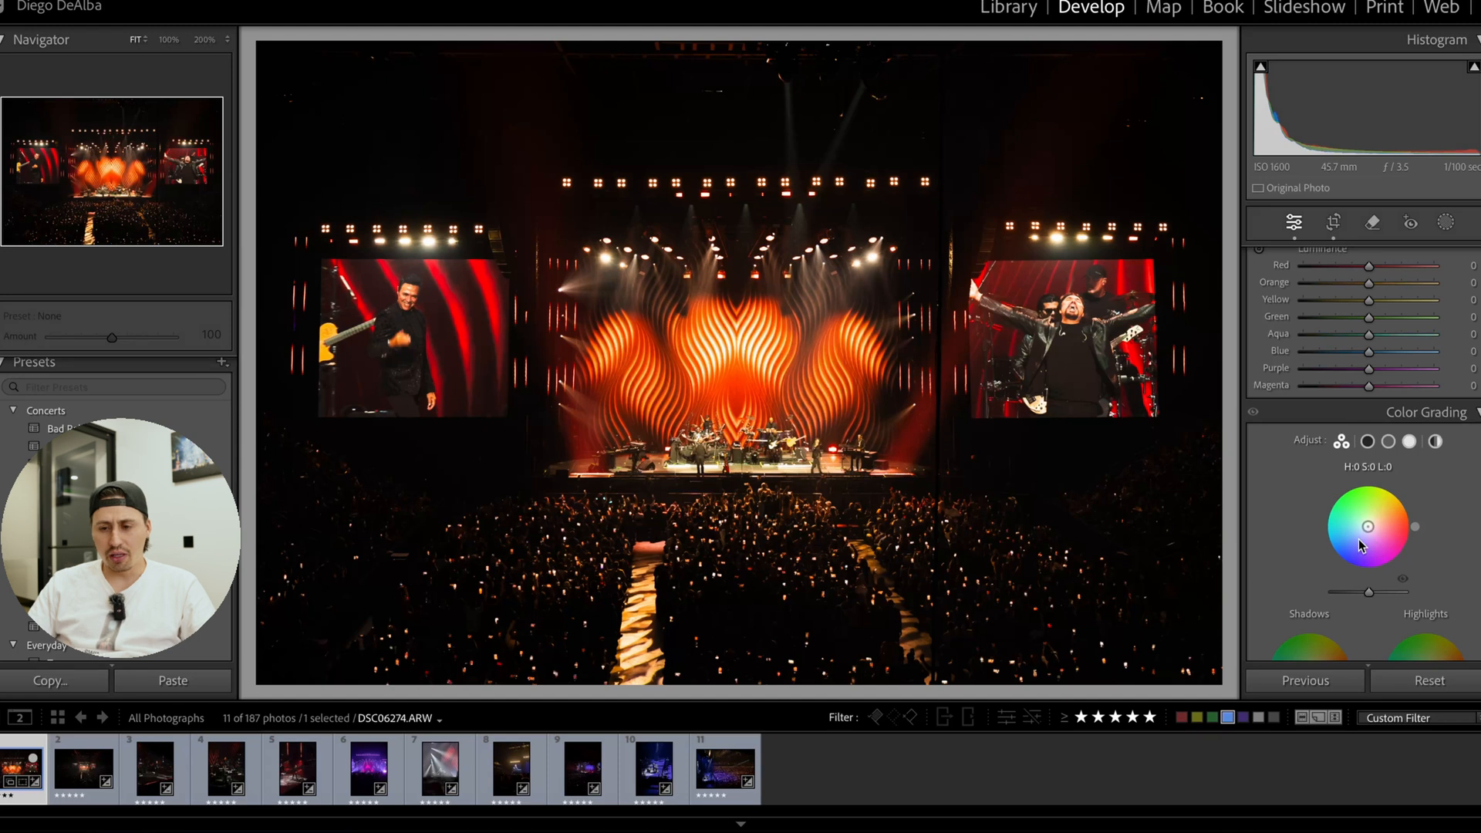
{"action": "scroll", "coordinate": [1385, 541], "scroll_direction": "down", "scroll_amount": 2}
{"action": "left_click_drag", "start_coordinate": [1423, 512], "coordinate": [1382, 486]}
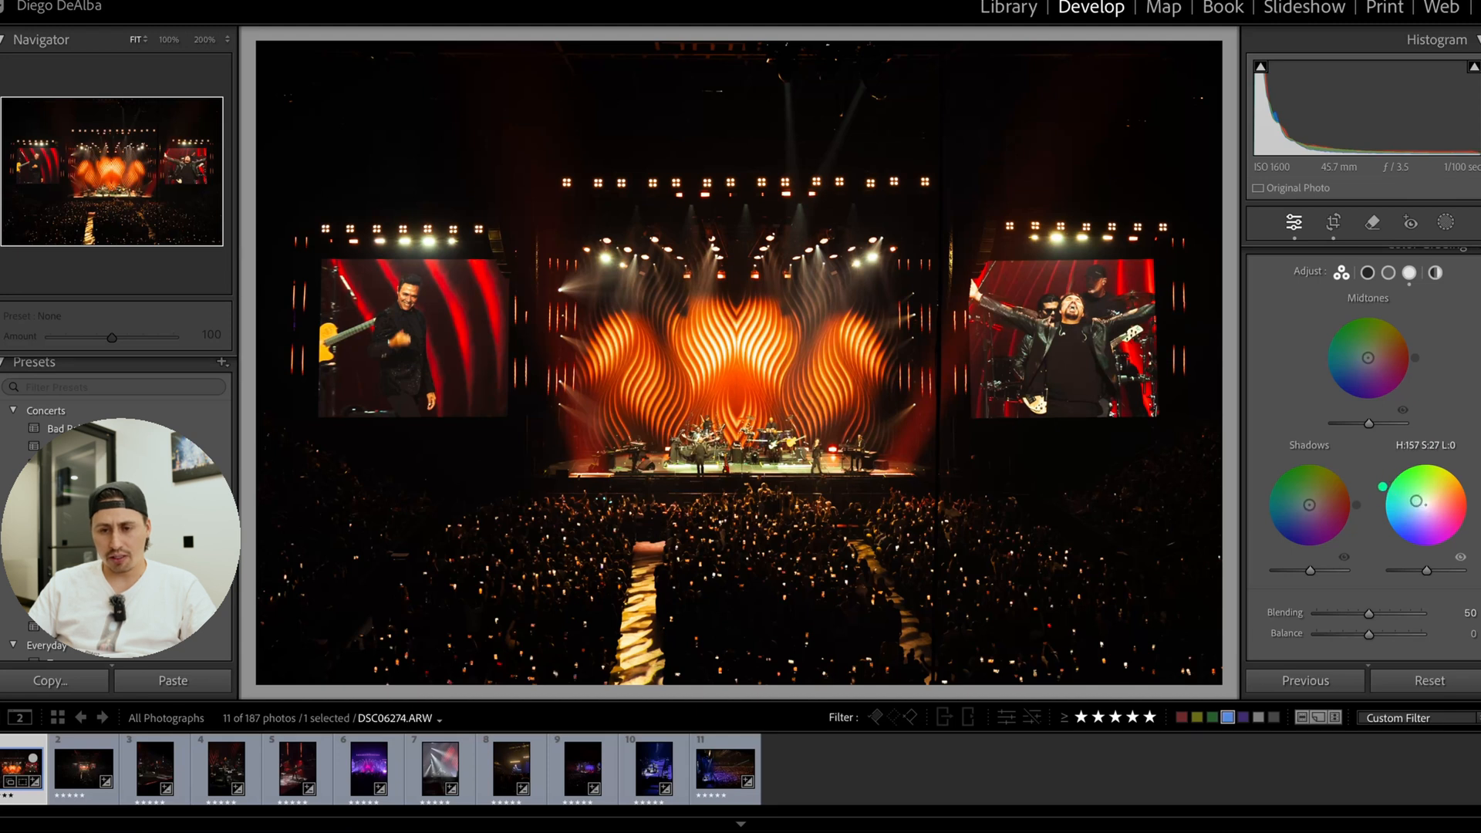
{"action": "left_click", "coordinate": [744, 401]}
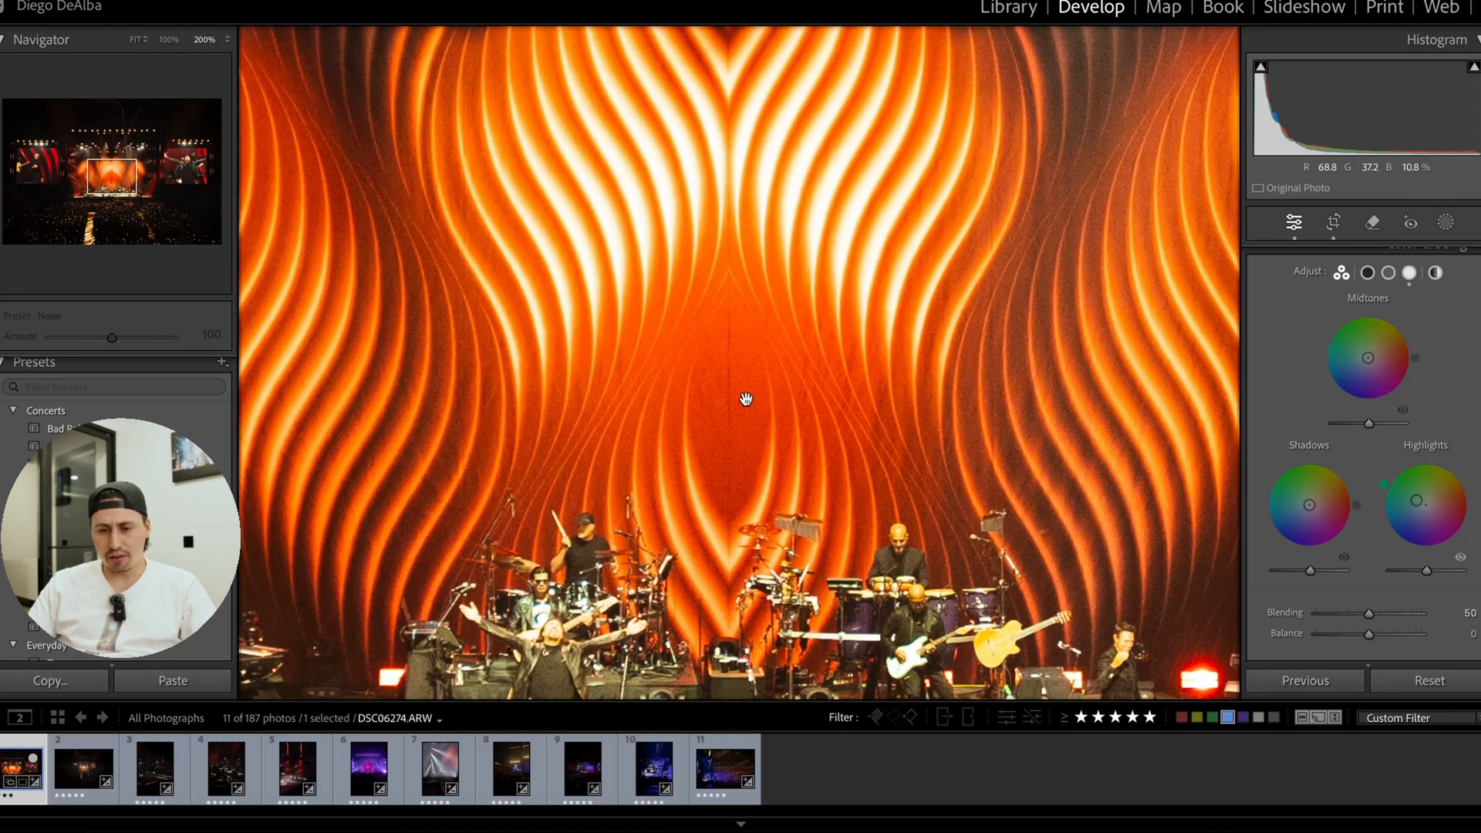
{"action": "left_click", "coordinate": [747, 398]}
Set the colour grading midtones to hue 5 and saturation 51, keep shadows at saturation 0, and compare the grading on and off.
{"action": "mouse_move", "coordinate": [1338, 527]}
{"action": "left_mouse_down"}
{"action": "mouse_move", "coordinate": [1304, 517]}
{"action": "mouse_move", "coordinate": [1308, 504]}
{"action": "left_mouse_up"}
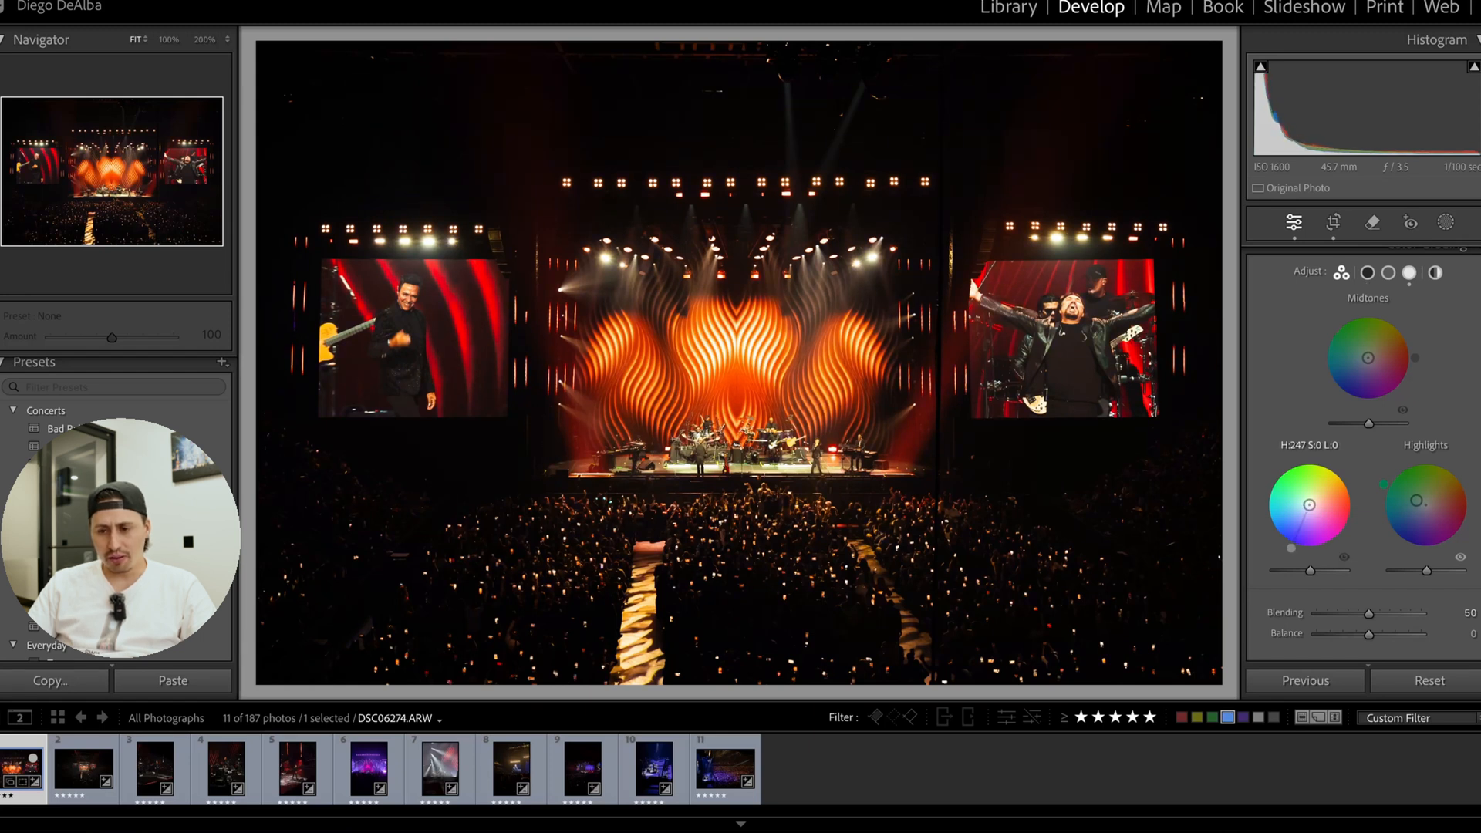
{"action": "mouse_move", "coordinate": [1367, 357]}
{"action": "left_mouse_down"}
{"action": "mouse_move", "coordinate": [1416, 337]}
{"action": "mouse_move", "coordinate": [1419, 351]}
{"action": "mouse_move", "coordinate": [1389, 356]}
{"action": "left_mouse_up"}
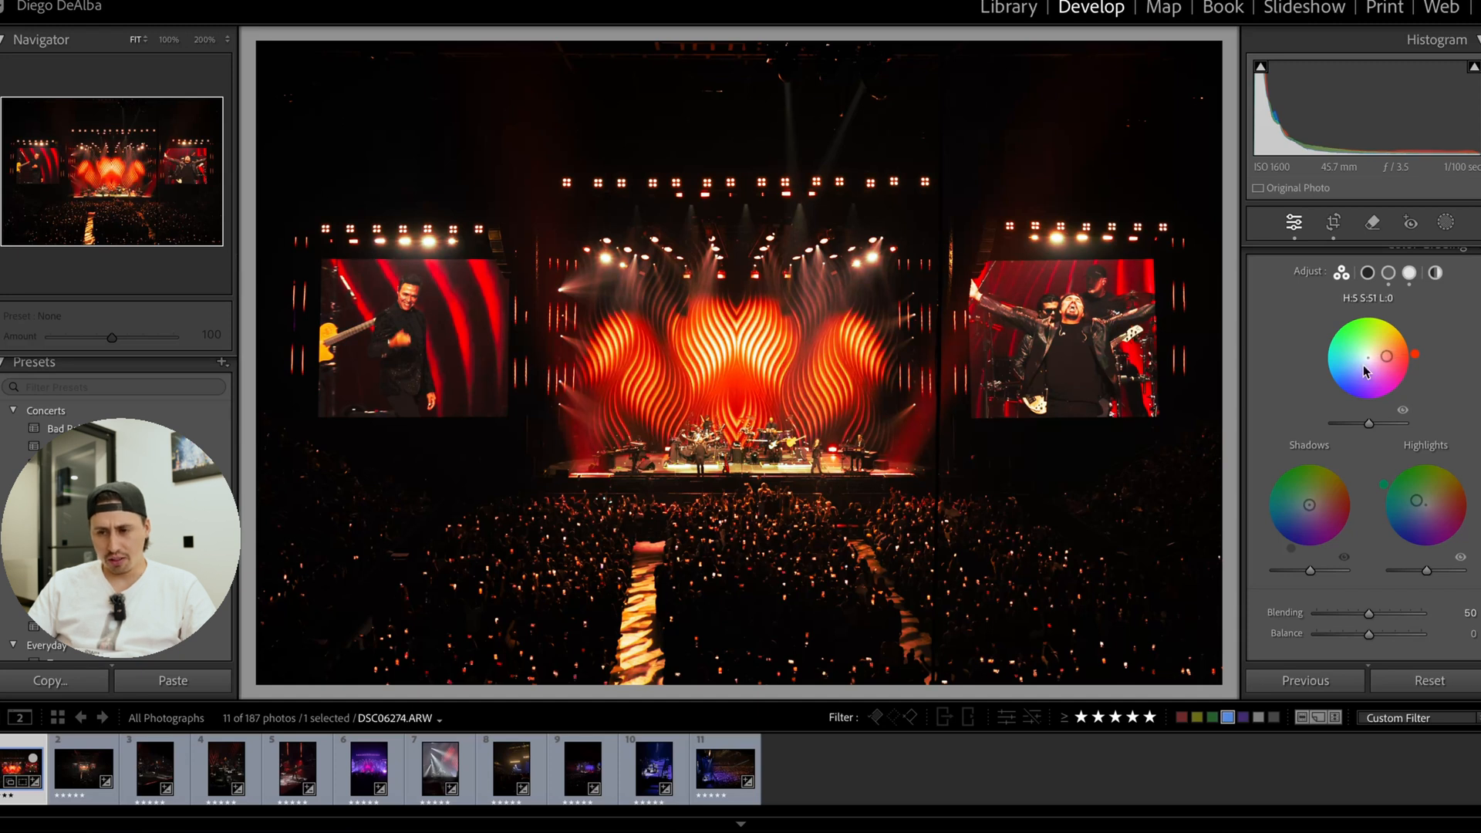
{"action": "scroll", "coordinate": [1306, 371], "scroll_direction": "up", "scroll_amount": 2}
{"action": "left_click", "coordinate": [1253, 333]}
{"action": "left_click", "coordinate": [1253, 332]}
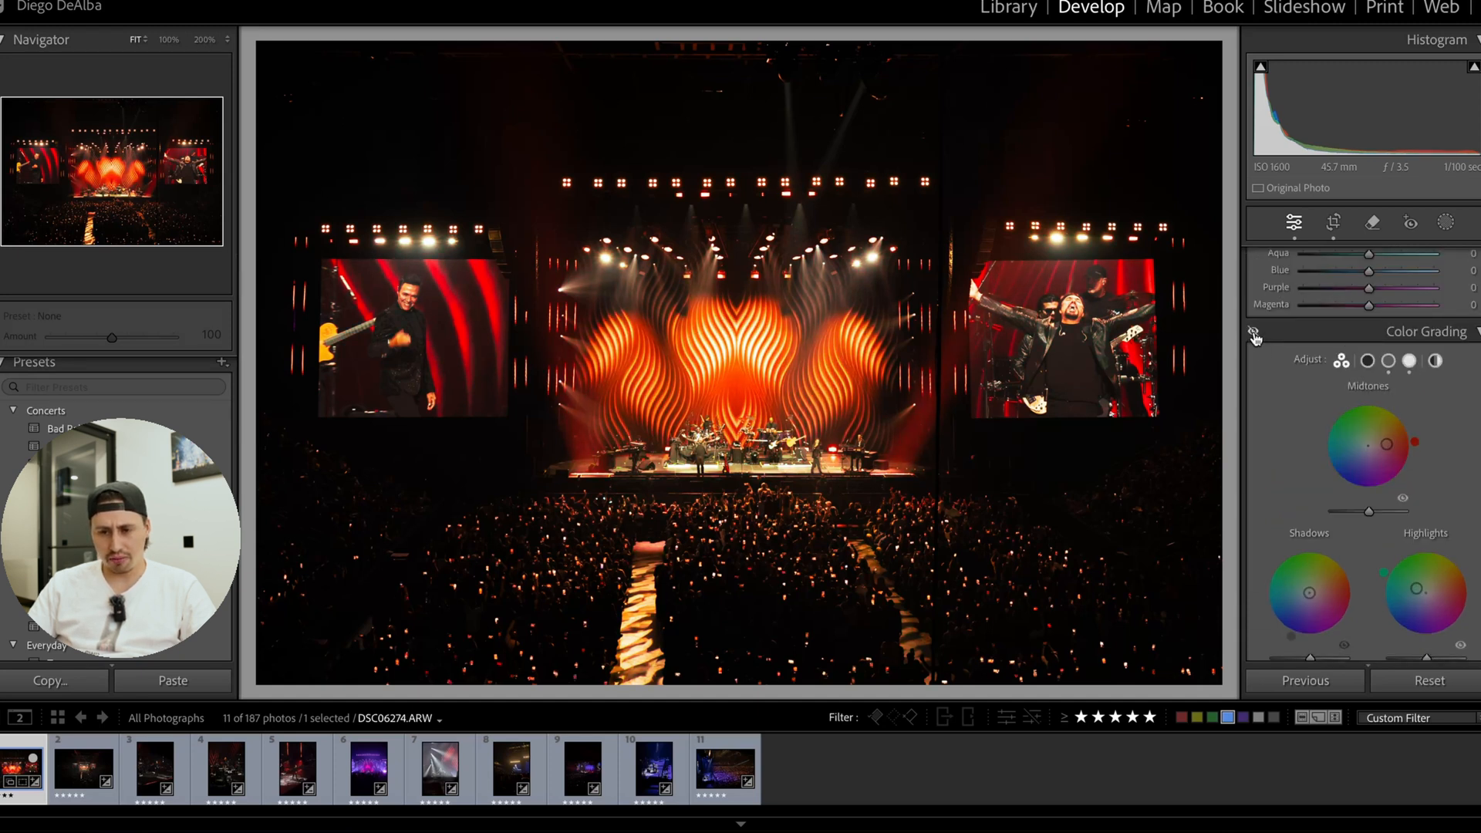
{"action": "left_click", "coordinate": [1253, 333]}
Set the sharpening Amount to 90 and Masking to 80.
{"action": "scroll", "coordinate": [1353, 484], "scroll_direction": "down", "scroll_amount": 8}
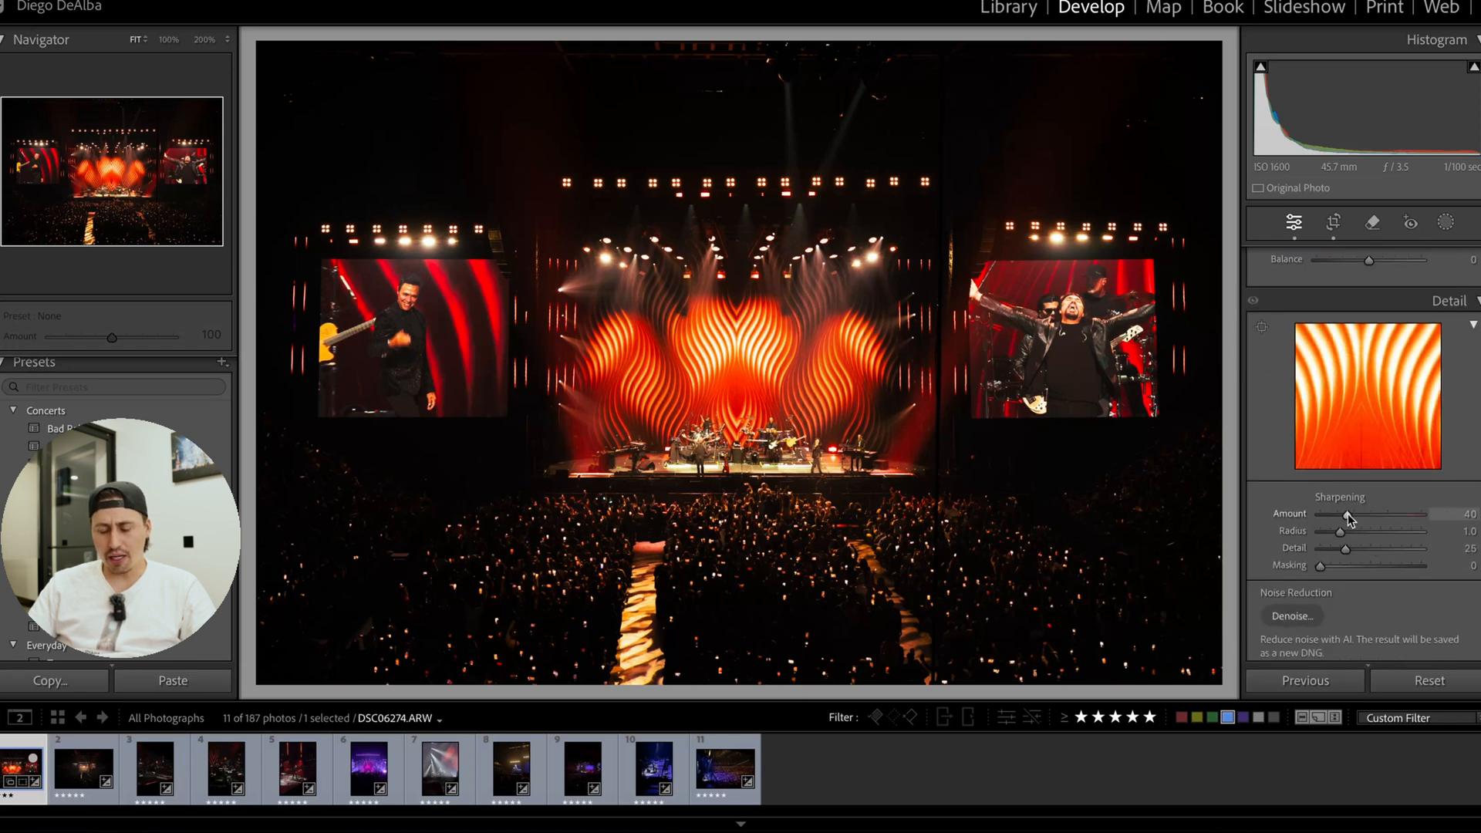
{"action": "left_click_drag", "start_coordinate": [1347, 514], "coordinate": [1381, 512]}
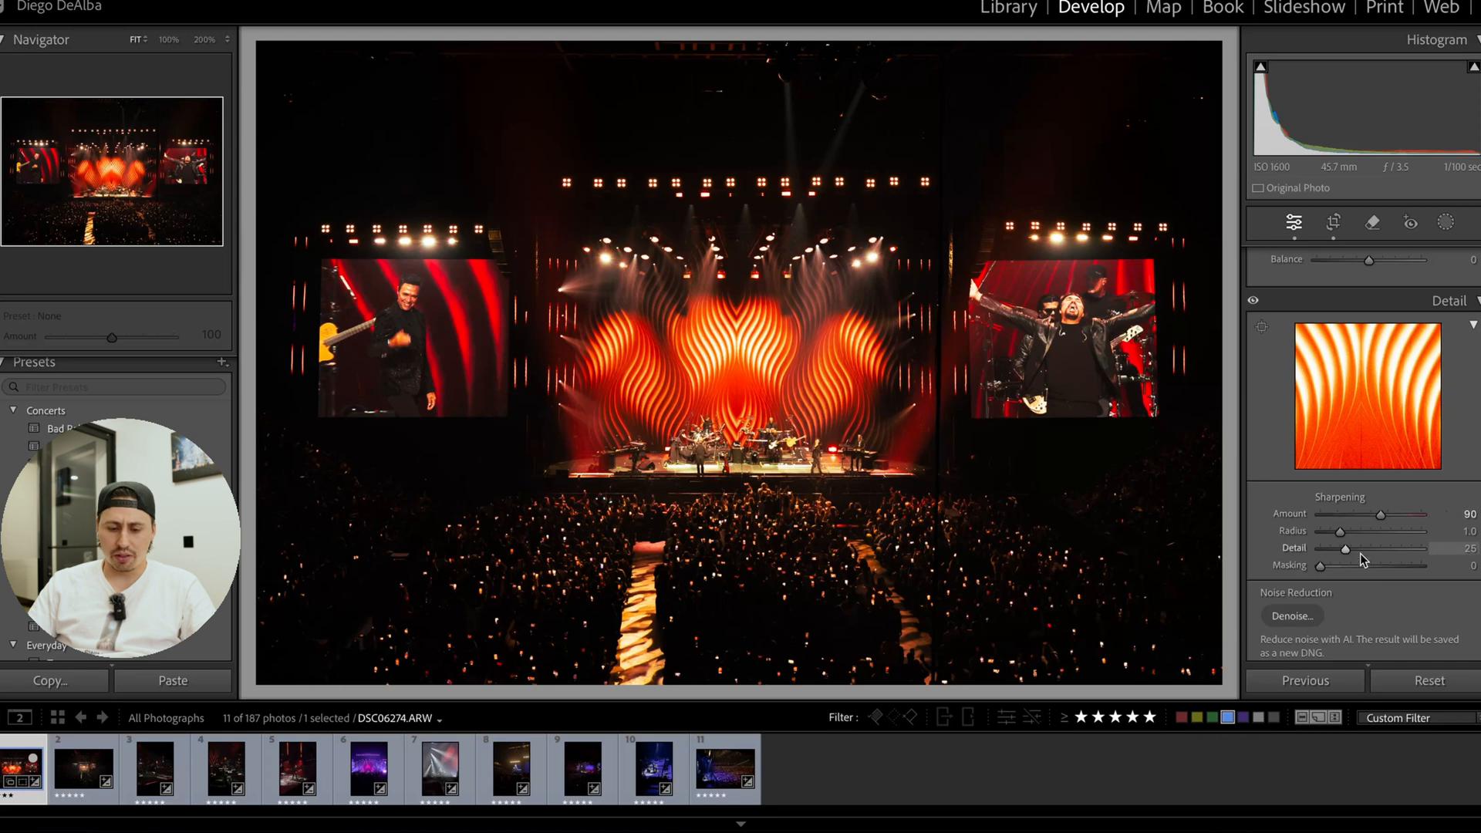
{"action": "left_click_drag", "start_coordinate": [1321, 566], "coordinate": [1410, 568]}
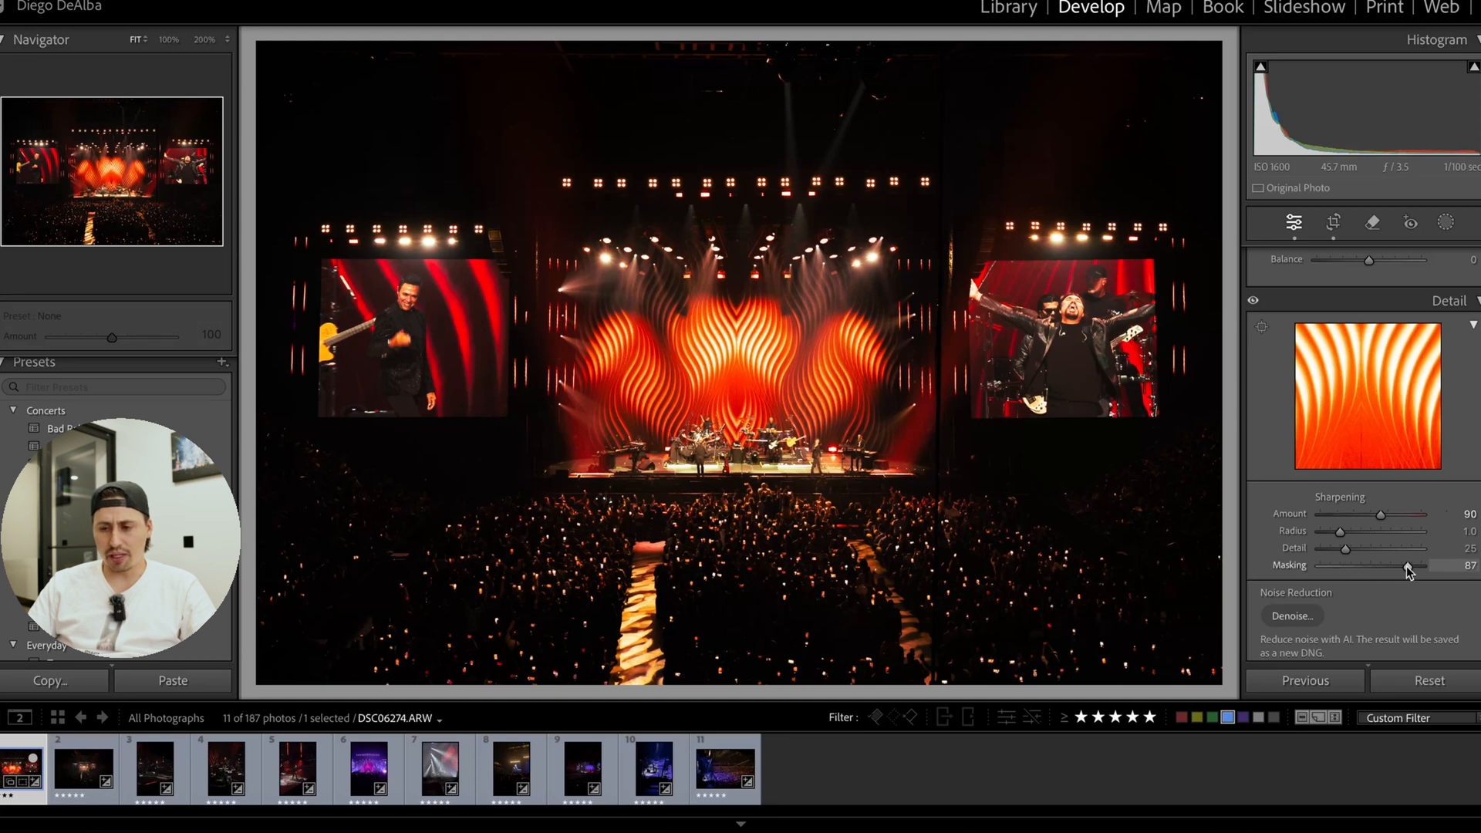
{"action": "left_click_drag", "start_coordinate": [1408, 565], "coordinate": [1402, 569], "text": "alt"}
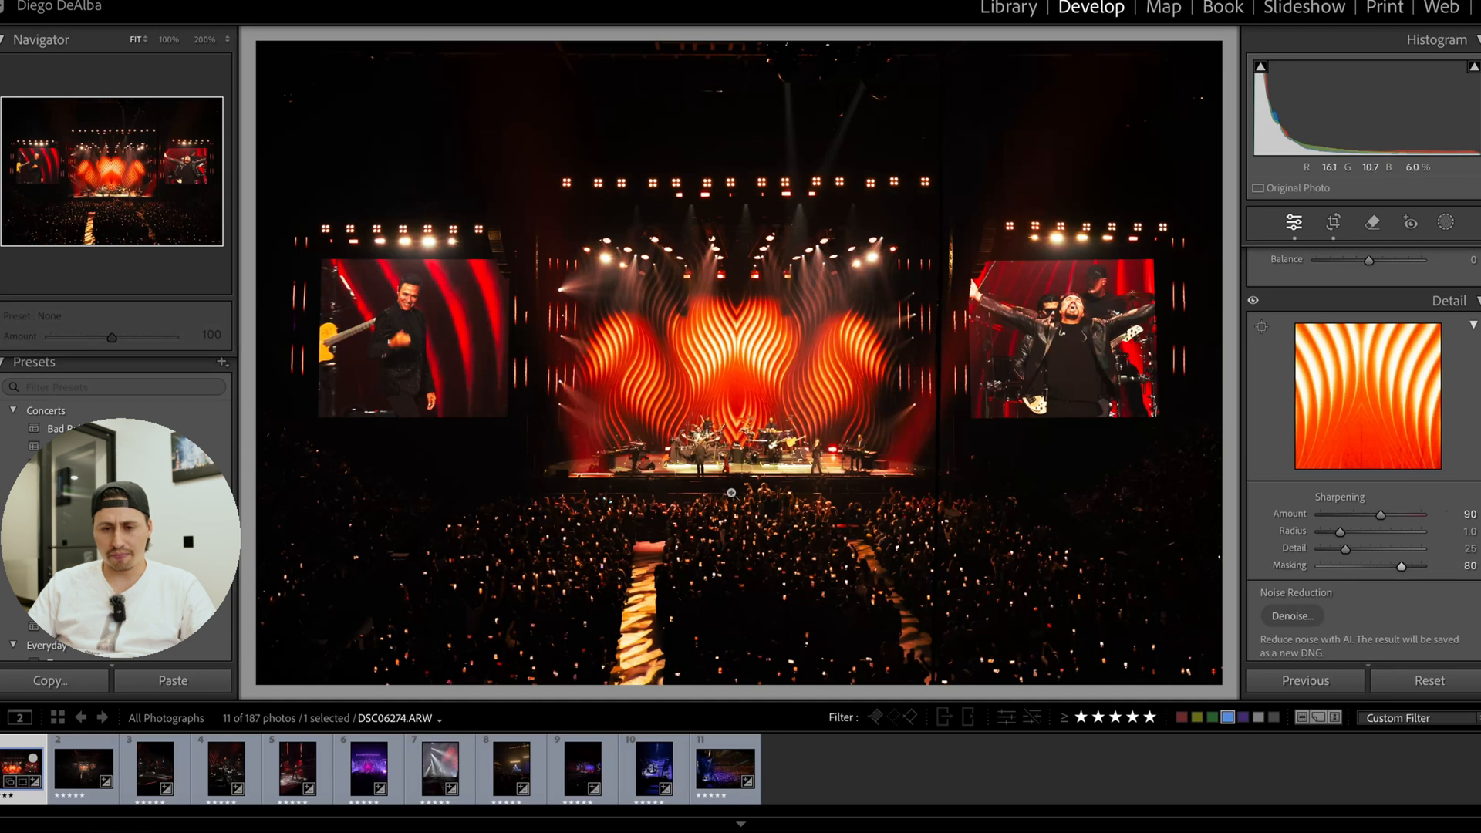
Add a dark post-crop vignette with an Amount of about −25.
{"action": "scroll", "coordinate": [1355, 527], "scroll_direction": "down", "scroll_amount": 10}
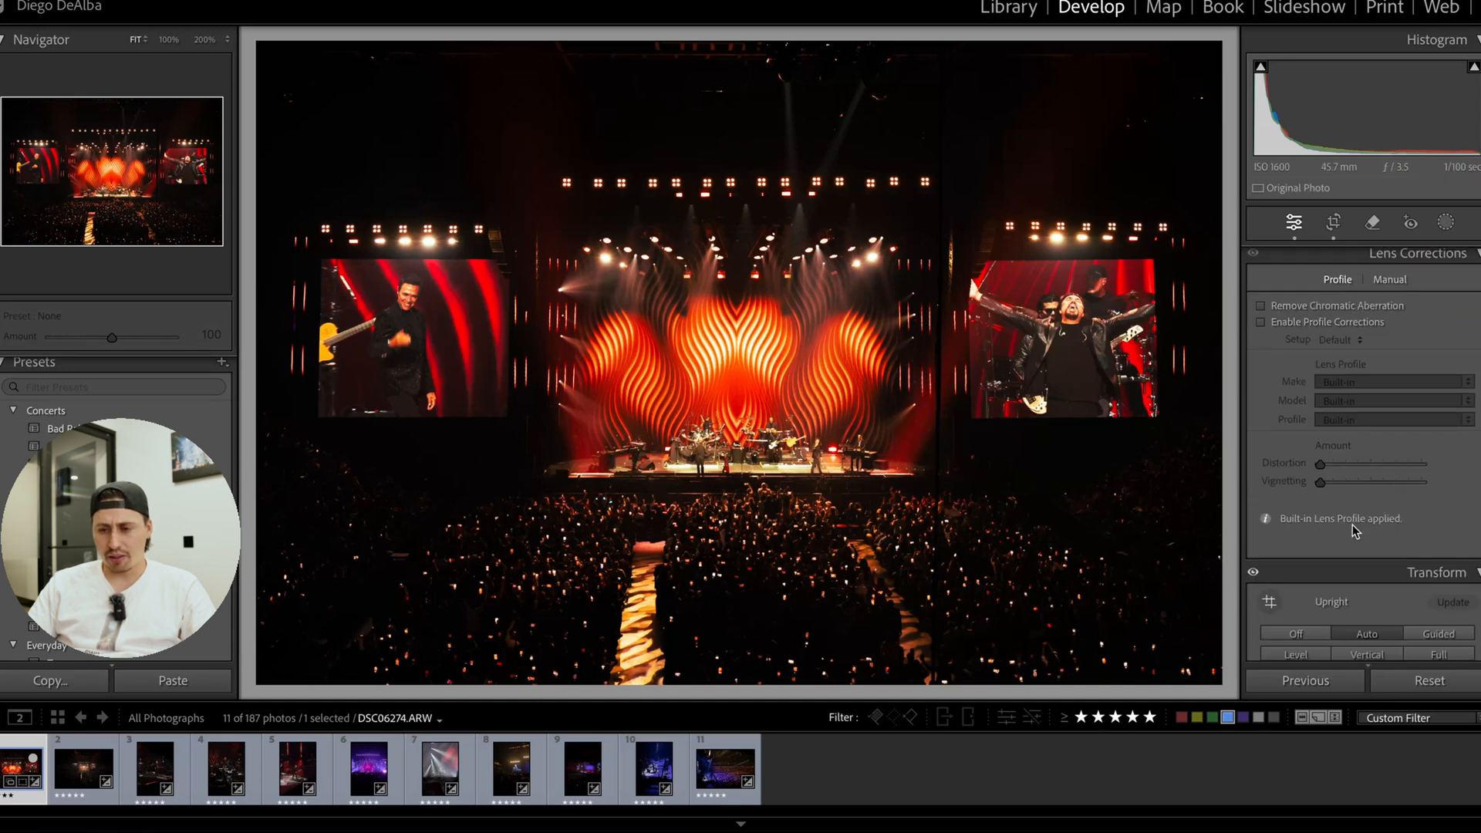
{"action": "scroll", "coordinate": [1355, 529], "scroll_direction": "down", "scroll_amount": 6}
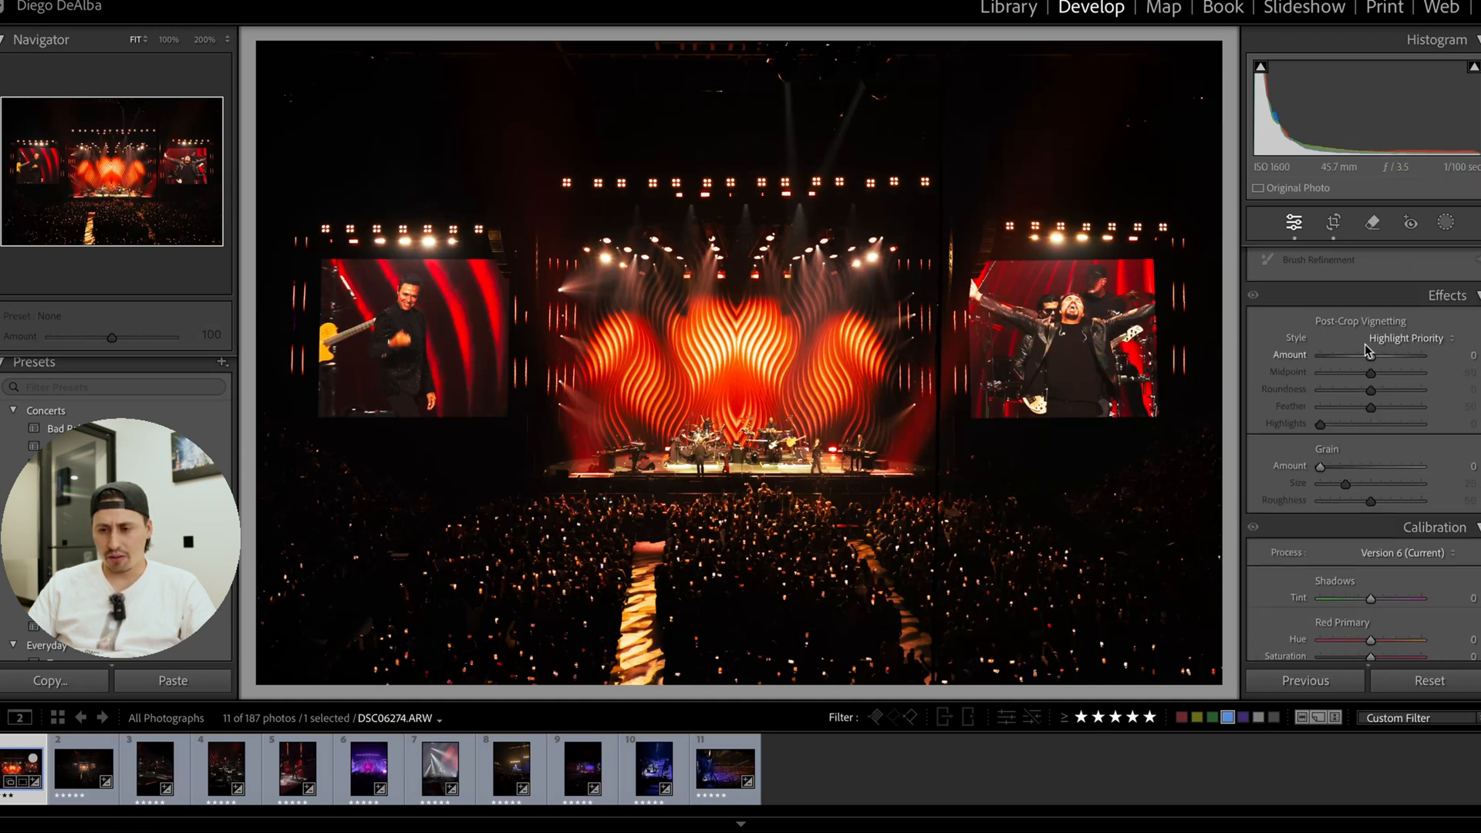
{"action": "left_click_drag", "start_coordinate": [1372, 357], "coordinate": [1355, 358]}
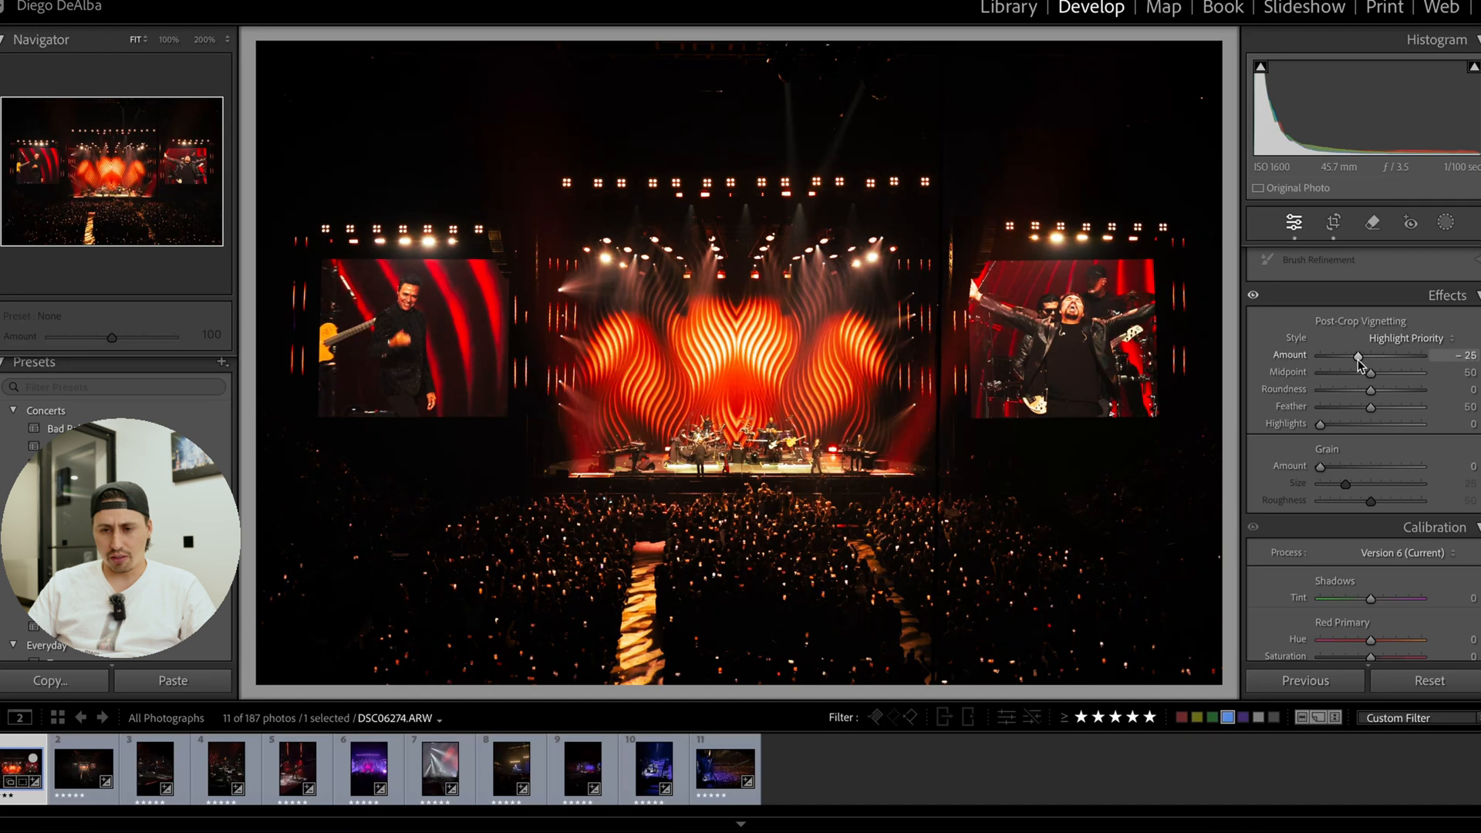
Set the Calibration Shadows Tint to −29 and compare the edited photo with the original.
{"action": "scroll", "coordinate": [1381, 441], "scroll_direction": "down", "scroll_amount": 2}
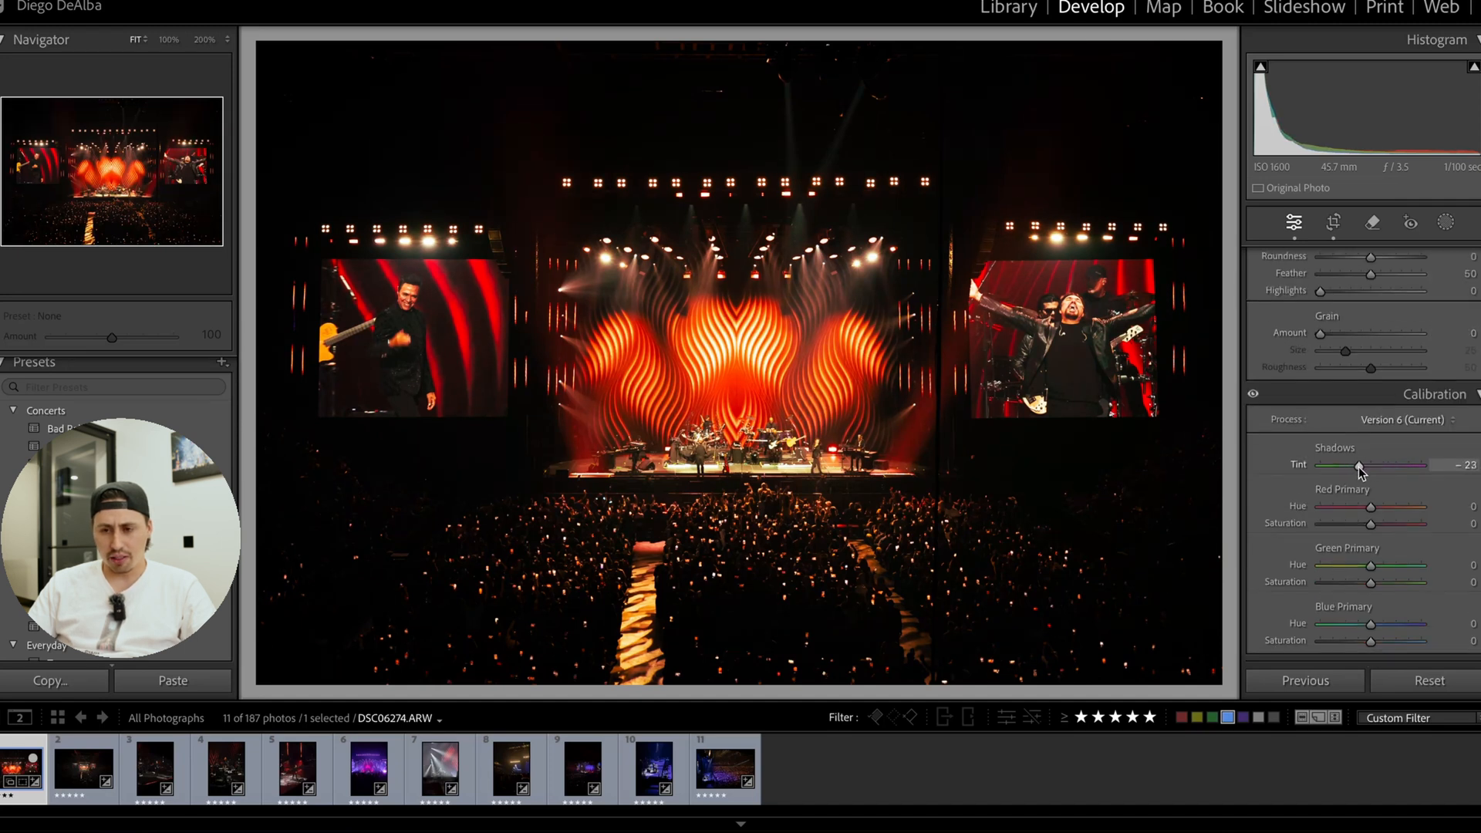
{"action": "left_click", "coordinate": [764, 398]}
{"action": "left_click", "coordinate": [764, 399]}
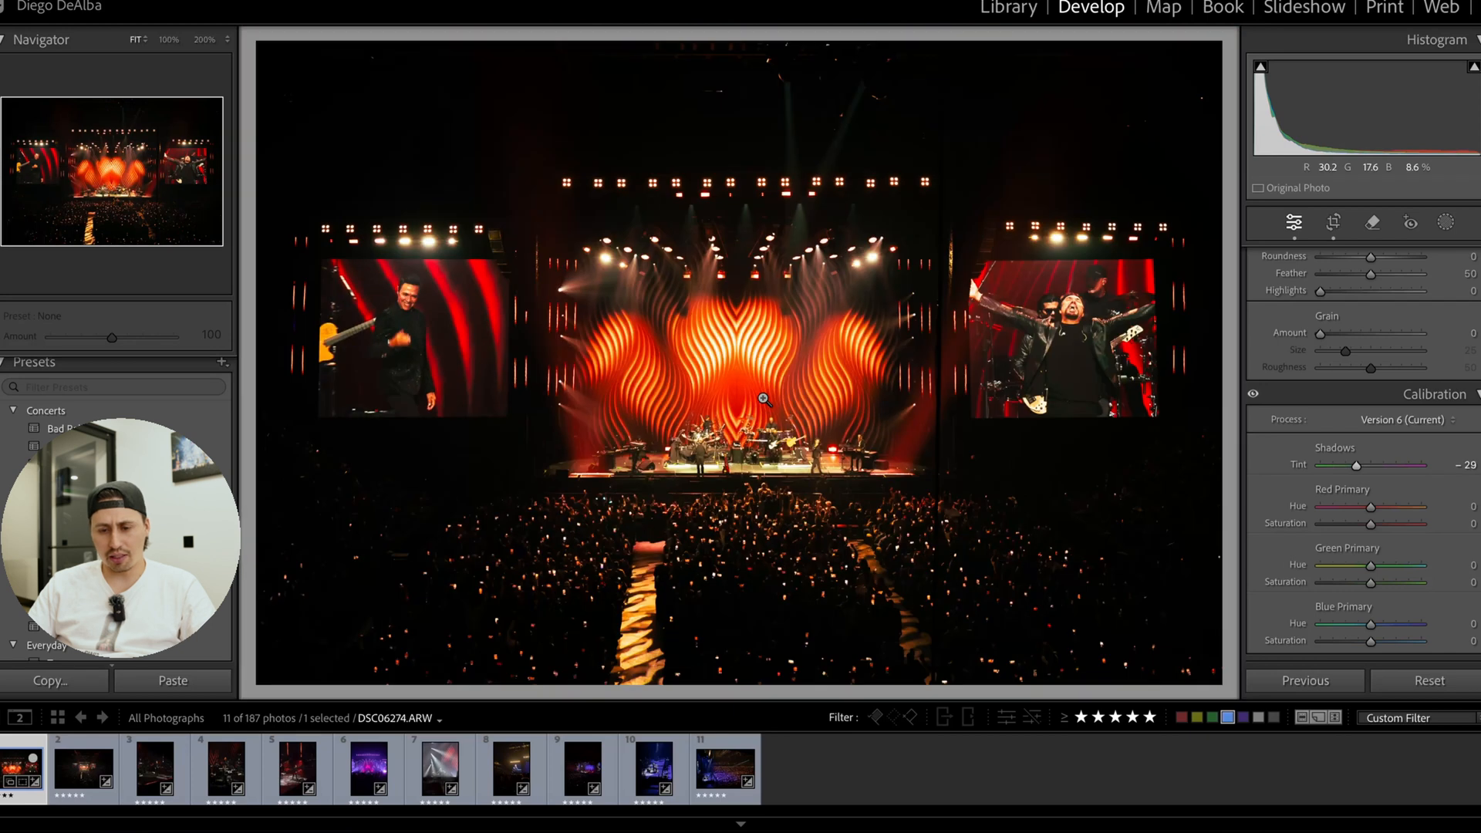
{"action": "key", "text": "y"}
{"action": "key", "text": "y"}
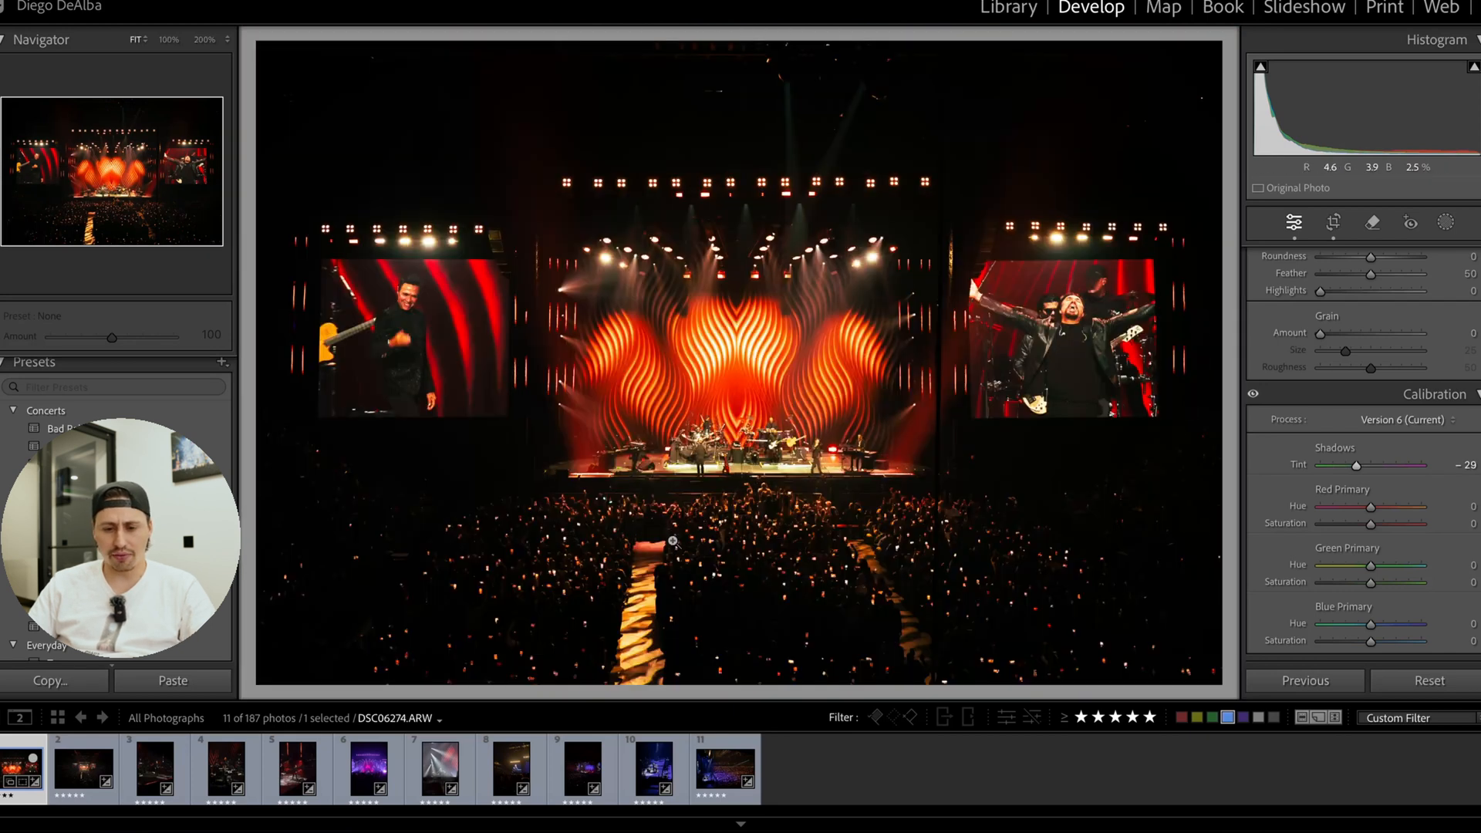
Open the third photo, the vertical shot of the guitarist, and try pasting the copied settings before undoing the paste.
{"action": "left_click", "coordinate": [166, 771]}
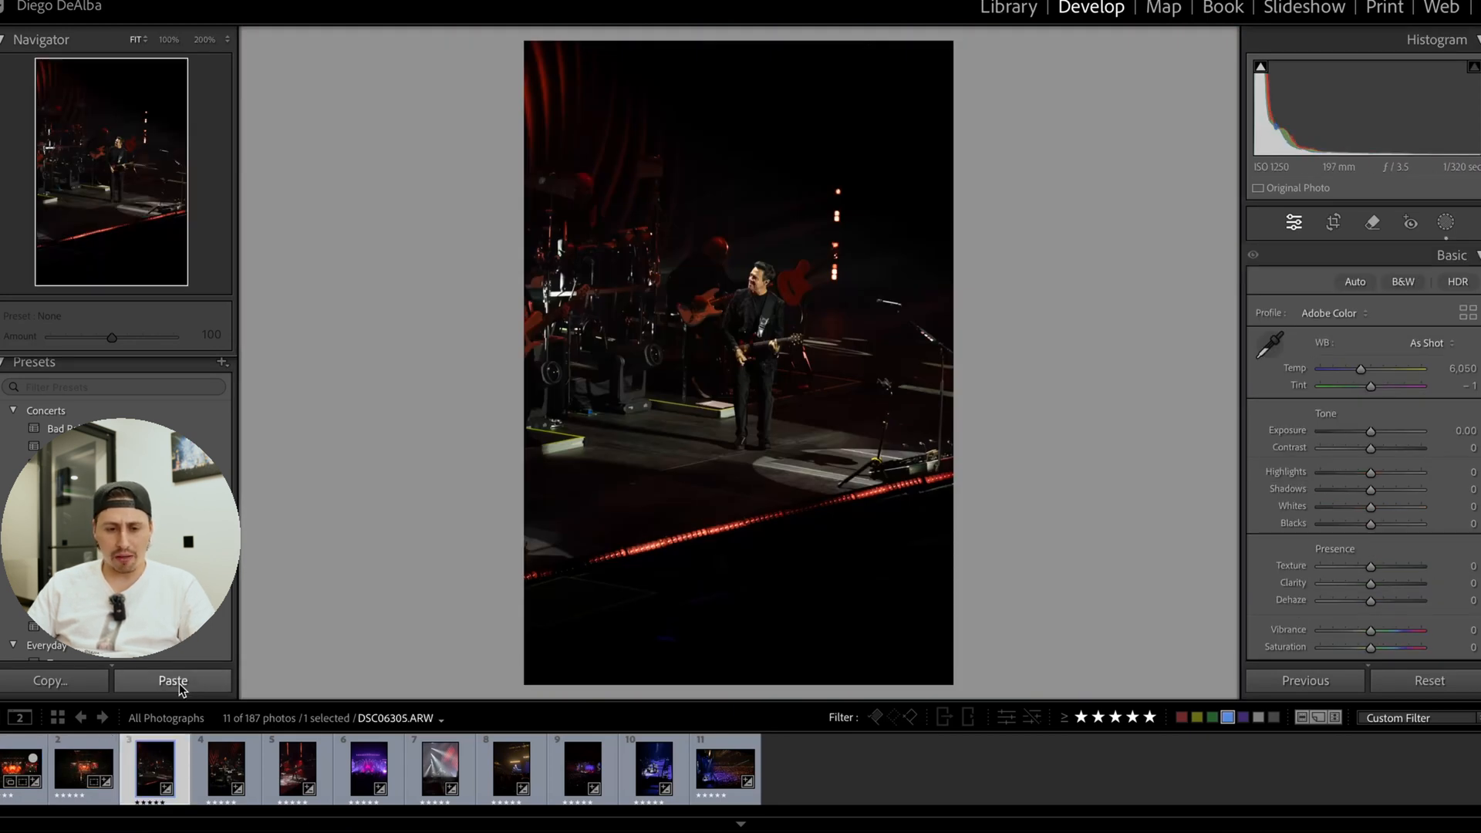
{"action": "left_click", "coordinate": [180, 682]}
{"action": "key", "text": "ctrl+z"}
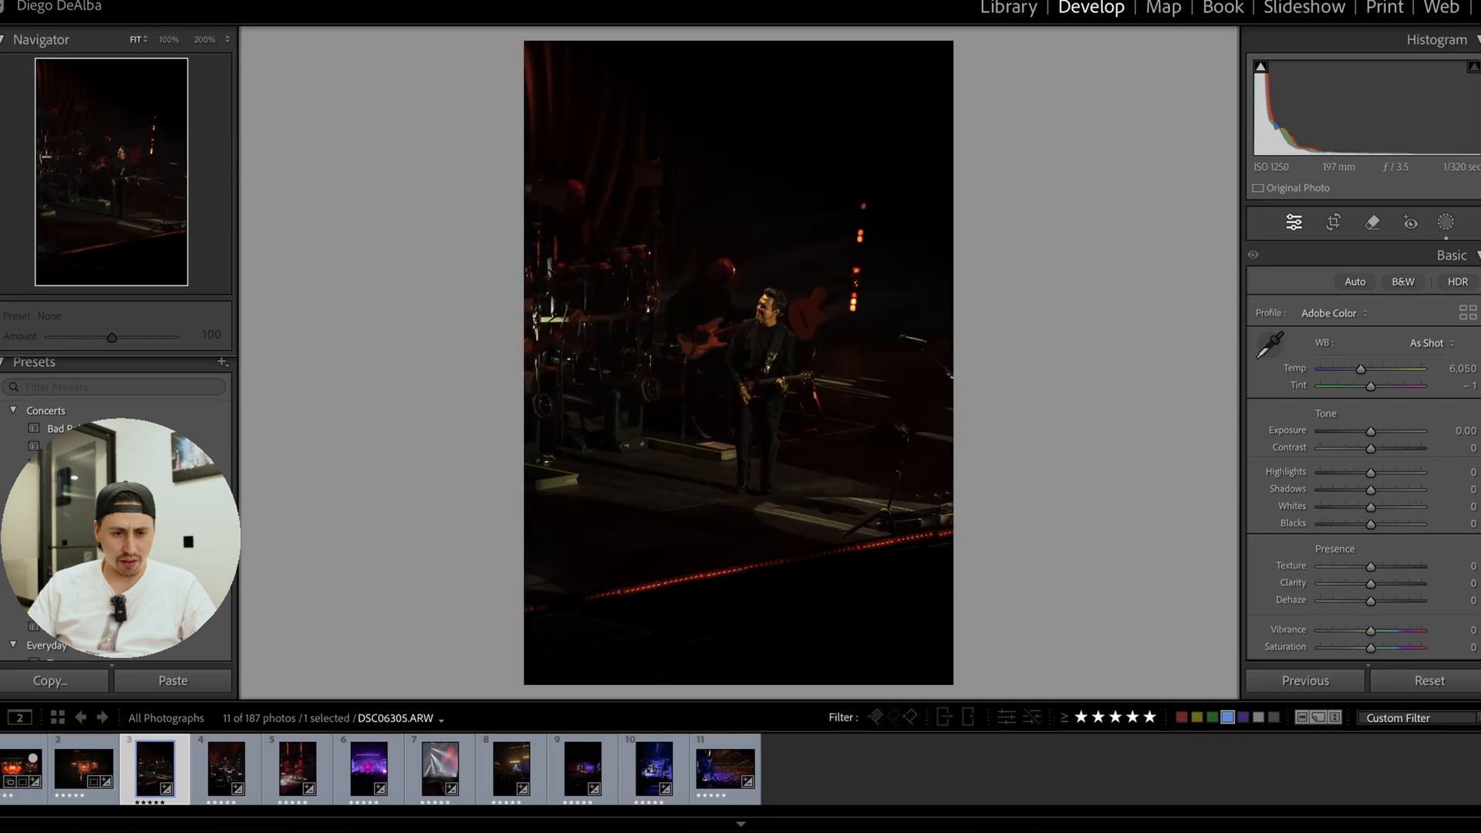
Apply the Red Fire concert preset to the guitarist photo and set Exposure to +0.50.
{"action": "left_click", "coordinate": [65, 571]}
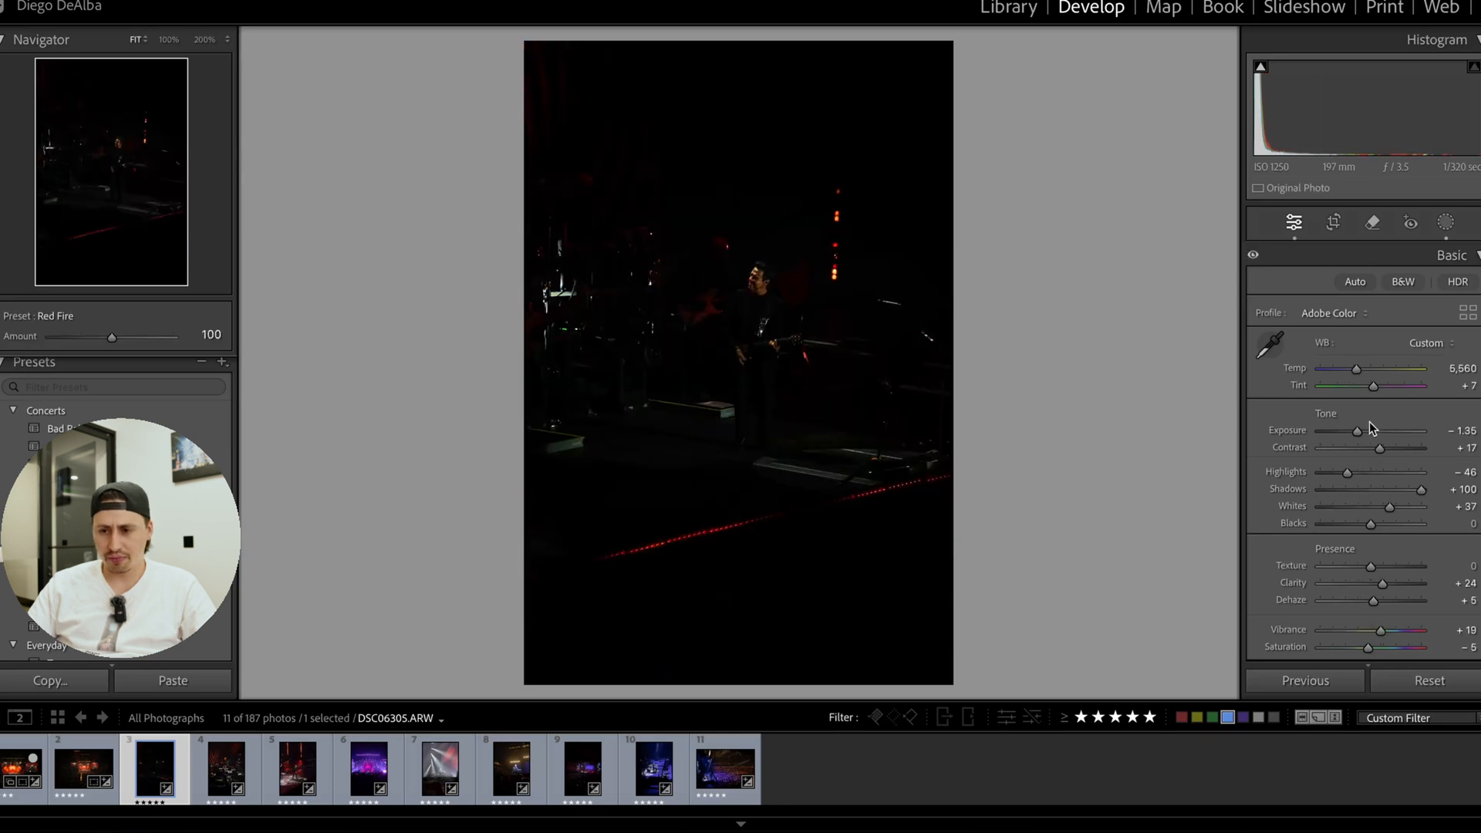
{"action": "left_click_drag", "start_coordinate": [1369, 425], "coordinate": [1388, 426]}
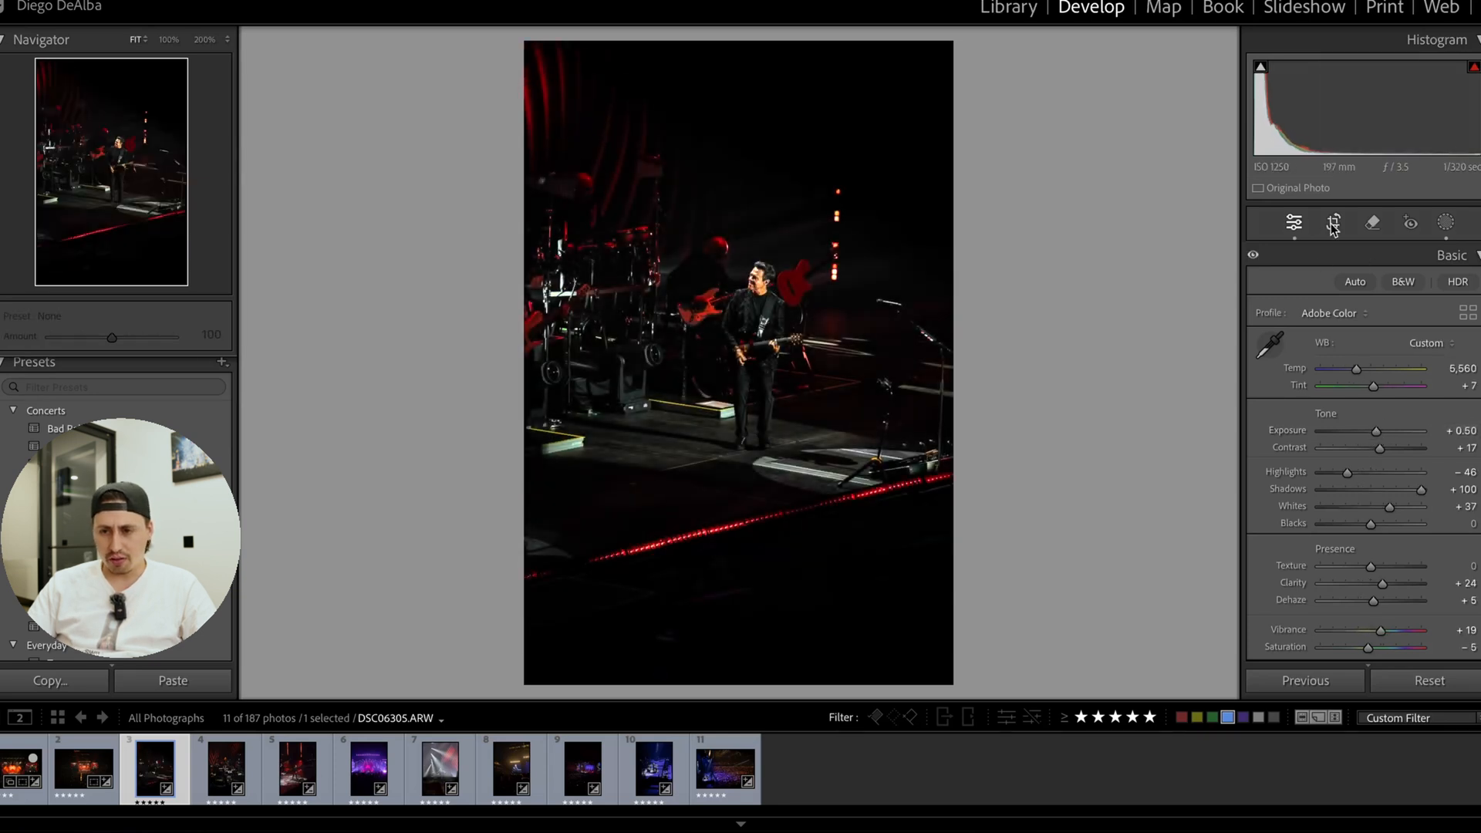
Crop the guitarist photo to the 4 x 5 aspect ratio, trimming empty dark space above and below the performer.
{"action": "left_click", "coordinate": [1334, 223]}
{"action": "left_click", "coordinate": [1435, 287]}
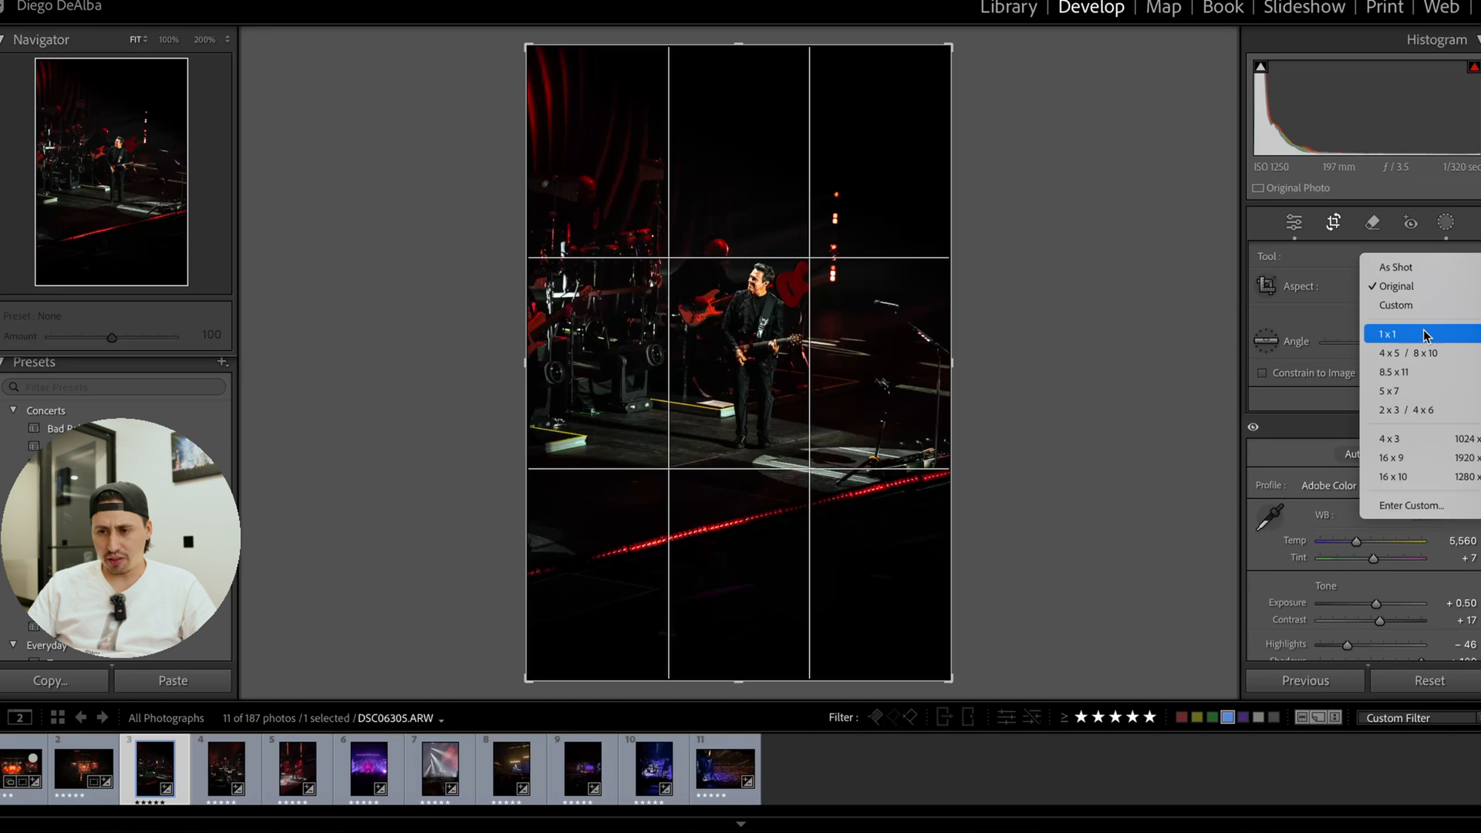
{"action": "left_click", "coordinate": [1388, 354]}
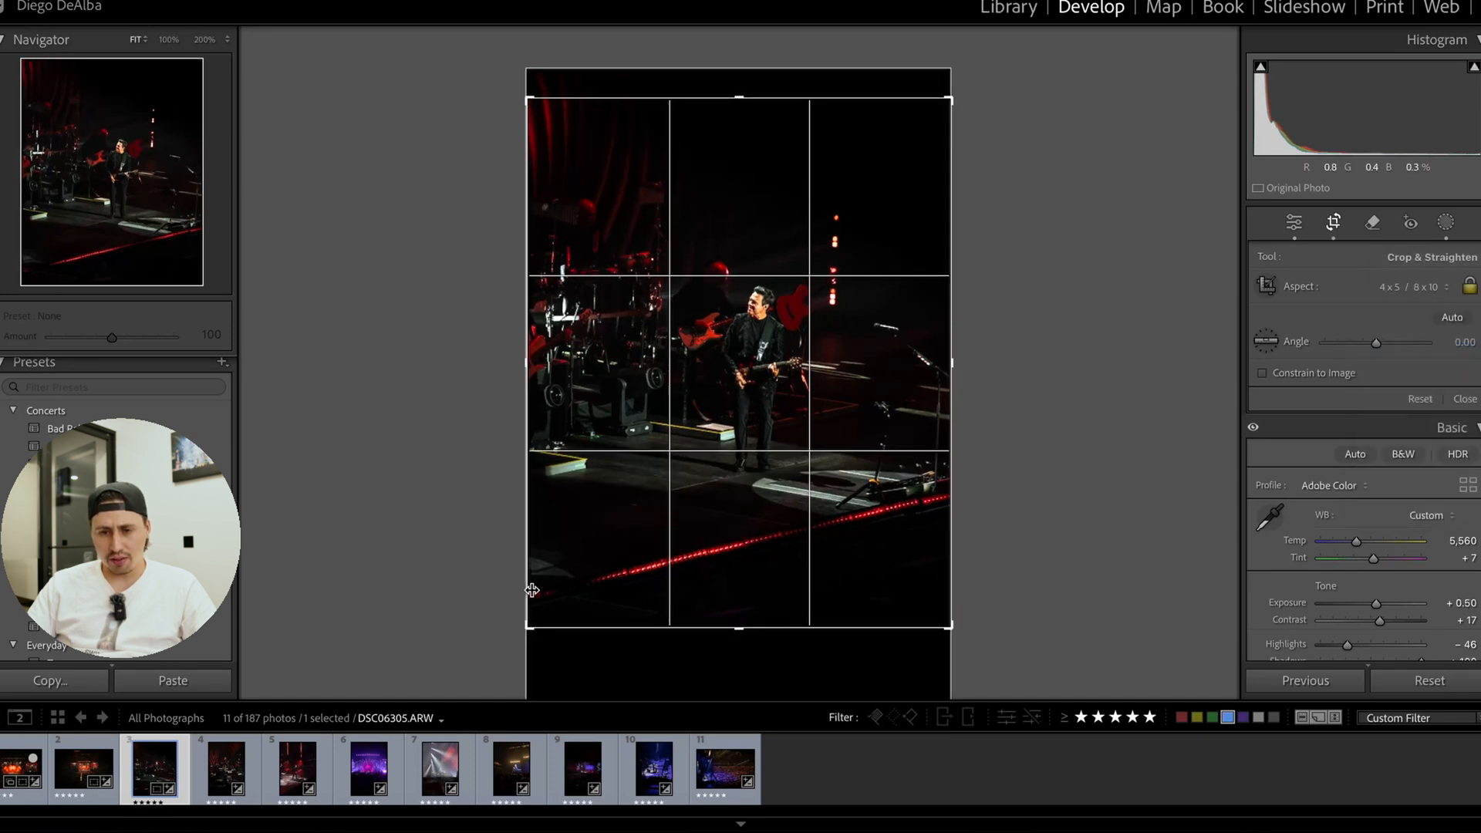
{"action": "left_click_drag", "start_coordinate": [532, 590], "coordinate": [539, 582]}
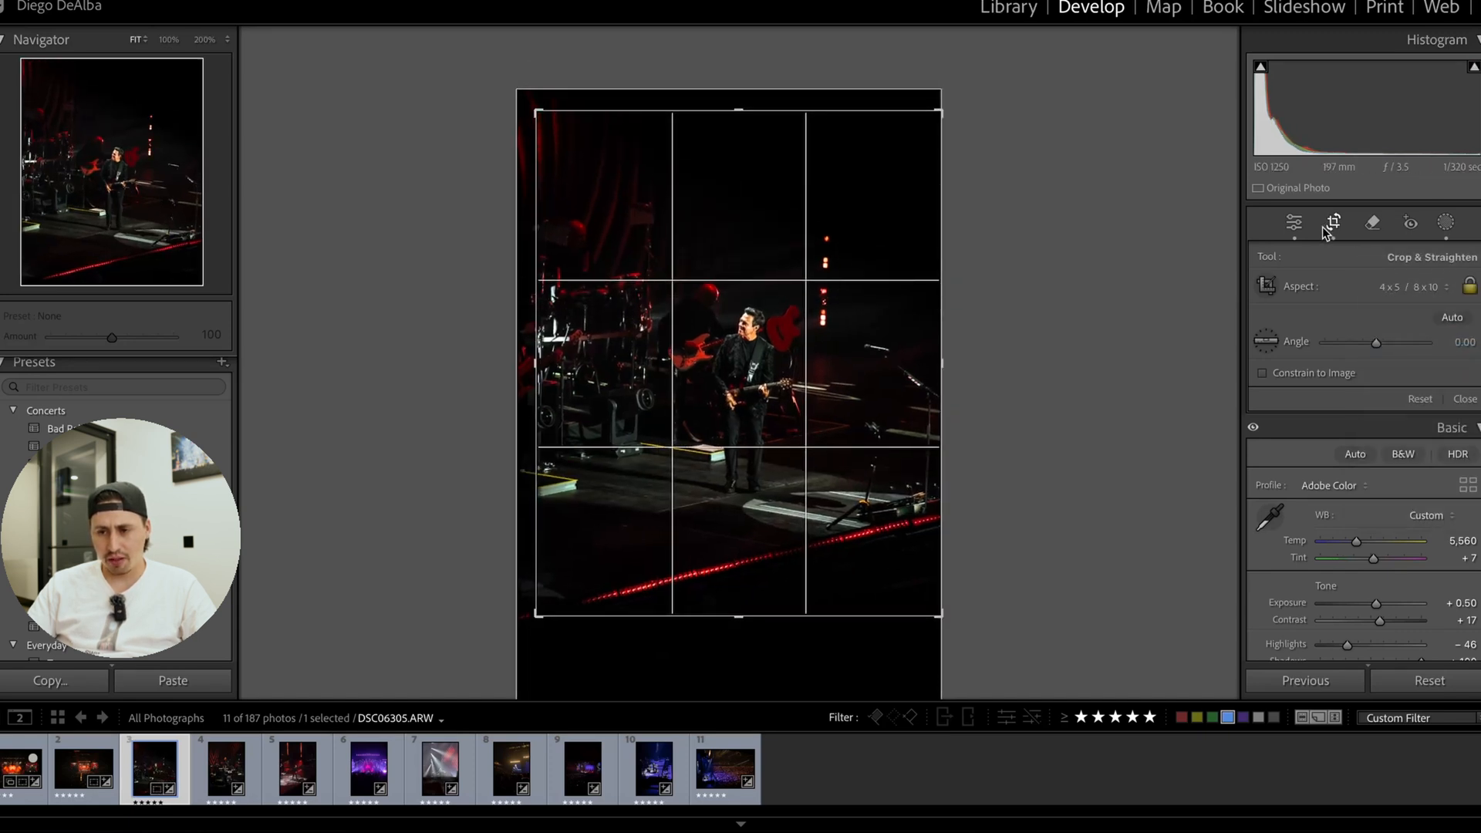
{"action": "left_click", "coordinate": [1328, 227]}
Reduce the Shadows setting of the guitarist photo to deepen its dark areas.
{"action": "left_click_drag", "start_coordinate": [777, 306], "coordinate": [868, 320]}
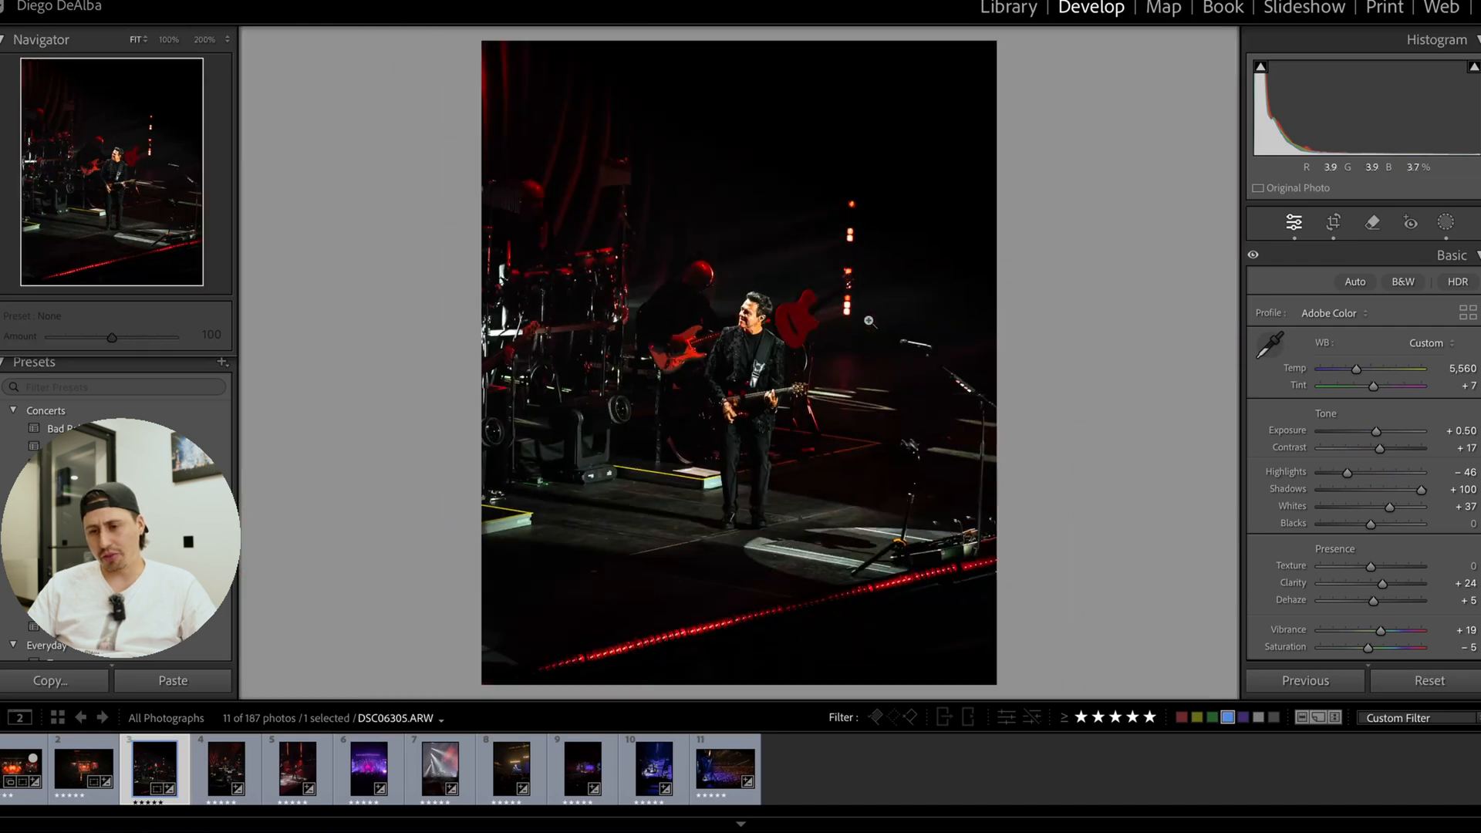
{"action": "left_click", "coordinate": [1405, 489]}
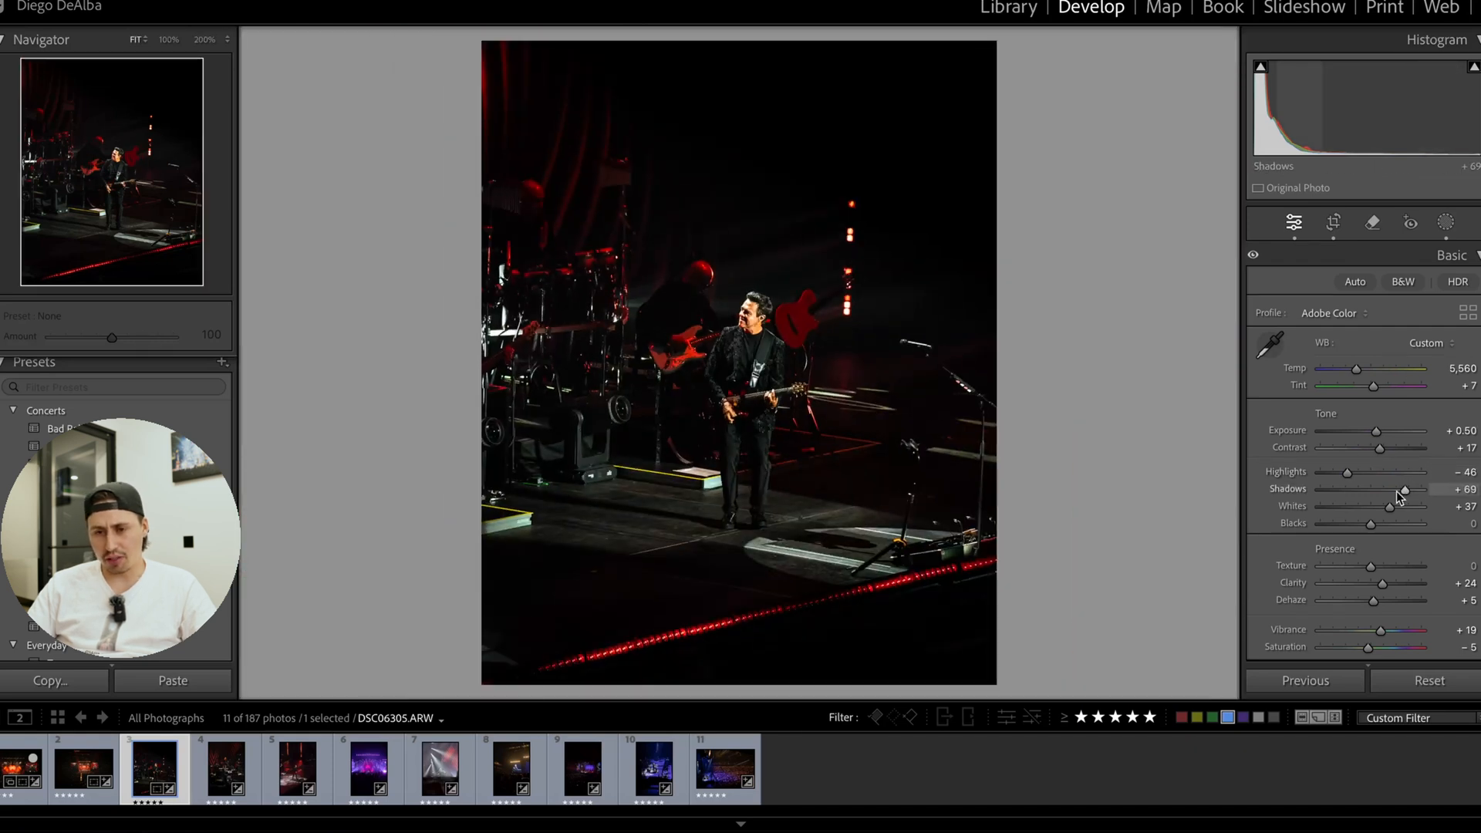
{"action": "left_click_drag", "start_coordinate": [1398, 492], "coordinate": [1396, 493]}
Adjust the point curve to map input 175 to 204 and 75 to 89, and compare before and after.
{"action": "scroll", "coordinate": [1379, 458], "scroll_direction": "down", "scroll_amount": 5}
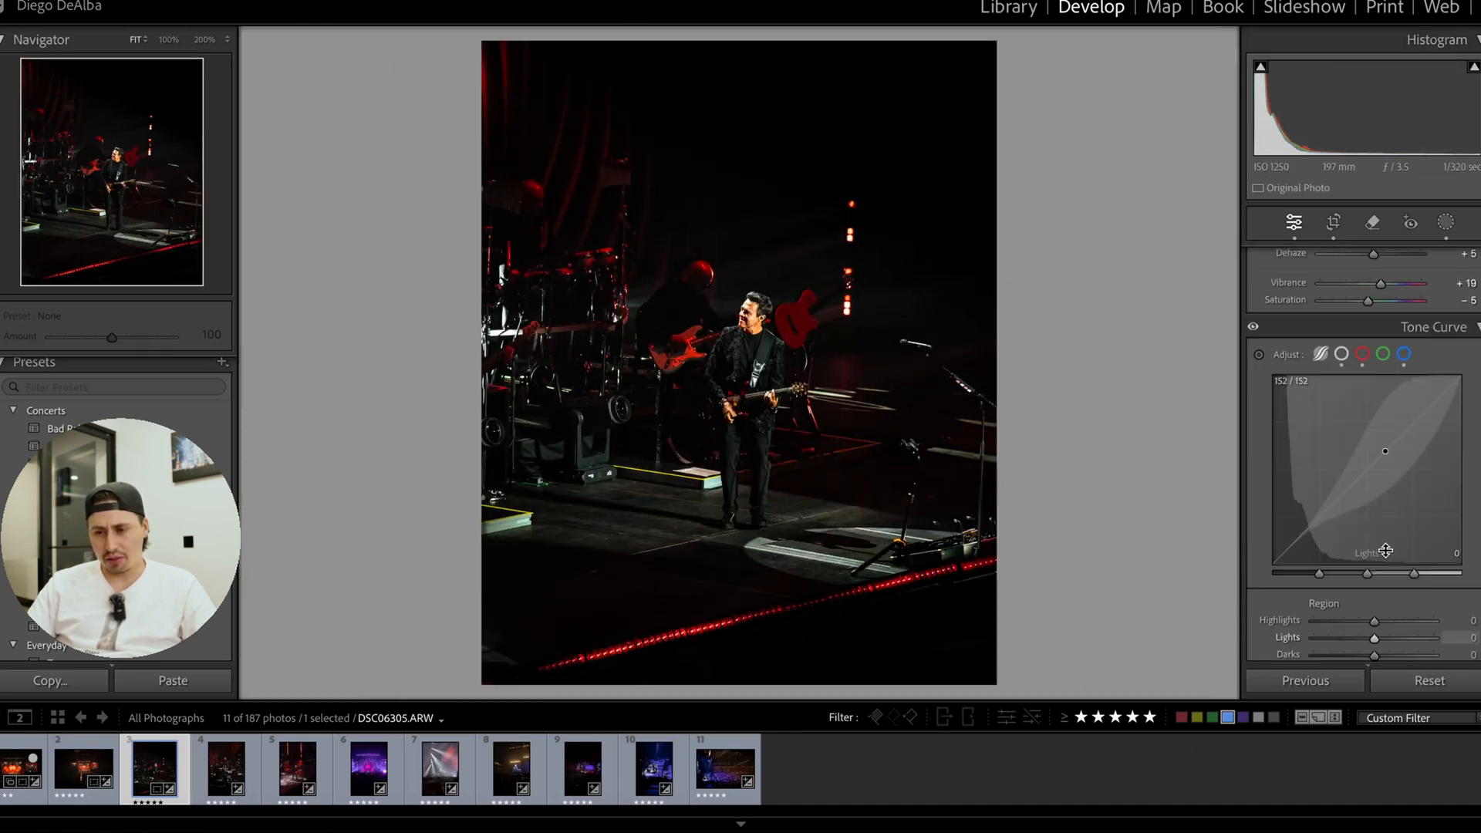
{"action": "left_click", "coordinate": [1320, 350]}
{"action": "left_click", "coordinate": [1341, 351]}
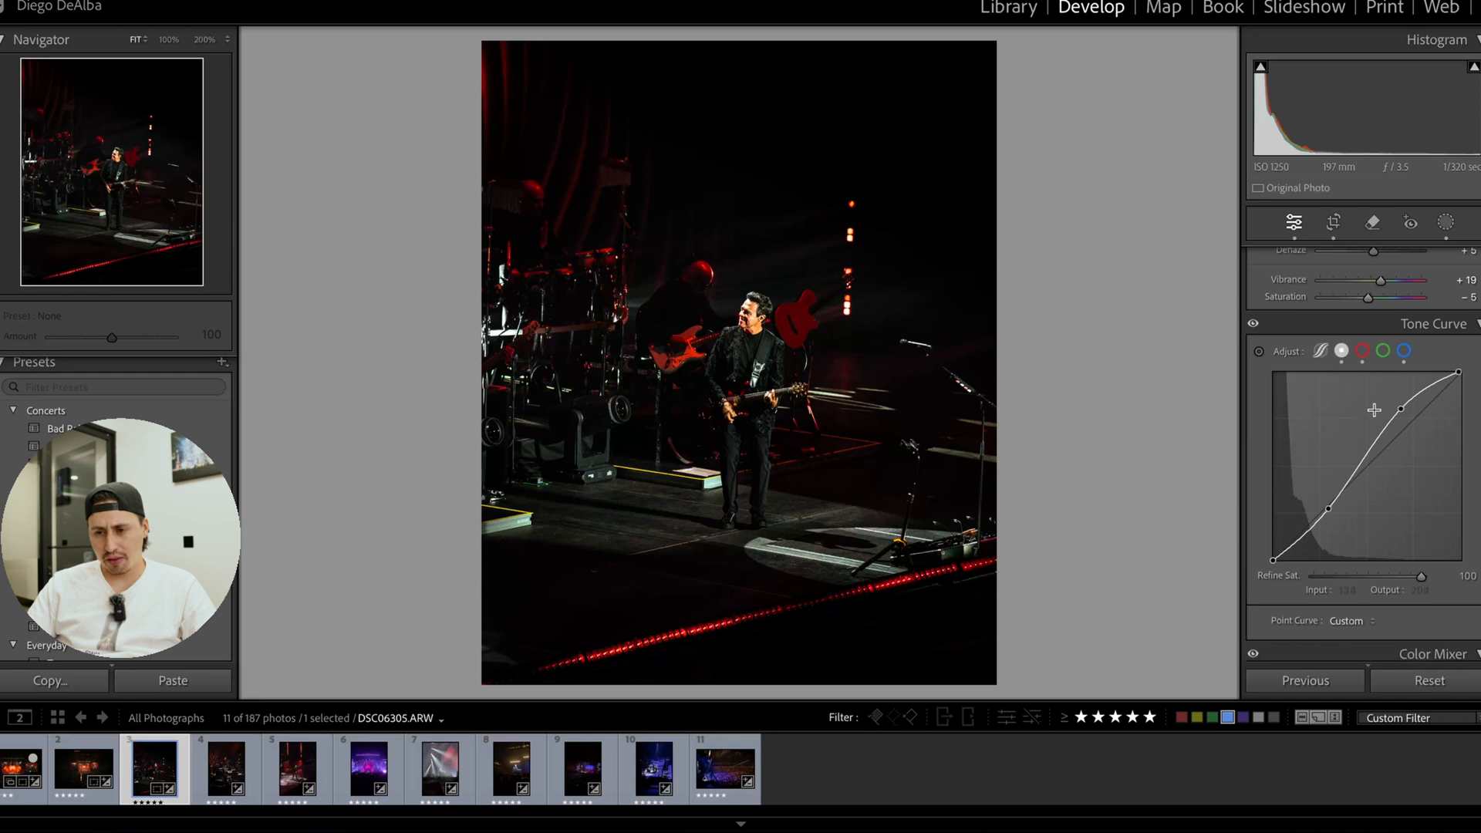
{"action": "left_click_drag", "start_coordinate": [1400, 410], "coordinate": [1402, 407]}
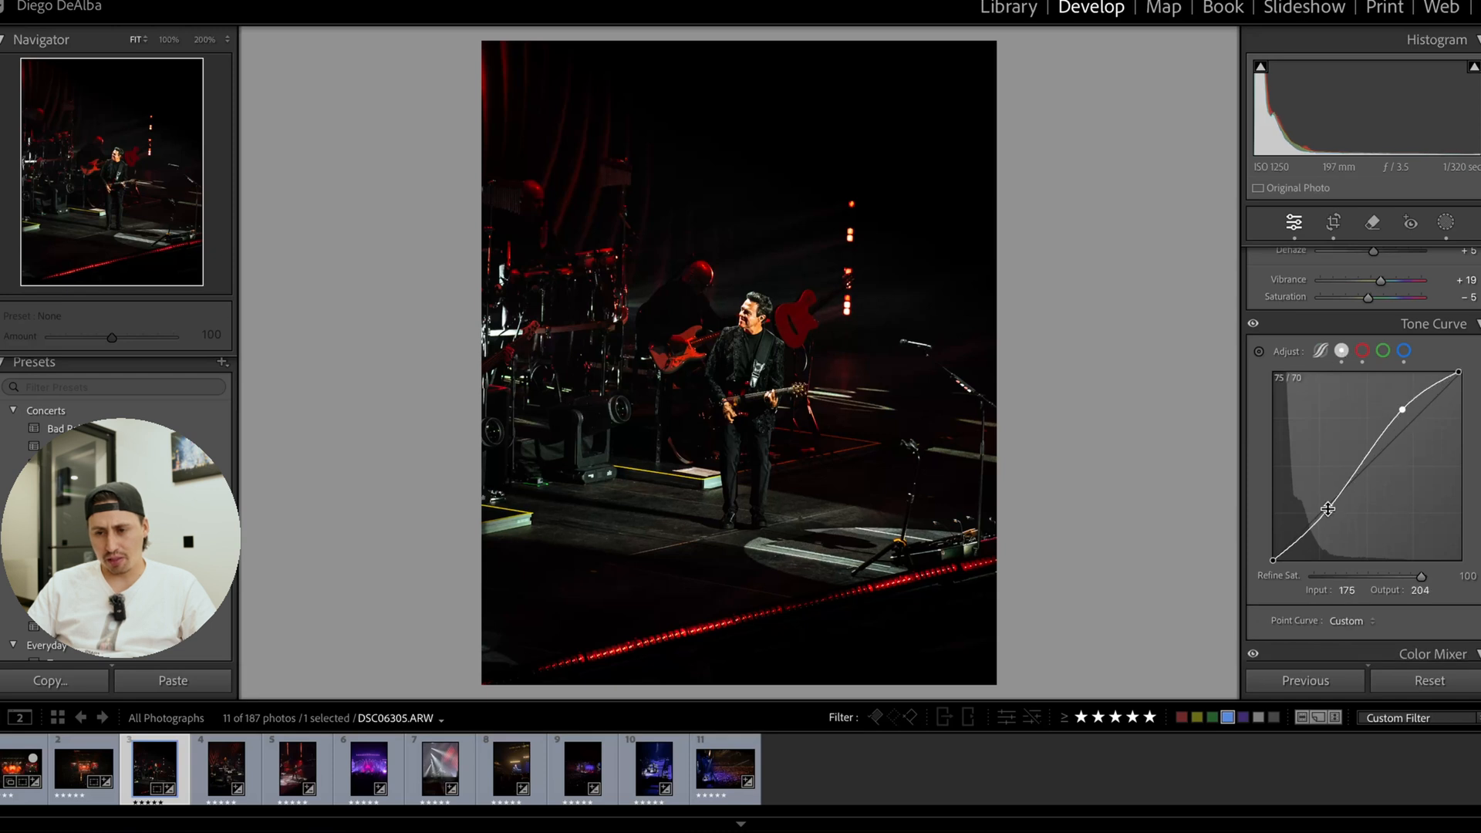
{"action": "left_click_drag", "start_coordinate": [1328, 509], "coordinate": [1326, 495]}
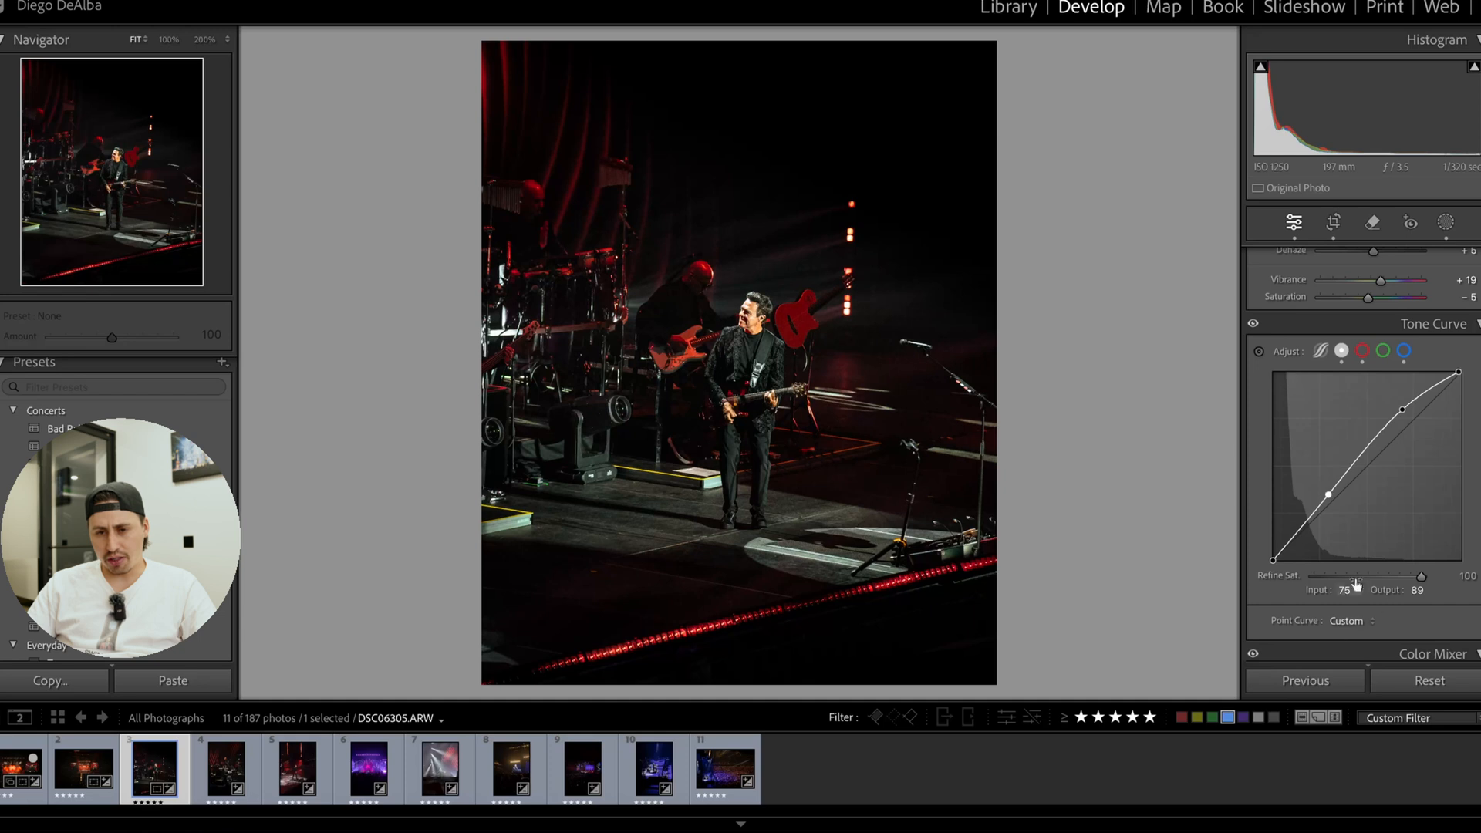
{"action": "key", "text": "y"}
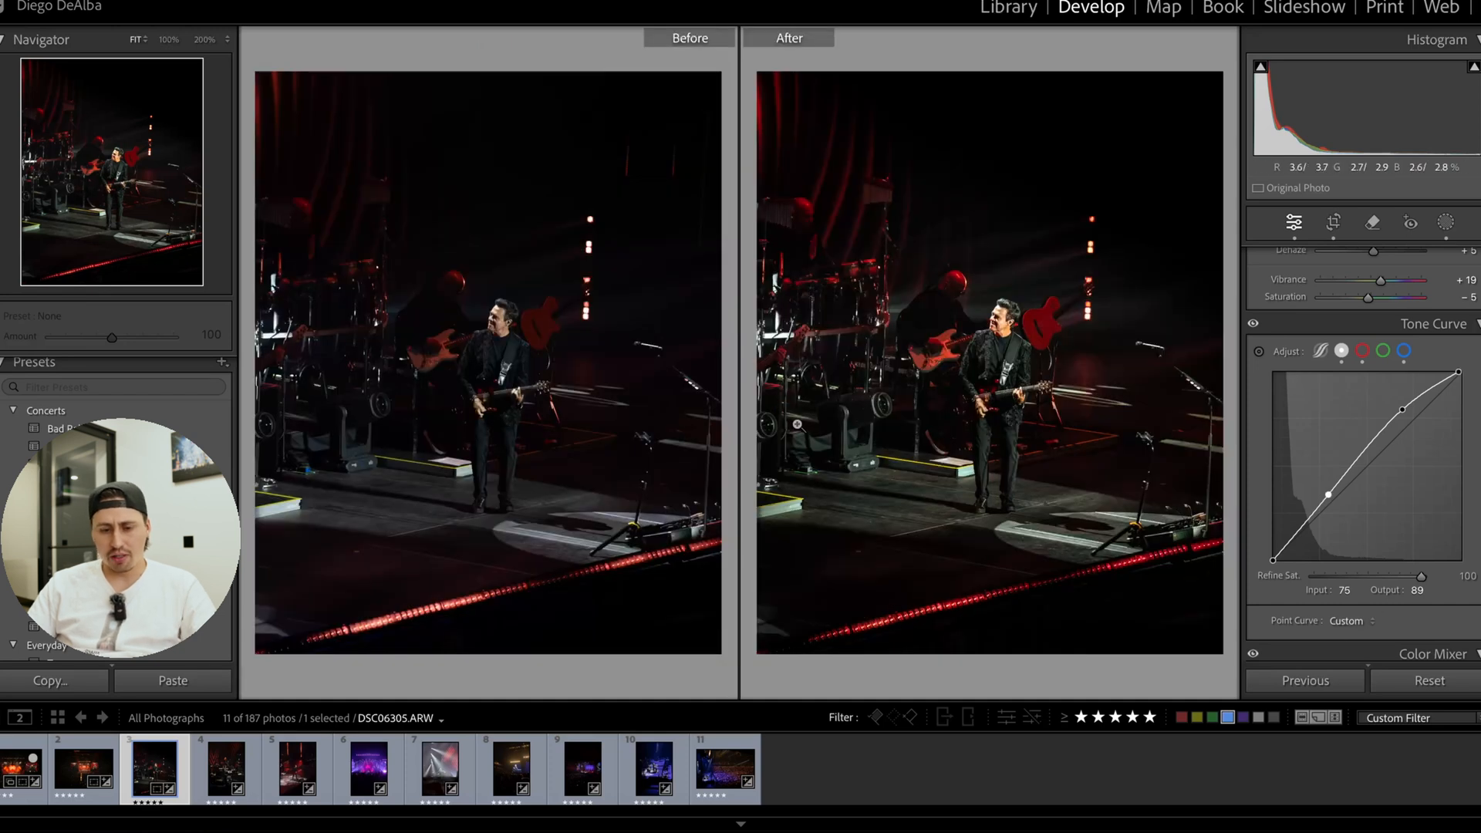
Leave the before/after comparison and set the guitarist photo's white balance Temp to 5,805.
{"action": "key", "text": "y"}
{"action": "scroll", "coordinate": [1343, 506], "scroll_direction": "up", "scroll_amount": 5}
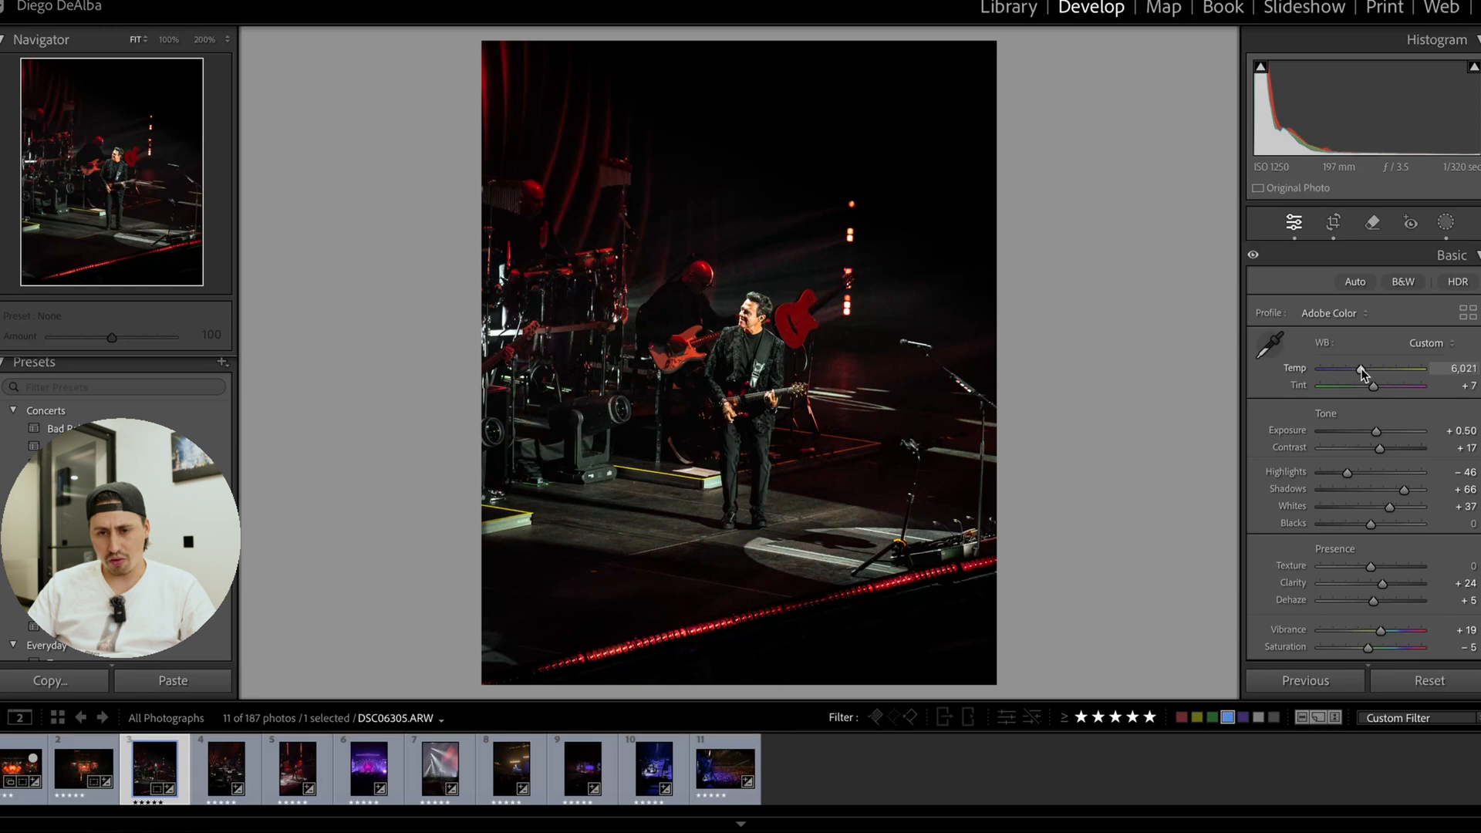
{"action": "left_click_drag", "start_coordinate": [1355, 369], "coordinate": [1360, 369]}
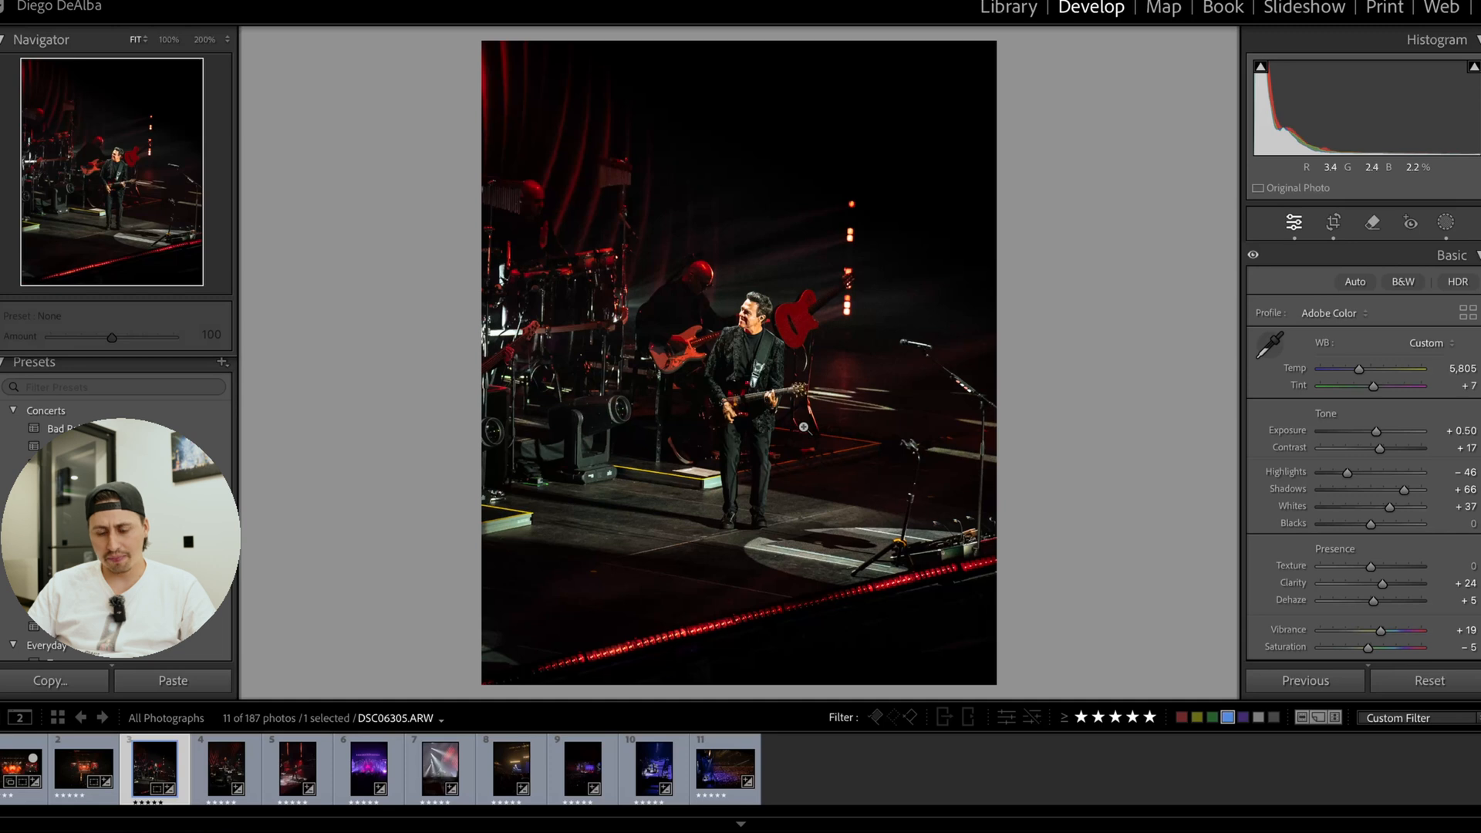
{"action": "key", "text": "t"}
{"action": "key", "text": "t"}
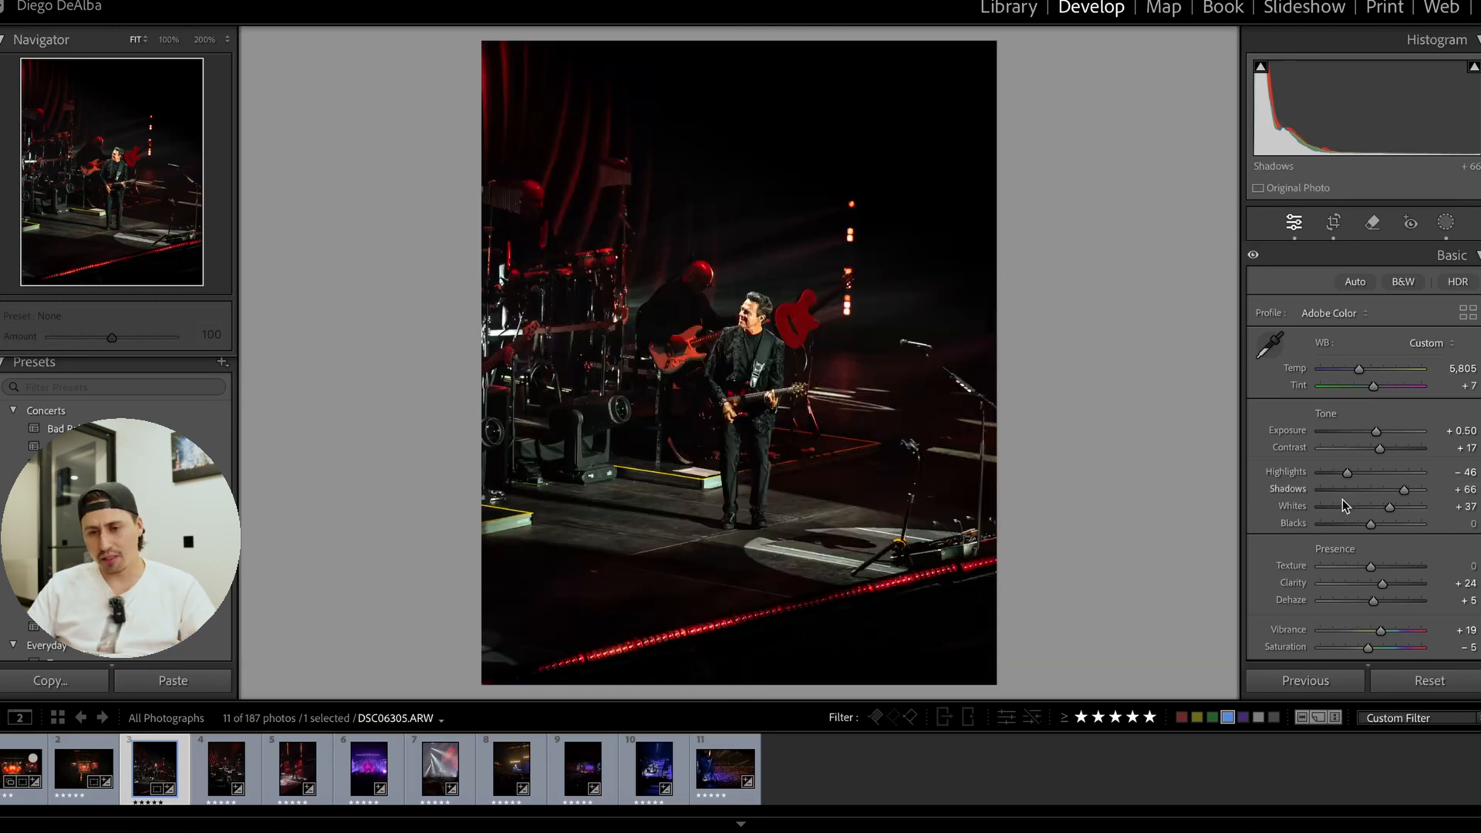
Set Clarity to +7 and Saturation to +4, checking the result at close range on the guitarist's face.
{"action": "left_click_drag", "start_coordinate": [1382, 588], "coordinate": [1376, 585]}
{"action": "left_click_drag", "start_coordinate": [1367, 649], "coordinate": [1371, 648]}
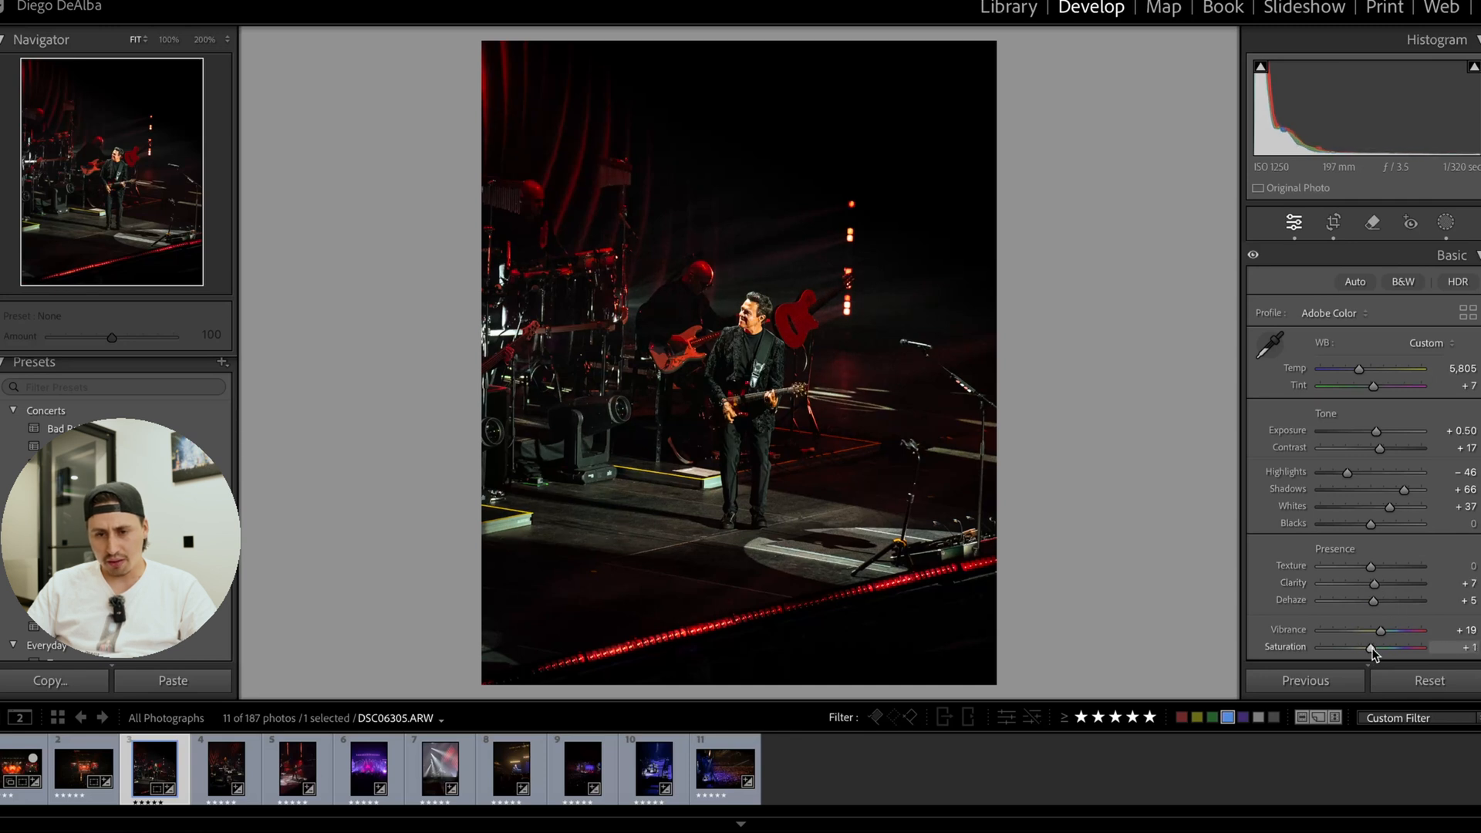
{"action": "left_click", "coordinate": [841, 401]}
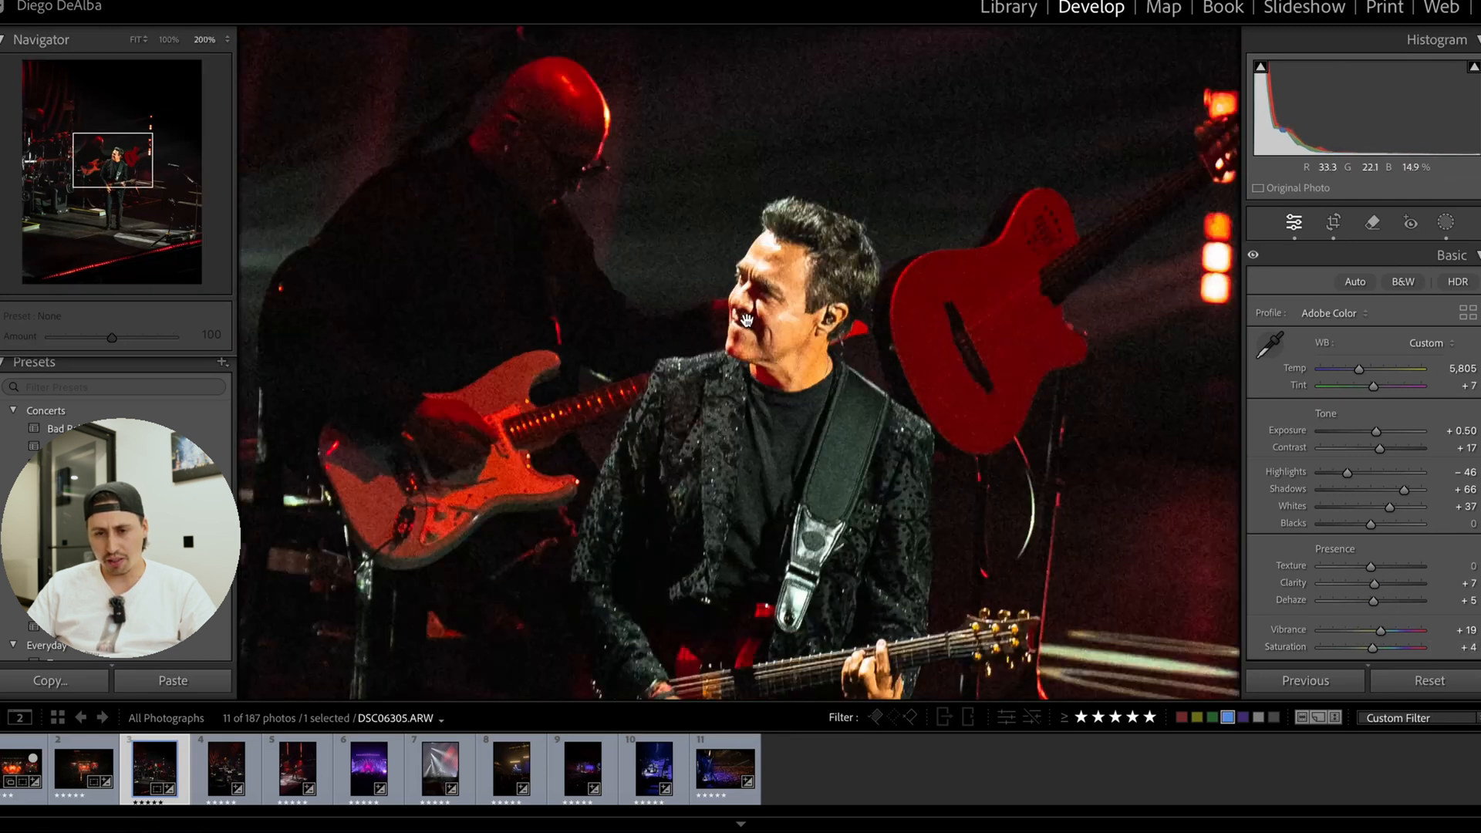
{"action": "left_click", "coordinate": [841, 401]}
In the Color Mixer, set the Red saturation to +19 and the Orange saturation to -20.
{"action": "scroll", "coordinate": [1380, 540], "scroll_direction": "down", "scroll_amount": 10}
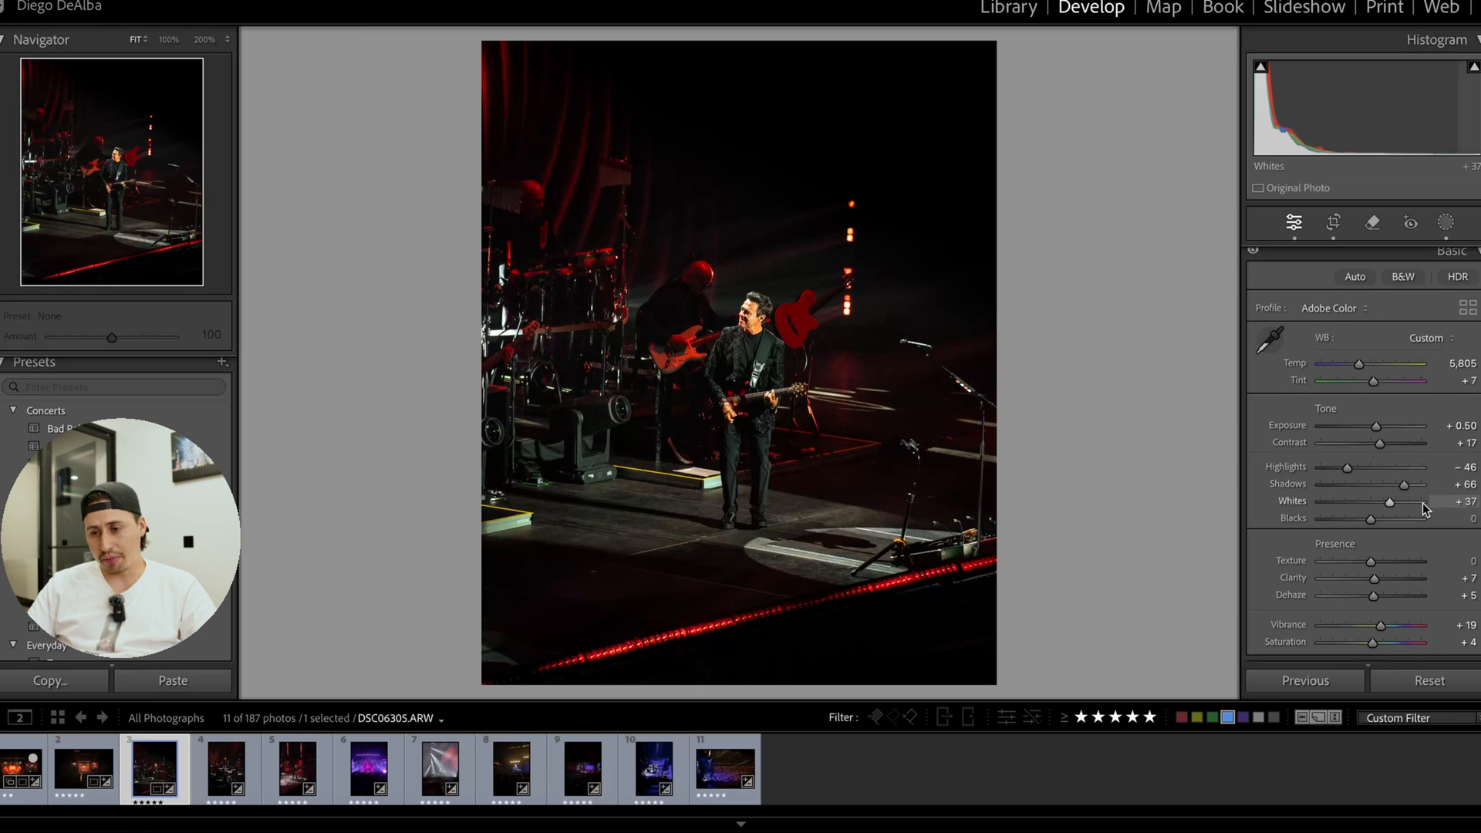
{"action": "scroll", "coordinate": [1388, 558], "scroll_direction": "down", "scroll_amount": 4}
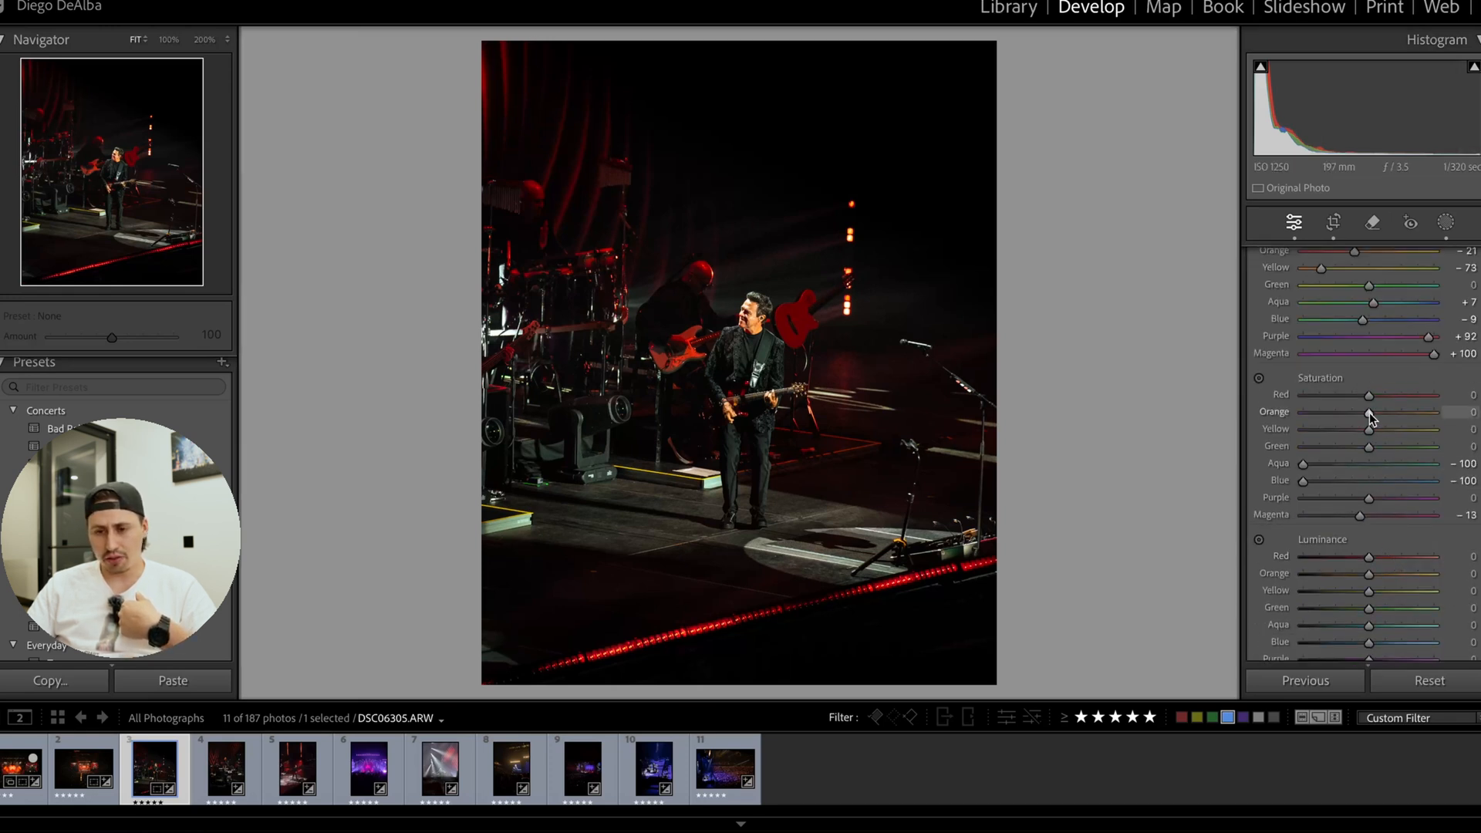
{"action": "mouse_move", "coordinate": [1368, 414]}
{"action": "left_mouse_down"}
{"action": "mouse_move", "coordinate": [1354, 415]}
{"action": "mouse_move", "coordinate": [1380, 404]}
{"action": "left_mouse_up"}
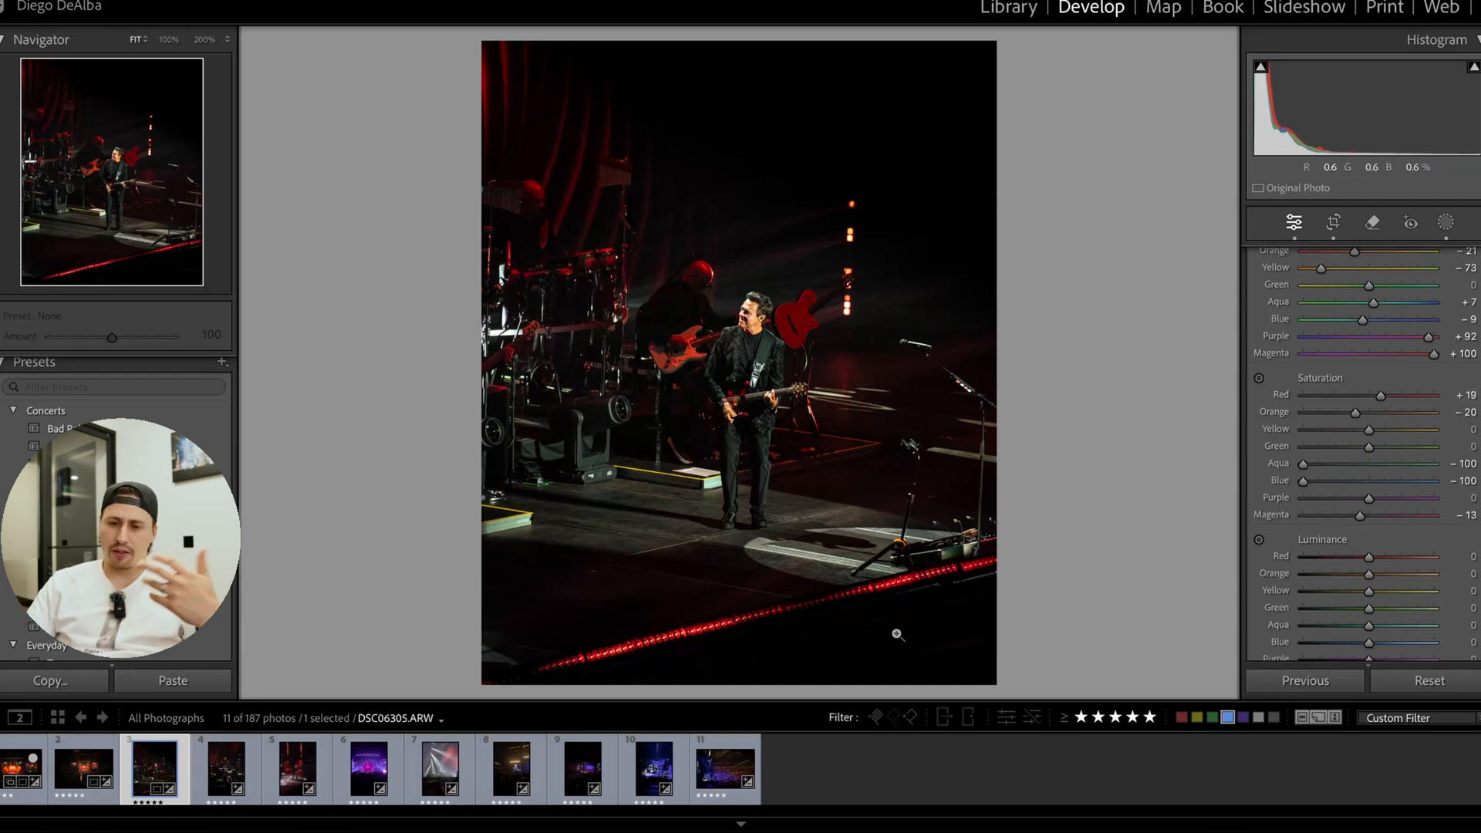
Shift the Mask 1 linear gradient slightly to the right over the stage floor.
{"action": "left_click", "coordinate": [1445, 222]}
{"action": "left_click", "coordinate": [1107, 146]}
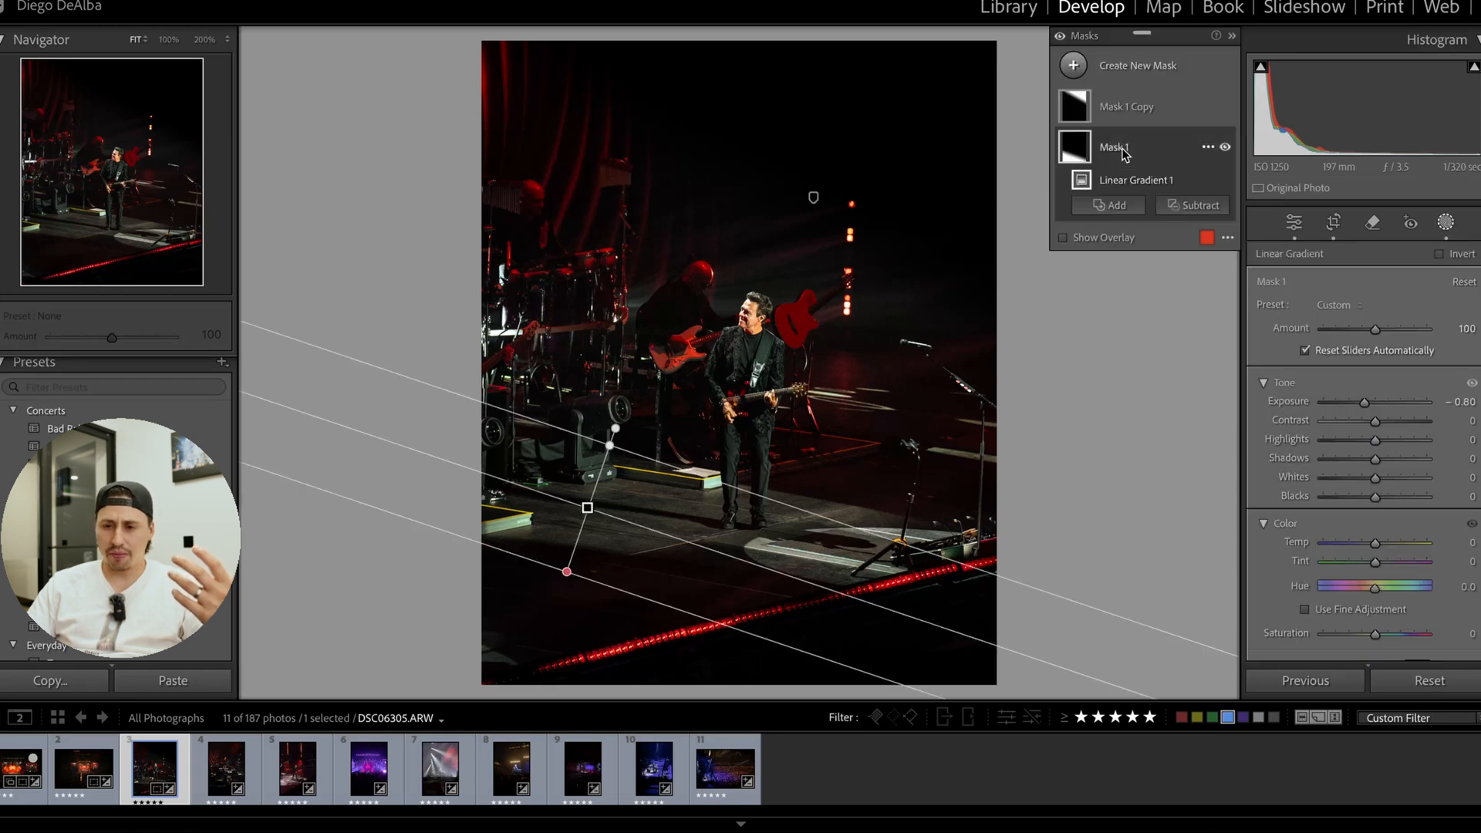
{"action": "left_click_drag", "start_coordinate": [588, 510], "coordinate": [620, 511]}
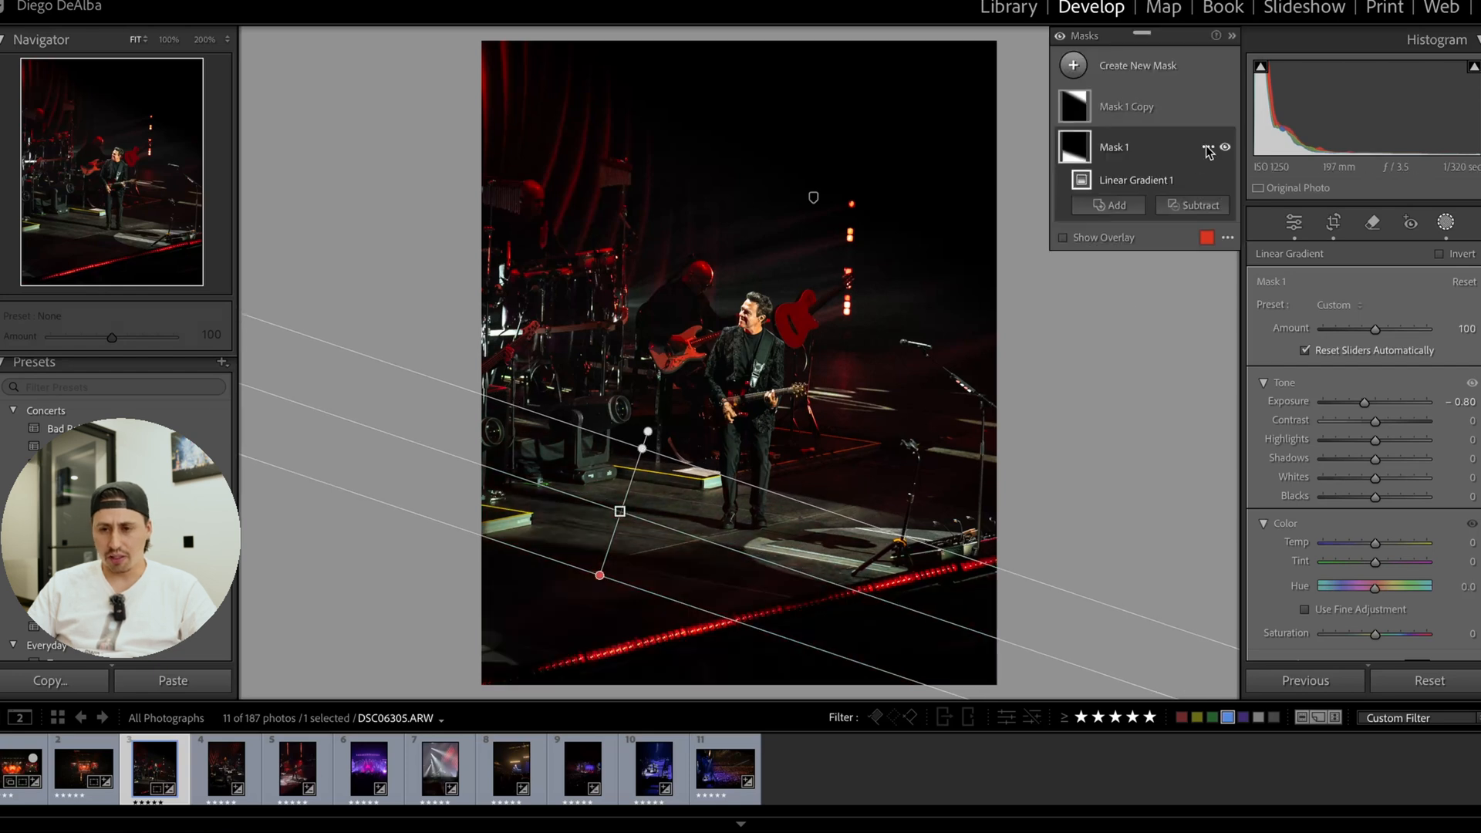
Compare the photo with Mask 1 and Mask 1 Copy each hidden and shown to judge their darkening effect.
{"action": "left_click", "coordinate": [1226, 148]}
{"action": "left_click", "coordinate": [1225, 149]}
{"action": "left_click", "coordinate": [1226, 148]}
{"action": "left_click", "coordinate": [1225, 148]}
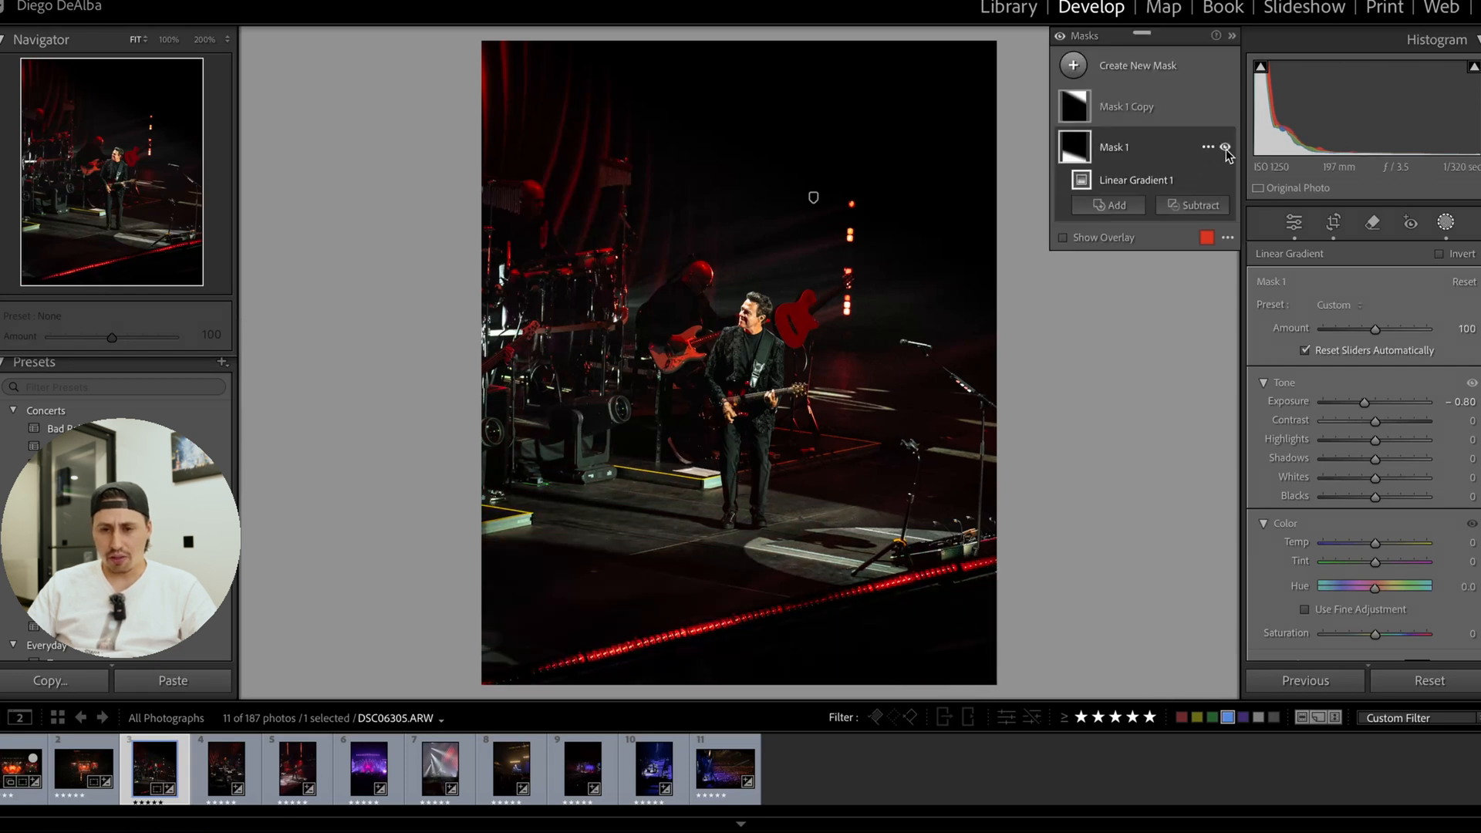
{"action": "left_click", "coordinate": [1225, 148]}
{"action": "left_click", "coordinate": [1226, 149]}
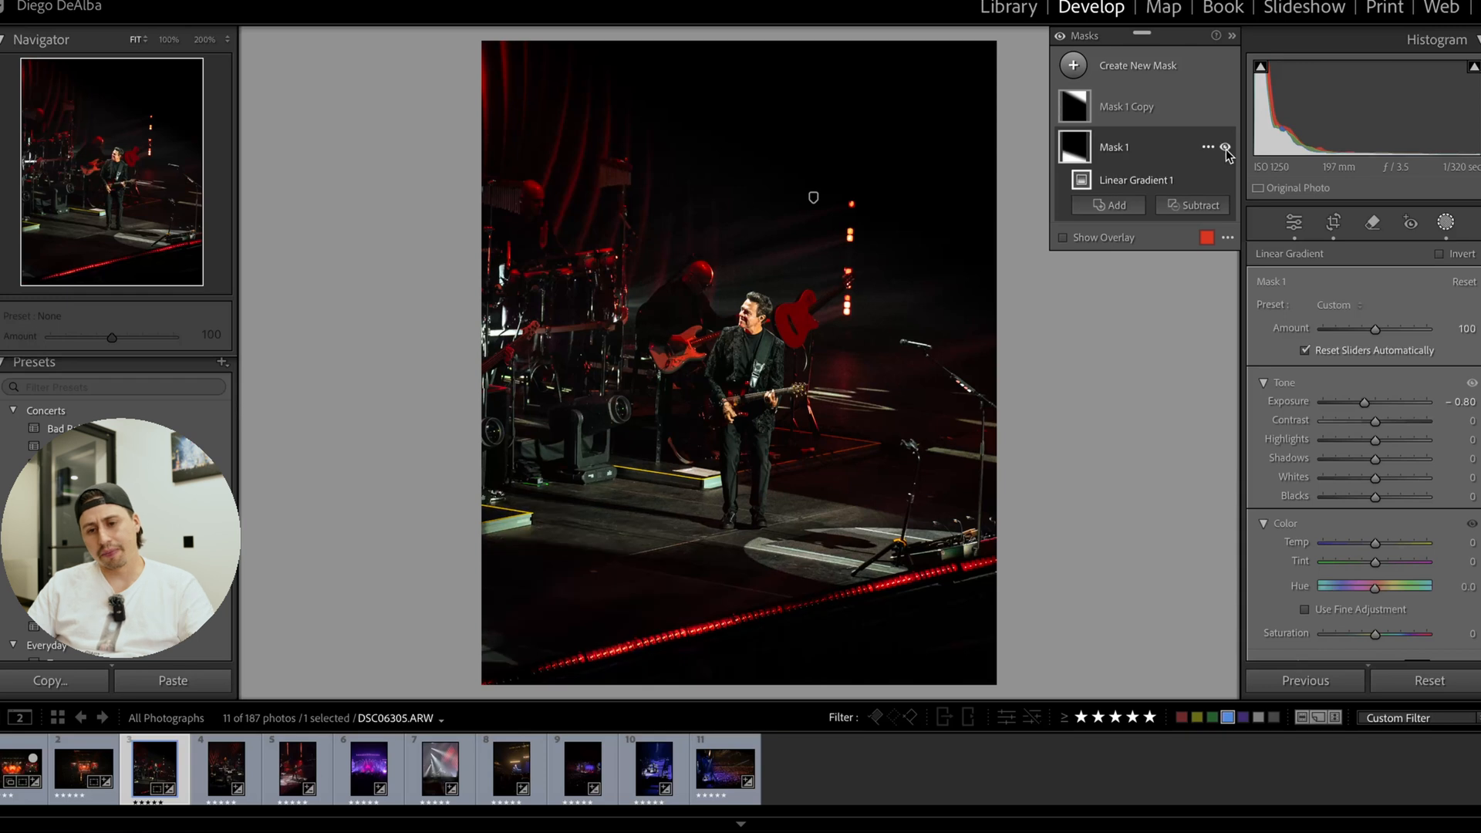
{"action": "left_click", "coordinate": [1226, 148]}
{"action": "left_click", "coordinate": [1226, 149]}
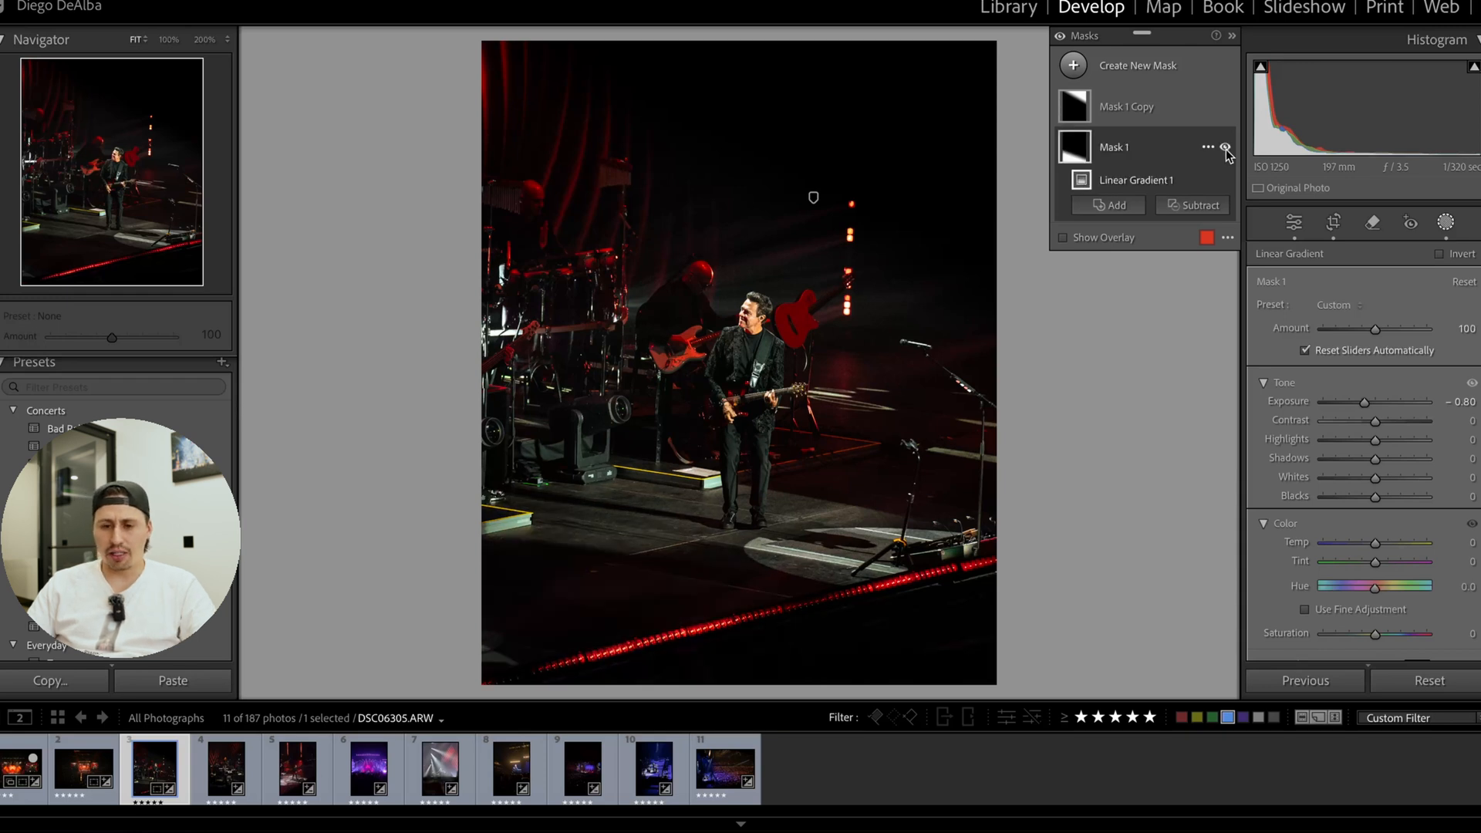
{"action": "left_click", "coordinate": [1225, 149]}
{"action": "left_click", "coordinate": [1225, 149]}
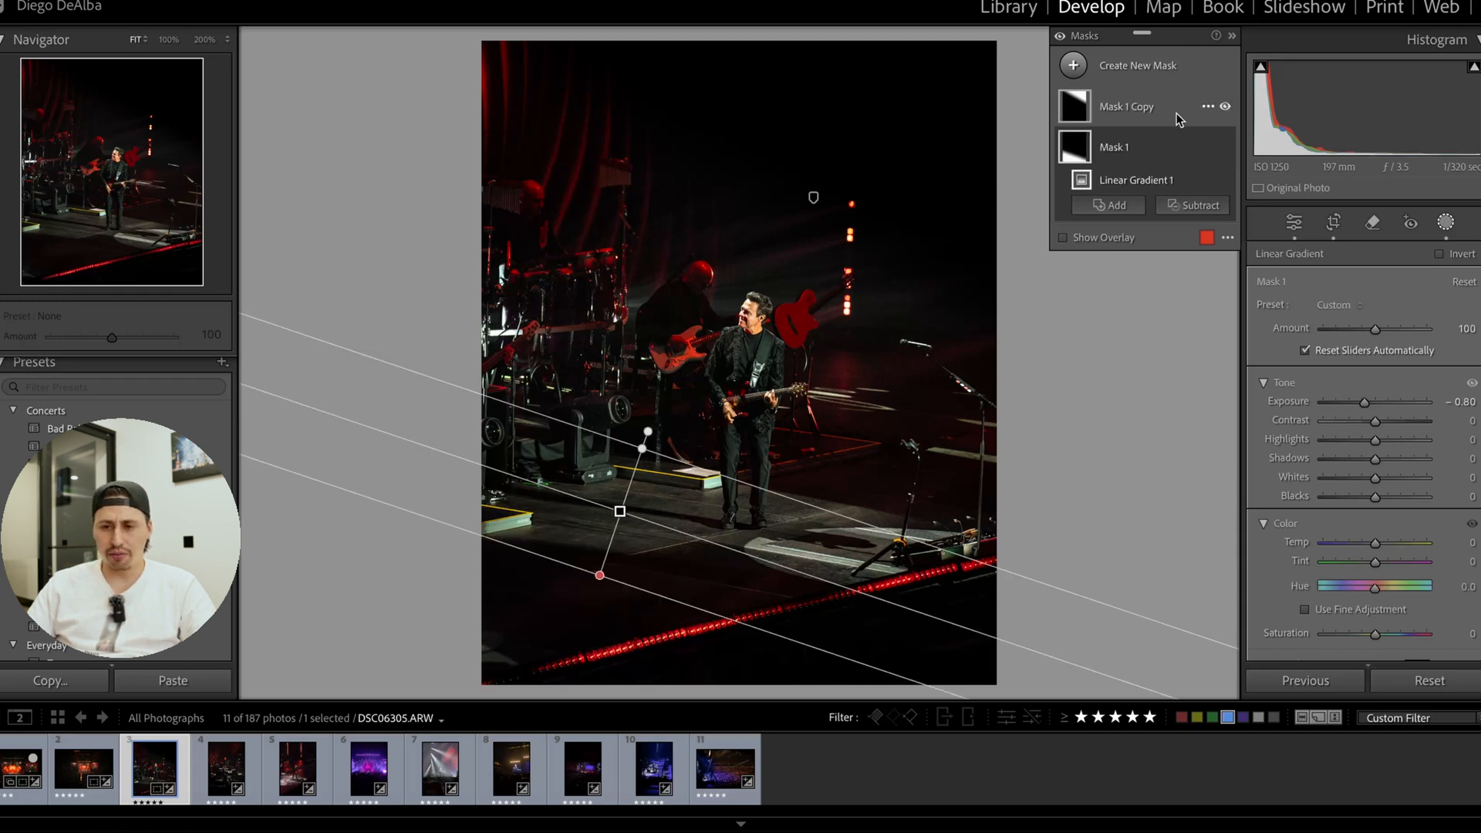
{"action": "left_click", "coordinate": [1225, 108]}
{"action": "left_click", "coordinate": [1226, 108]}
{"action": "left_click", "coordinate": [1225, 108]}
{"action": "left_click", "coordinate": [1225, 108]}
{"action": "left_click", "coordinate": [1225, 108]}
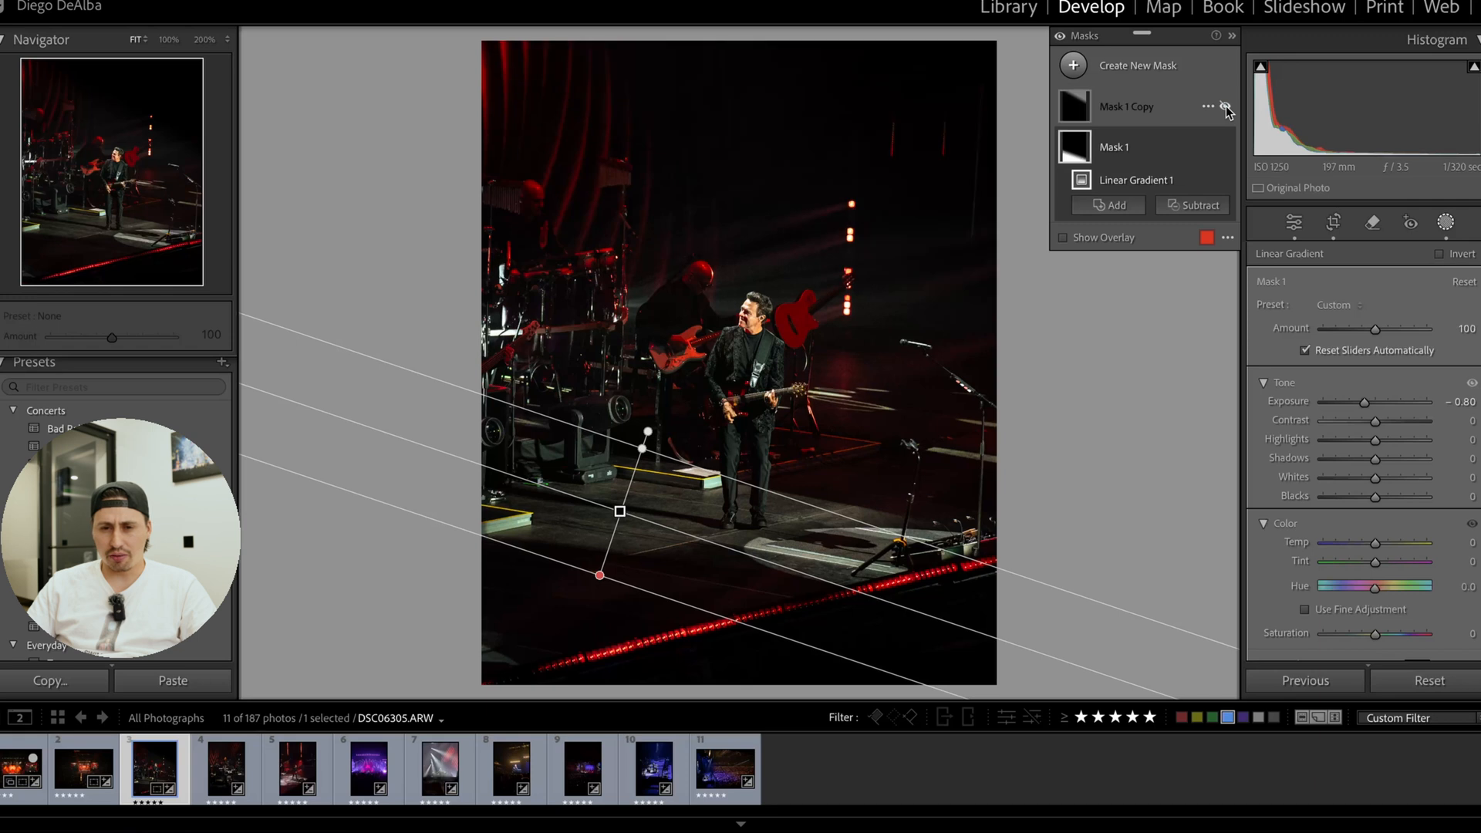
{"action": "left_click", "coordinate": [1226, 108]}
{"action": "left_click", "coordinate": [1226, 108]}
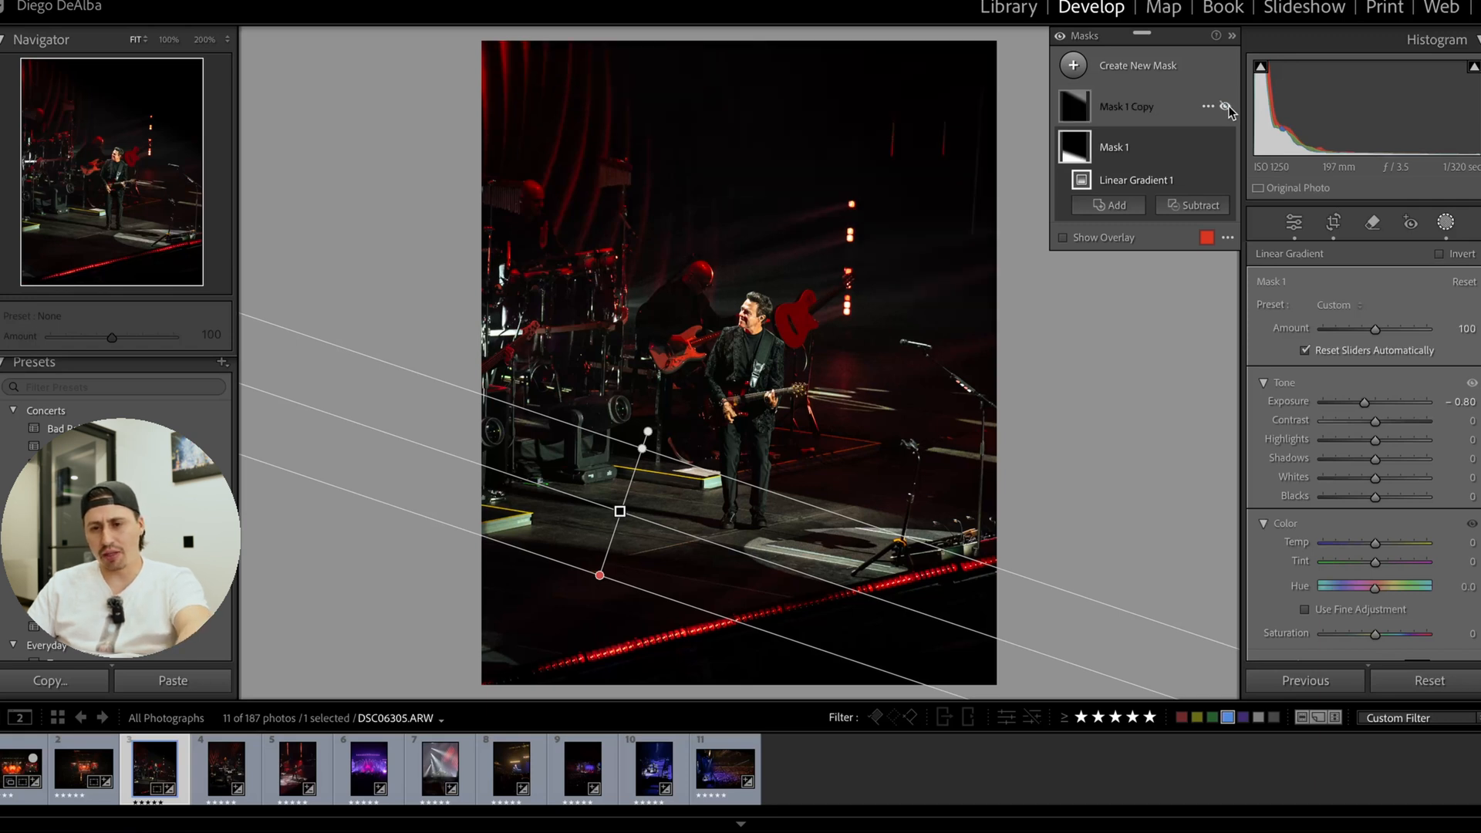
{"action": "left_click", "coordinate": [1228, 108]}
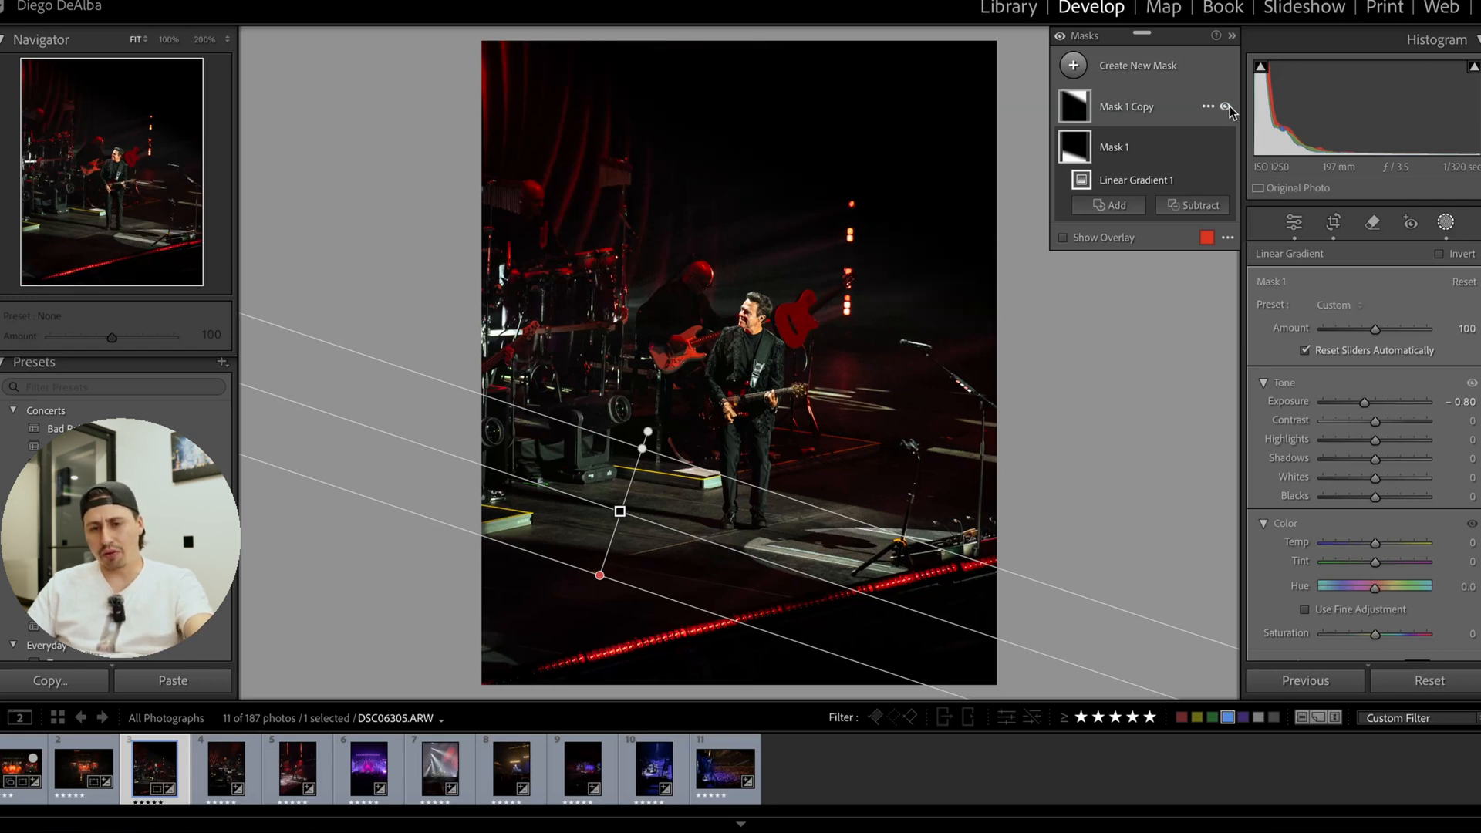
Move and rotate the Mask 1 Copy linear gradient lower over the upper background, compare its effect, and leave masking.
{"action": "left_click", "coordinate": [1138, 109]}
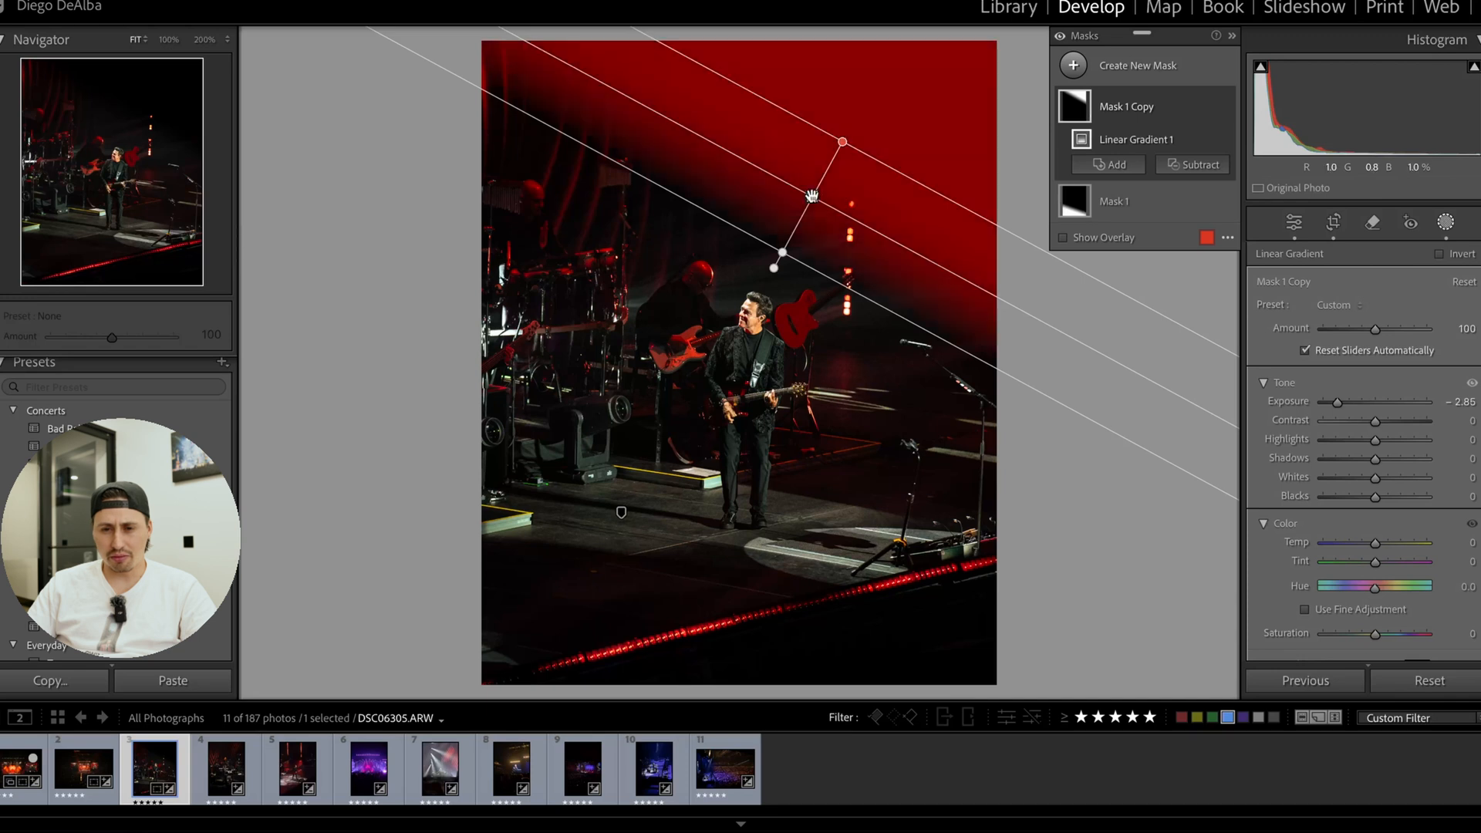
{"action": "left_click_drag", "start_coordinate": [811, 196], "coordinate": [787, 210]}
{"action": "left_click_drag", "start_coordinate": [854, 247], "coordinate": [867, 245]}
{"action": "left_click_drag", "start_coordinate": [788, 210], "coordinate": [793, 208]}
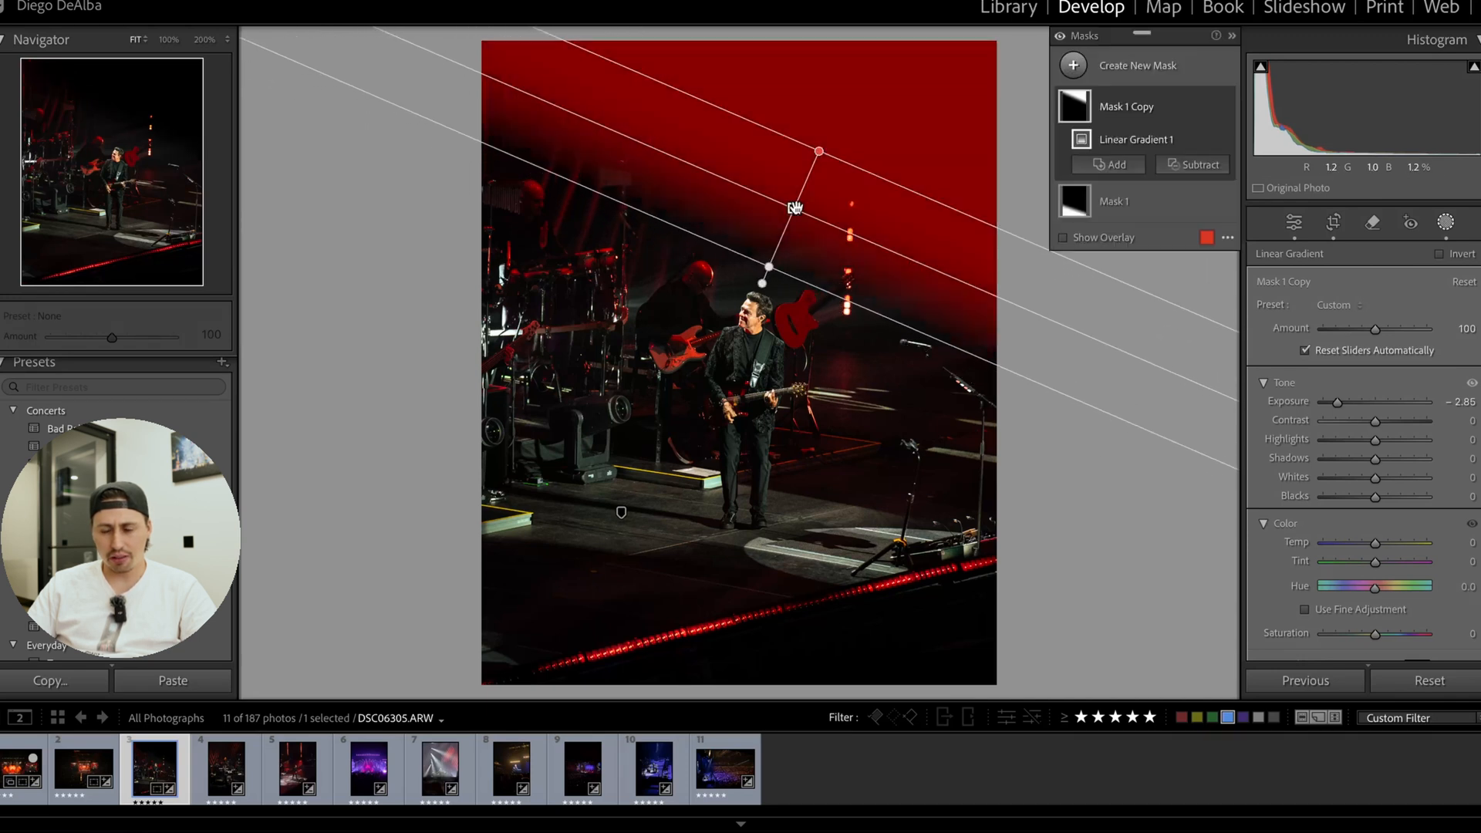
{"action": "left_click", "coordinate": [1225, 107]}
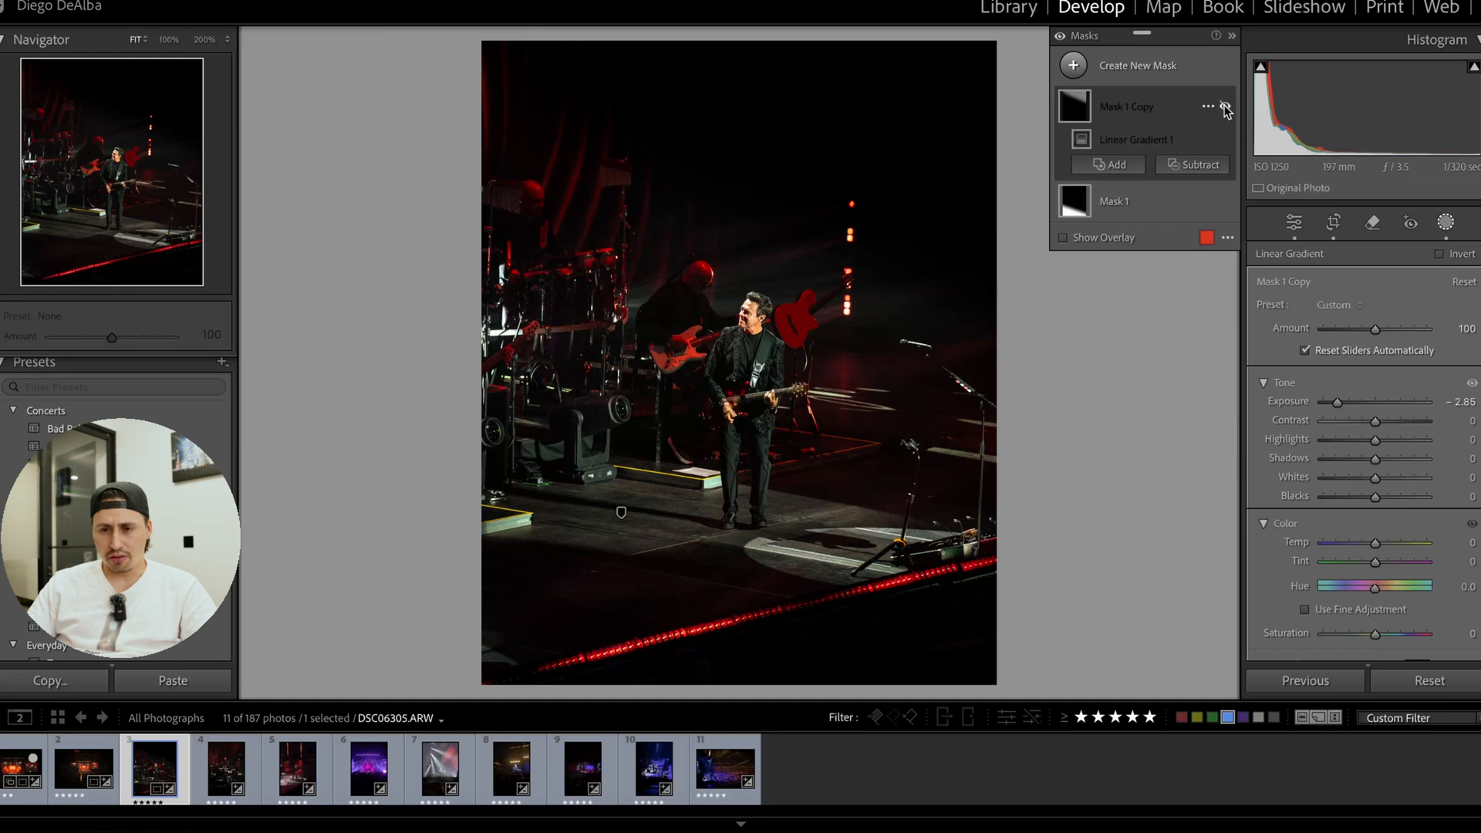
{"action": "left_click", "coordinate": [1225, 107]}
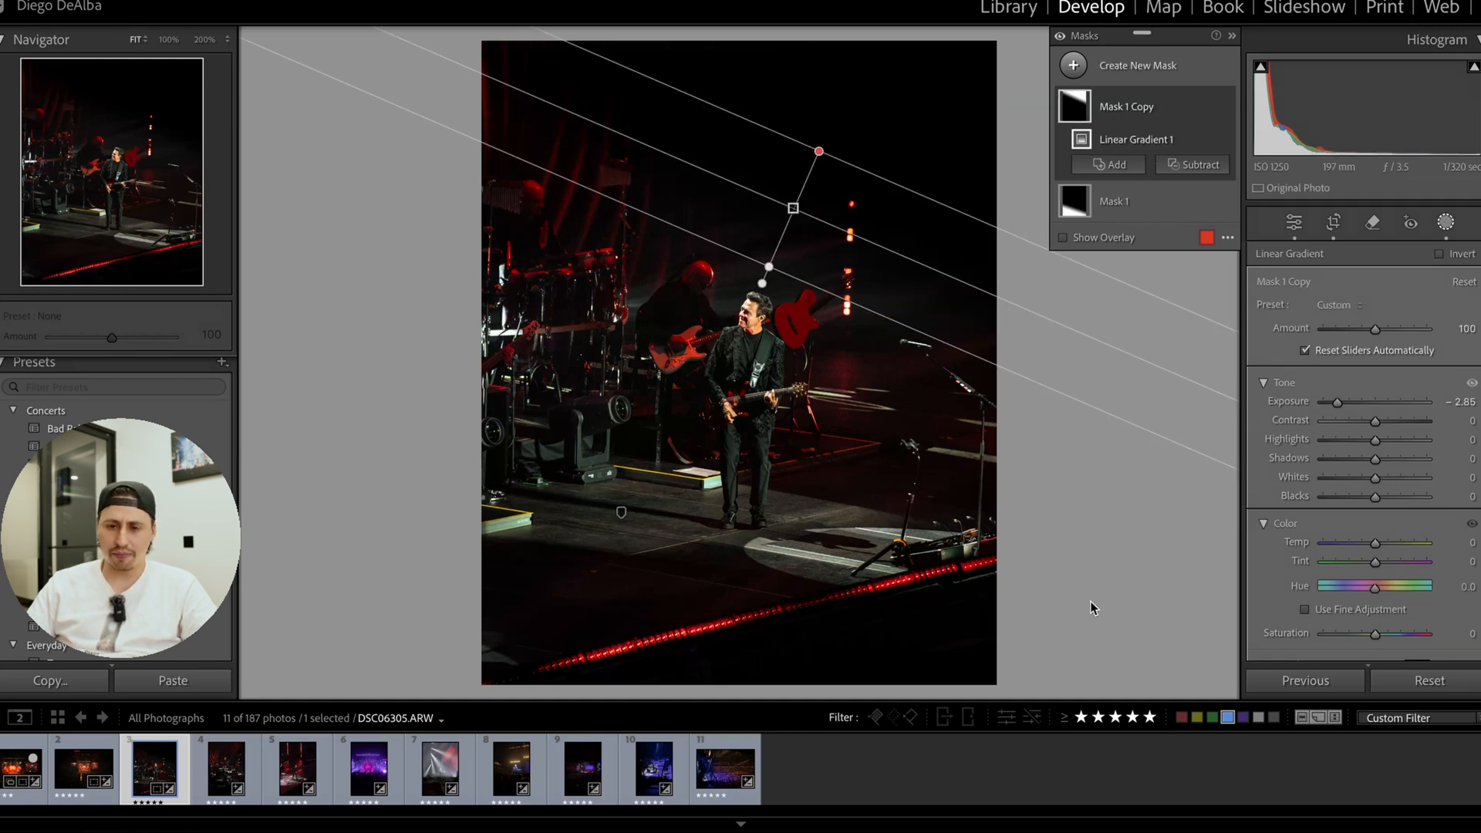
{"action": "left_click", "coordinate": [1333, 224]}
{"action": "left_click", "coordinate": [1334, 223]}
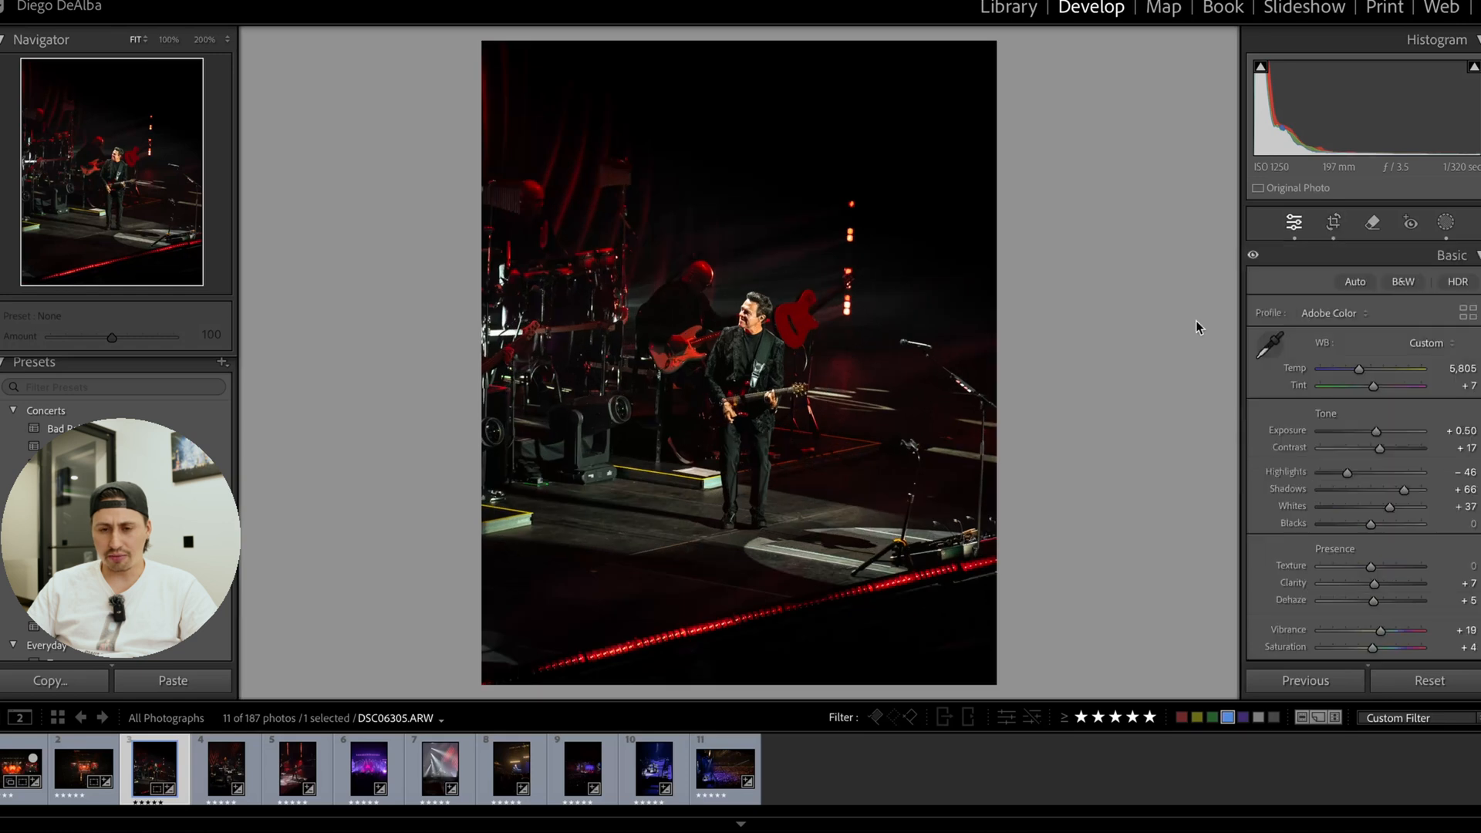
Copy the guitarist photo's develop settings without its masks and paste them onto the keyboardist photo DSC06310.ARW.
{"action": "left_click", "coordinate": [51, 682]}
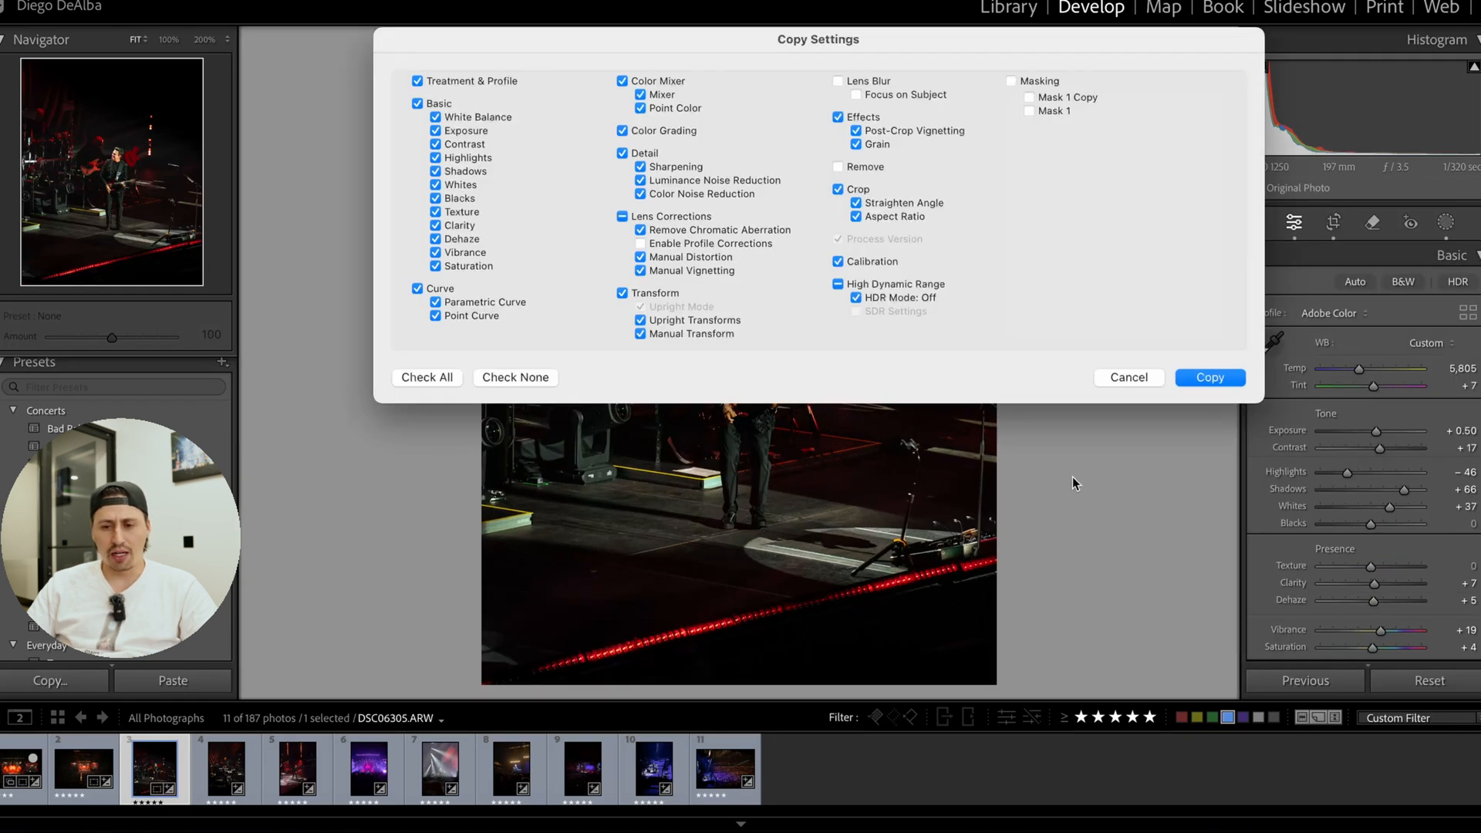
{"action": "left_click", "coordinate": [1239, 376]}
{"action": "left_click", "coordinate": [225, 767]}
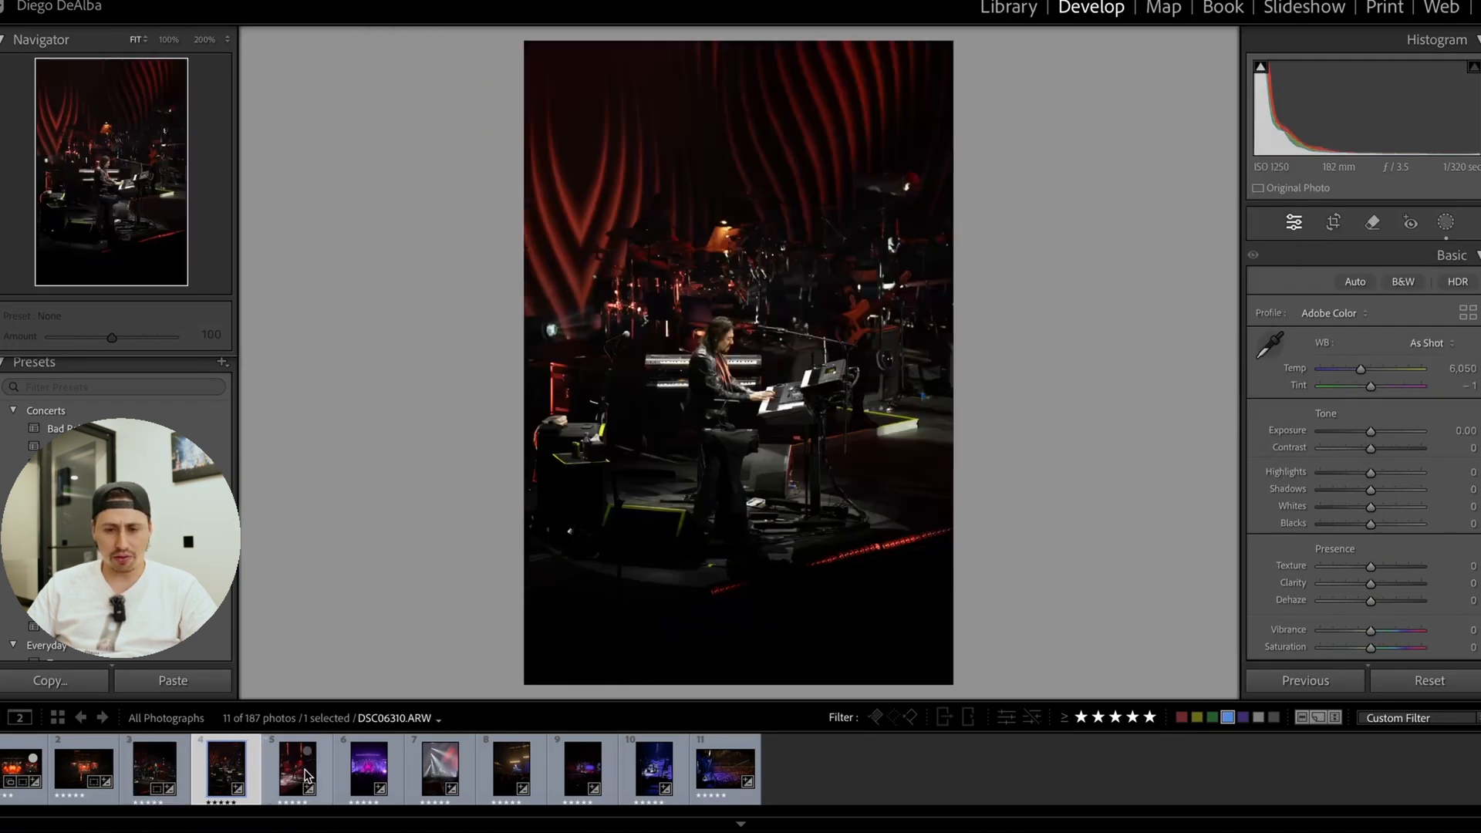
{"action": "left_click", "coordinate": [311, 773]}
{"action": "left_click", "coordinate": [223, 770]}
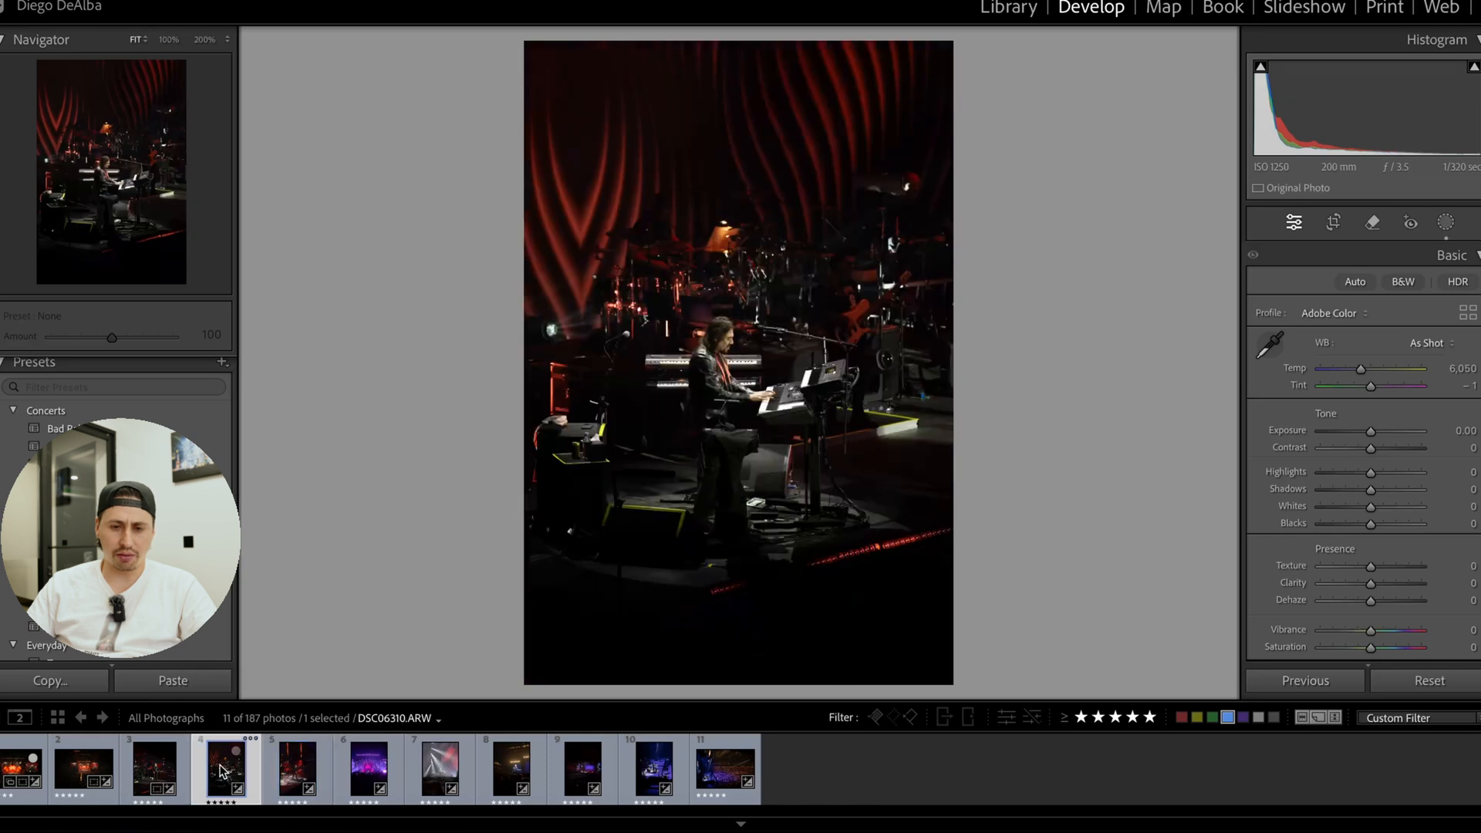
{"action": "left_click", "coordinate": [173, 680]}
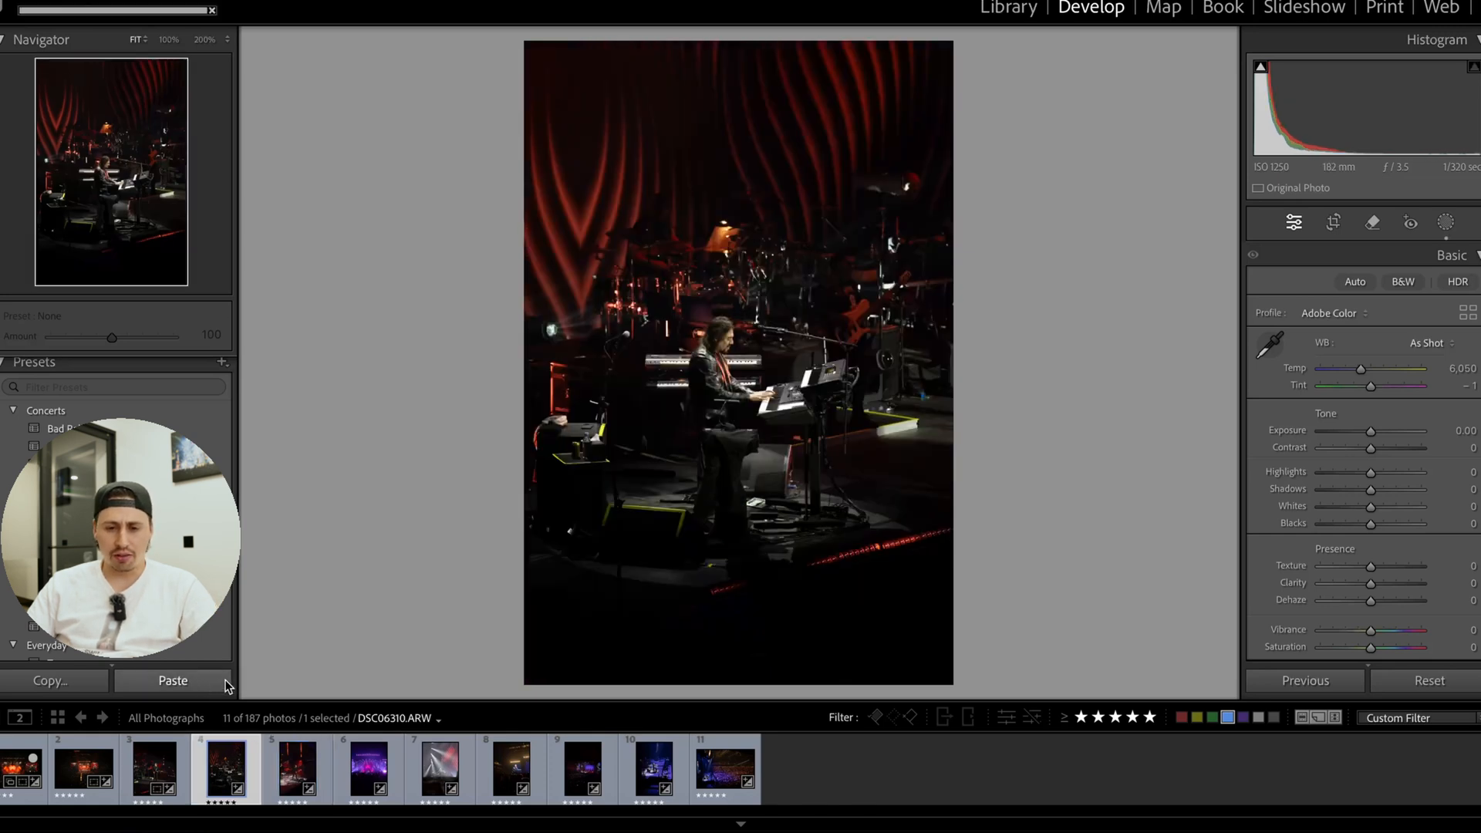
Reposition the keyboardist photo within its 4 x 5 crop, straighten it to an angle of 0.29, and inspect it.
{"action": "left_click", "coordinate": [1333, 226]}
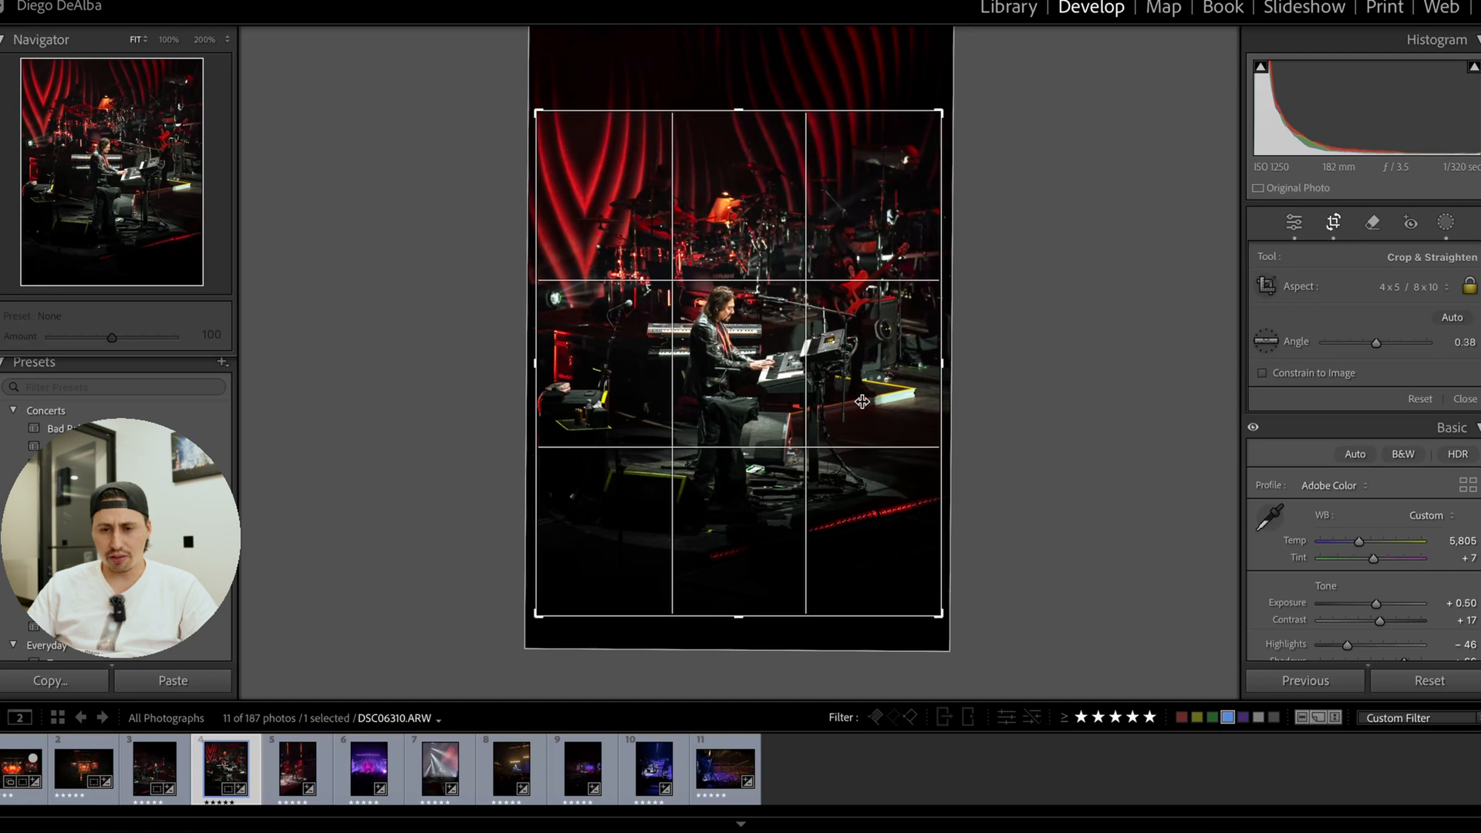
{"action": "left_click_drag", "start_coordinate": [861, 401], "coordinate": [863, 408]}
{"action": "left_click_drag", "start_coordinate": [1093, 409], "coordinate": [1092, 407]}
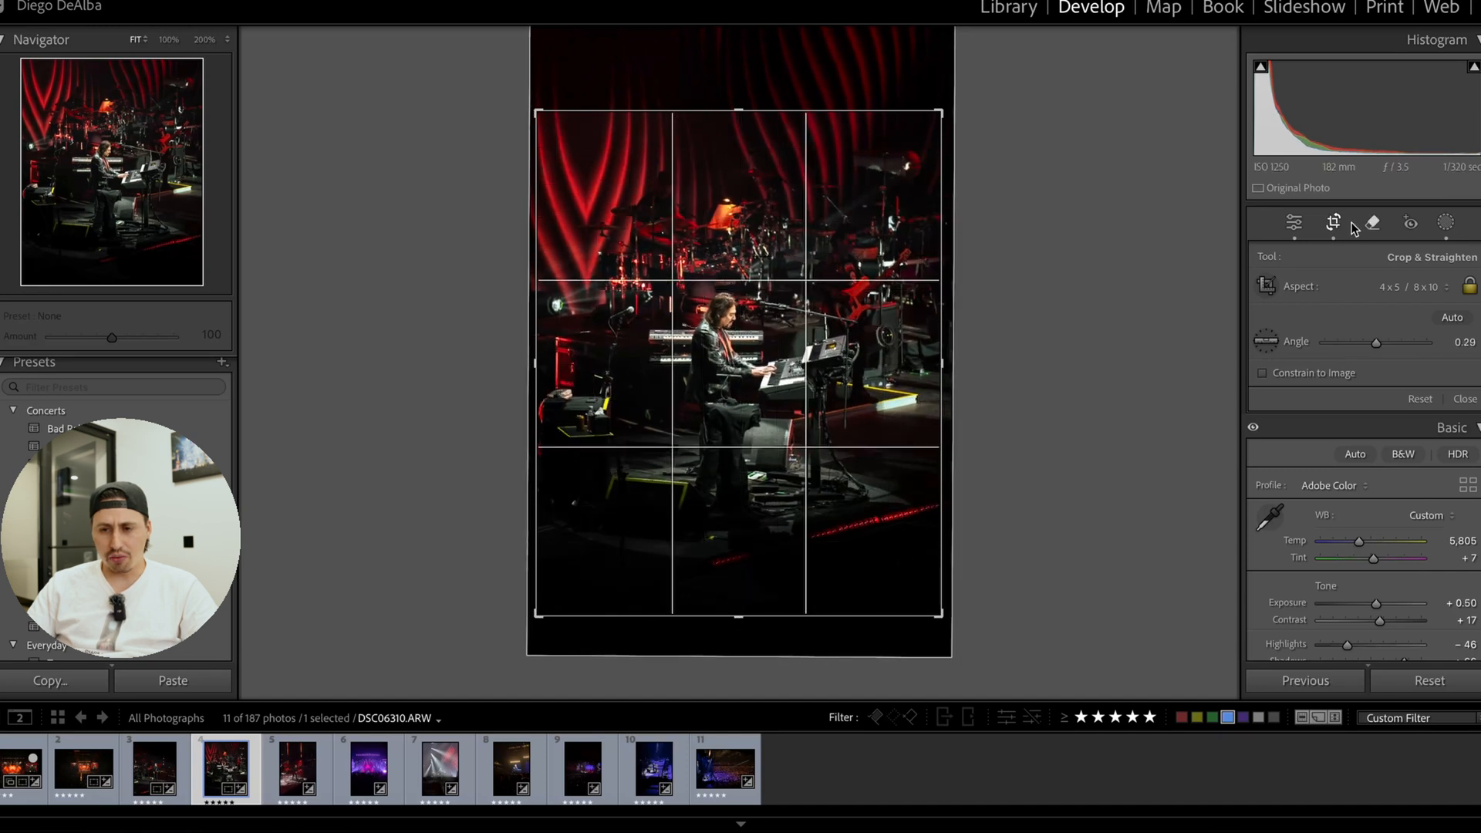
{"action": "left_click", "coordinate": [1334, 224]}
{"action": "left_click", "coordinate": [682, 343]}
{"action": "left_click", "coordinate": [890, 326]}
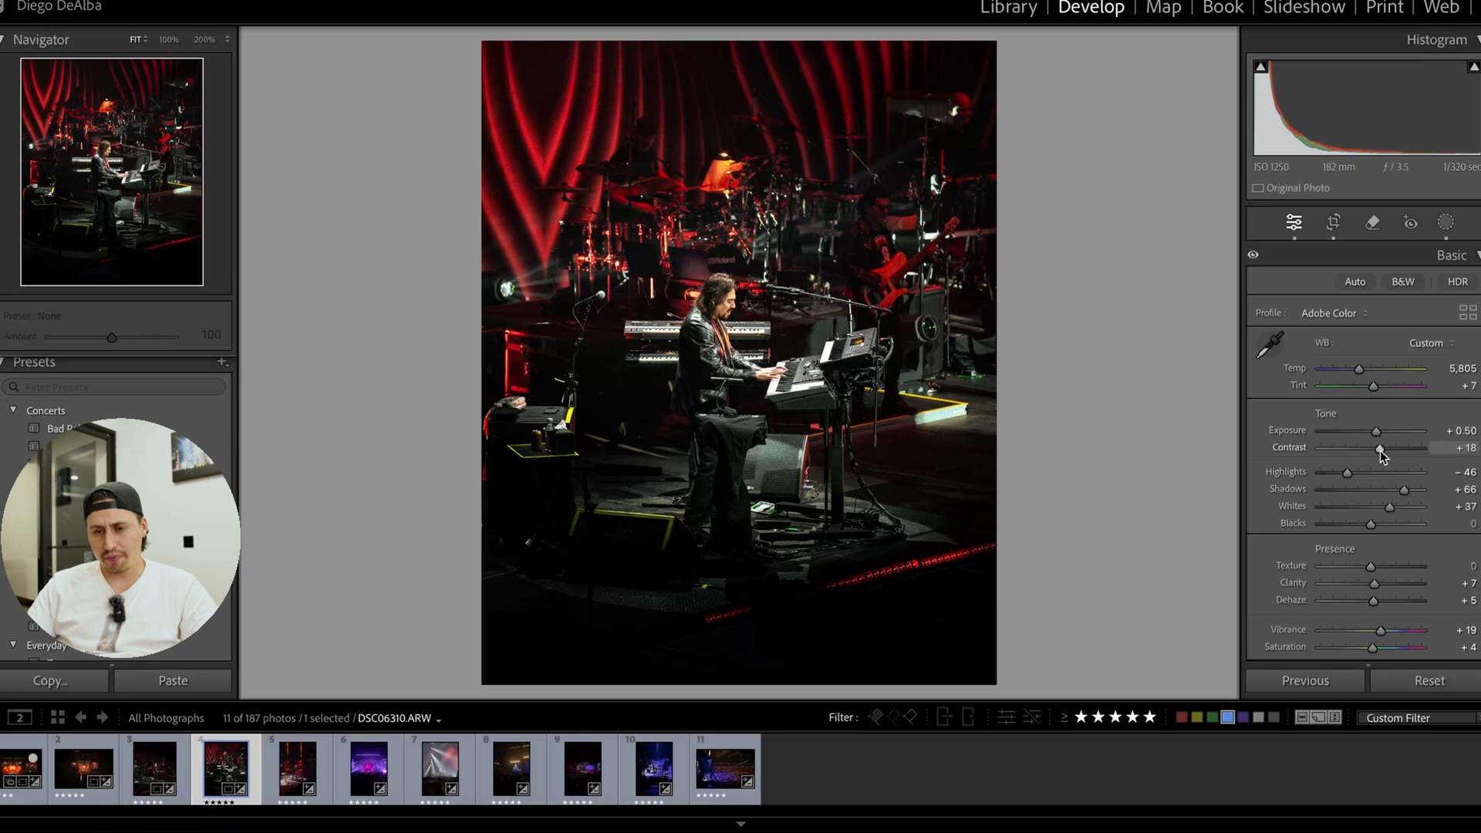
Set the keyboardist photo's Contrast to +47 and Exposure to +0.75, checking the performer at close range.
{"action": "left_click_drag", "start_coordinate": [1380, 451], "coordinate": [1378, 431]}
{"action": "left_click", "coordinate": [742, 321]}
{"action": "left_click", "coordinate": [742, 320]}
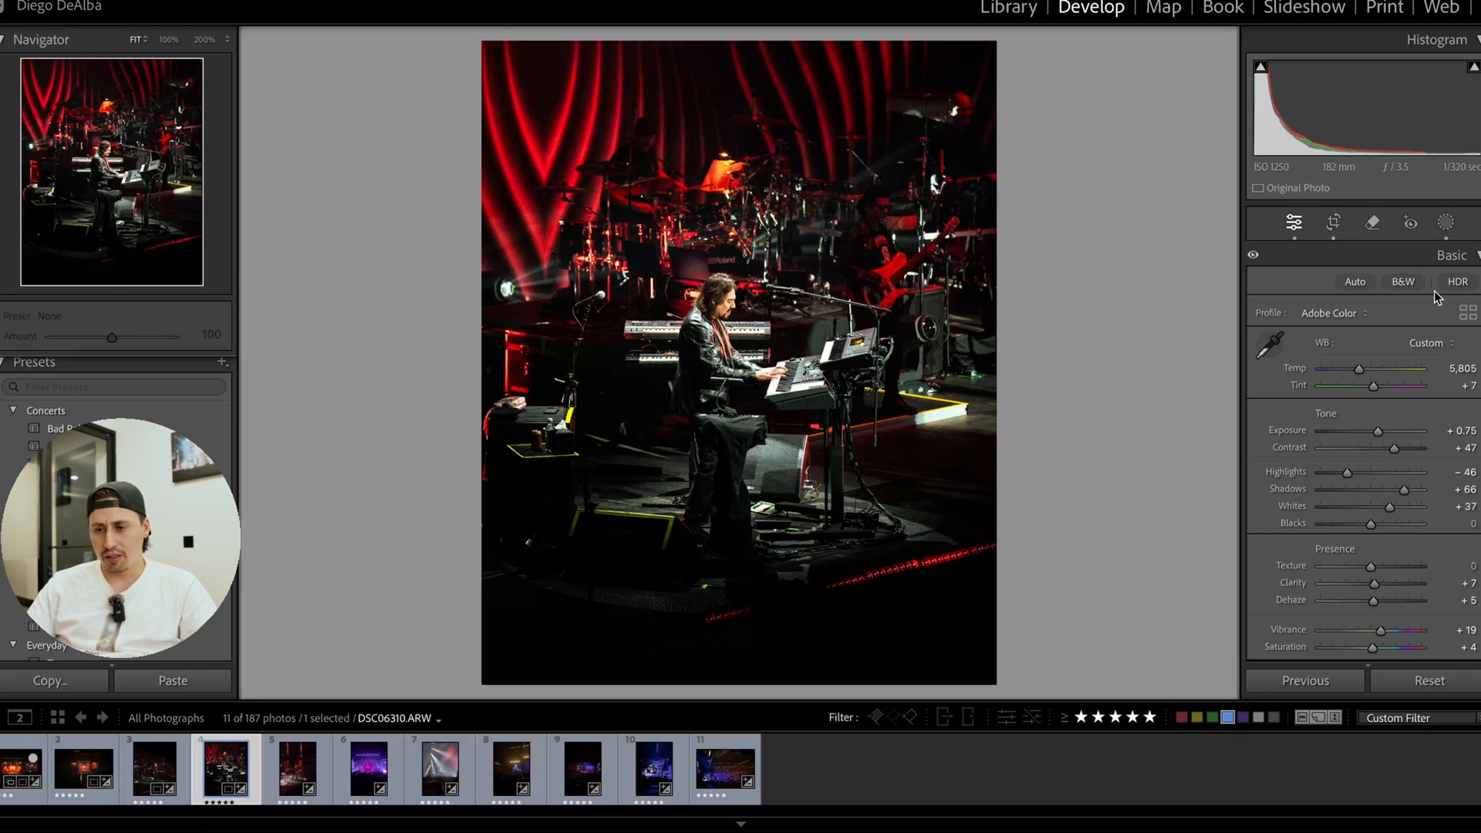
Compare the keyboardist photo with its brush mask hidden and shown, and delete Mask 1.
{"action": "left_click", "coordinate": [1445, 224]}
{"action": "left_click", "coordinate": [1111, 110]}
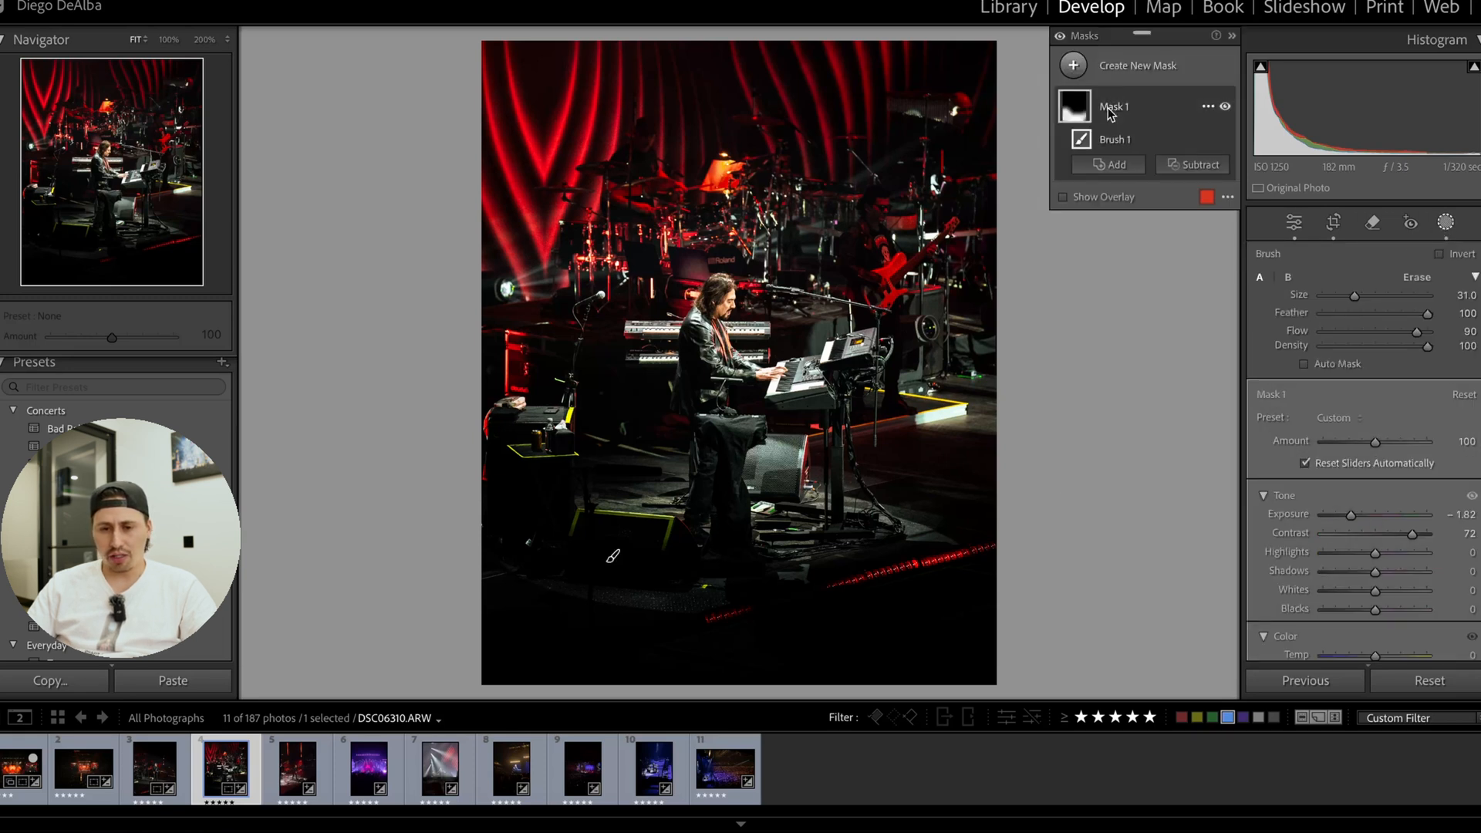
{"action": "left_click", "coordinate": [1224, 106]}
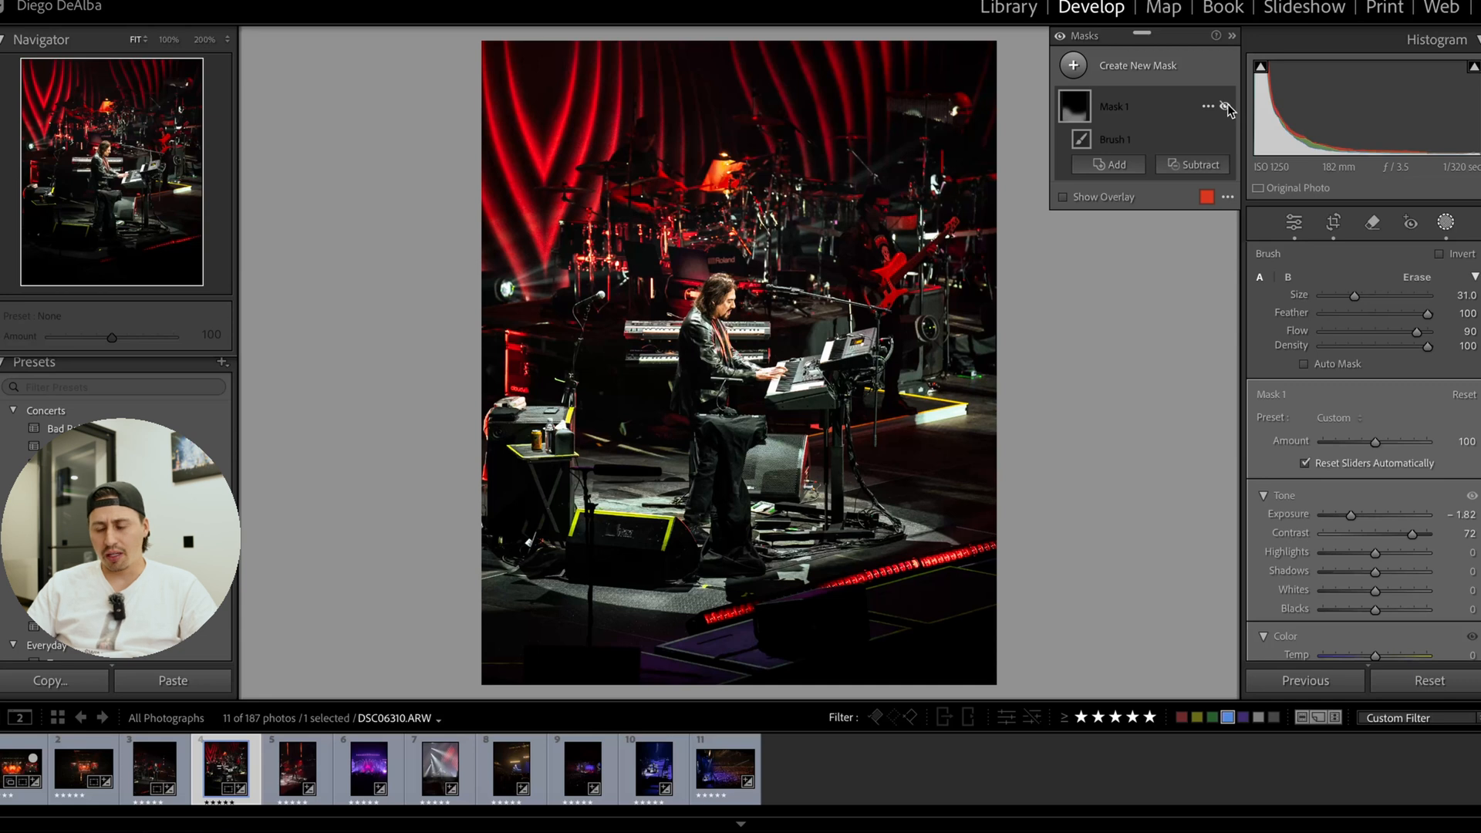
{"action": "left_click", "coordinate": [1226, 107]}
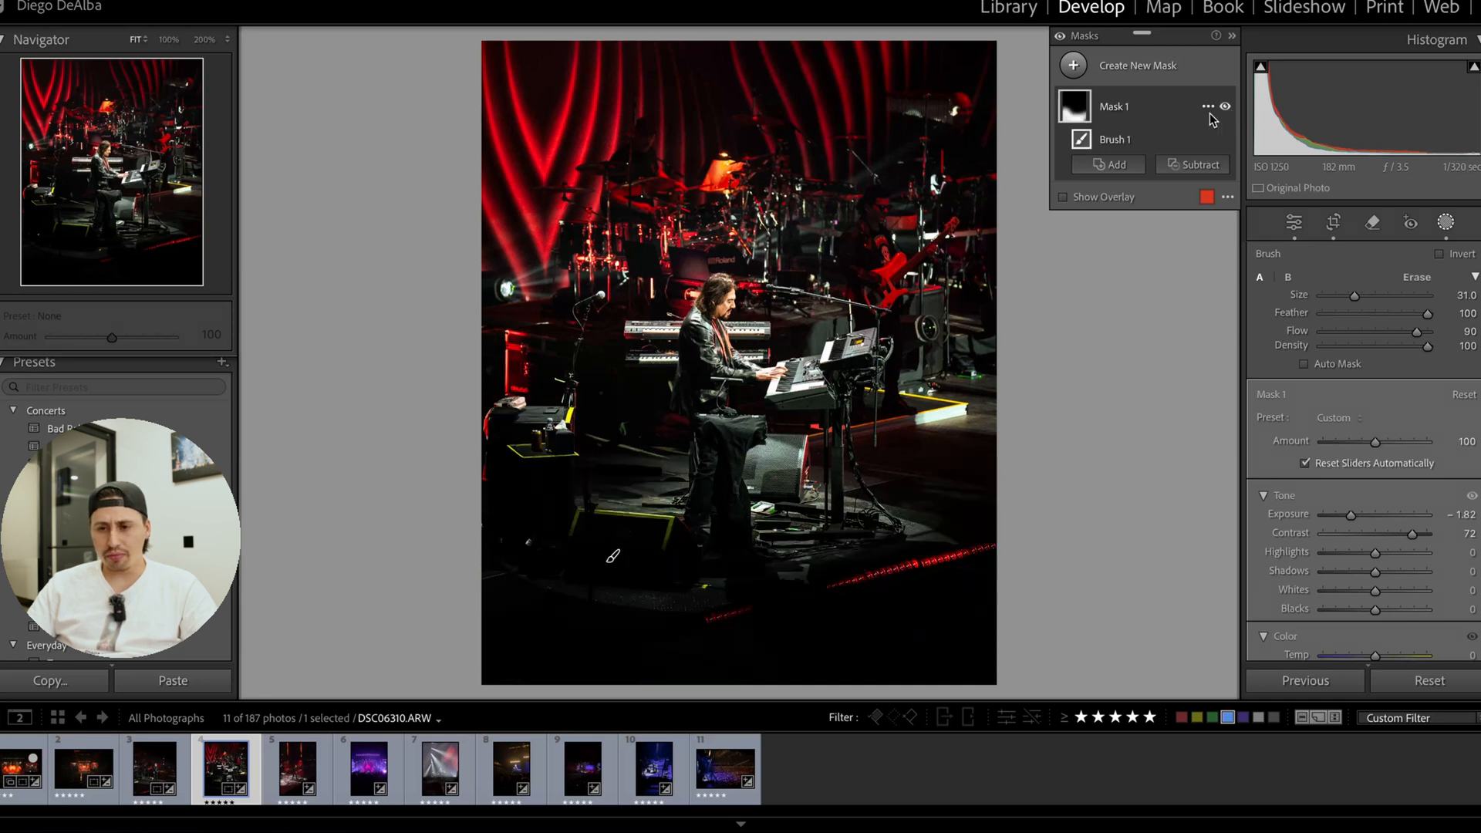
{"action": "left_click", "coordinate": [1208, 107]}
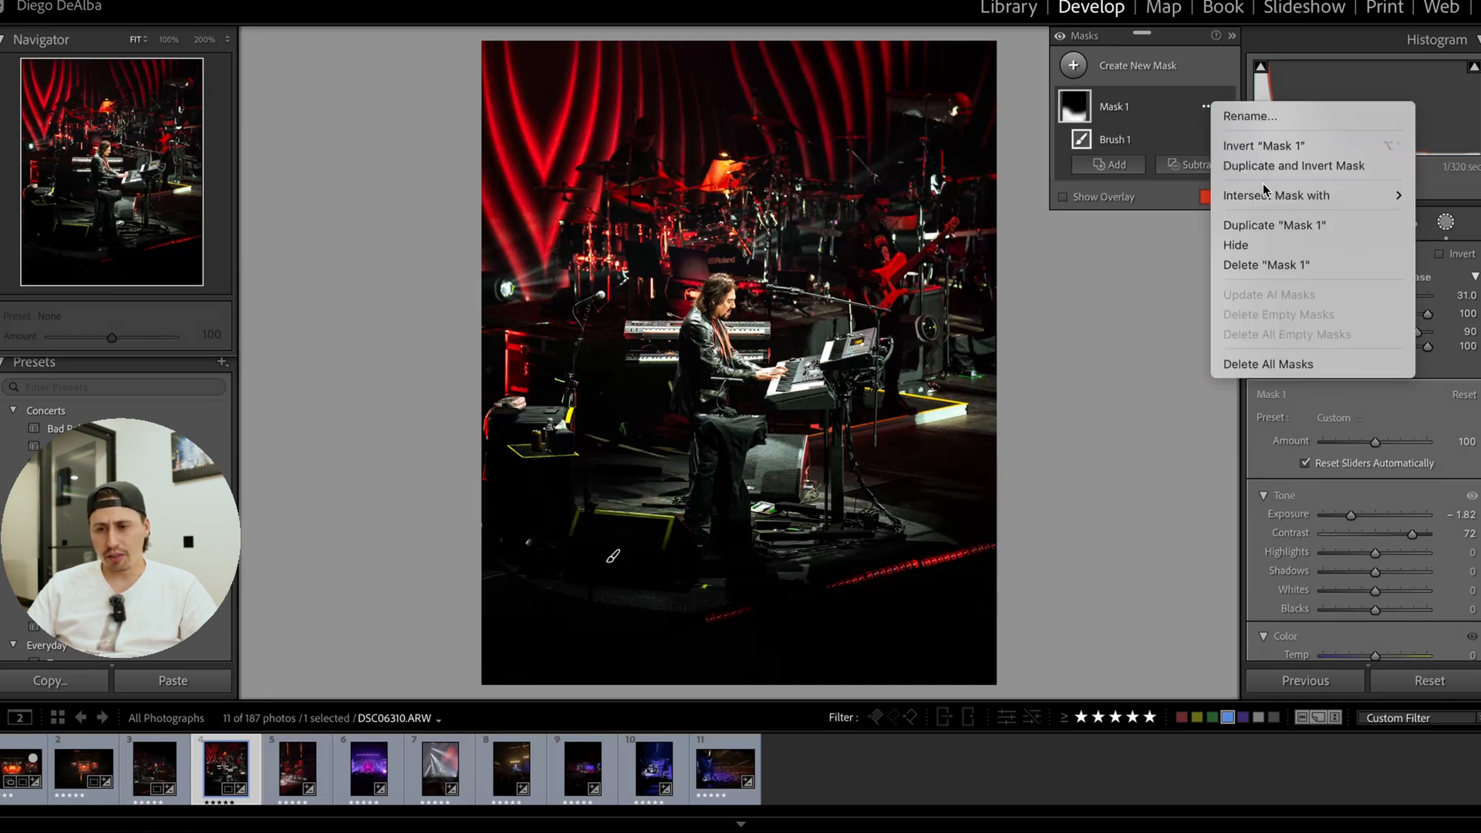
{"action": "left_click", "coordinate": [1279, 265]}
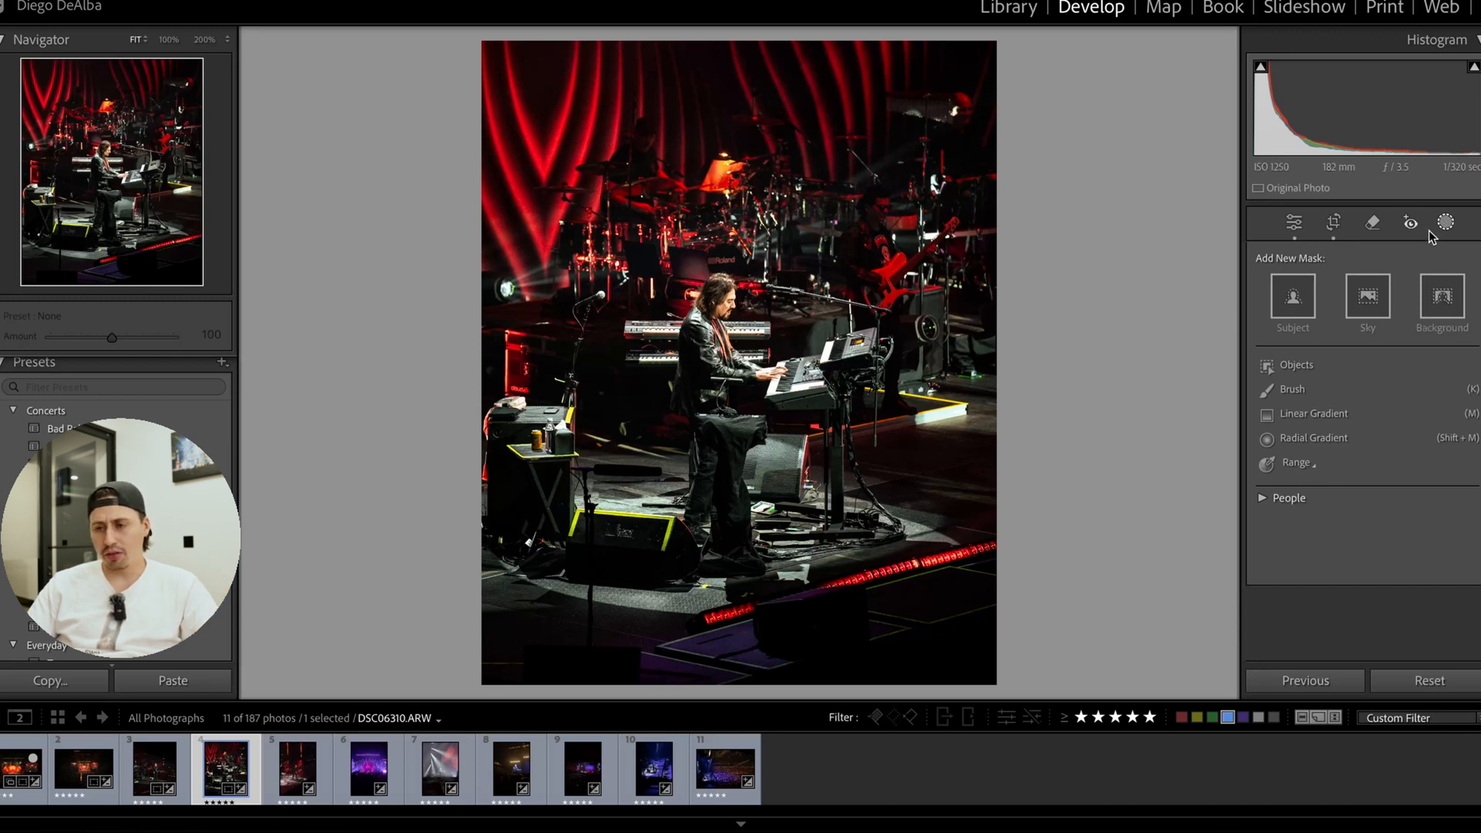
Paint a new brush mask over the stage floor and foreground equipment in front of the keyboardist and set its Exposure to −1.95.
{"action": "left_click", "coordinate": [1291, 389]}
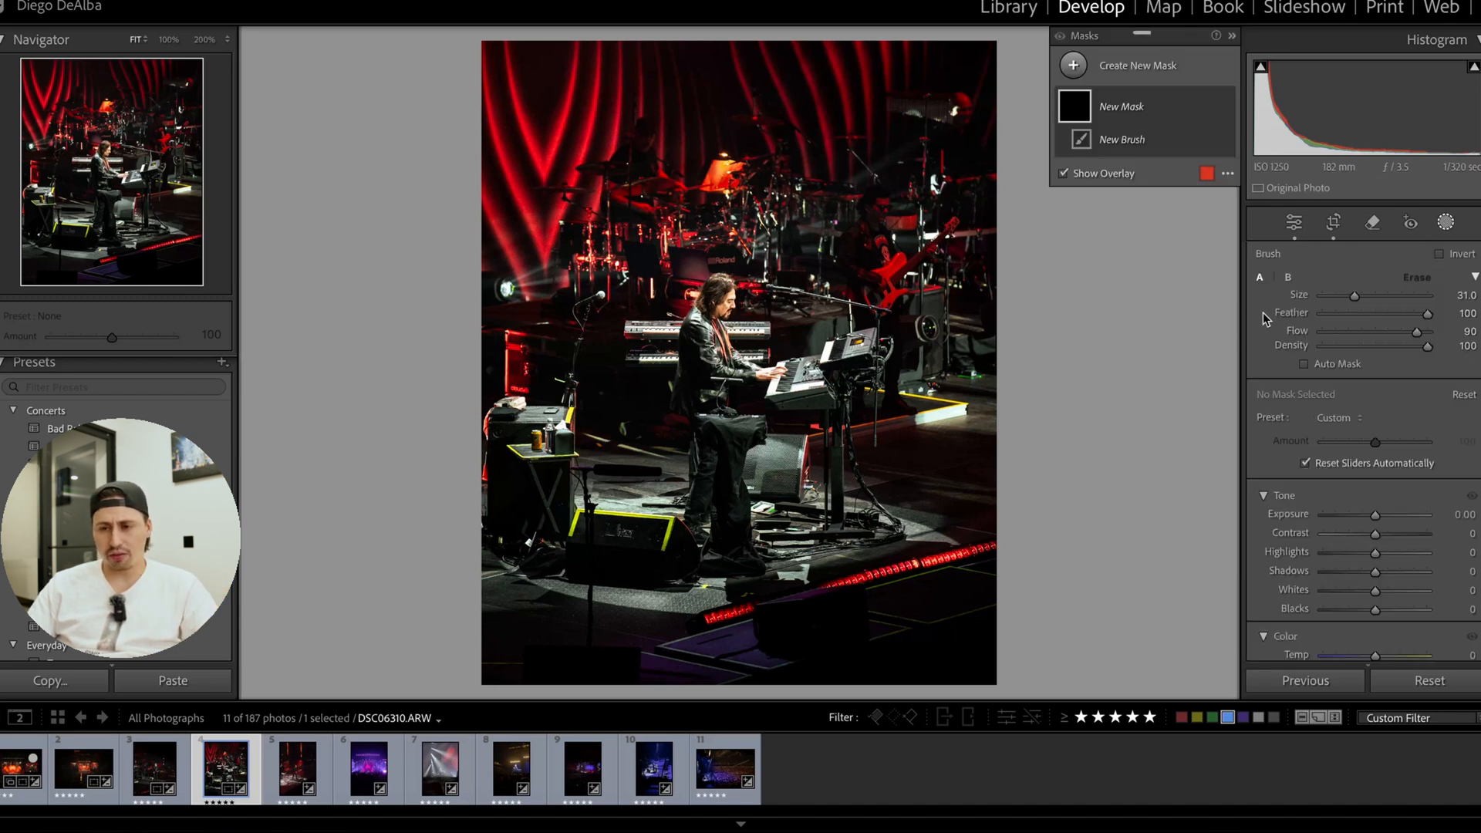
{"action": "left_click", "coordinate": [1074, 66]}
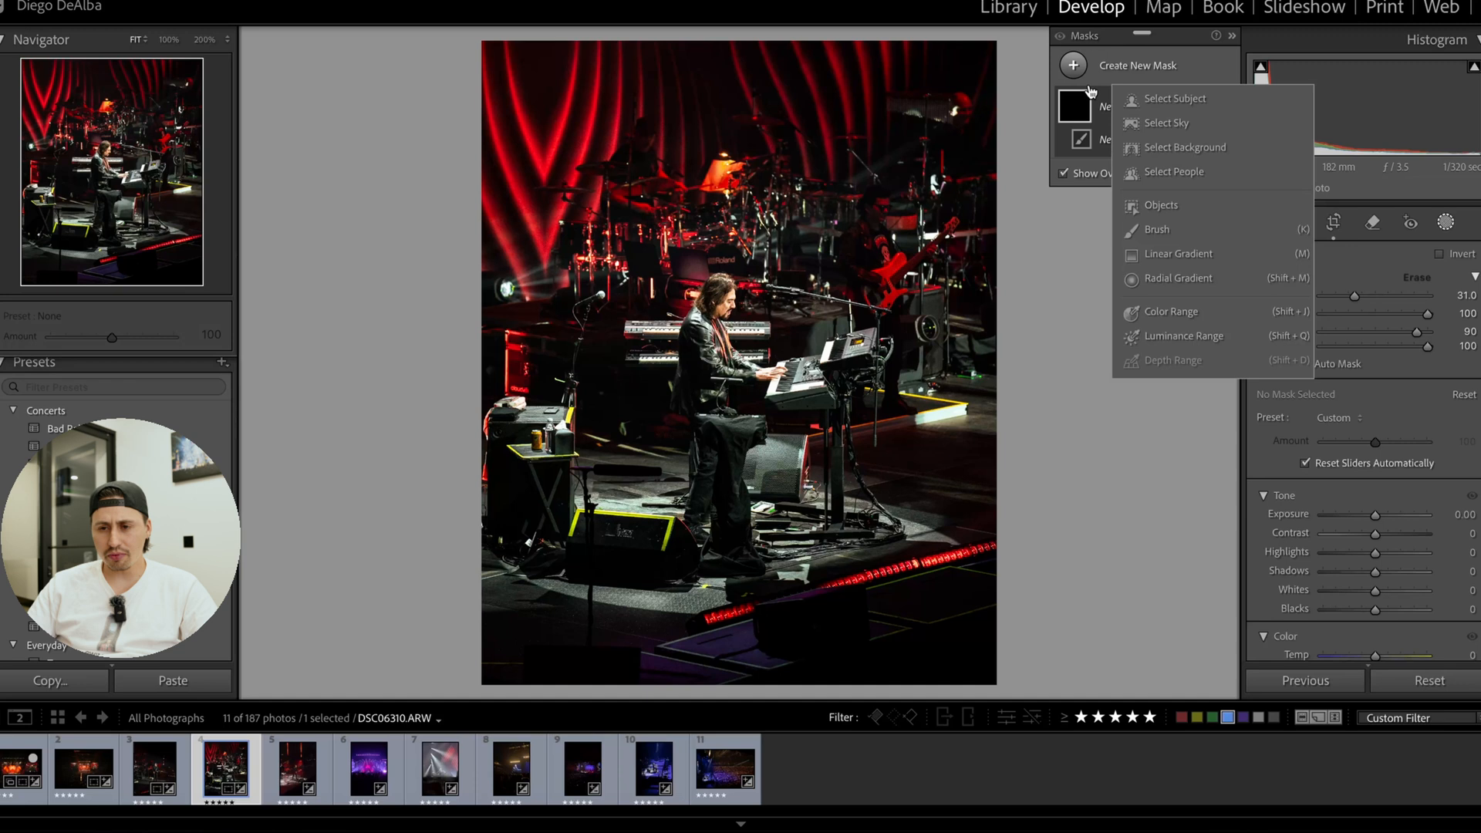
{"action": "left_click", "coordinate": [1156, 230]}
{"action": "mouse_move", "coordinate": [509, 493]}
{"action": "left_mouse_down"}
{"action": "mouse_move", "coordinate": [522, 530]}
{"action": "mouse_move", "coordinate": [722, 629]}
{"action": "mouse_move", "coordinate": [847, 631]}
{"action": "mouse_move", "coordinate": [505, 556]}
{"action": "mouse_move", "coordinate": [507, 592]}
{"action": "mouse_move", "coordinate": [923, 667]}
{"action": "mouse_move", "coordinate": [985, 659]}
{"action": "mouse_move", "coordinate": [560, 602]}
{"action": "mouse_move", "coordinate": [500, 451]}
{"action": "mouse_move", "coordinate": [497, 470]}
{"action": "mouse_move", "coordinate": [547, 521]}
{"action": "mouse_move", "coordinate": [733, 644]}
{"action": "left_mouse_up"}
{"action": "left_click_drag", "start_coordinate": [1375, 514], "coordinate": [1351, 527]}
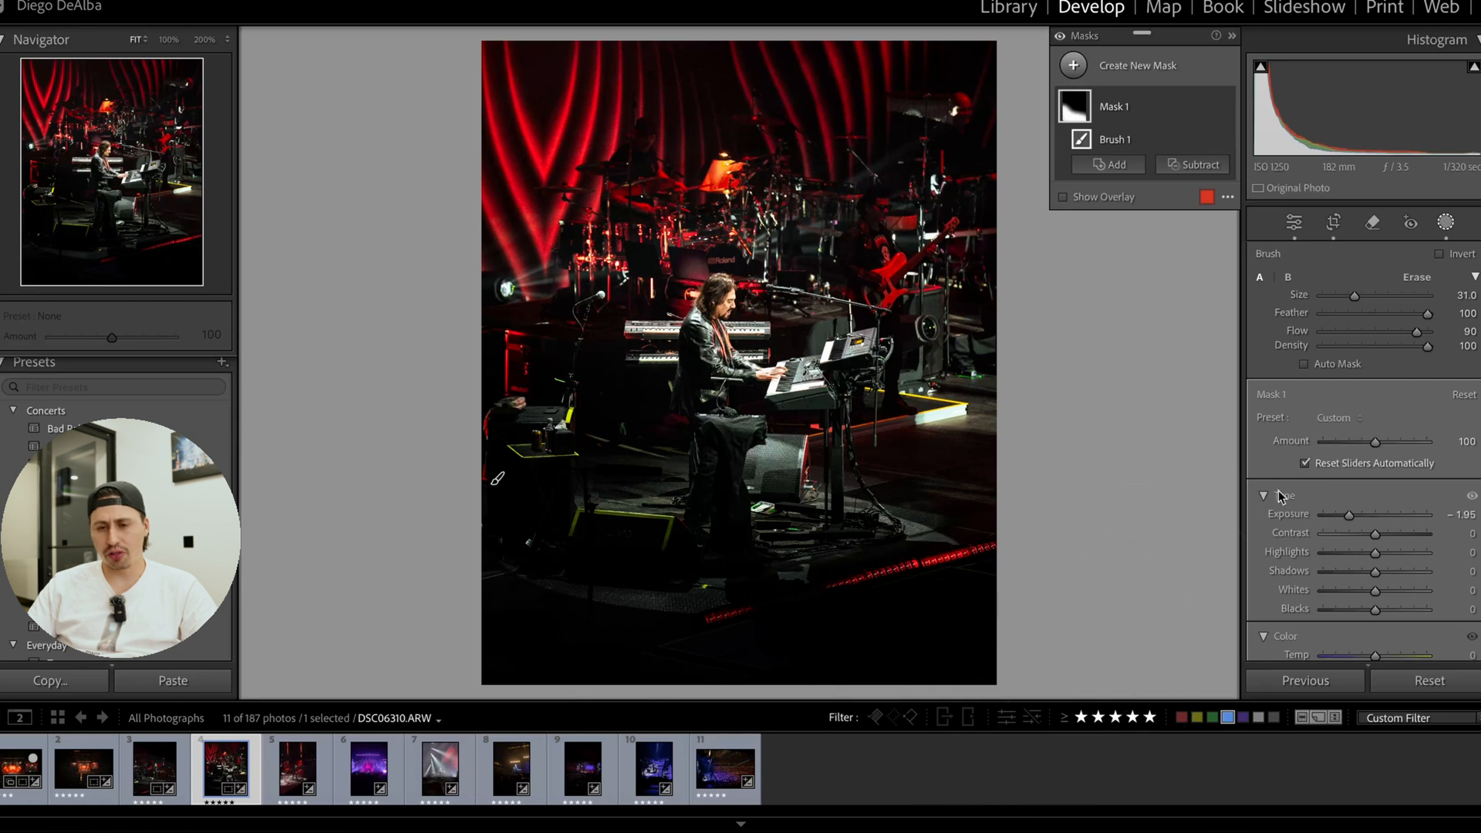
Compare the keyboardist photo with the foreground brush mask hidden and shown.
{"action": "left_click", "coordinate": [1335, 229]}
{"action": "left_click", "coordinate": [1446, 225]}
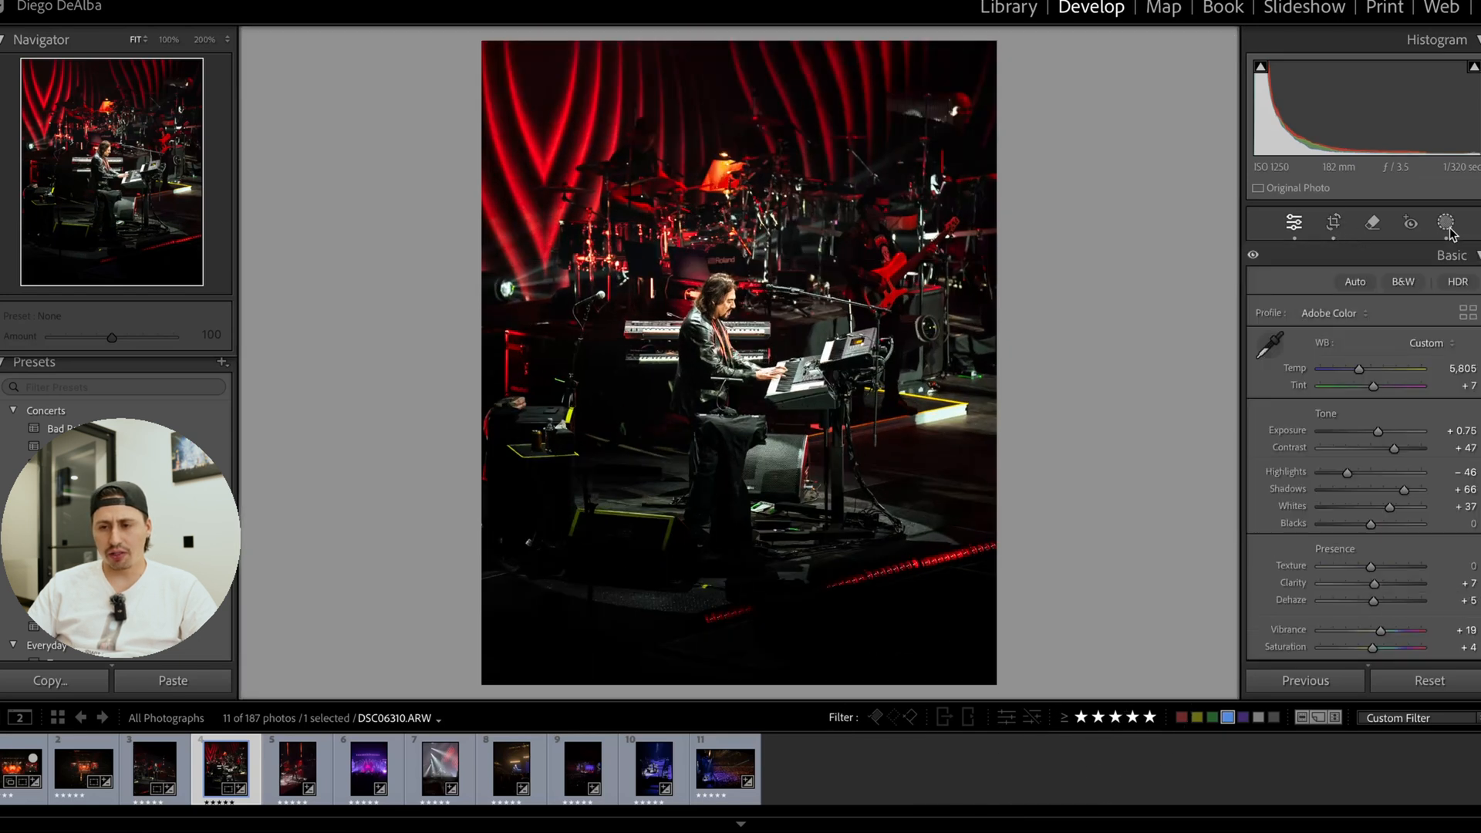
{"action": "left_click", "coordinate": [1225, 107]}
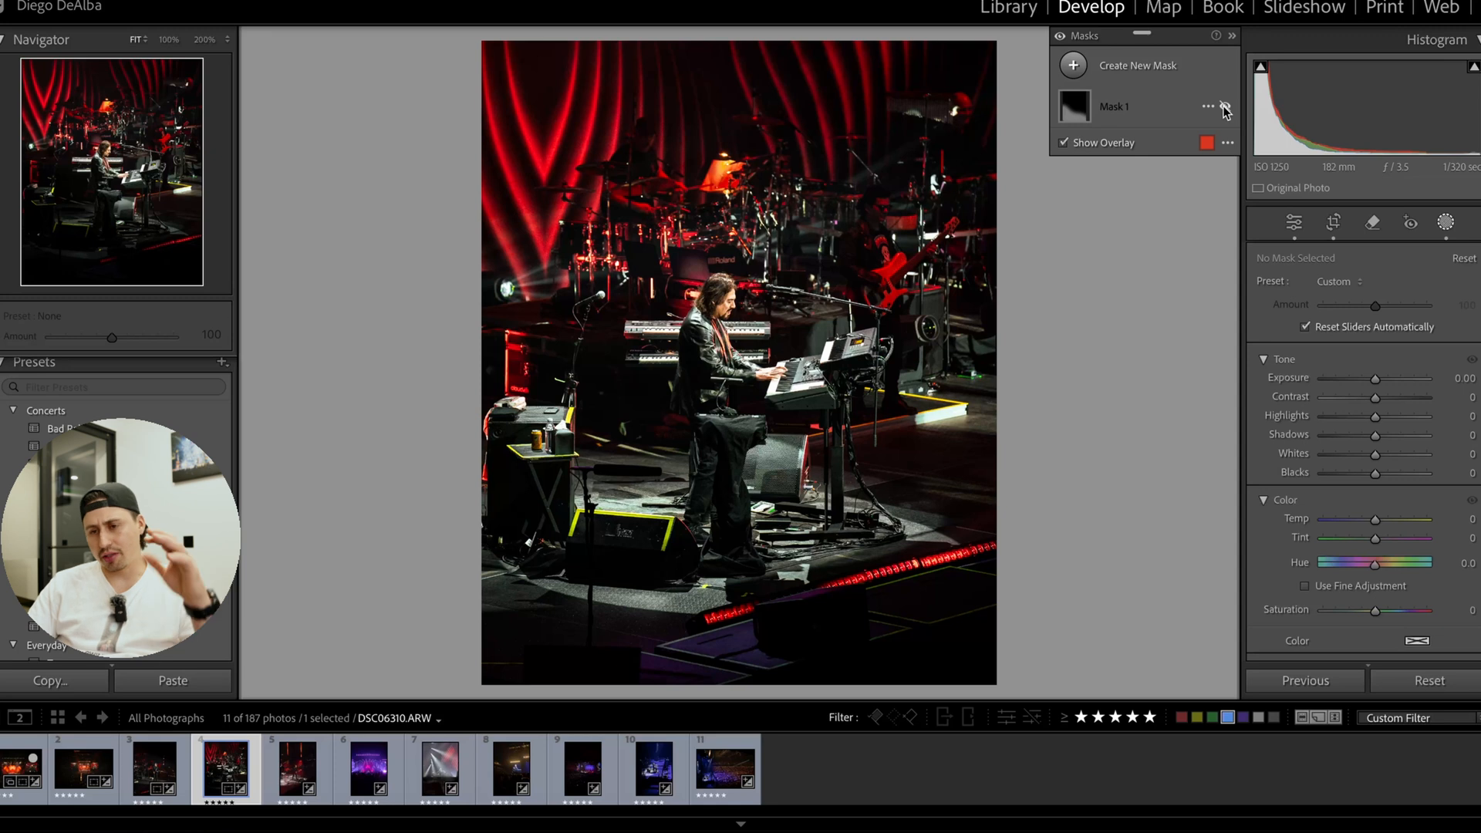
{"action": "left_click", "coordinate": [1225, 107]}
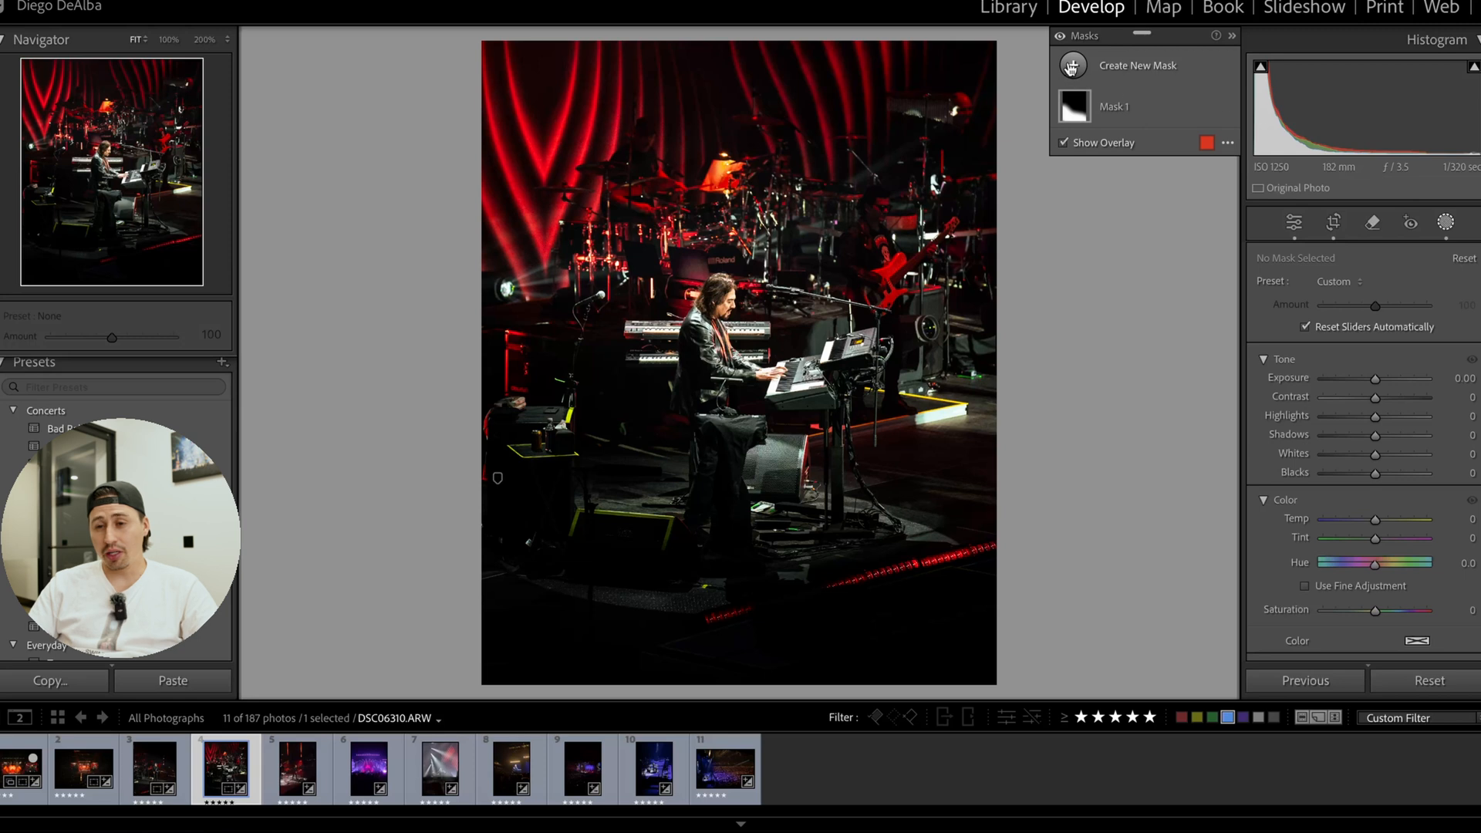
Add a diagonal linear gradient mask fading from the photo's upper right corner toward the keyboardist and set its Exposure to 0.34.
{"action": "left_click", "coordinate": [1103, 73]}
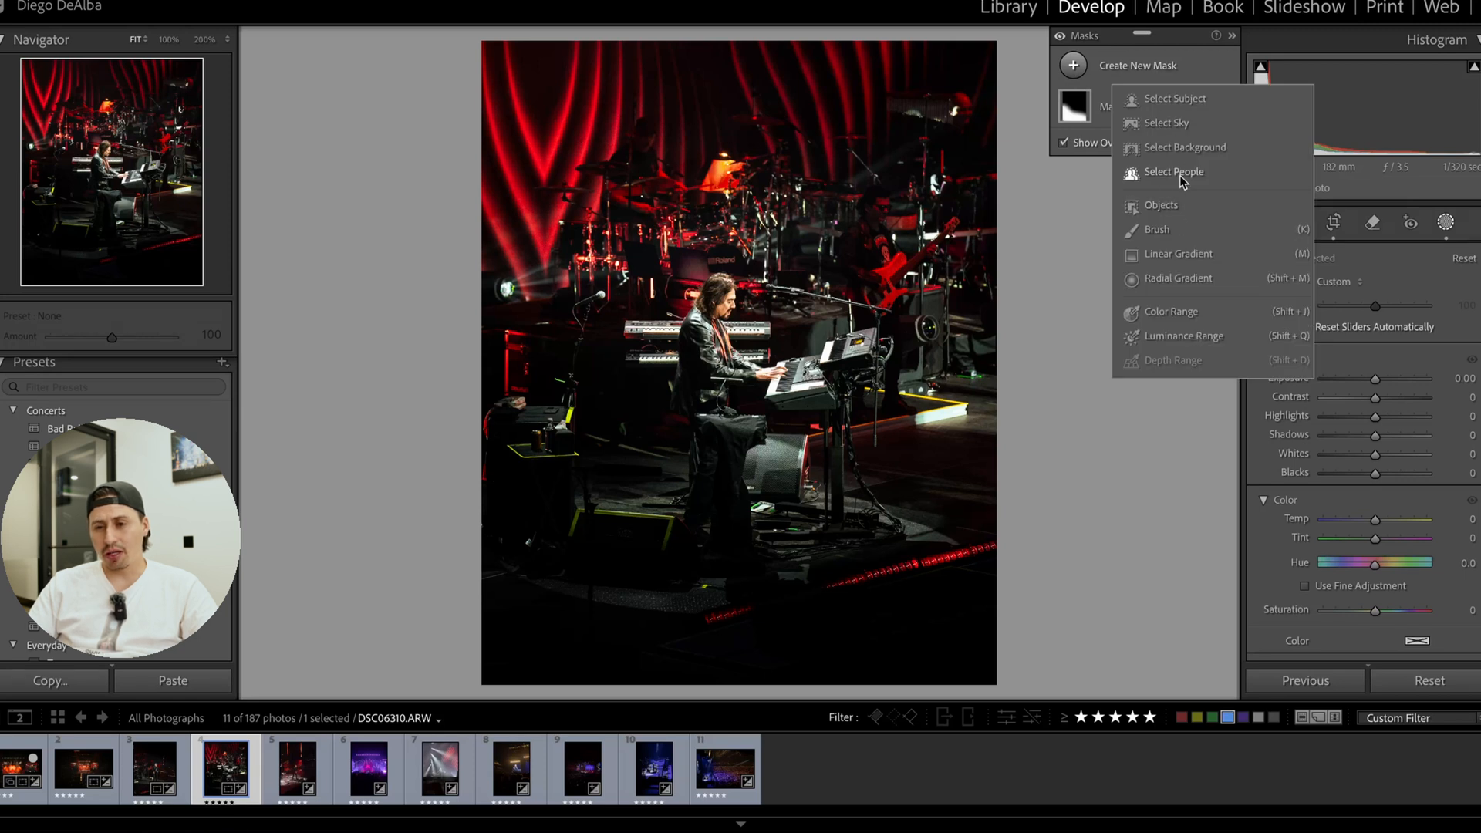
{"action": "left_click", "coordinate": [1180, 254]}
{"action": "left_click_drag", "start_coordinate": [794, 131], "coordinate": [734, 312]}
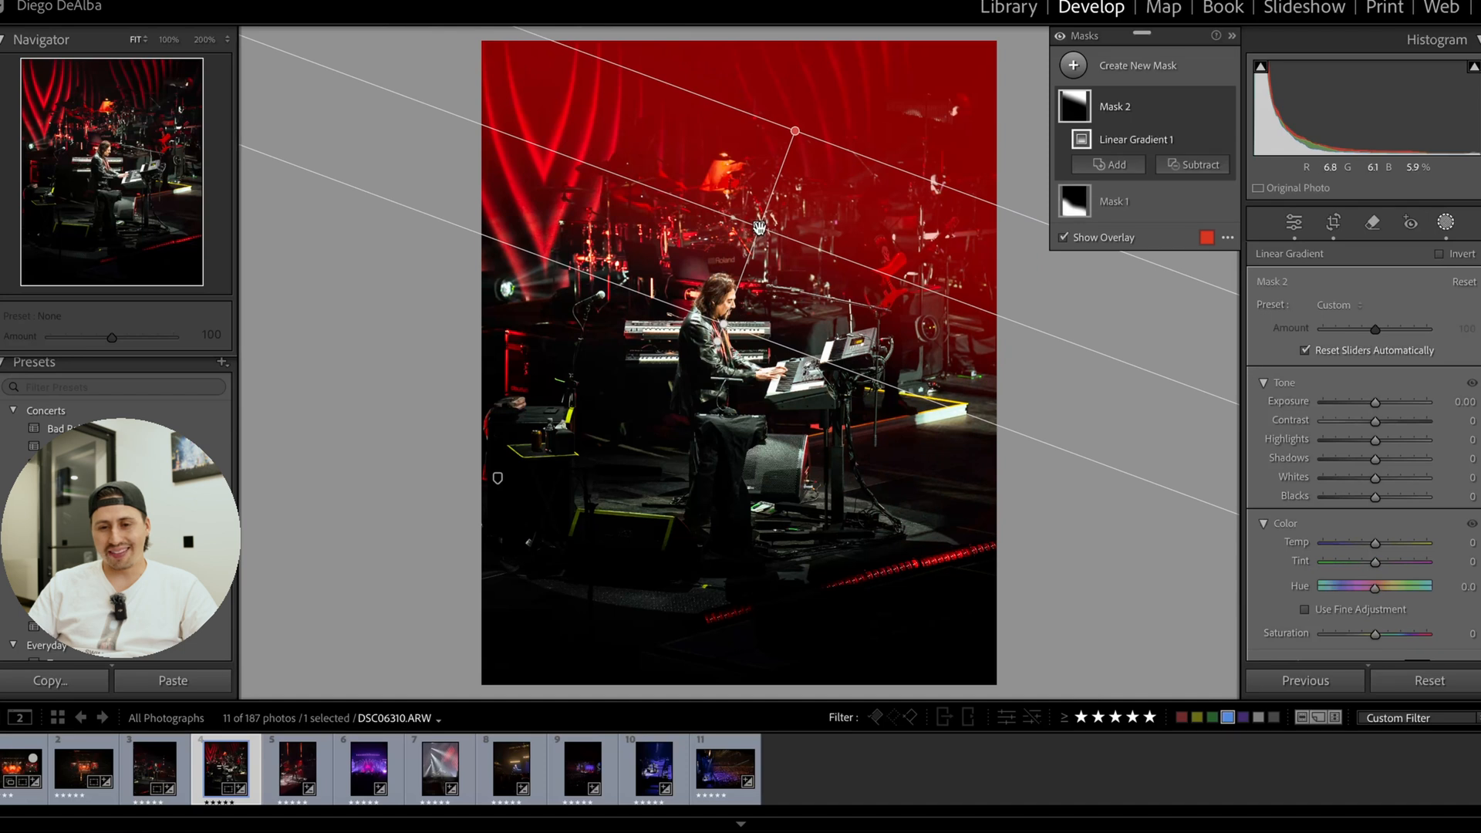
{"action": "left_click_drag", "start_coordinate": [1376, 404], "coordinate": [1380, 407]}
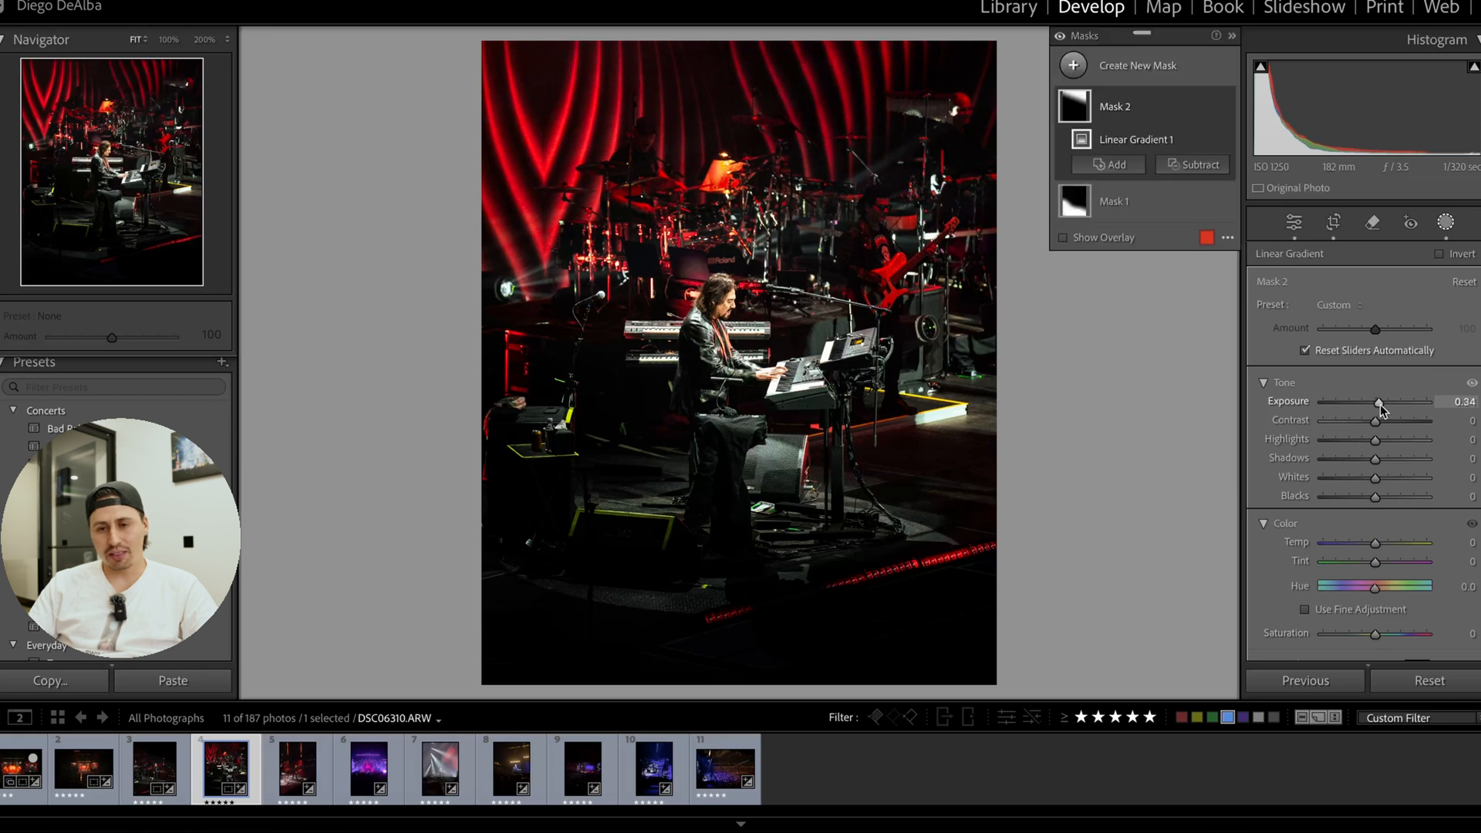
Compare the photo with the linear gradient mask hidden and shown.
{"action": "left_click", "coordinate": [1226, 108]}
{"action": "left_click", "coordinate": [1226, 108]}
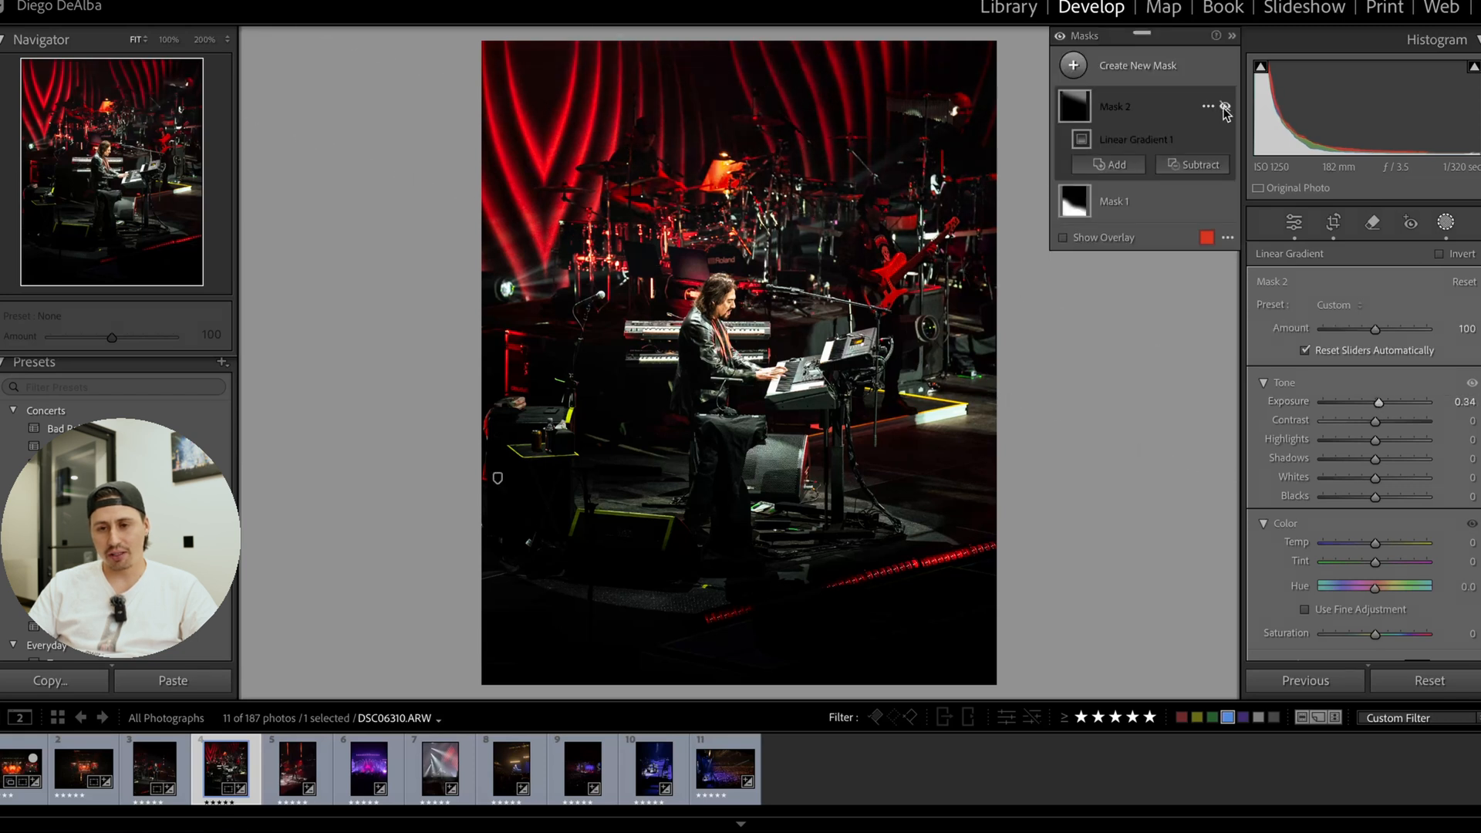
{"action": "left_click", "coordinate": [1225, 108]}
{"action": "left_click", "coordinate": [1225, 108]}
{"action": "left_click", "coordinate": [1225, 108]}
{"action": "left_click", "coordinate": [1226, 108]}
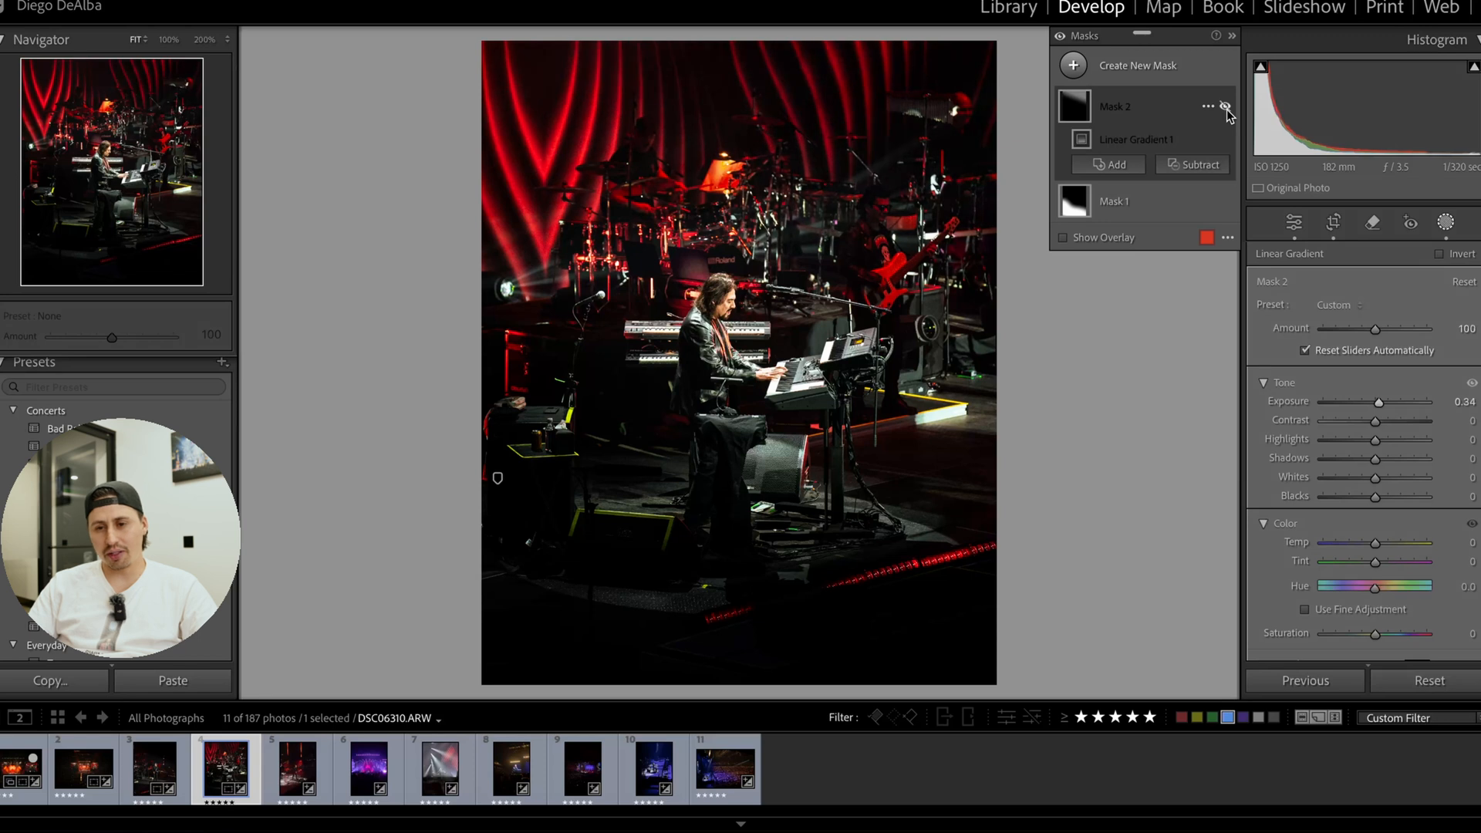
{"action": "left_click", "coordinate": [1225, 108]}
{"action": "left_click", "coordinate": [1226, 108]}
Set the Color Grading highlights to hue 203, saturation 43, and shift the midtones slightly further toward orange-red, checking the performer at close range.
{"action": "left_click", "coordinate": [1334, 229]}
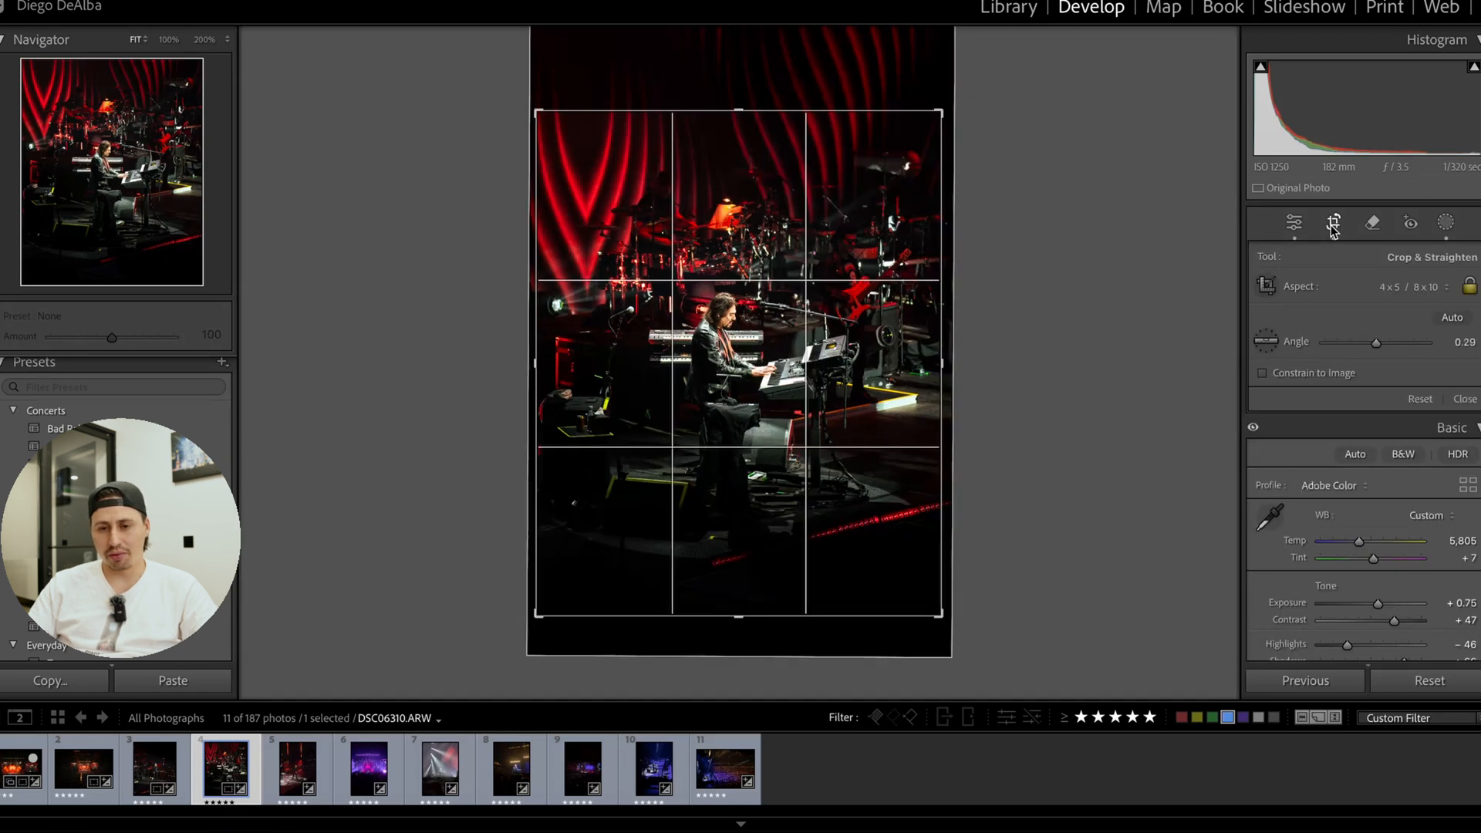
{"action": "left_click", "coordinate": [1334, 229]}
{"action": "scroll", "coordinate": [1327, 533], "scroll_direction": "down", "scroll_amount": 3}
{"action": "scroll", "coordinate": [1325, 531], "scroll_direction": "down", "scroll_amount": 3}
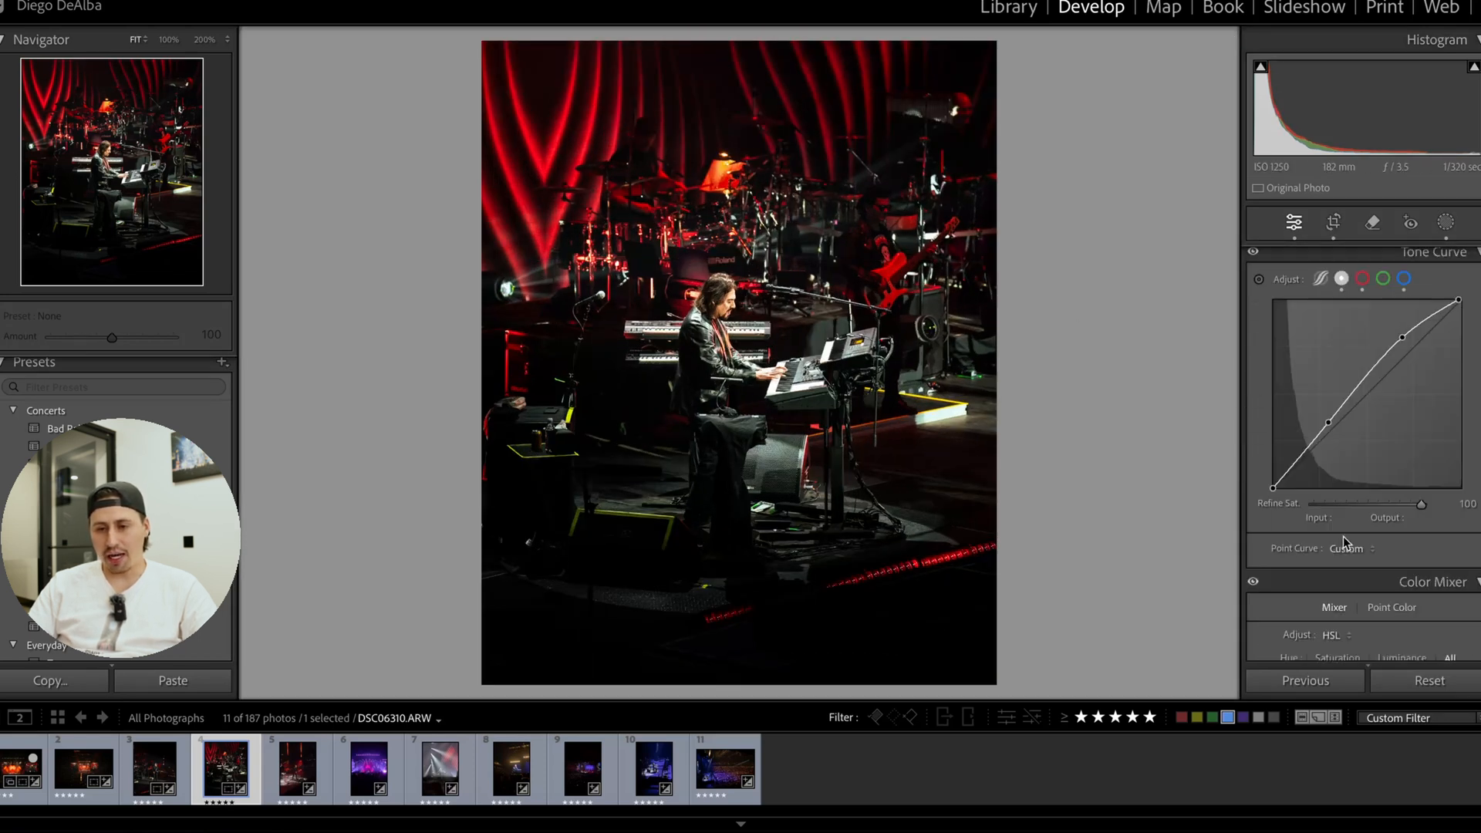
{"action": "scroll", "coordinate": [1316, 519], "scroll_direction": "down", "scroll_amount": 3}
{"action": "scroll", "coordinate": [1323, 511], "scroll_direction": "down", "scroll_amount": 5}
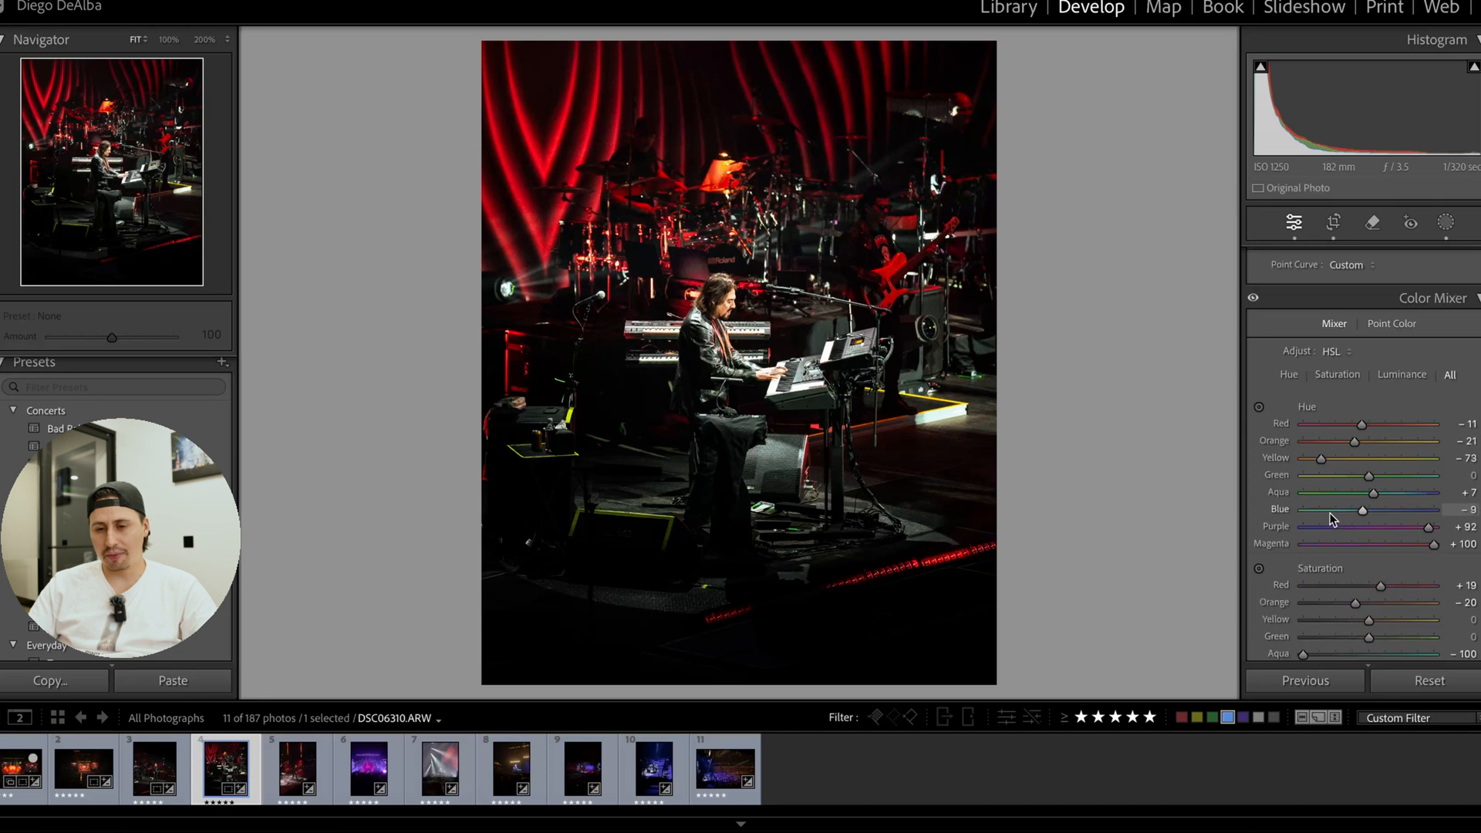
{"action": "scroll", "coordinate": [1331, 511], "scroll_direction": "down", "scroll_amount": 5}
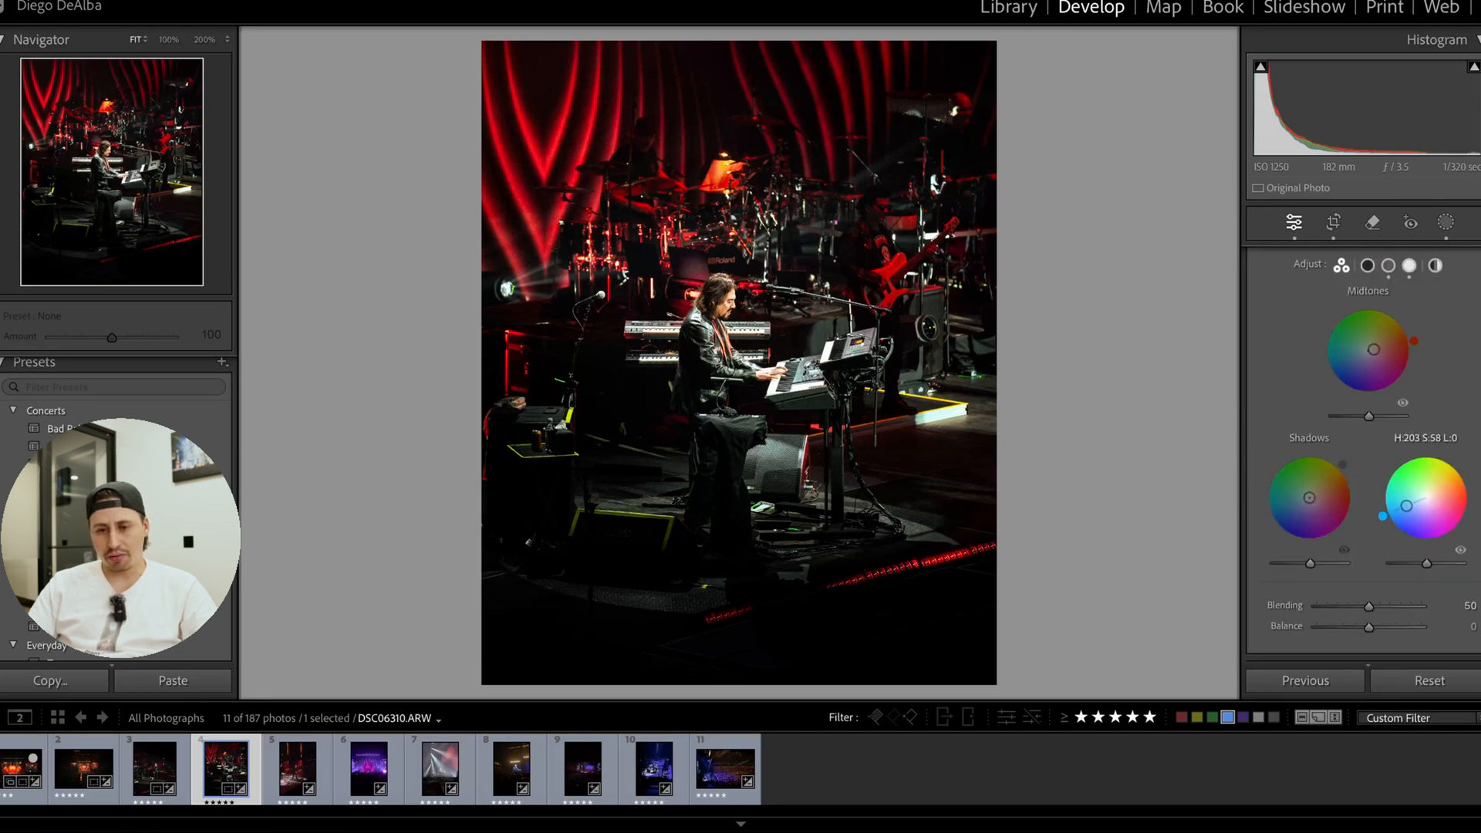
{"action": "key", "text": "z"}
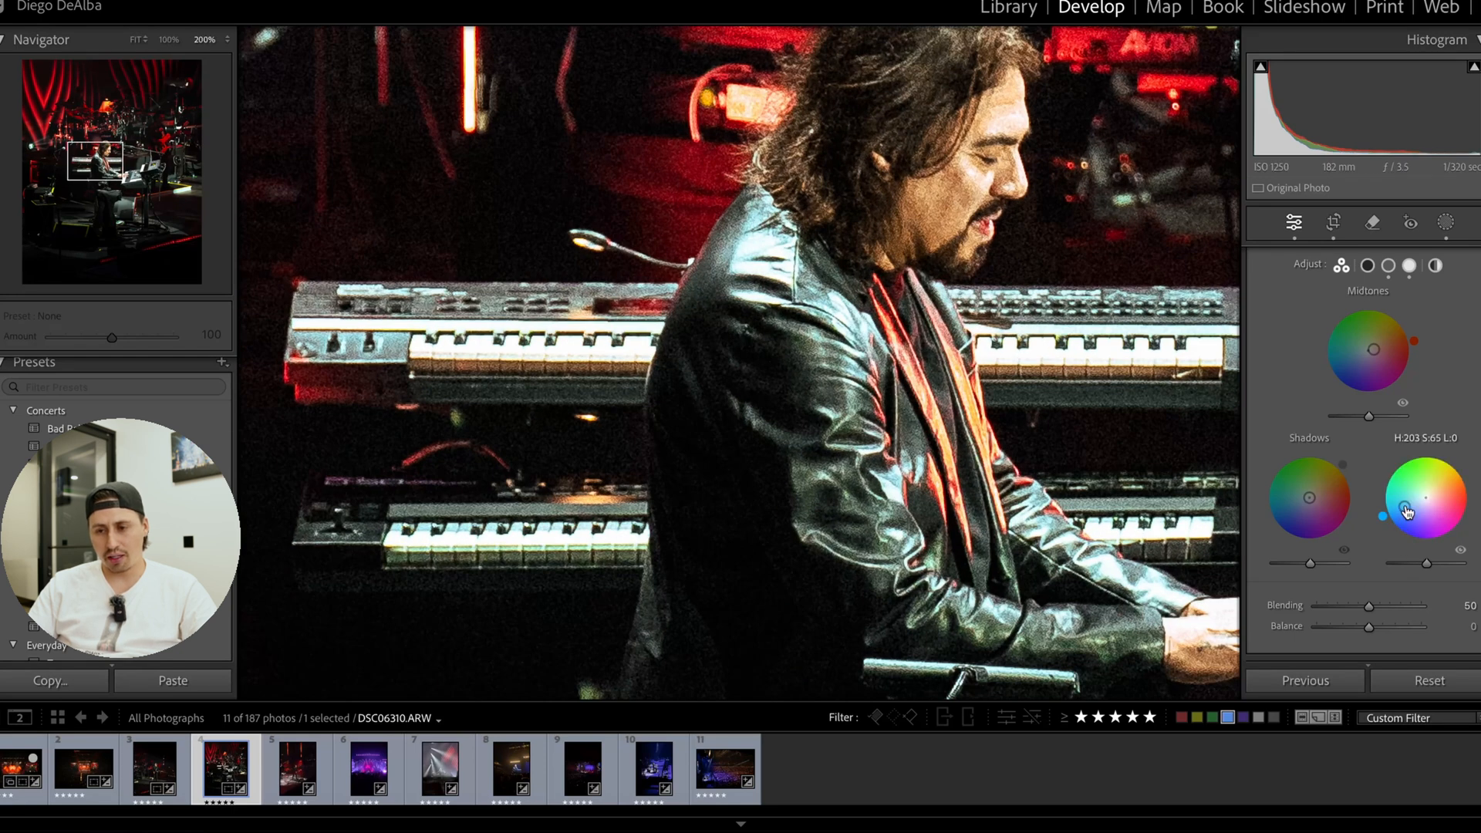
{"action": "left_click_drag", "start_coordinate": [1405, 511], "coordinate": [1409, 504]}
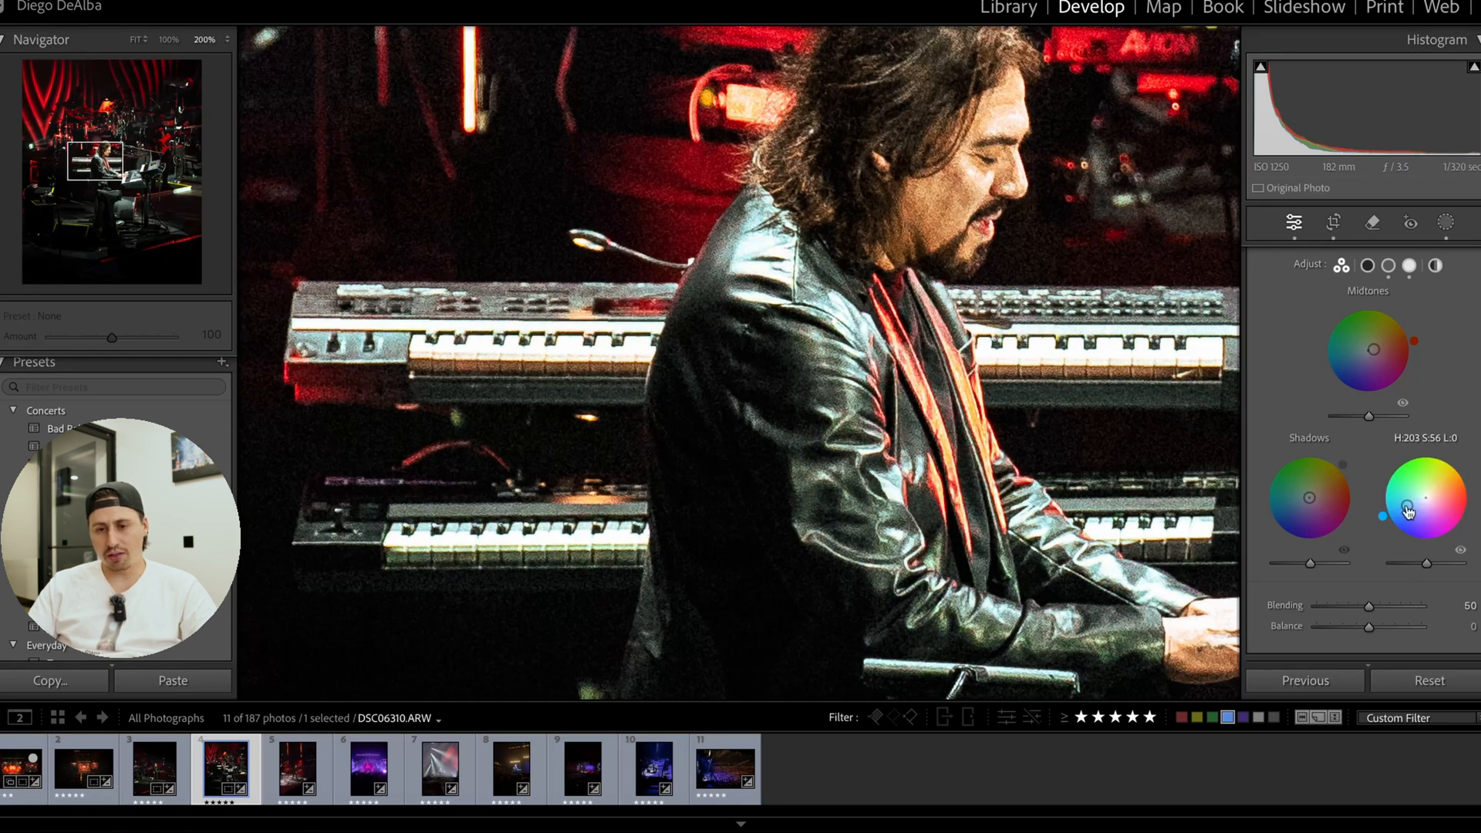
{"action": "left_click", "coordinate": [804, 305]}
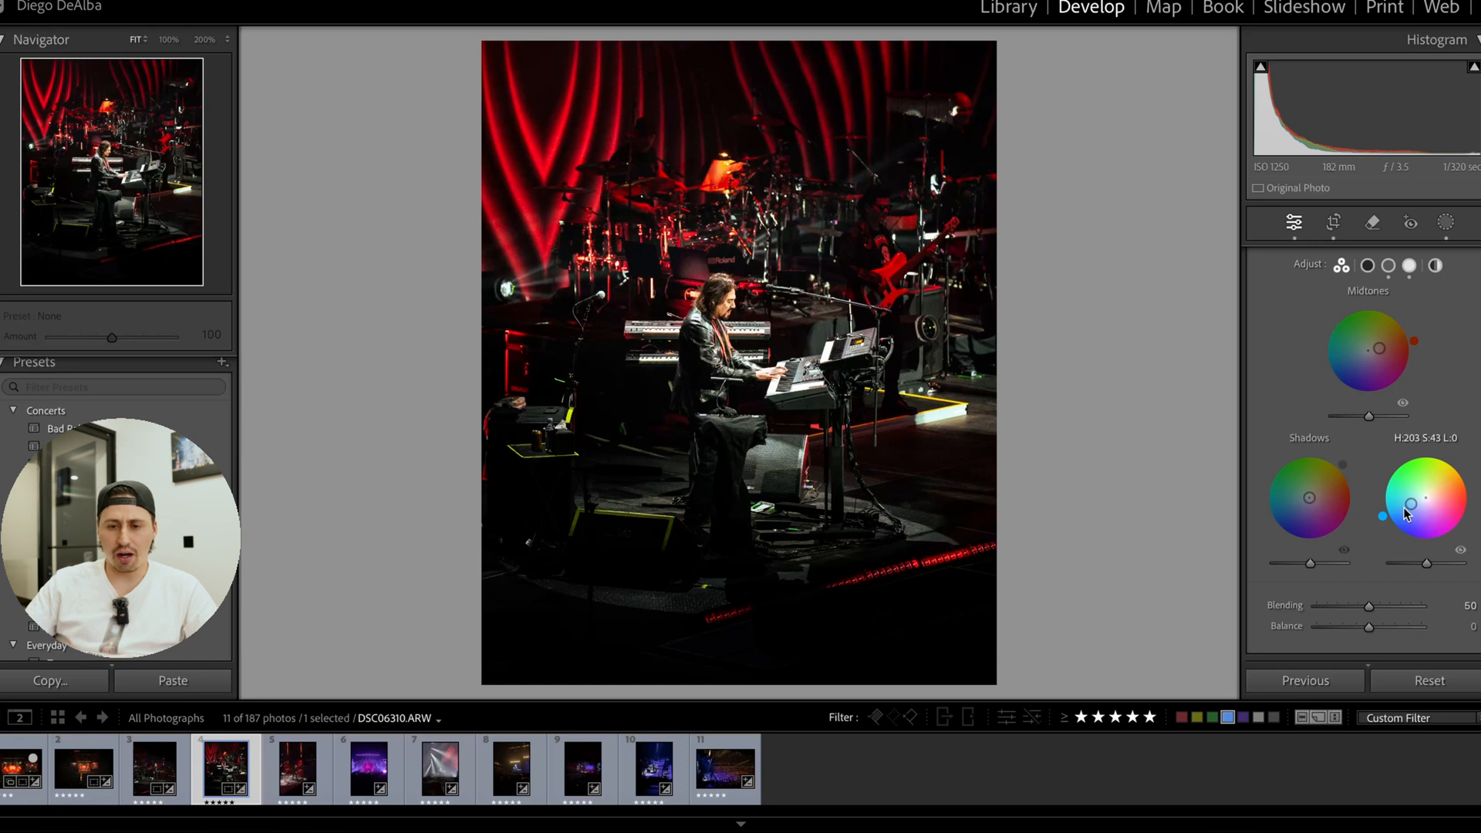
Compare the keyboardist photo's before and after versions side by side.
{"action": "key", "text": "y"}
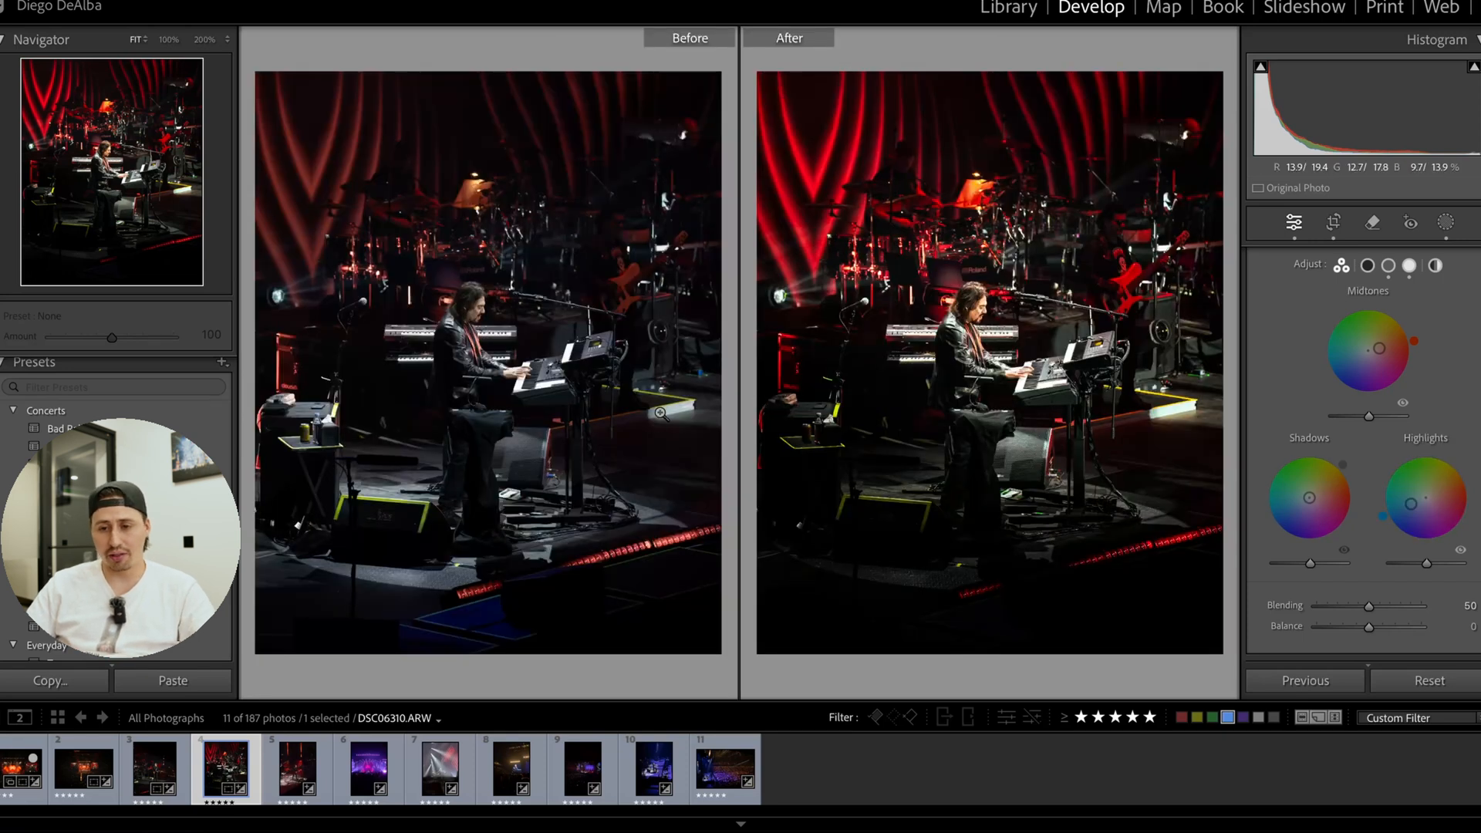
{"action": "left_click", "coordinate": [884, 301]}
{"action": "left_click", "coordinate": [884, 300]}
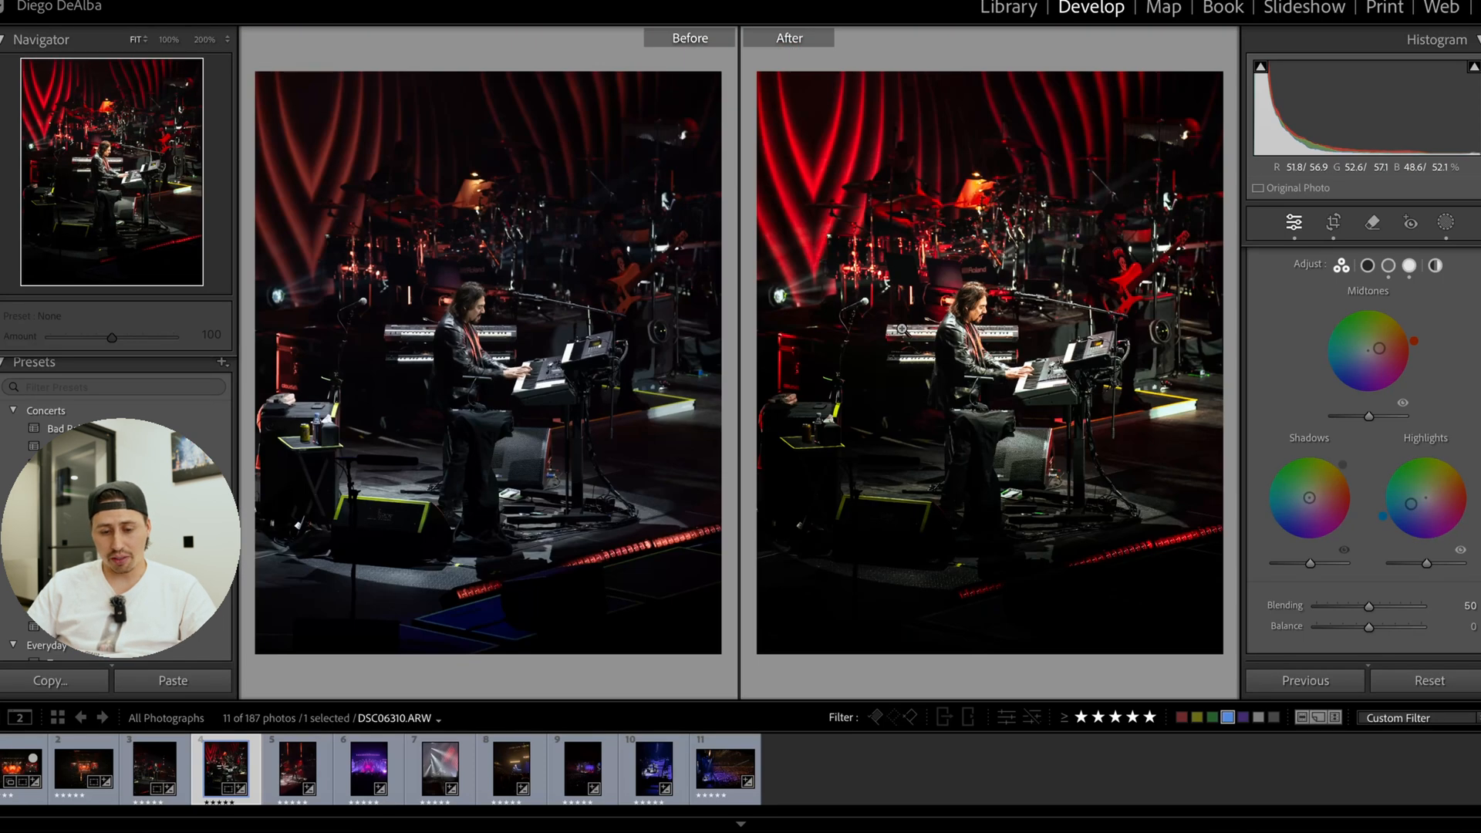
{"action": "key", "text": "y"}
Set the sharpening Masking to 78 for the keyboardist photo.
{"action": "scroll", "coordinate": [1382, 502], "scroll_direction": "down", "scroll_amount": 5}
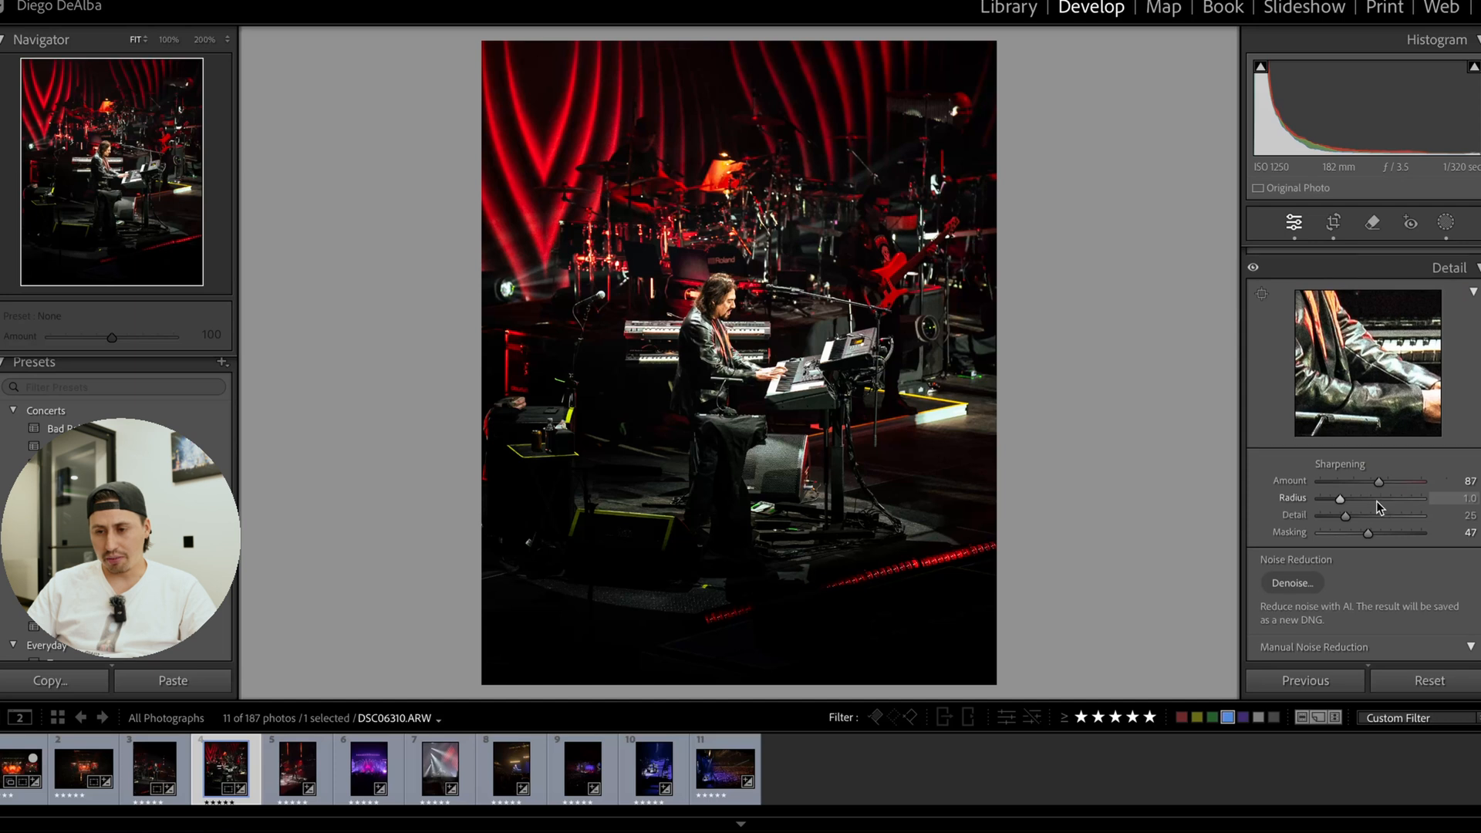
{"action": "scroll", "coordinate": [1376, 502], "scroll_direction": "down", "scroll_amount": 1}
{"action": "left_click_drag", "start_coordinate": [1370, 511], "coordinate": [1400, 511]}
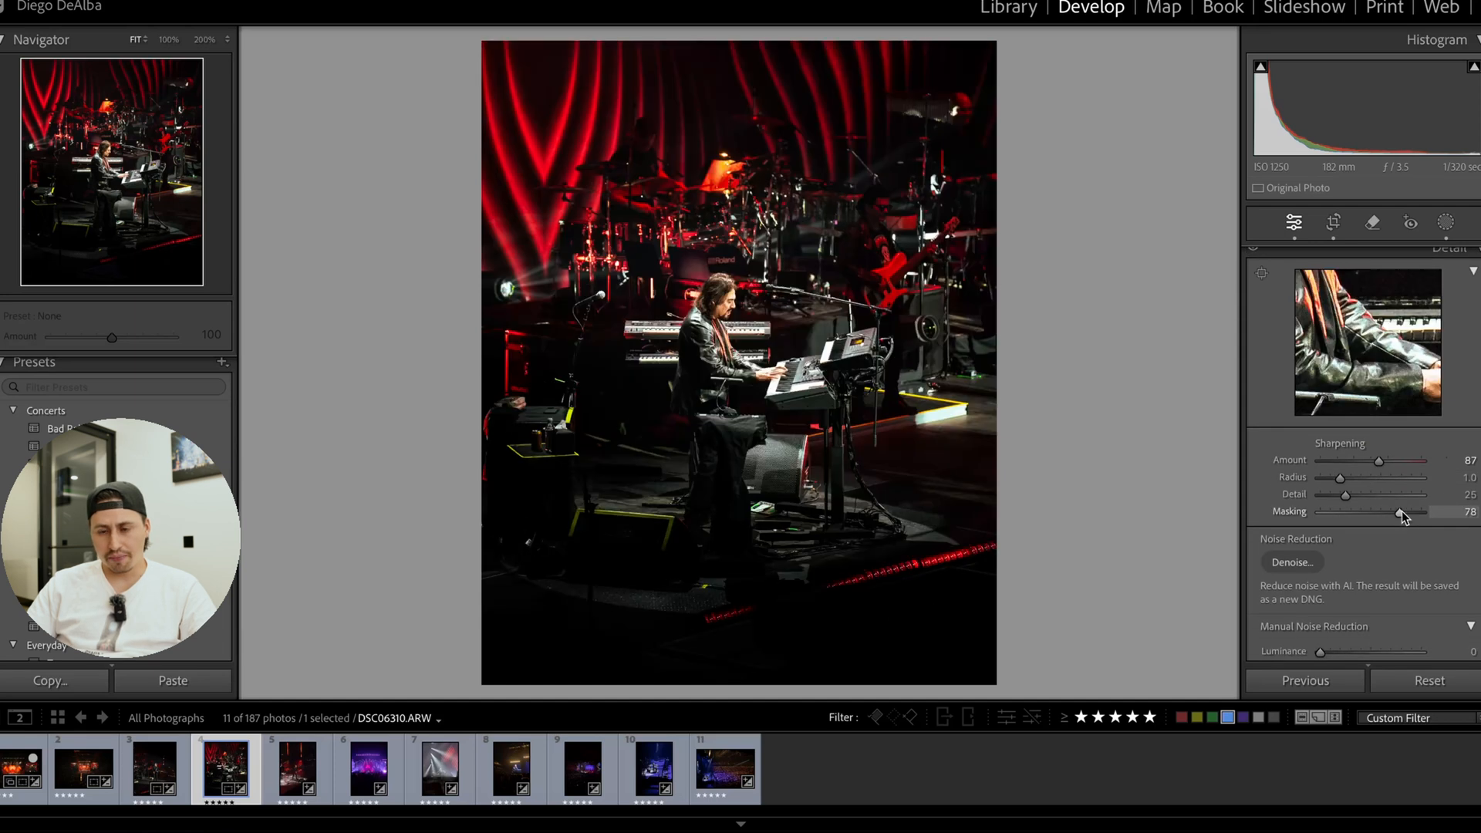
{"action": "scroll", "coordinate": [1397, 515], "scroll_direction": "down", "scroll_amount": 5}
Move the tone curve's lower point to input 77, output 86, and set the parametric curve's Highlights to −34 and Lights to −21.
{"action": "scroll", "coordinate": [1395, 523], "scroll_direction": "up", "scroll_amount": 15}
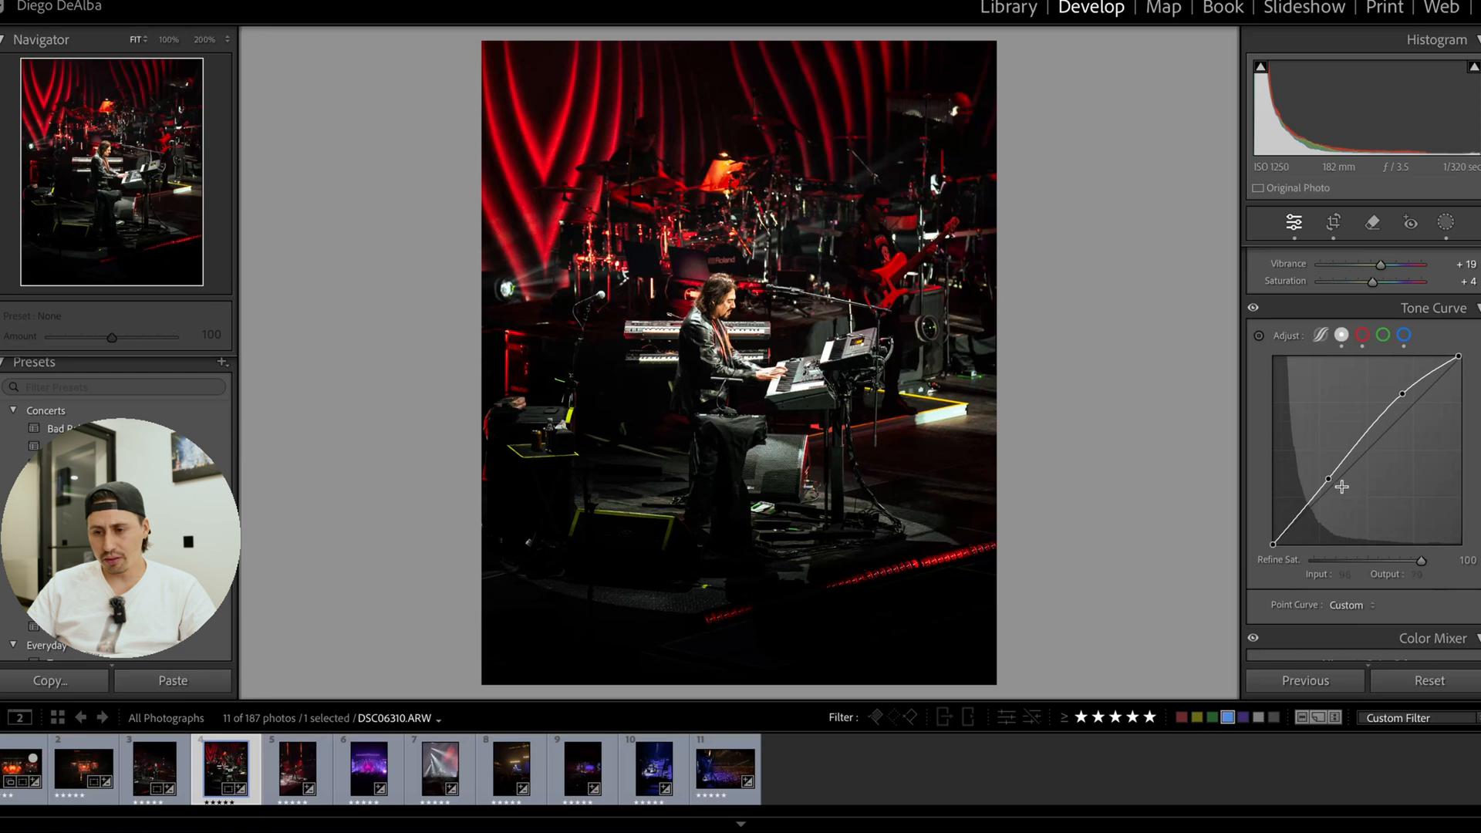
{"action": "left_click_drag", "start_coordinate": [1326, 479], "coordinate": [1328, 482]}
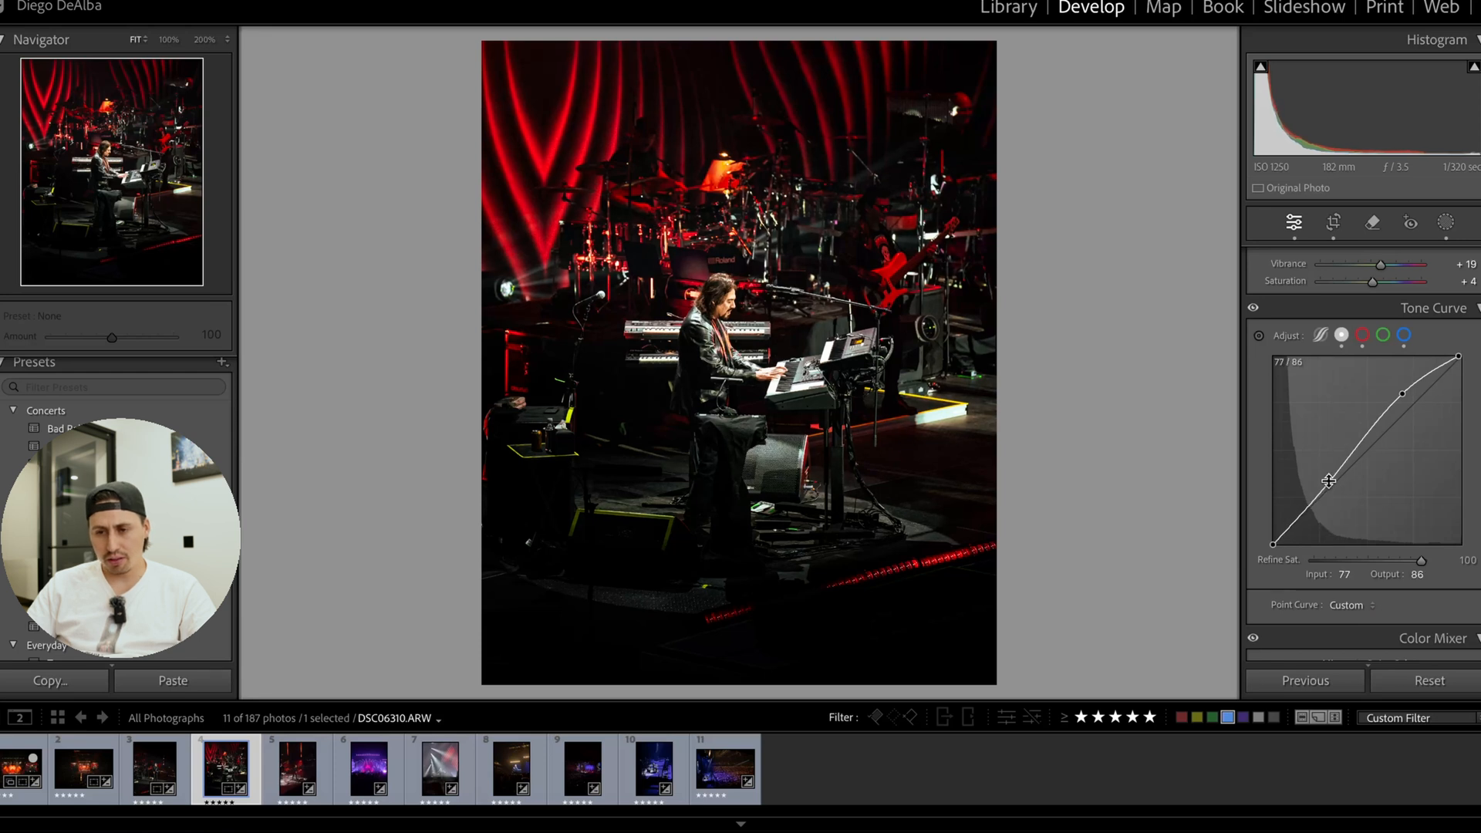
{"action": "left_click", "coordinate": [1321, 335]}
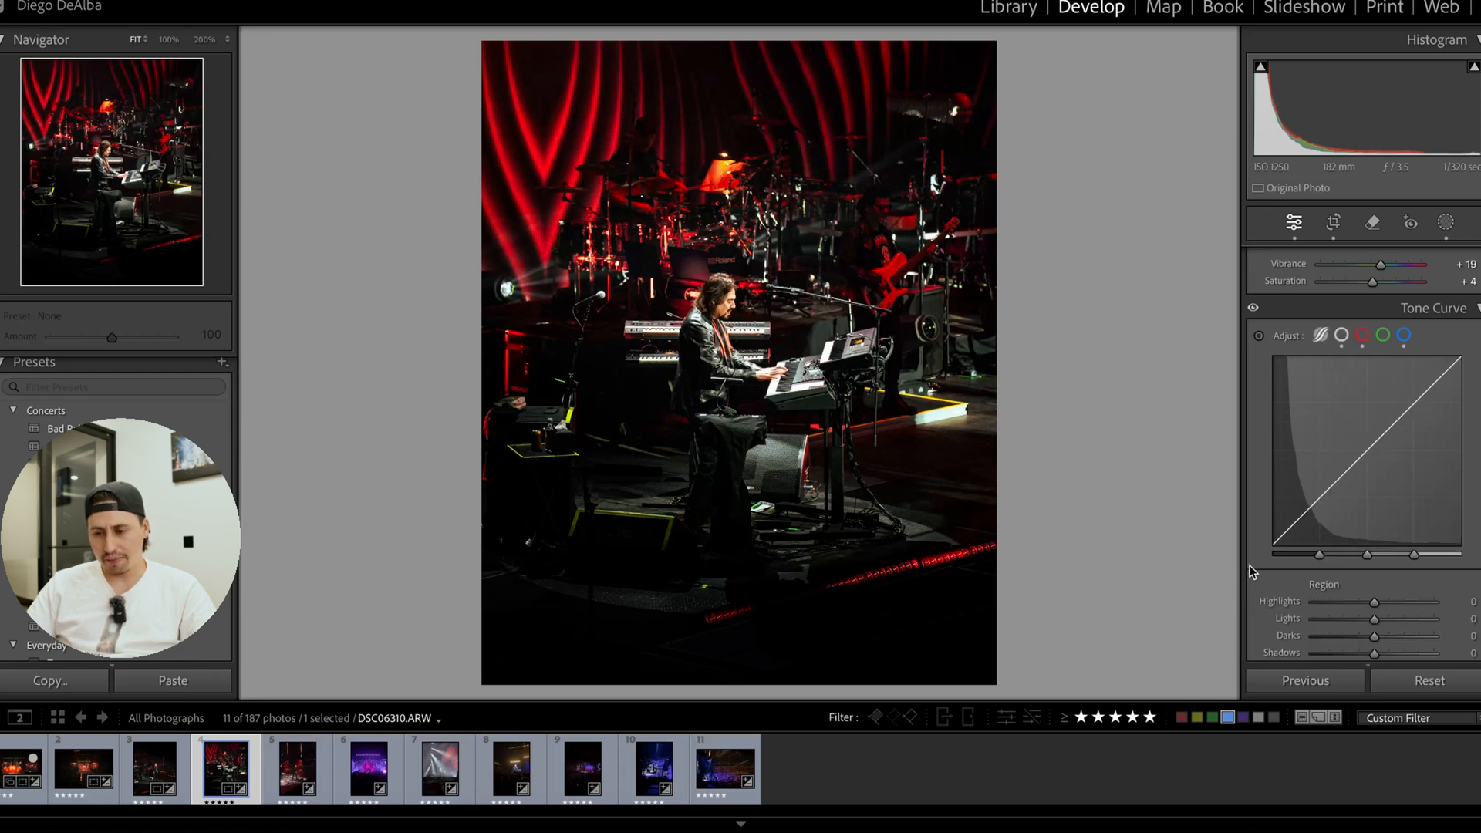
{"action": "key", "text": "z"}
{"action": "scroll", "coordinate": [1428, 506], "scroll_direction": "down", "scroll_amount": 3}
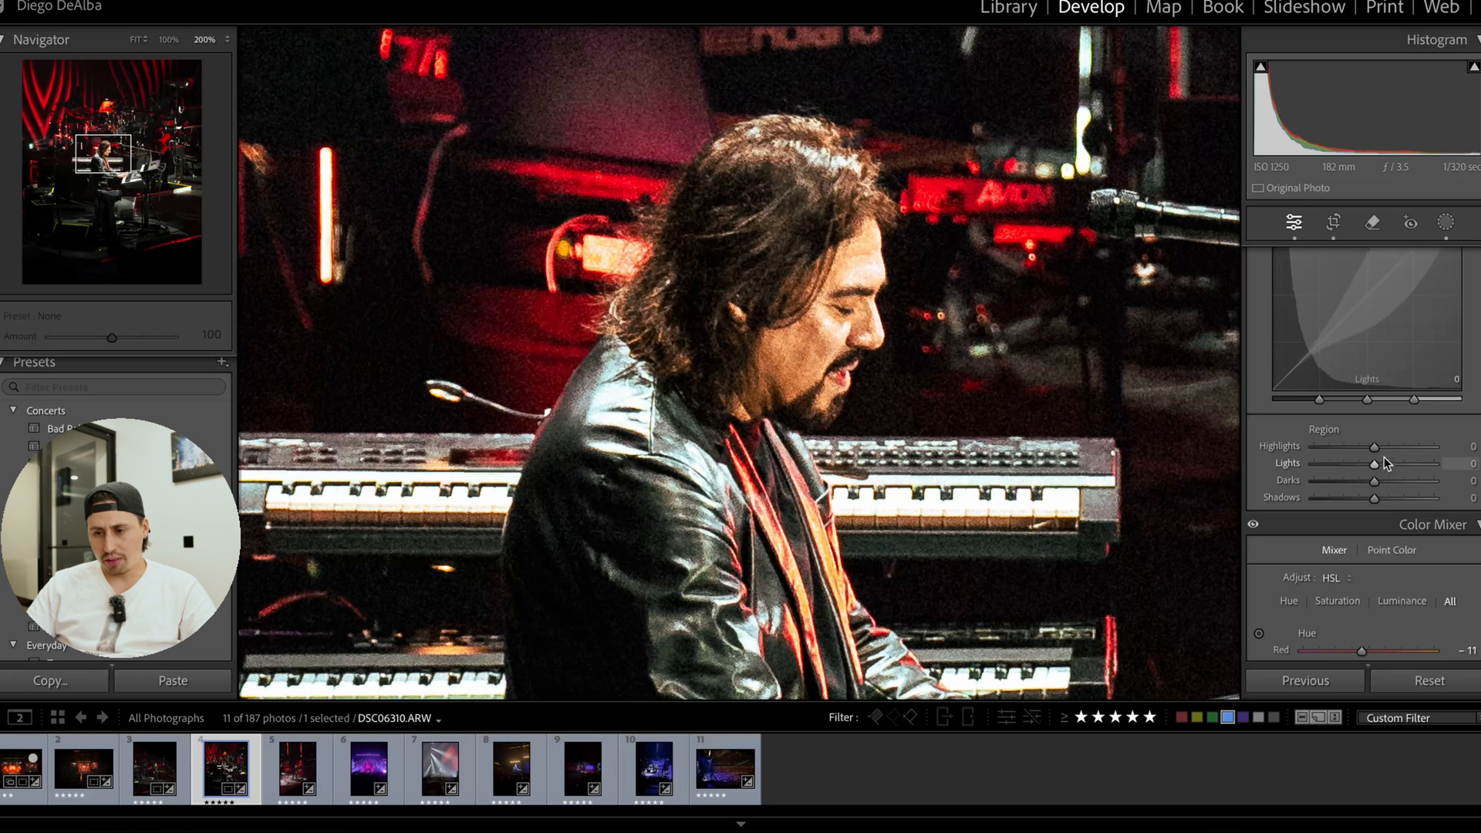
{"action": "left_click_drag", "start_coordinate": [1351, 447], "coordinate": [1362, 471]}
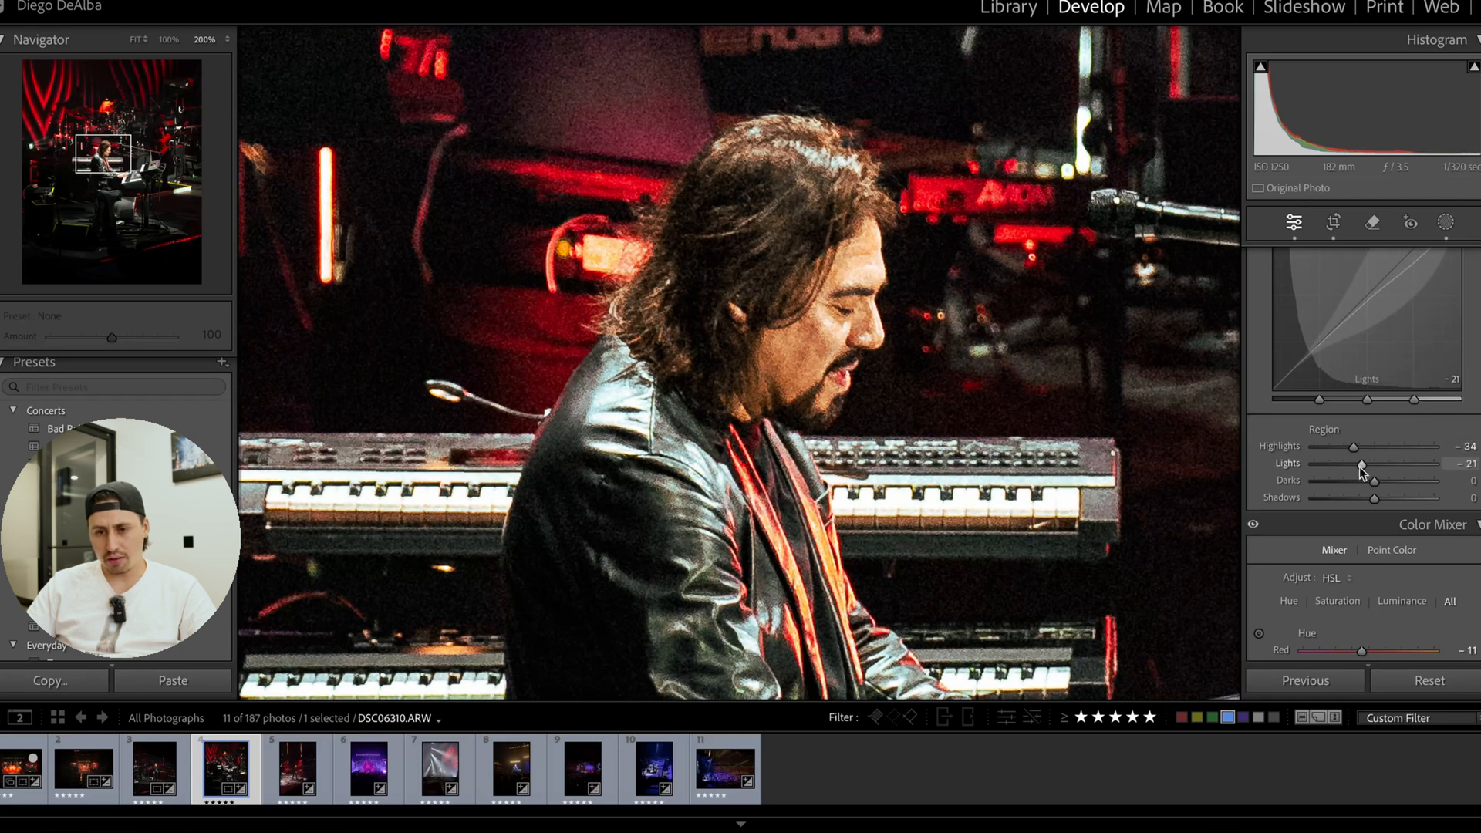
Compare the photo with the tone curve off and on, and review its before and after versions side by side.
{"action": "scroll", "coordinate": [1327, 347], "scroll_direction": "up", "scroll_amount": 3}
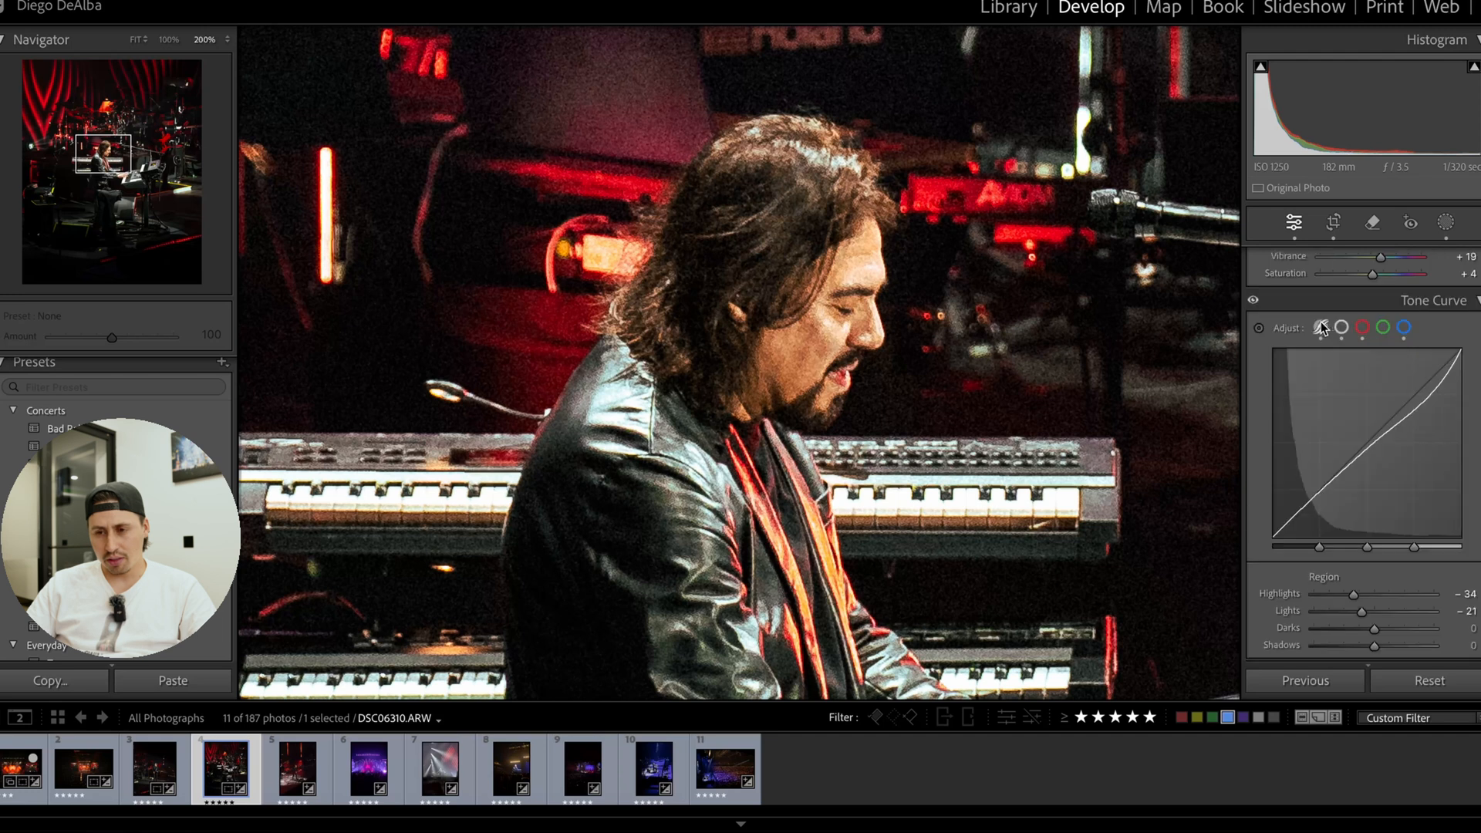
{"action": "left_click", "coordinate": [1253, 301]}
{"action": "left_click", "coordinate": [1254, 301]}
{"action": "left_click", "coordinate": [1152, 414]}
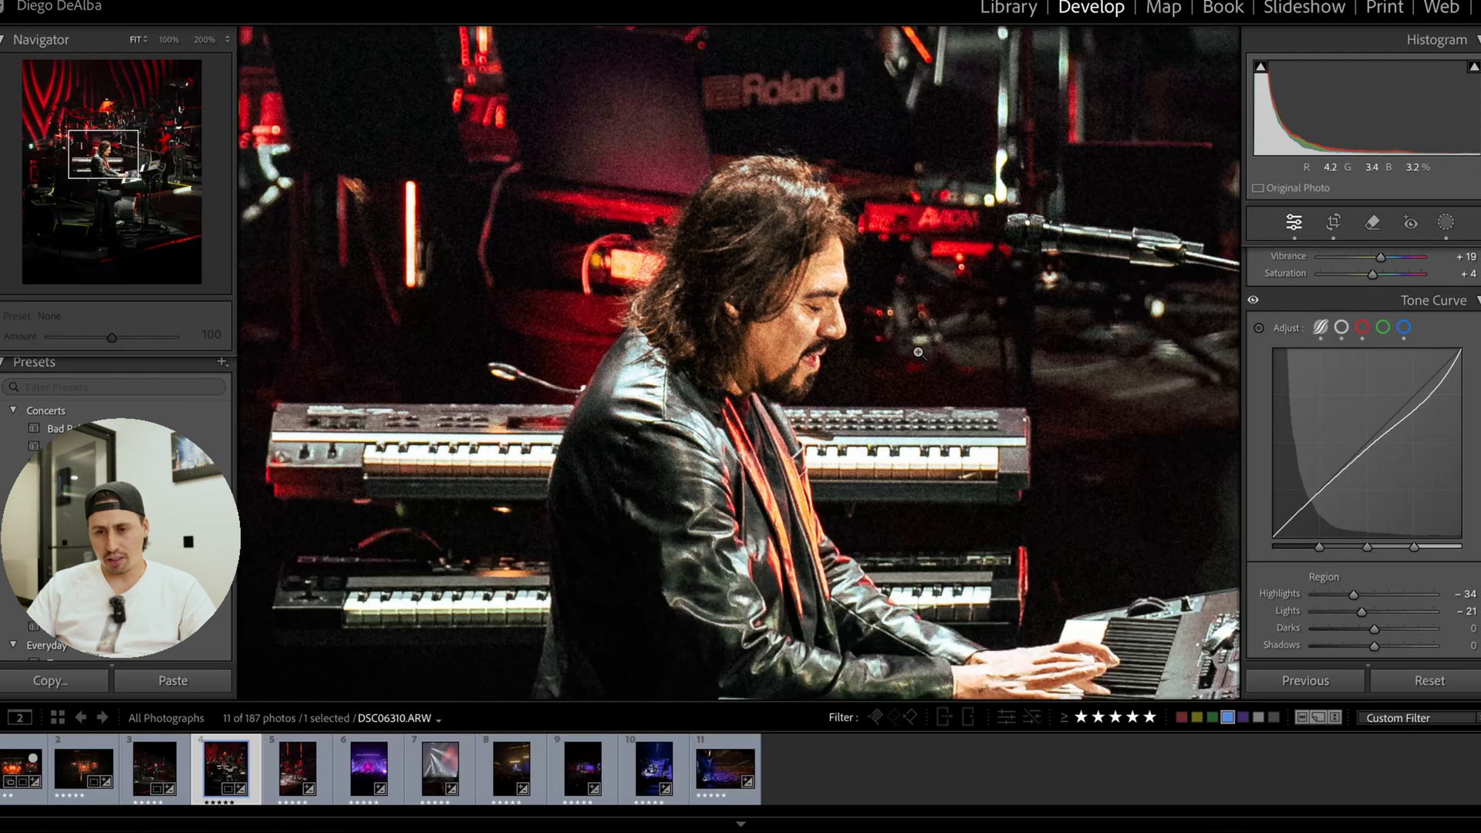
{"action": "key", "text": "y"}
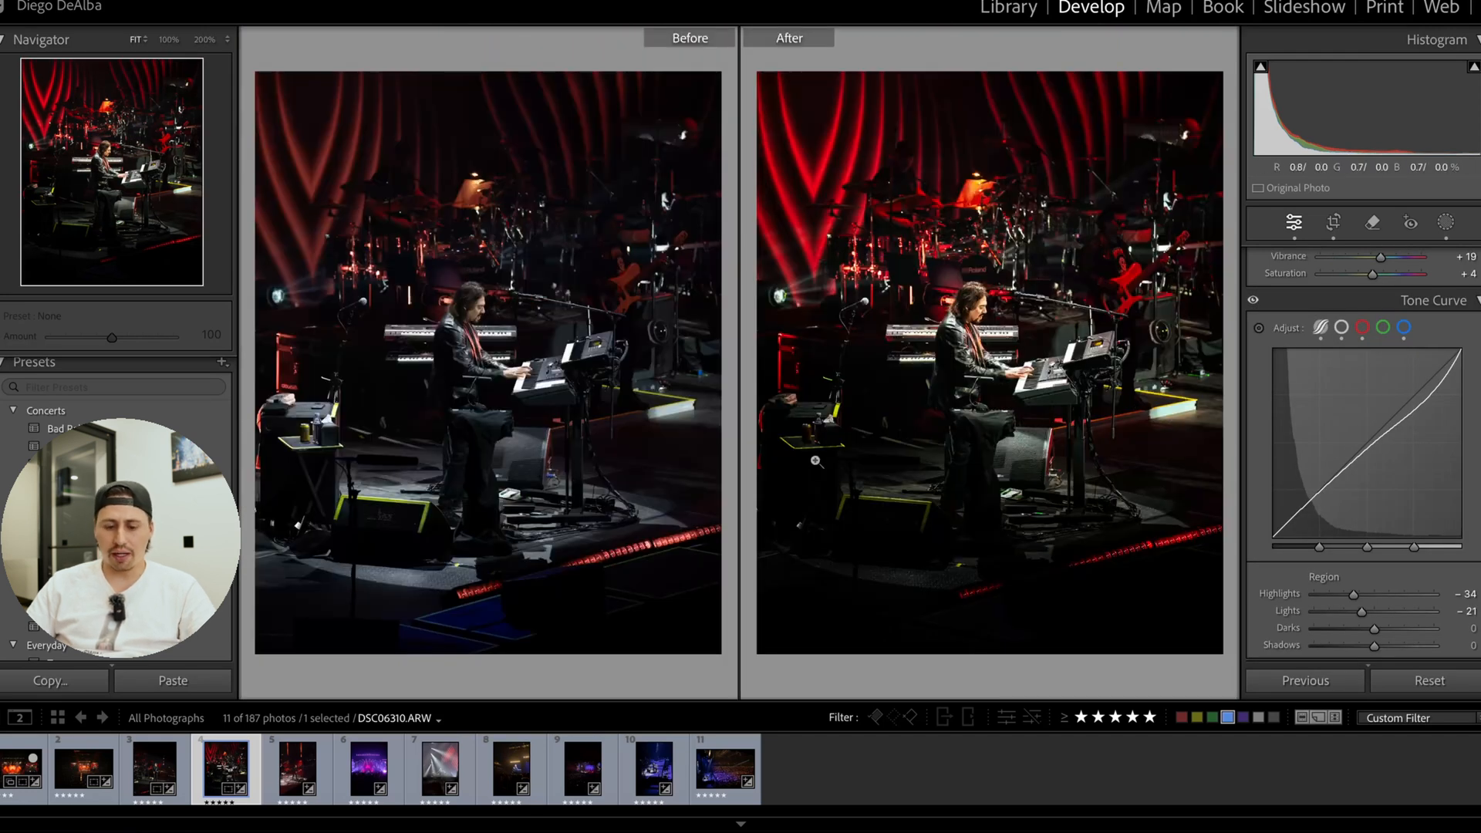
{"action": "key", "text": "y"}
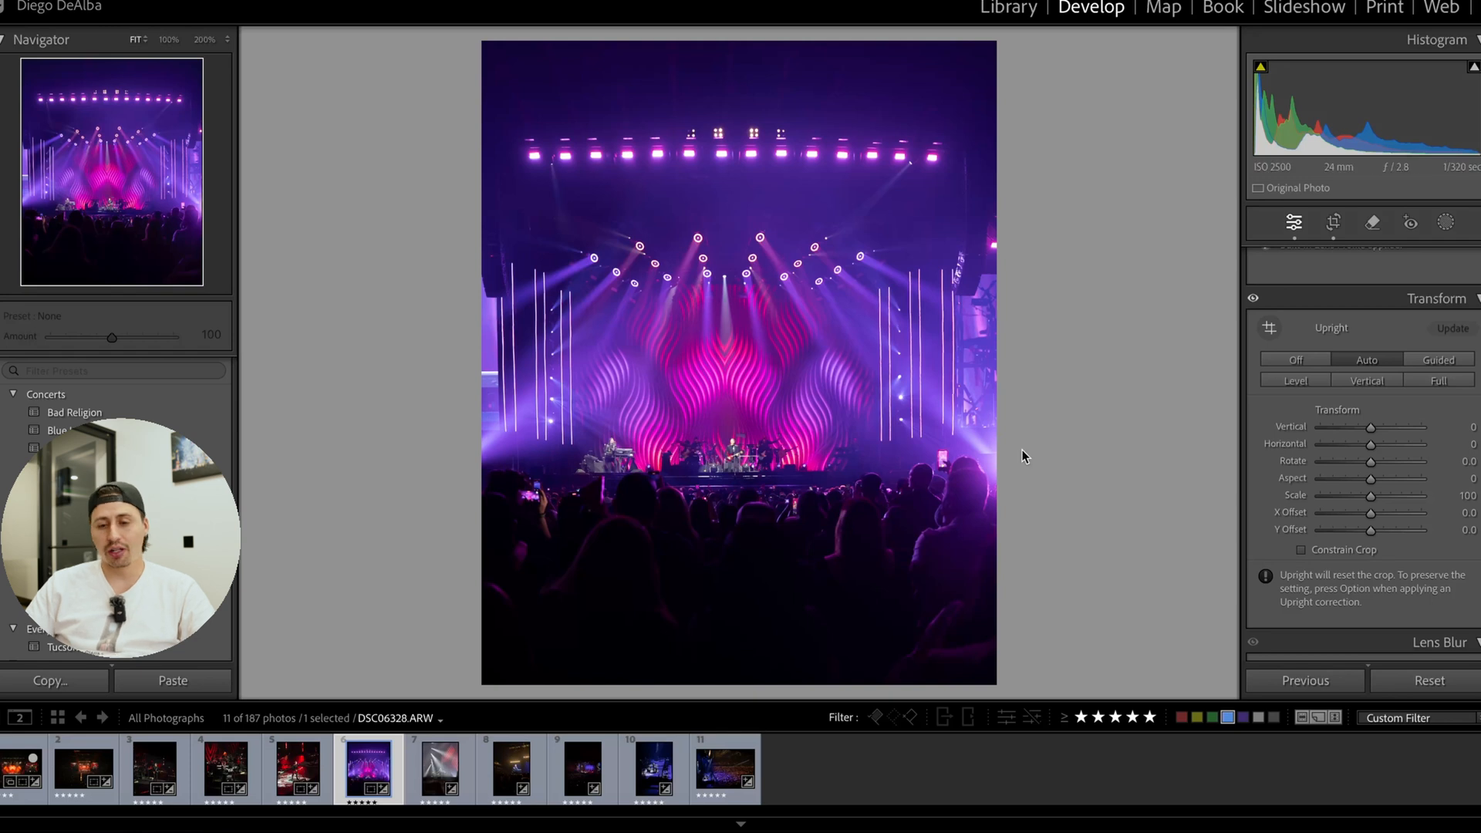
Darken the shadows of the purple stage photo DSC06328.ARW with a point curve point at input 73, output 50.
{"action": "scroll", "coordinate": [1366, 528], "scroll_direction": "down", "scroll_amount": 5}
{"action": "scroll", "coordinate": [1367, 527], "scroll_direction": "down", "scroll_amount": 8}
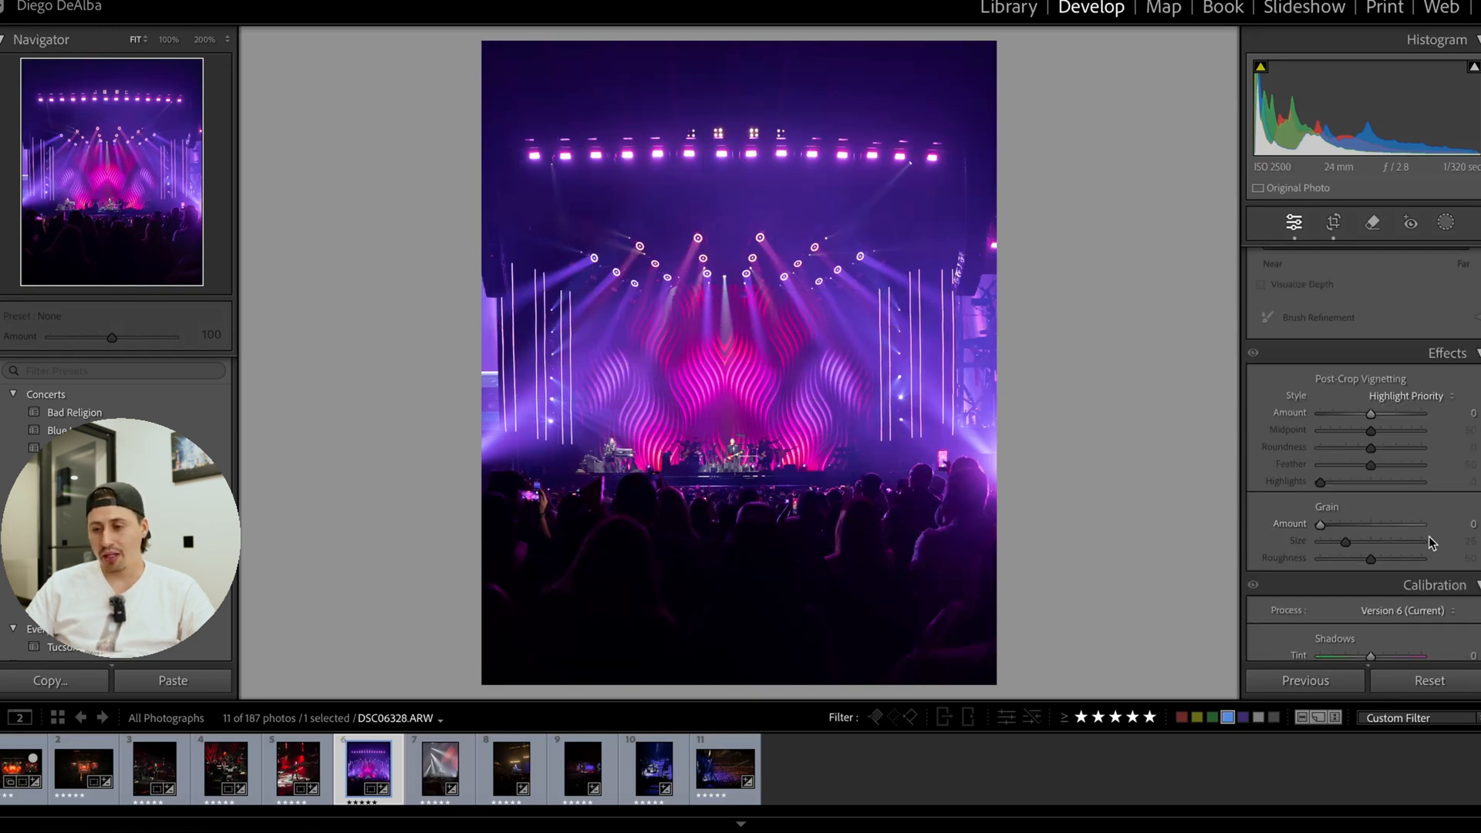
{"action": "scroll", "coordinate": [1367, 453], "scroll_direction": "up", "scroll_amount": 15}
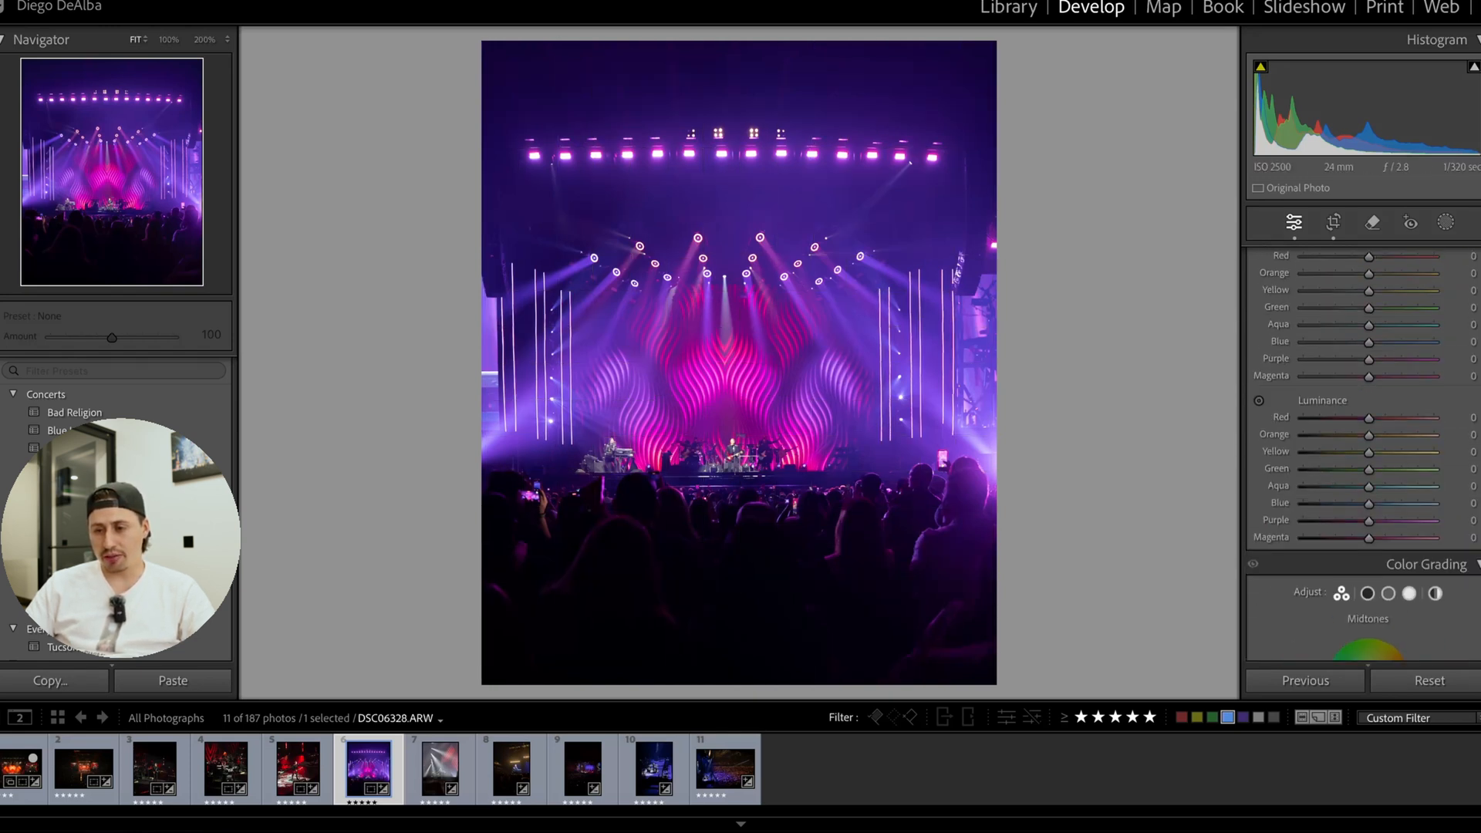
{"action": "scroll", "coordinate": [1342, 368], "scroll_direction": "up", "scroll_amount": 1}
{"action": "left_click", "coordinate": [1342, 368]}
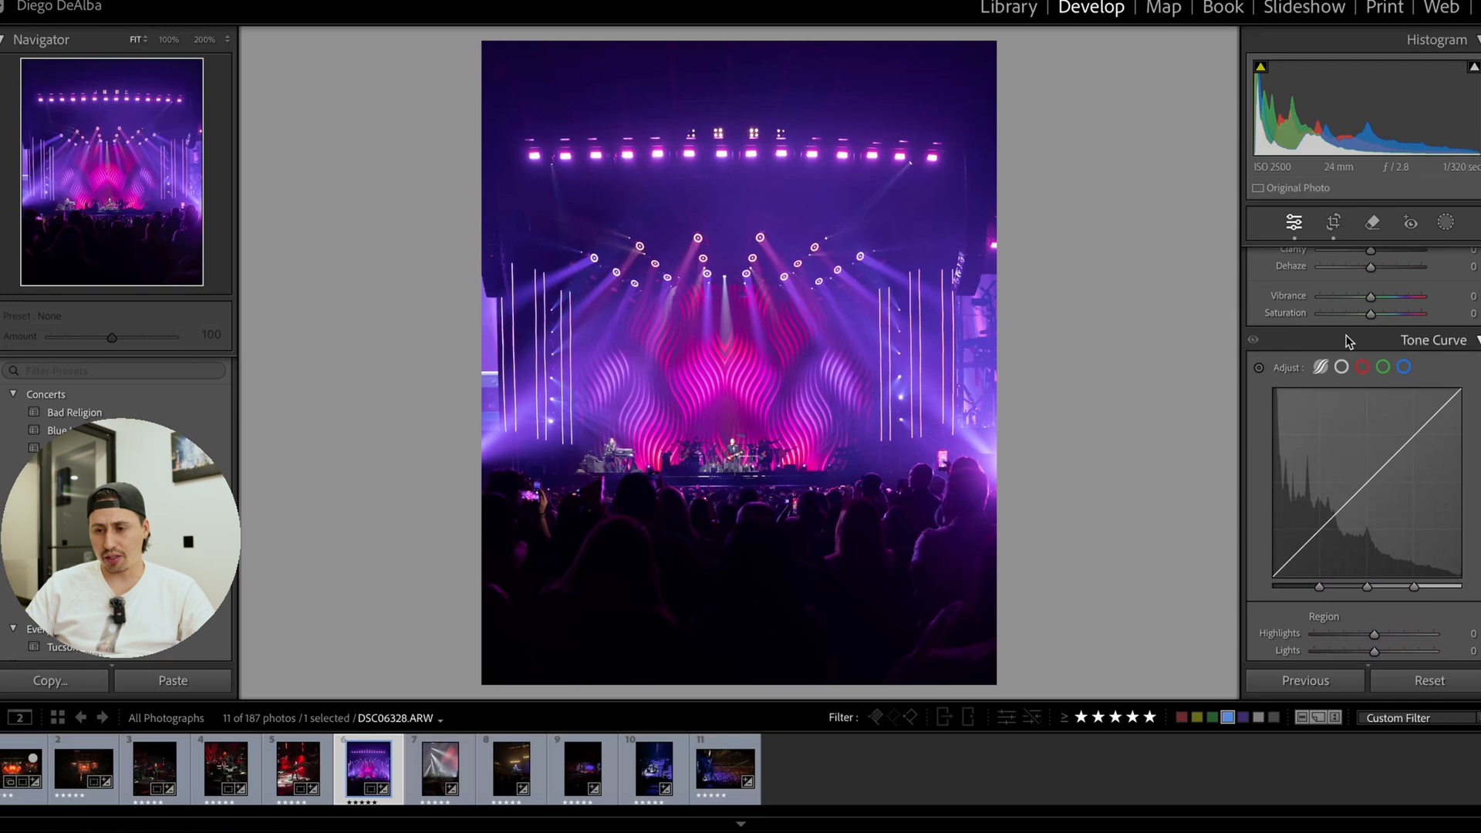
{"action": "left_click_drag", "start_coordinate": [1321, 531], "coordinate": [1326, 540]}
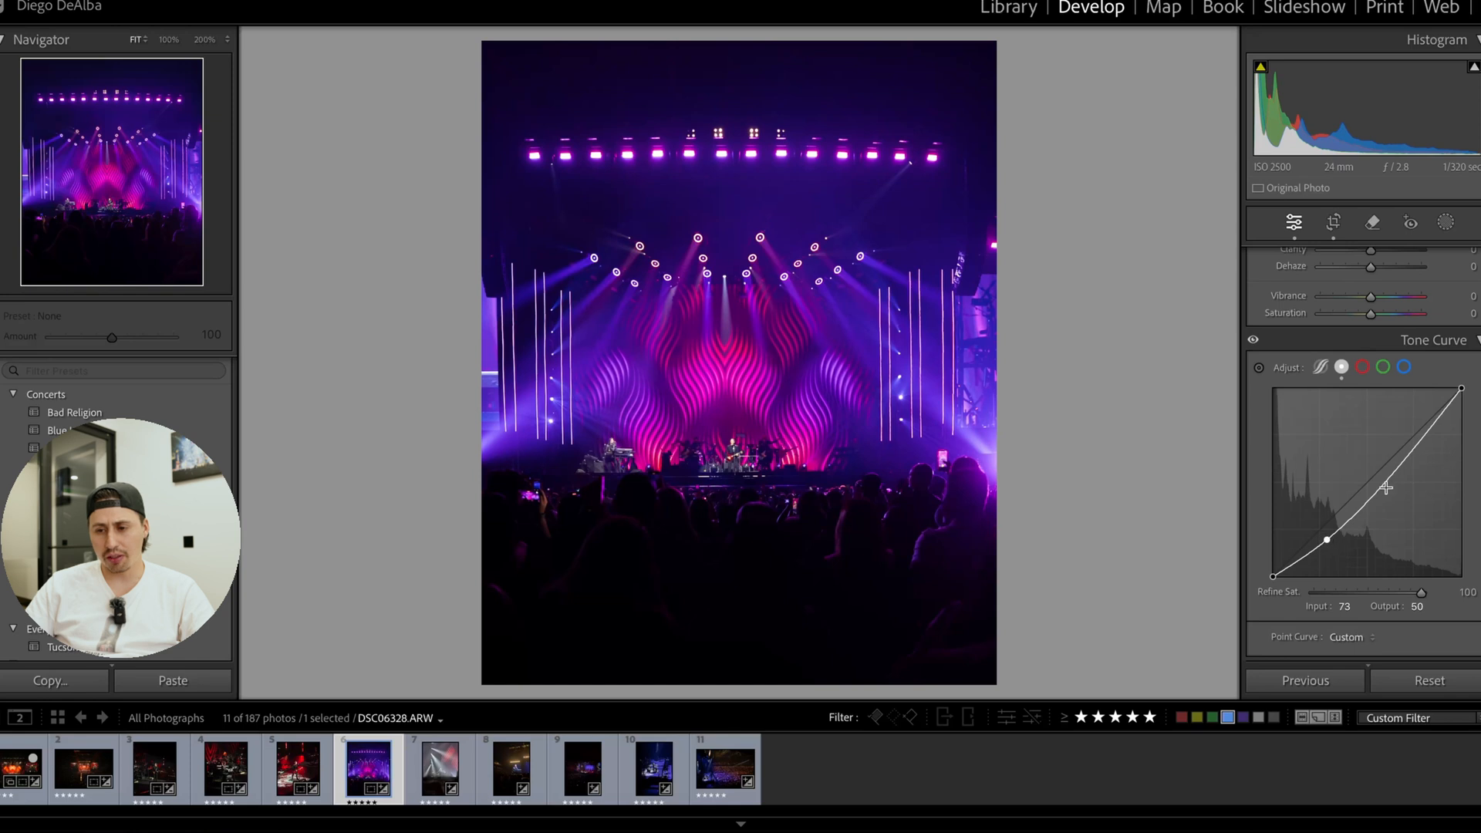
Brighten the purple stage photo's upper tones with a point curve point at input 168, output 174, and inspect the guitarist up close.
{"action": "left_click_drag", "start_coordinate": [1387, 475], "coordinate": [1397, 449]}
{"action": "left_click", "coordinate": [702, 342]}
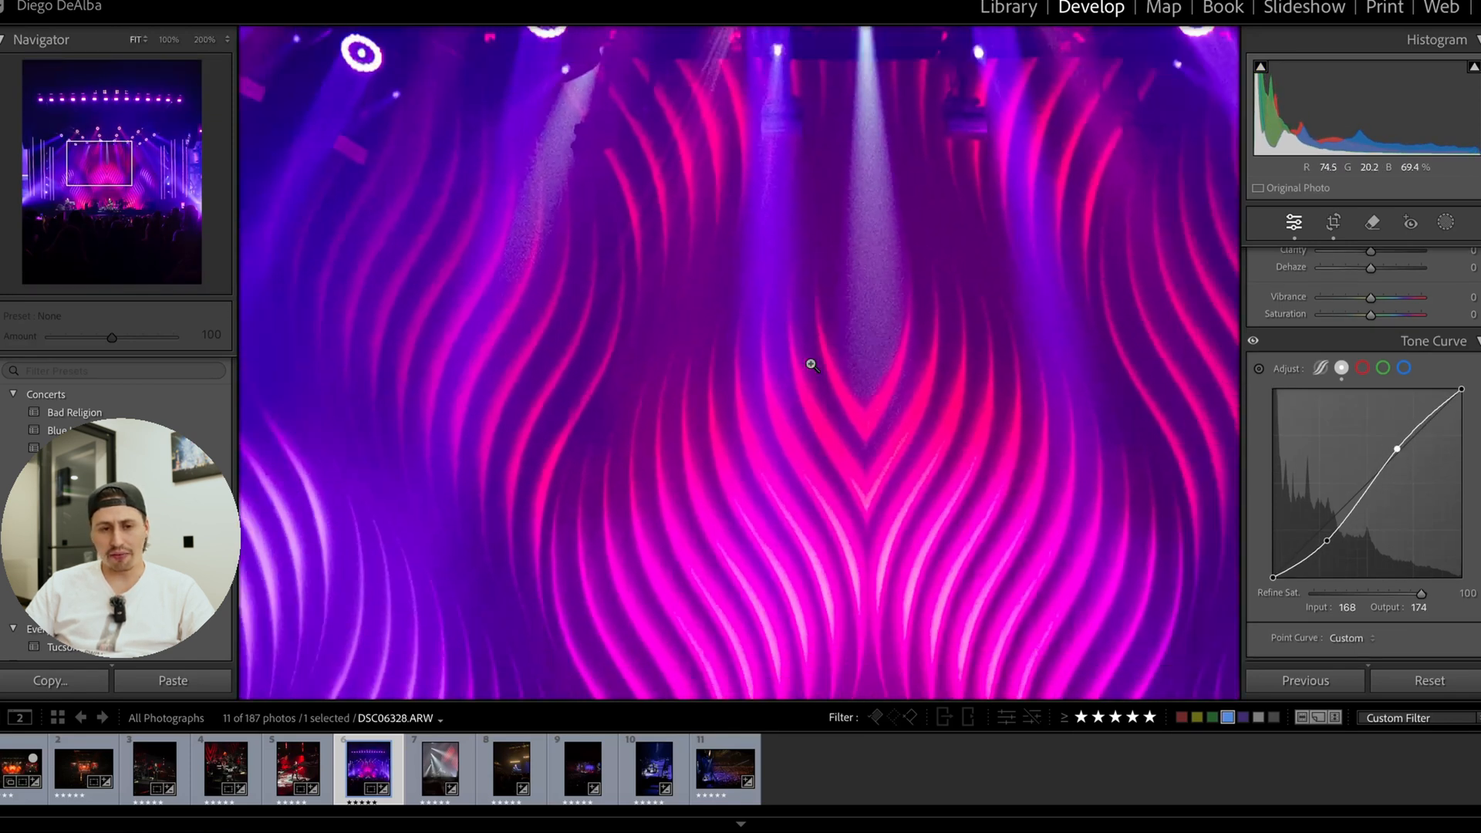
{"action": "left_click", "coordinate": [809, 357]}
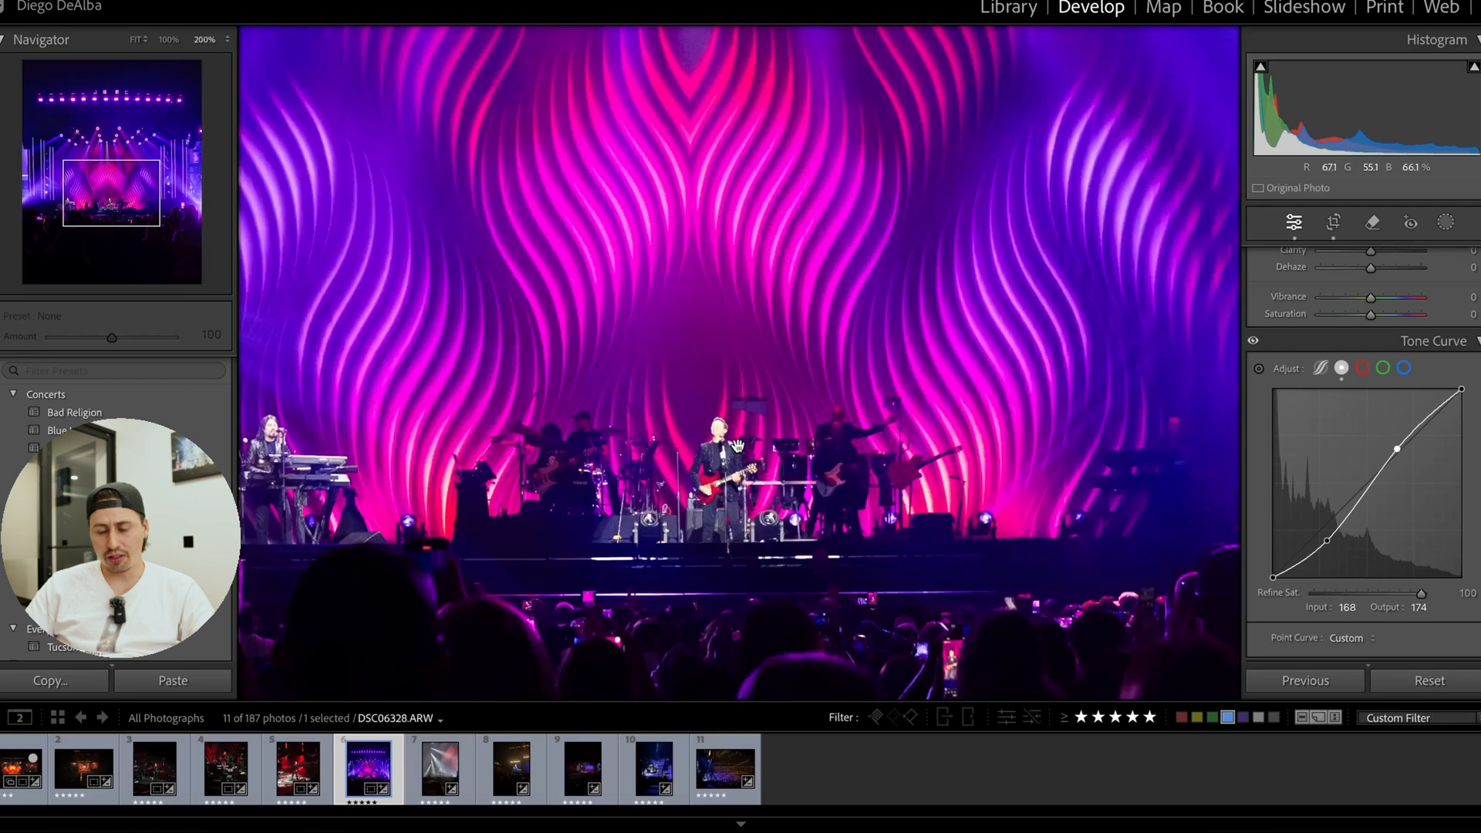
{"action": "left_click", "coordinate": [733, 450]}
{"action": "left_click_drag", "start_coordinate": [723, 416], "coordinate": [727, 428]}
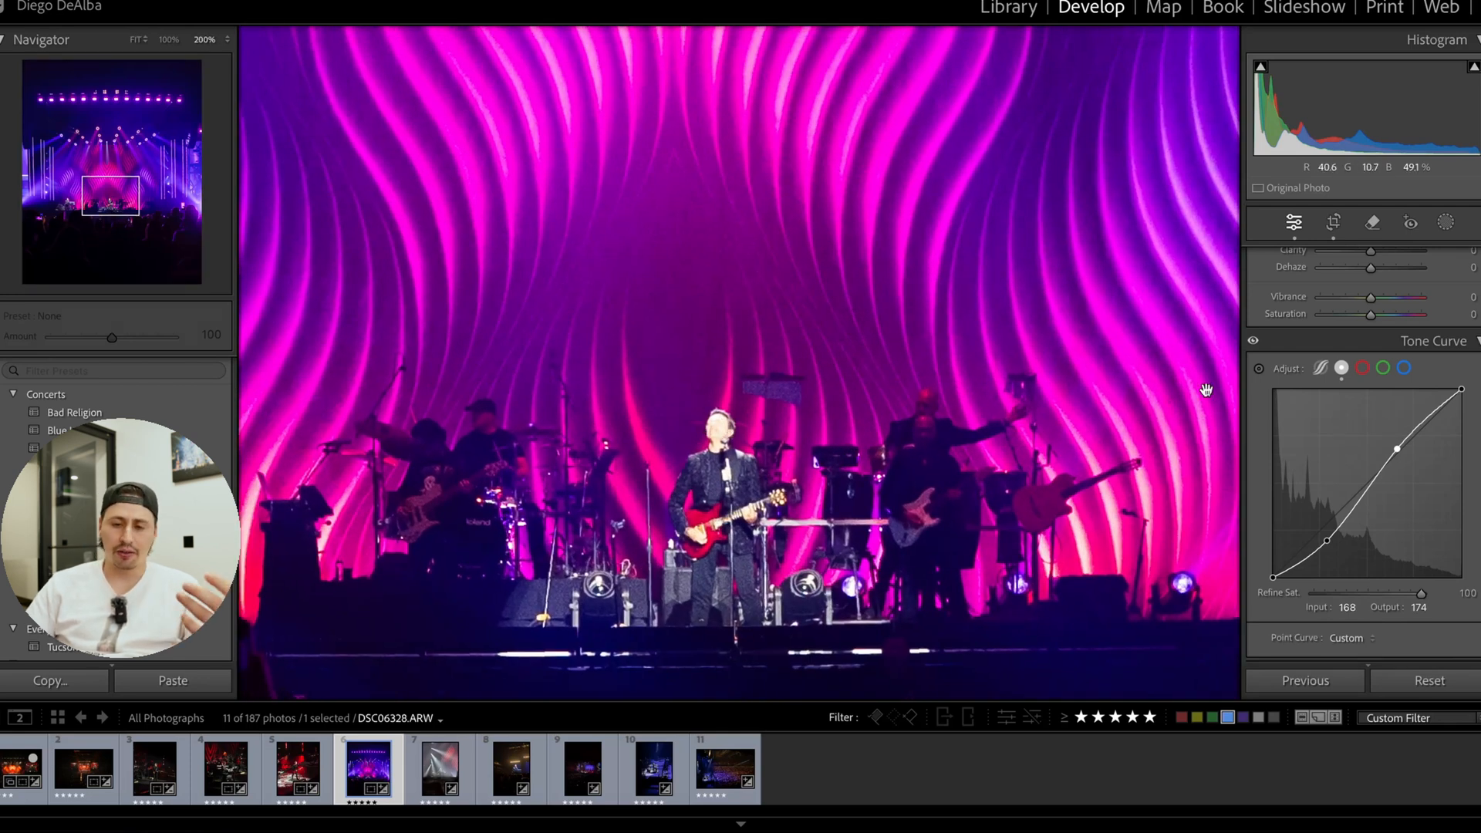
Set the parametric curve's Highlights to −15 and Lights to −49 to recover the guitarist's face.
{"action": "scroll", "coordinate": [1380, 340], "scroll_direction": "up", "scroll_amount": 5}
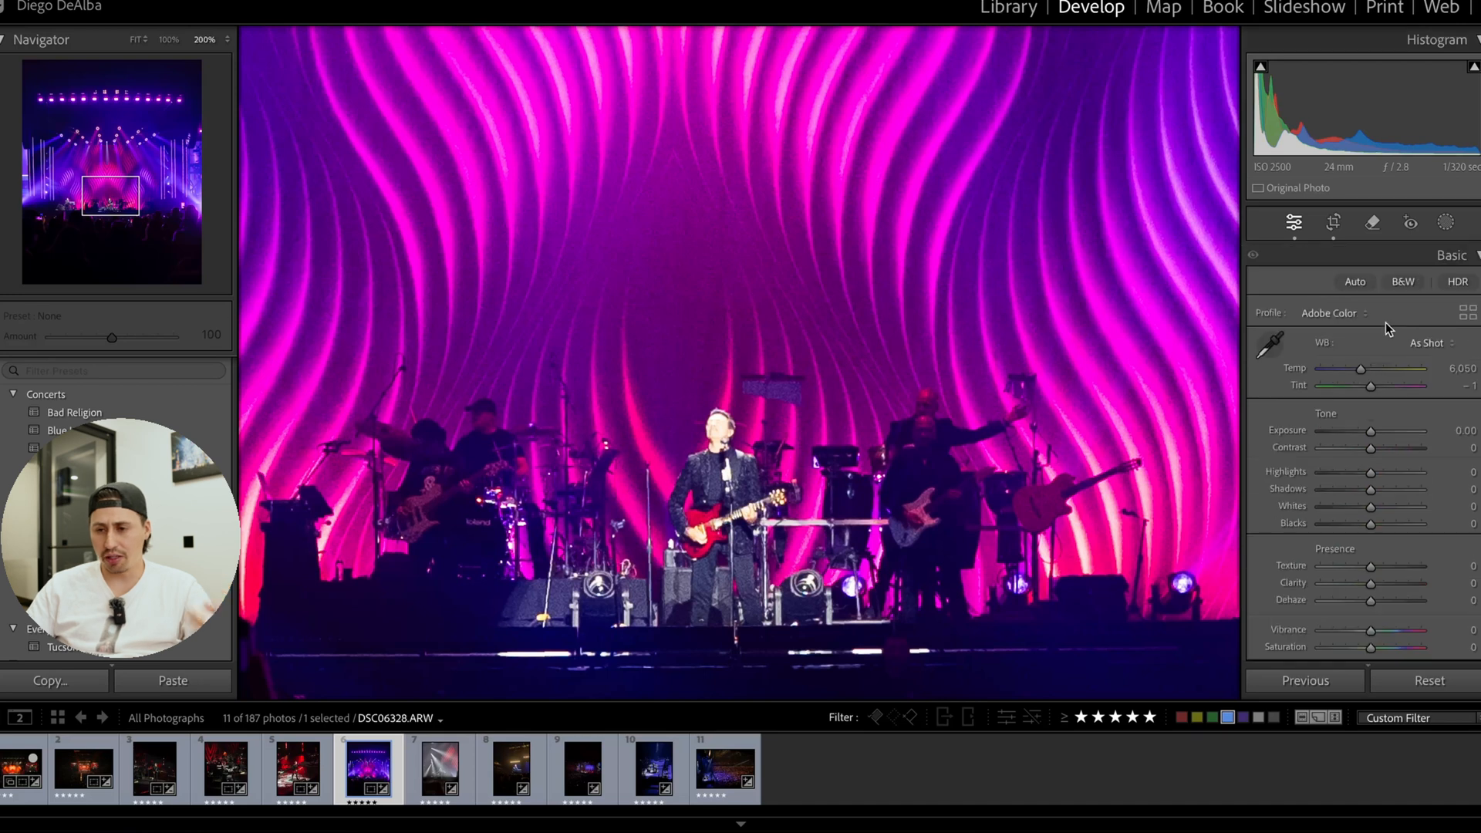
{"action": "scroll", "coordinate": [1338, 464], "scroll_direction": "down", "scroll_amount": 8}
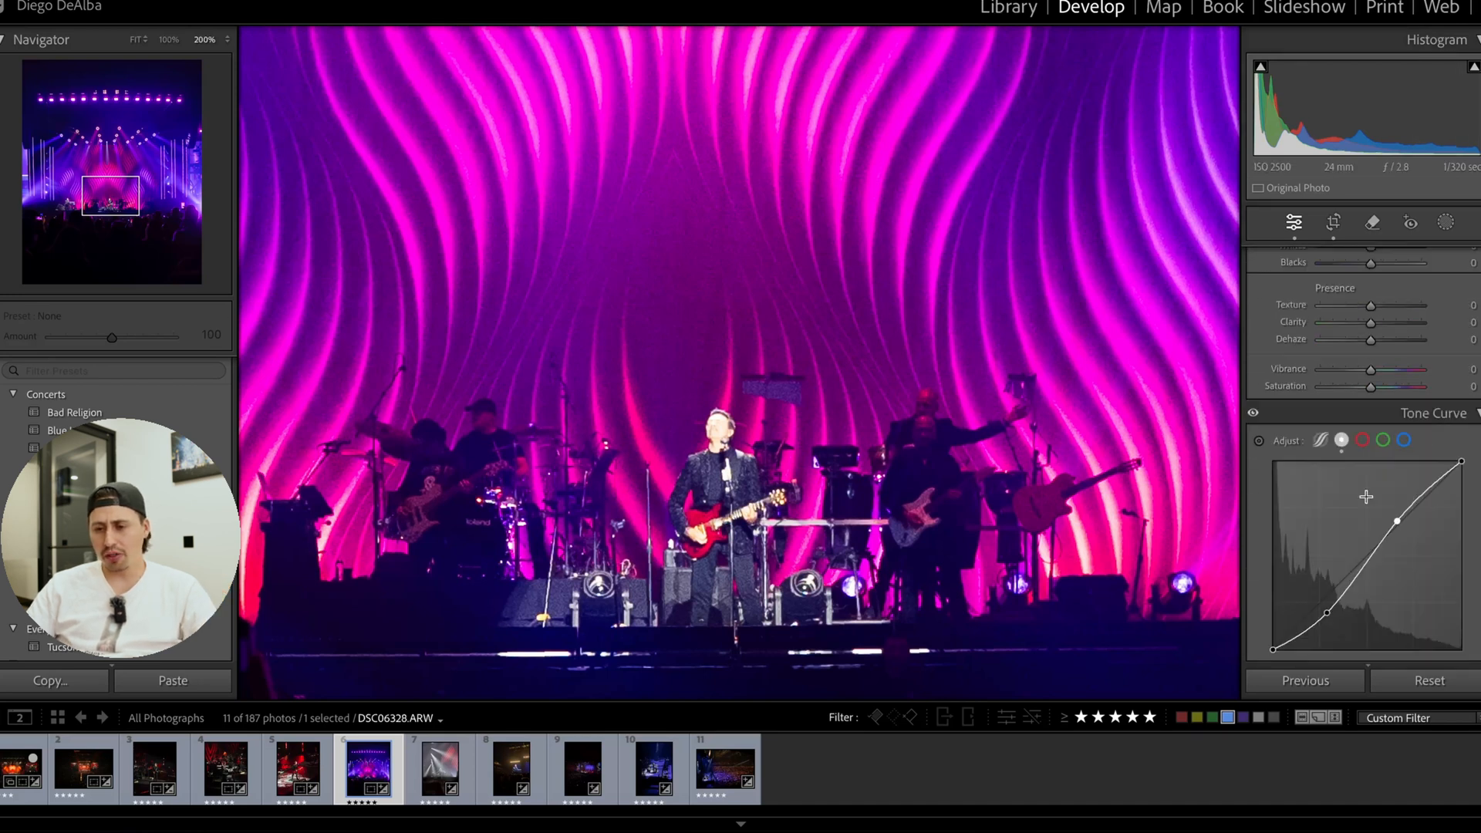
{"action": "scroll", "coordinate": [1336, 463], "scroll_direction": "up", "scroll_amount": 4}
{"action": "left_click", "coordinate": [1321, 494]}
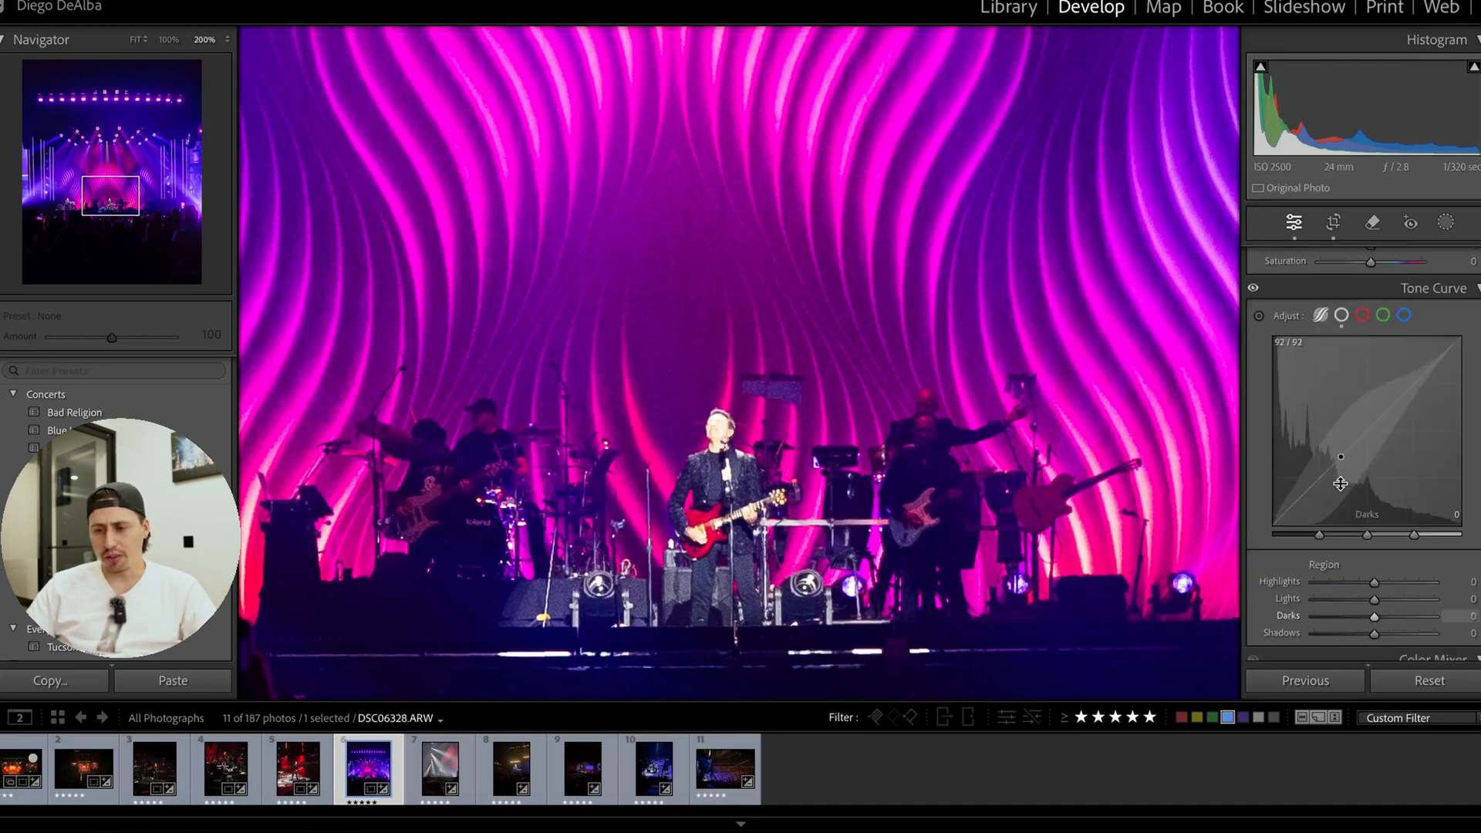
{"action": "scroll", "coordinate": [1341, 471], "scroll_direction": "down", "scroll_amount": 3}
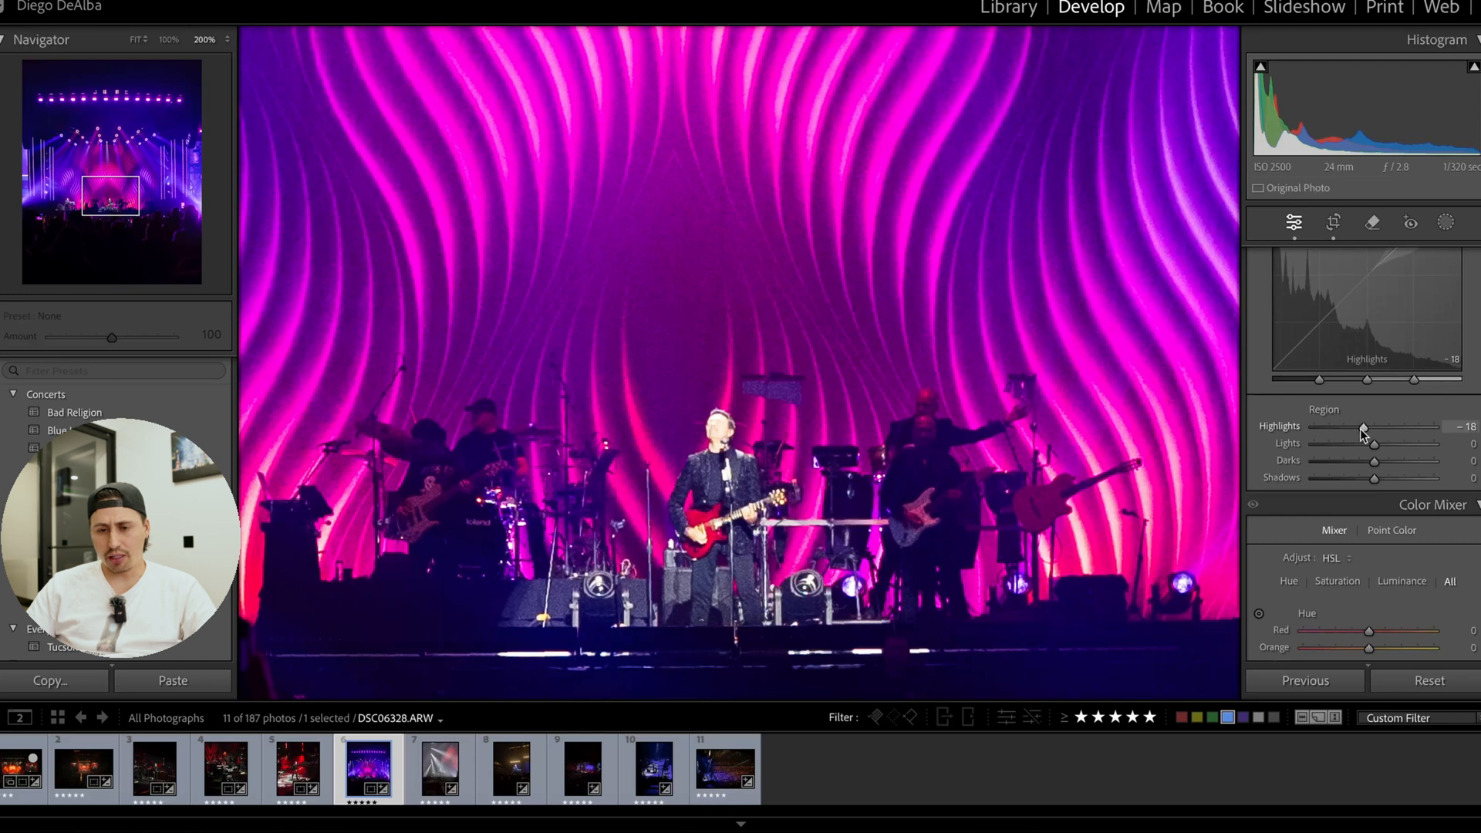
{"action": "mouse_move", "coordinate": [1362, 433]}
{"action": "left_mouse_down"}
{"action": "mouse_move", "coordinate": [1350, 430]}
{"action": "mouse_move", "coordinate": [1389, 432]}
{"action": "mouse_move", "coordinate": [1346, 451]}
{"action": "left_mouse_up"}
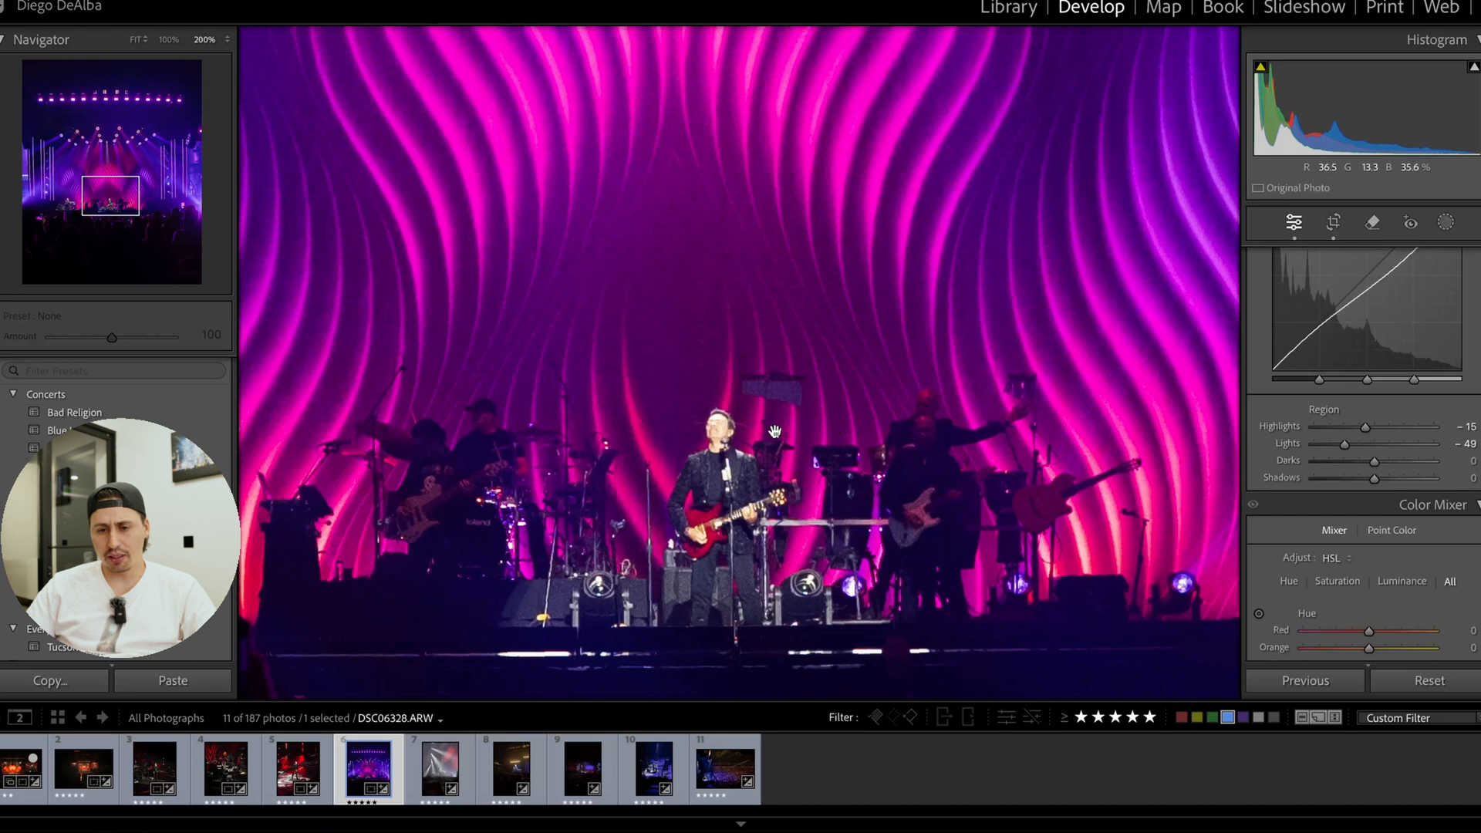
{"action": "left_click", "coordinate": [794, 467]}
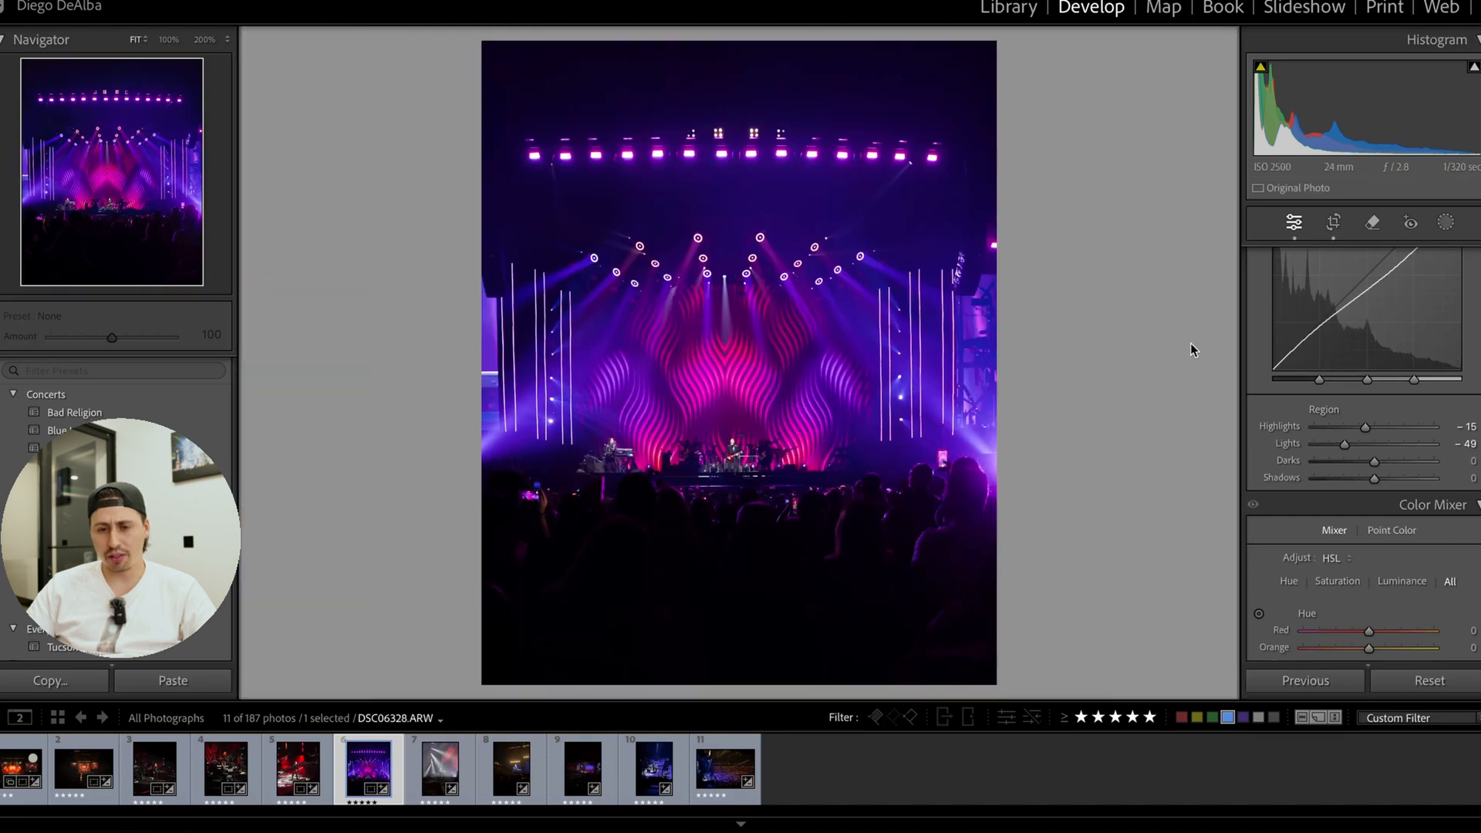
Set Exposure to −0.15, Contrast to +19, Highlights to +9 and Shadows to −15, and compare the before and after versions.
{"action": "scroll", "coordinate": [1373, 447], "scroll_direction": "up", "scroll_amount": 3}
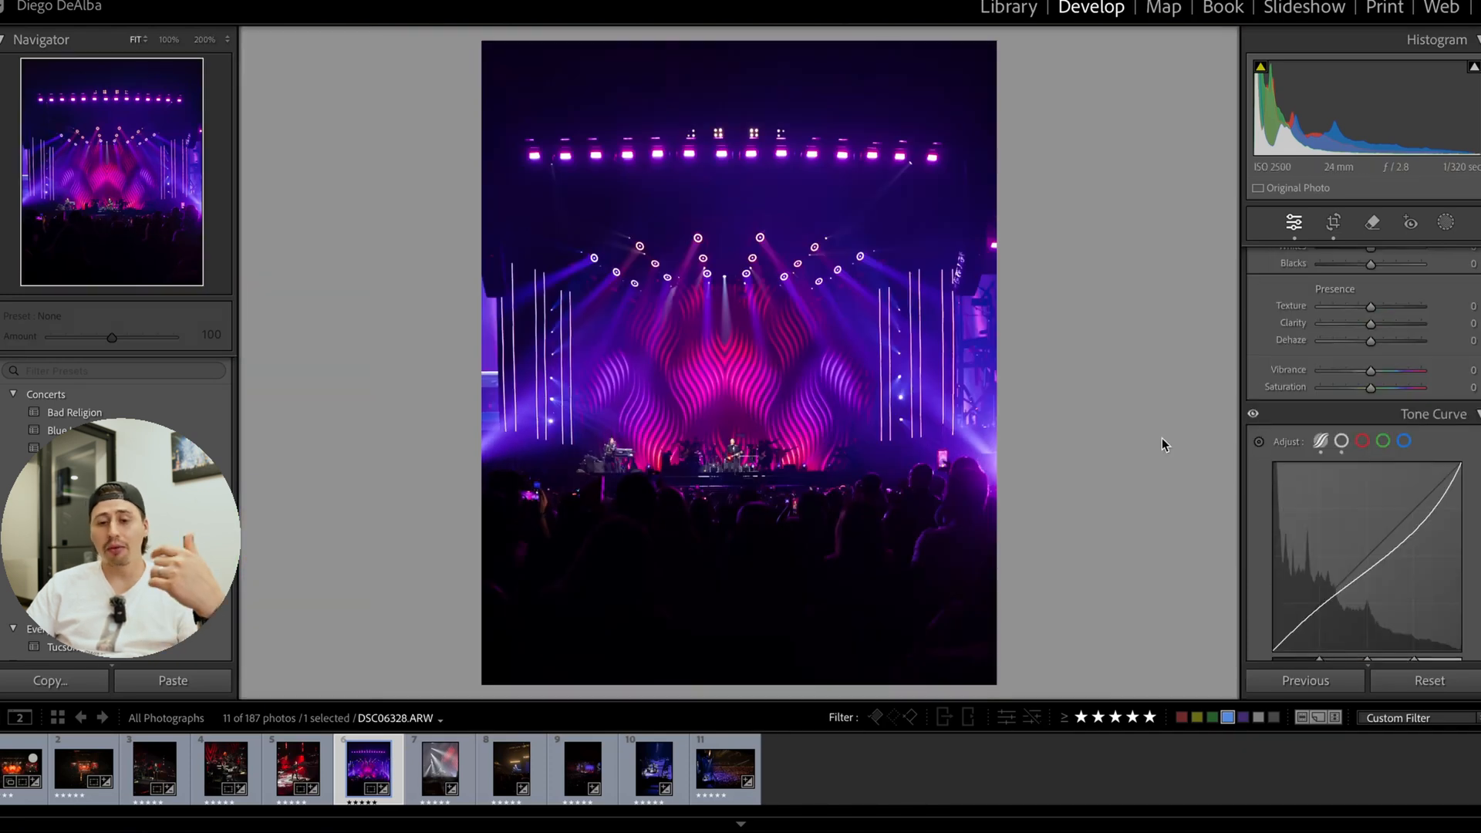
{"action": "scroll", "coordinate": [1404, 415], "scroll_direction": "up", "scroll_amount": 5}
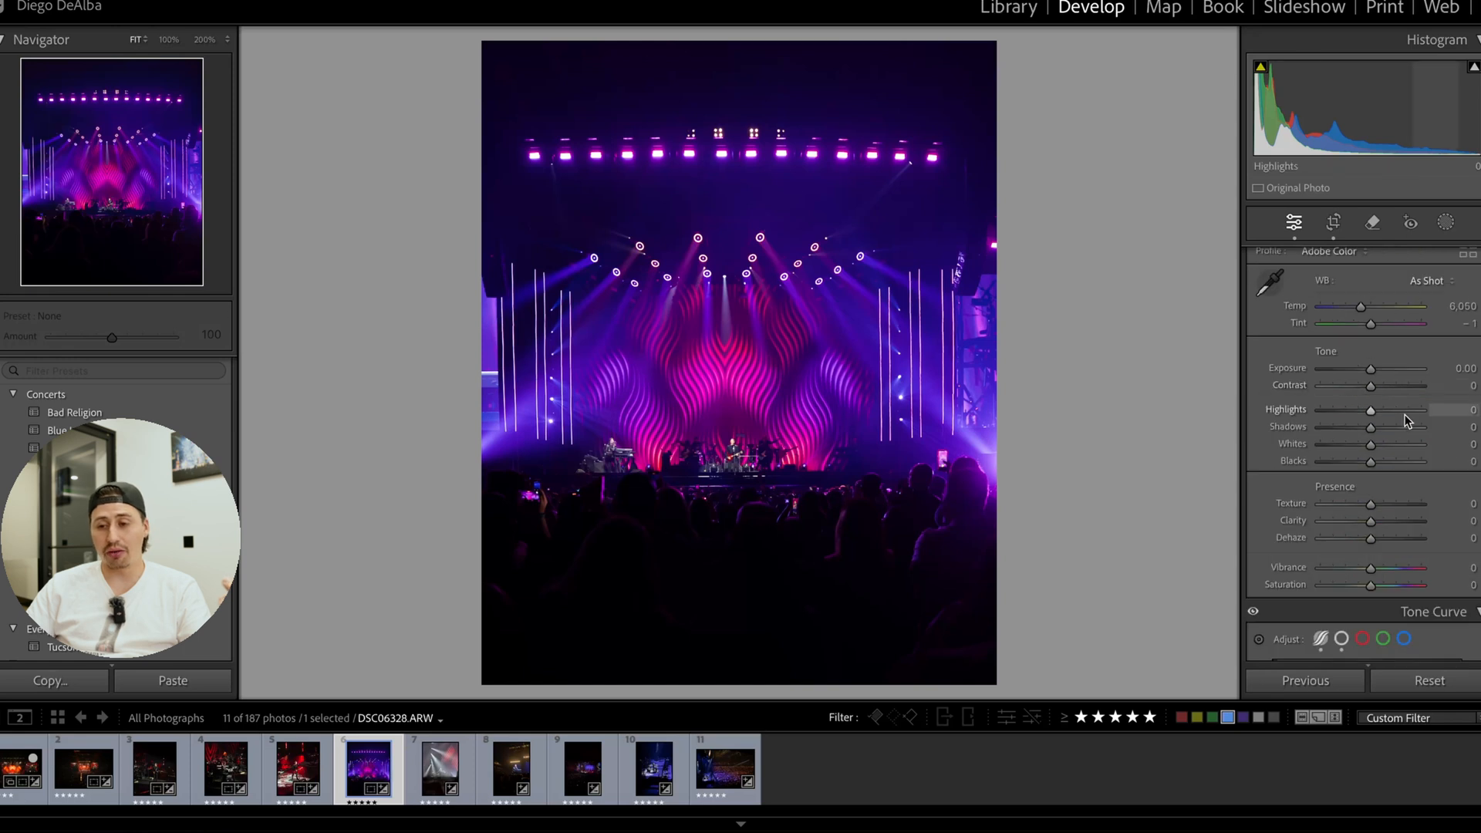
{"action": "left_click_drag", "start_coordinate": [1371, 472], "coordinate": [1371, 432]}
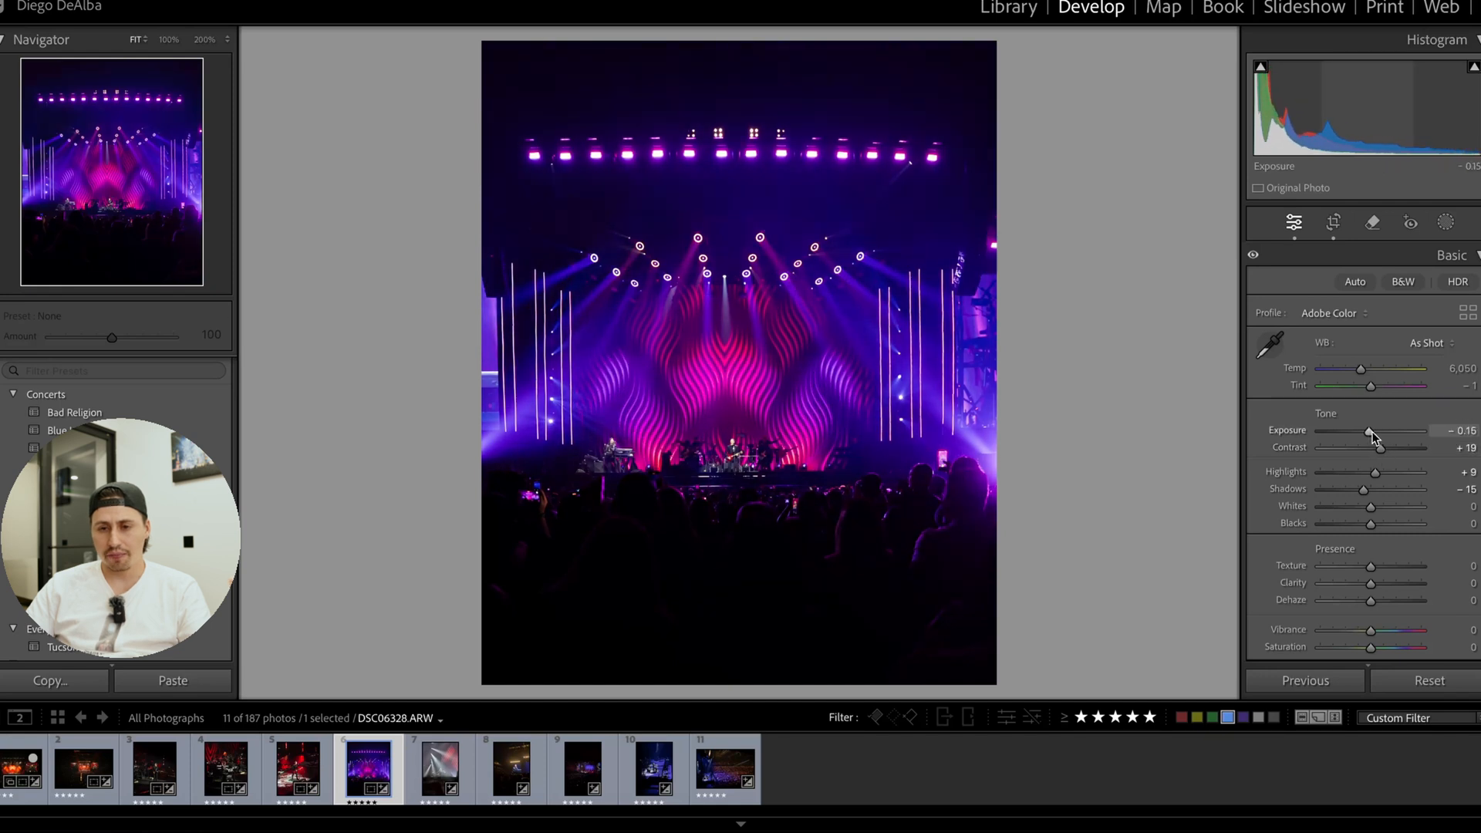
{"action": "key", "text": "y"}
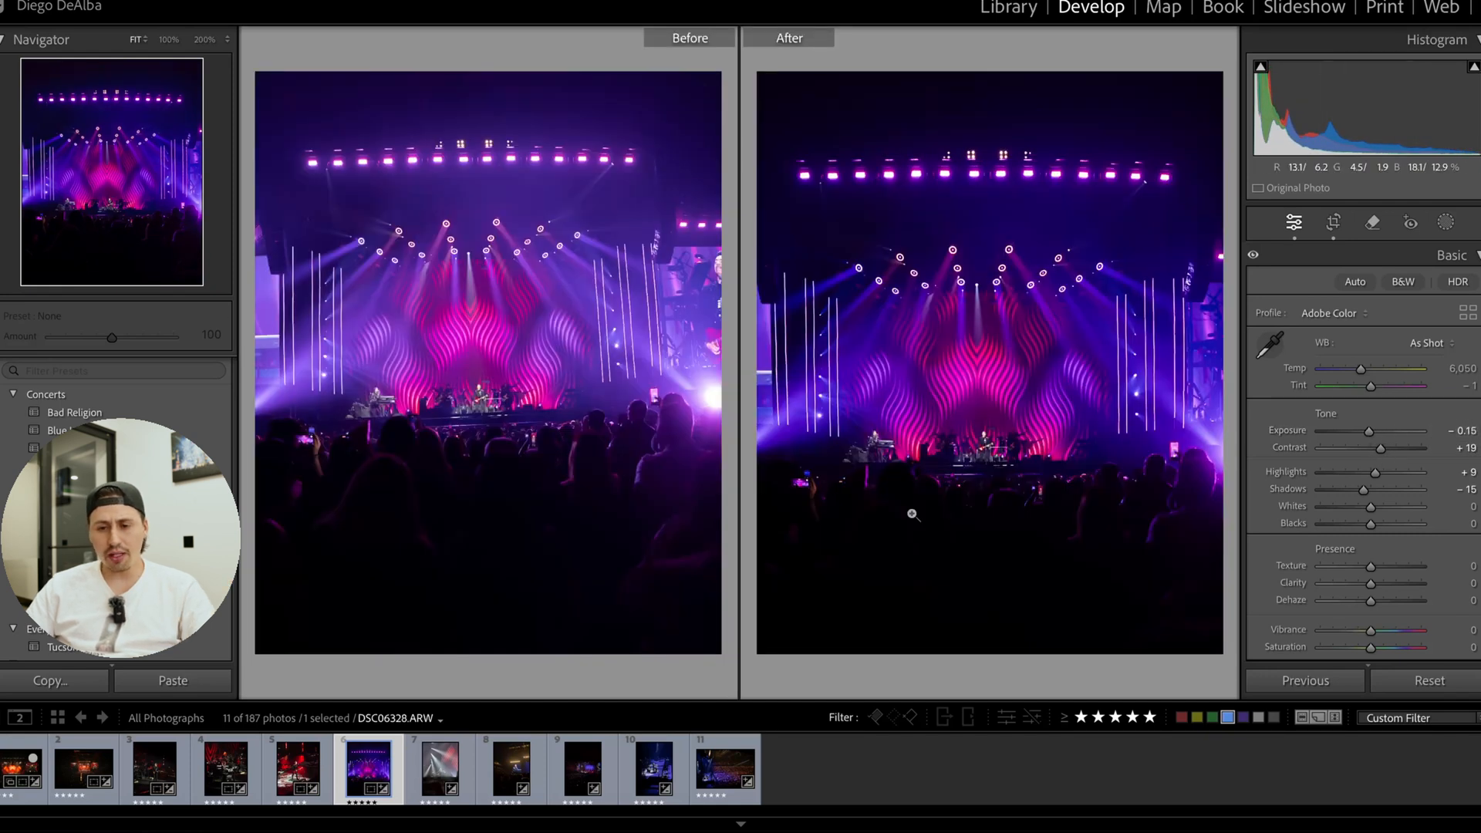
{"action": "key", "text": "y"}
Set the white balance to Temp 6,721 and Tint +33, and raise Clarity to +8.
{"action": "mouse_move", "coordinate": [1370, 386]}
{"action": "left_mouse_down"}
{"action": "mouse_move", "coordinate": [1384, 390]}
{"action": "mouse_move", "coordinate": [1349, 391]}
{"action": "mouse_move", "coordinate": [1370, 390]}
{"action": "mouse_move", "coordinate": [1367, 372]}
{"action": "mouse_move", "coordinate": [1377, 384]}
{"action": "left_mouse_up"}
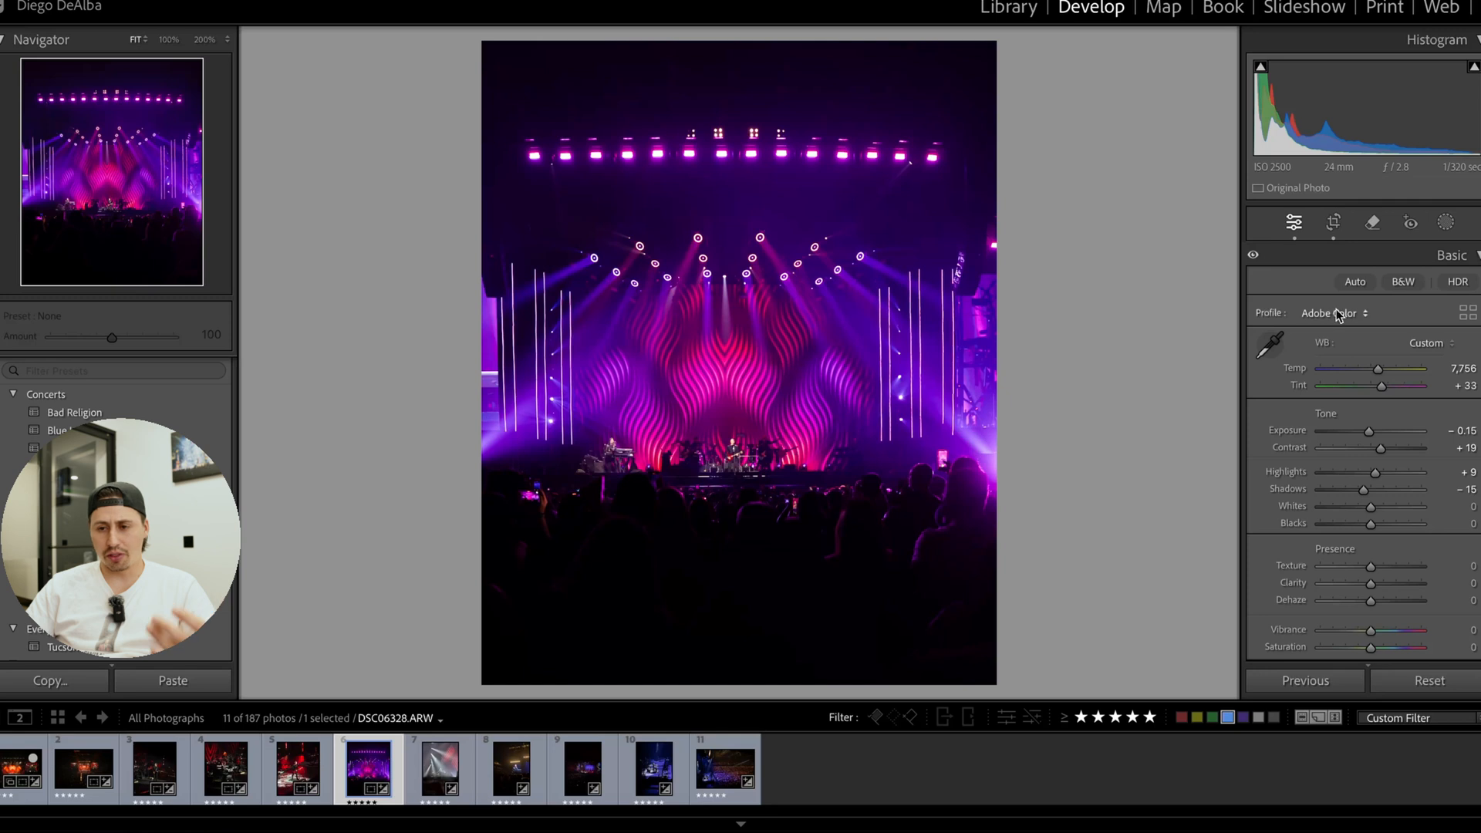
{"action": "left_click_drag", "start_coordinate": [1378, 369], "coordinate": [1368, 374]}
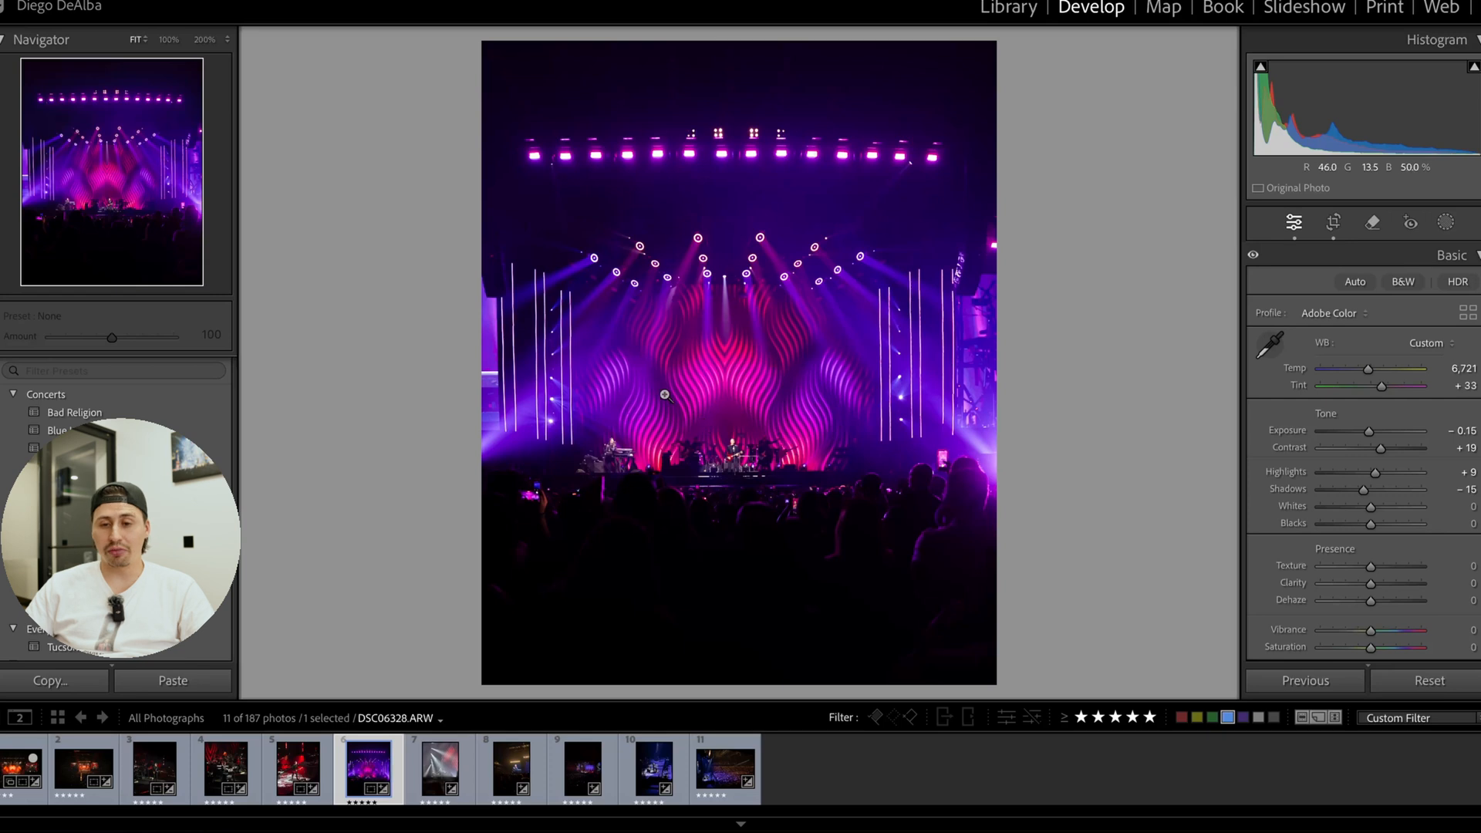
{"action": "scroll", "coordinate": [1300, 564], "scroll_direction": "down", "scroll_amount": 3}
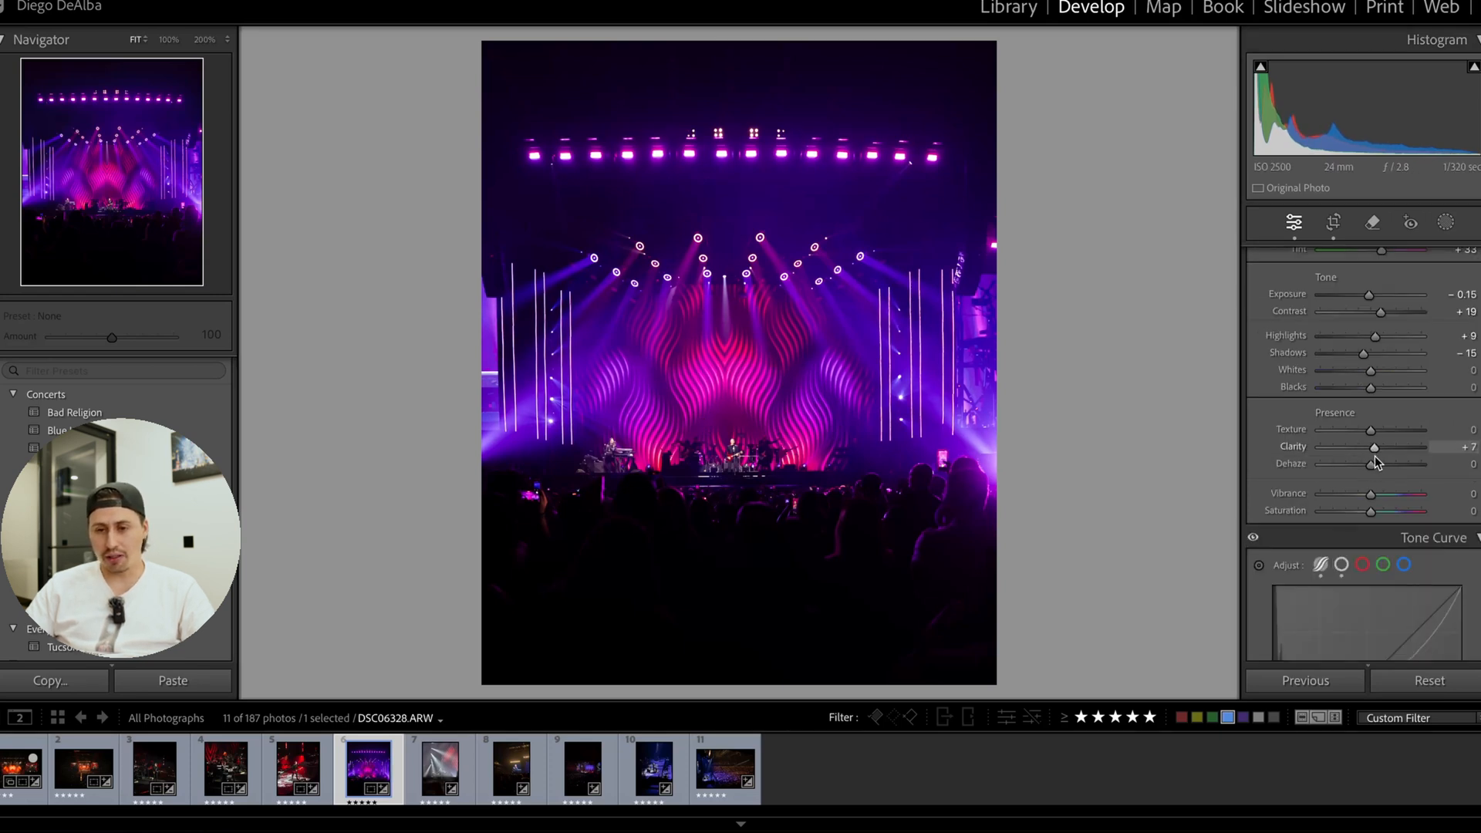
{"action": "scroll", "coordinate": [1387, 512], "scroll_direction": "down", "scroll_amount": 6}
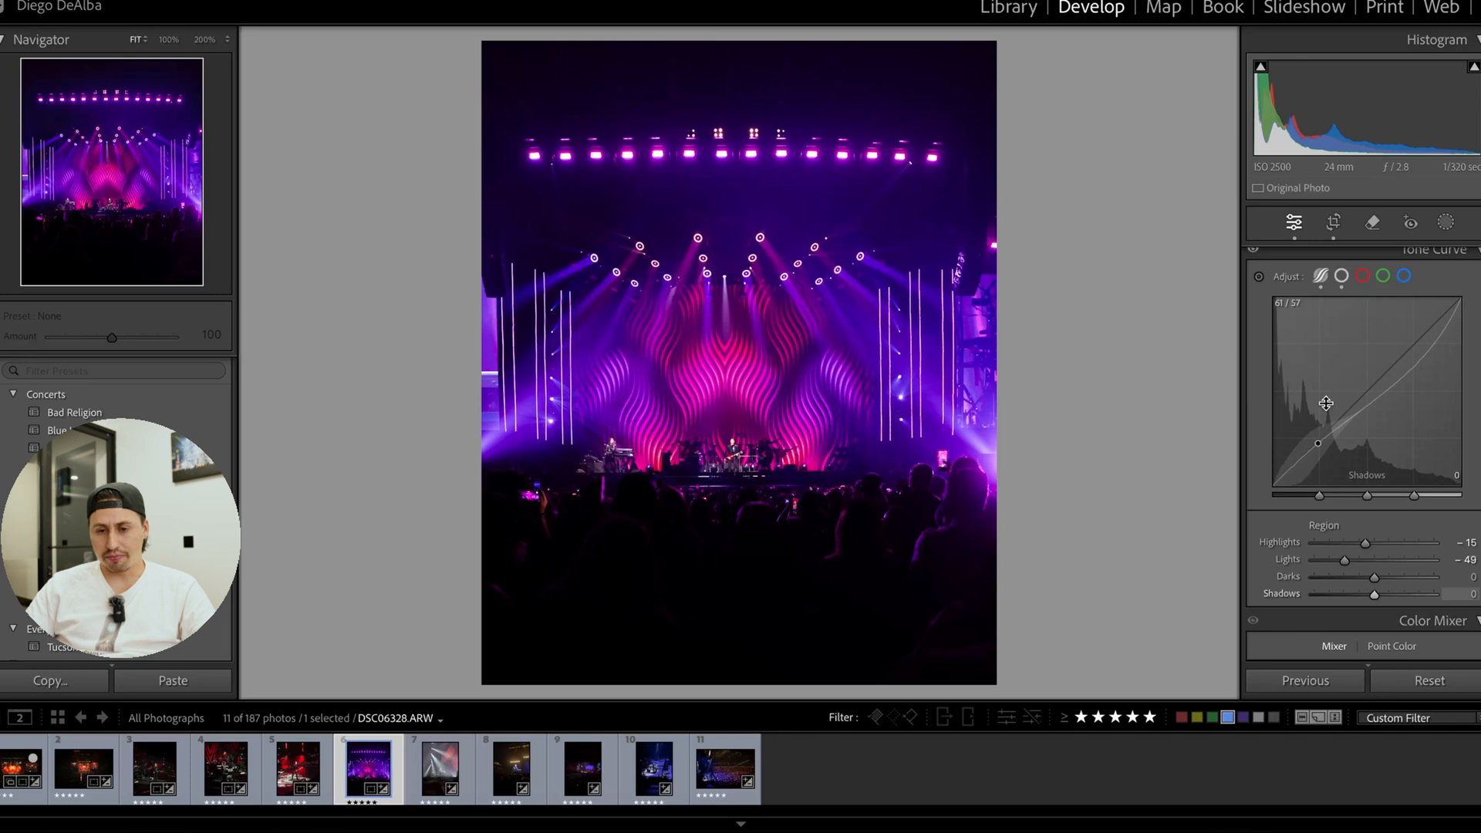
Add a linear gradient mask that covers the crowd and fades out at the stage edge.
{"action": "left_click", "coordinate": [1446, 222]}
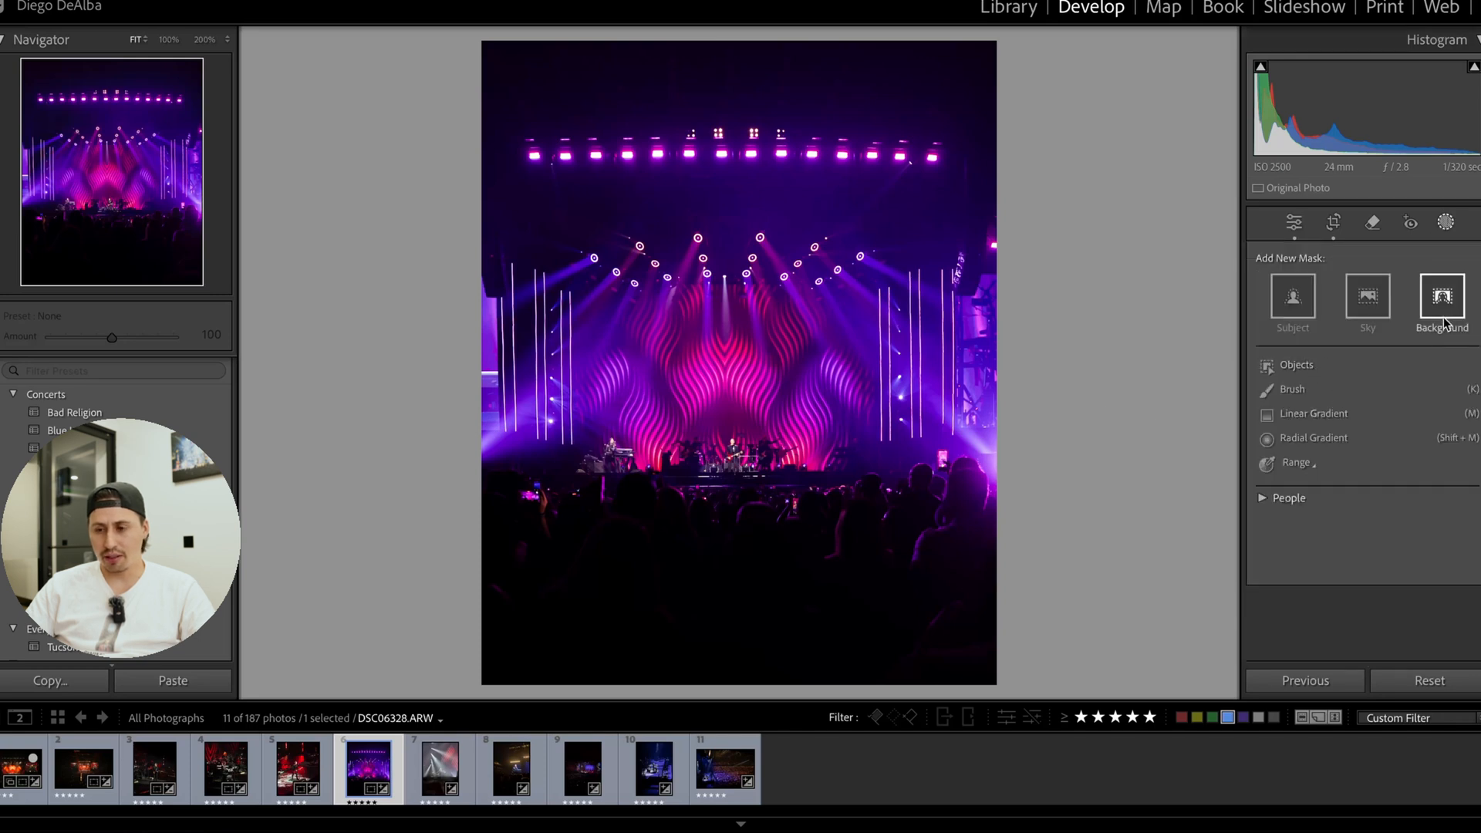
{"action": "left_click", "coordinate": [1313, 413]}
{"action": "left_click_drag", "start_coordinate": [706, 497], "coordinate": [709, 392]}
{"action": "left_click_drag", "start_coordinate": [705, 446], "coordinate": [705, 486]}
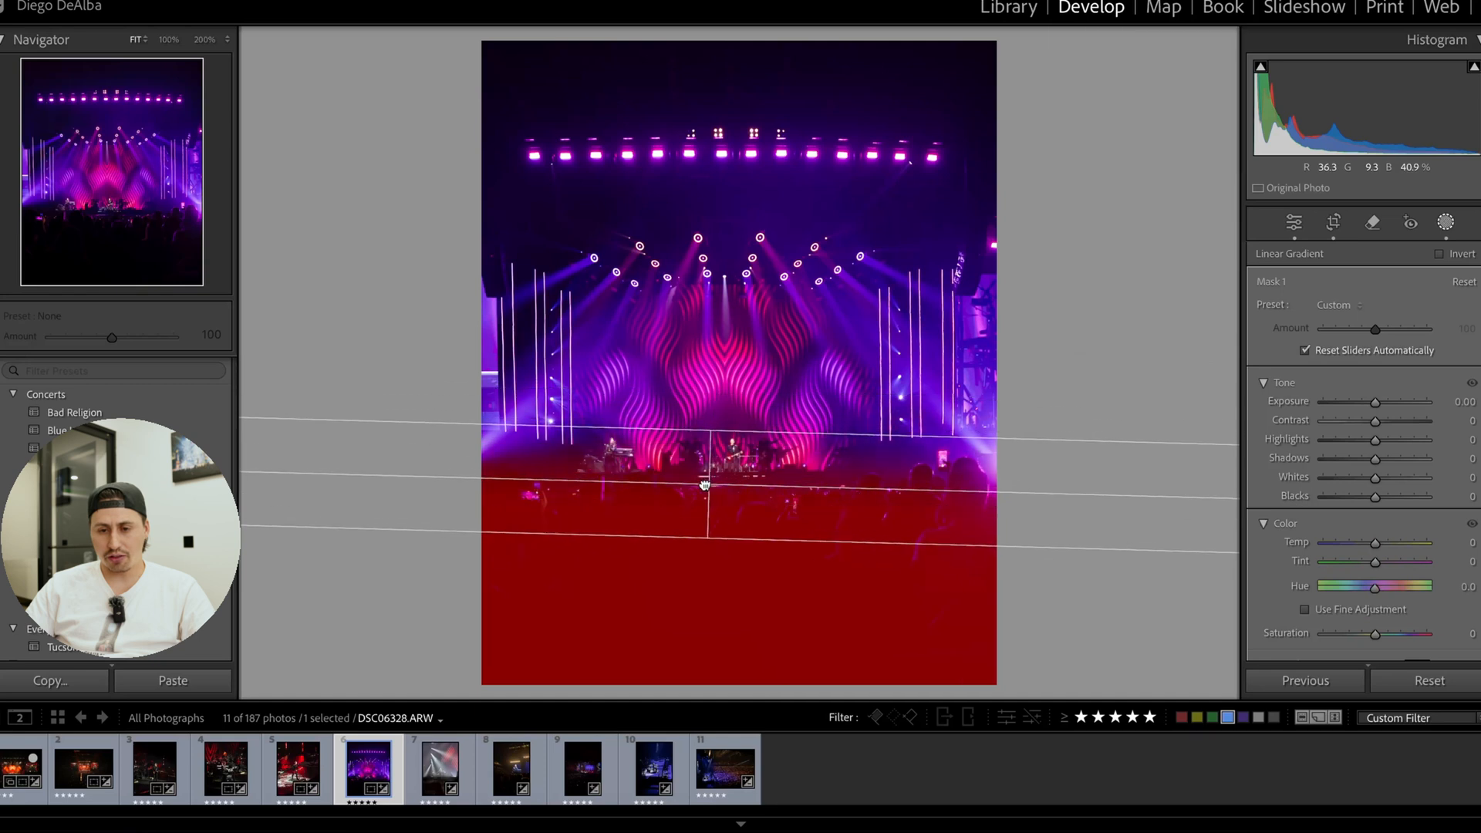
Set the crowd mask's Exposure to 1.05, level the gradient, and leave masking.
{"action": "left_click", "coordinate": [1381, 405]}
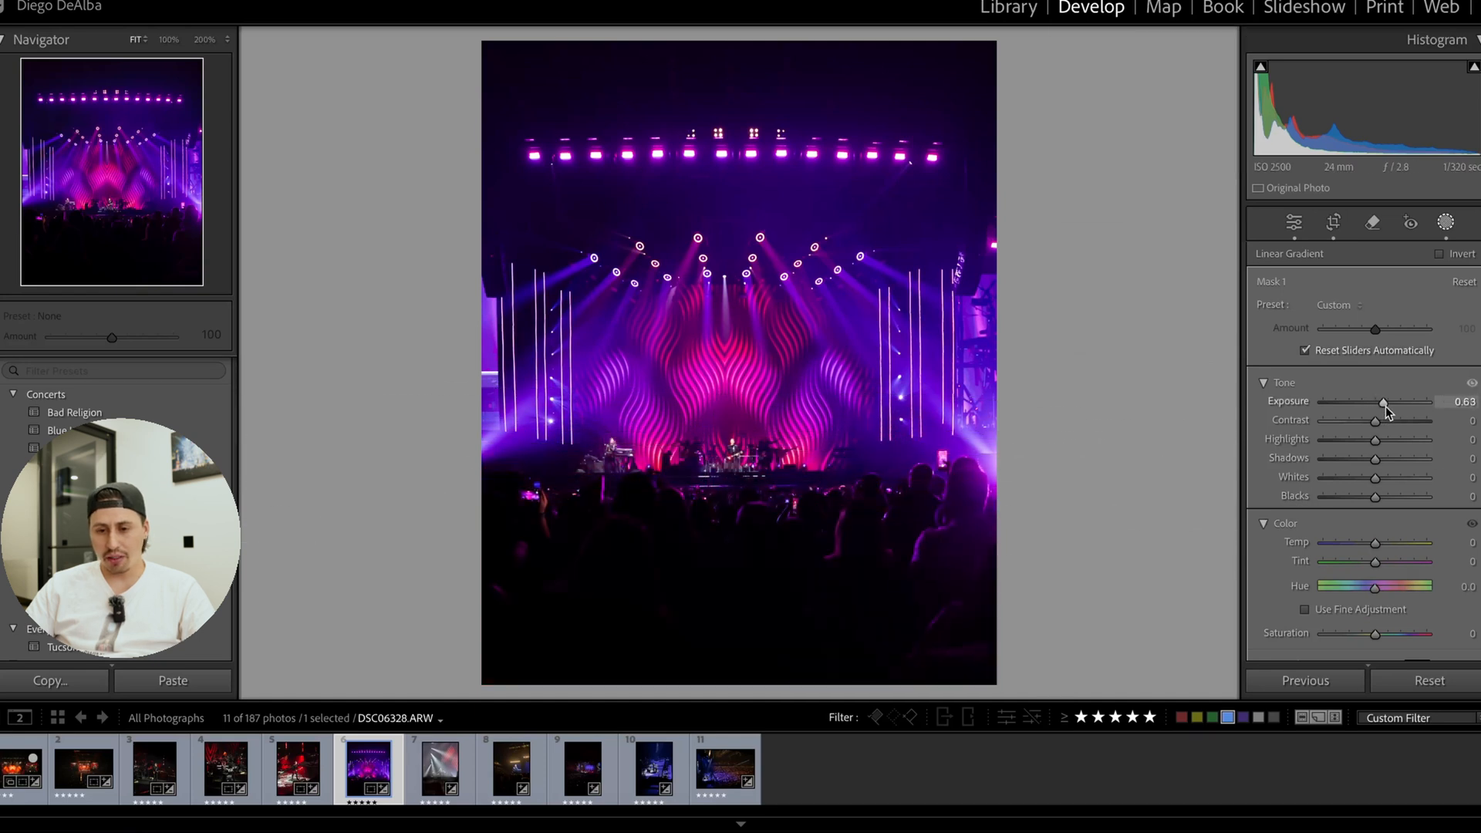
{"action": "left_click_drag", "start_coordinate": [1391, 407], "coordinate": [1389, 407]}
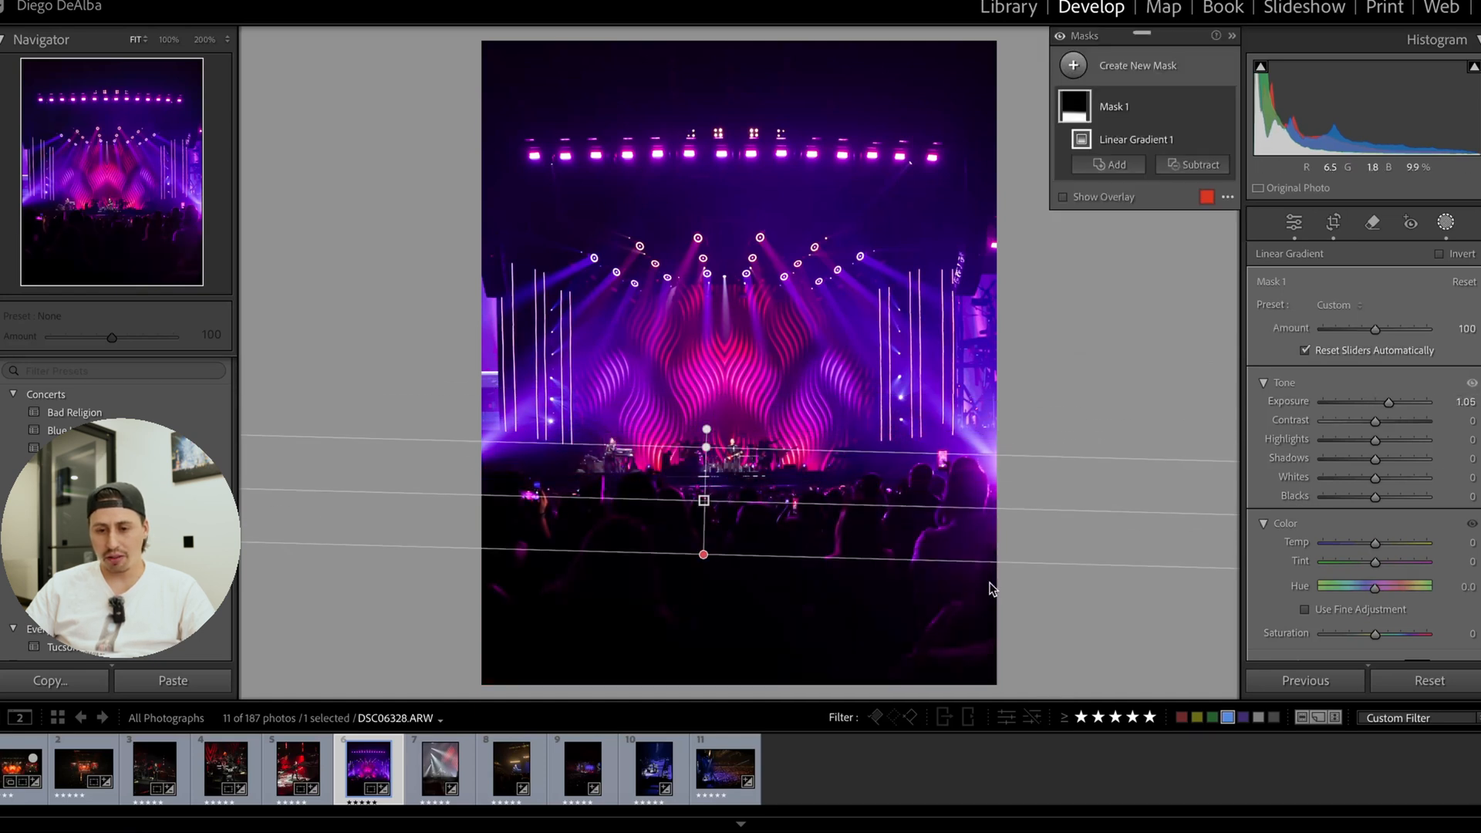
{"action": "left_click_drag", "start_coordinate": [1088, 497], "coordinate": [1097, 506]}
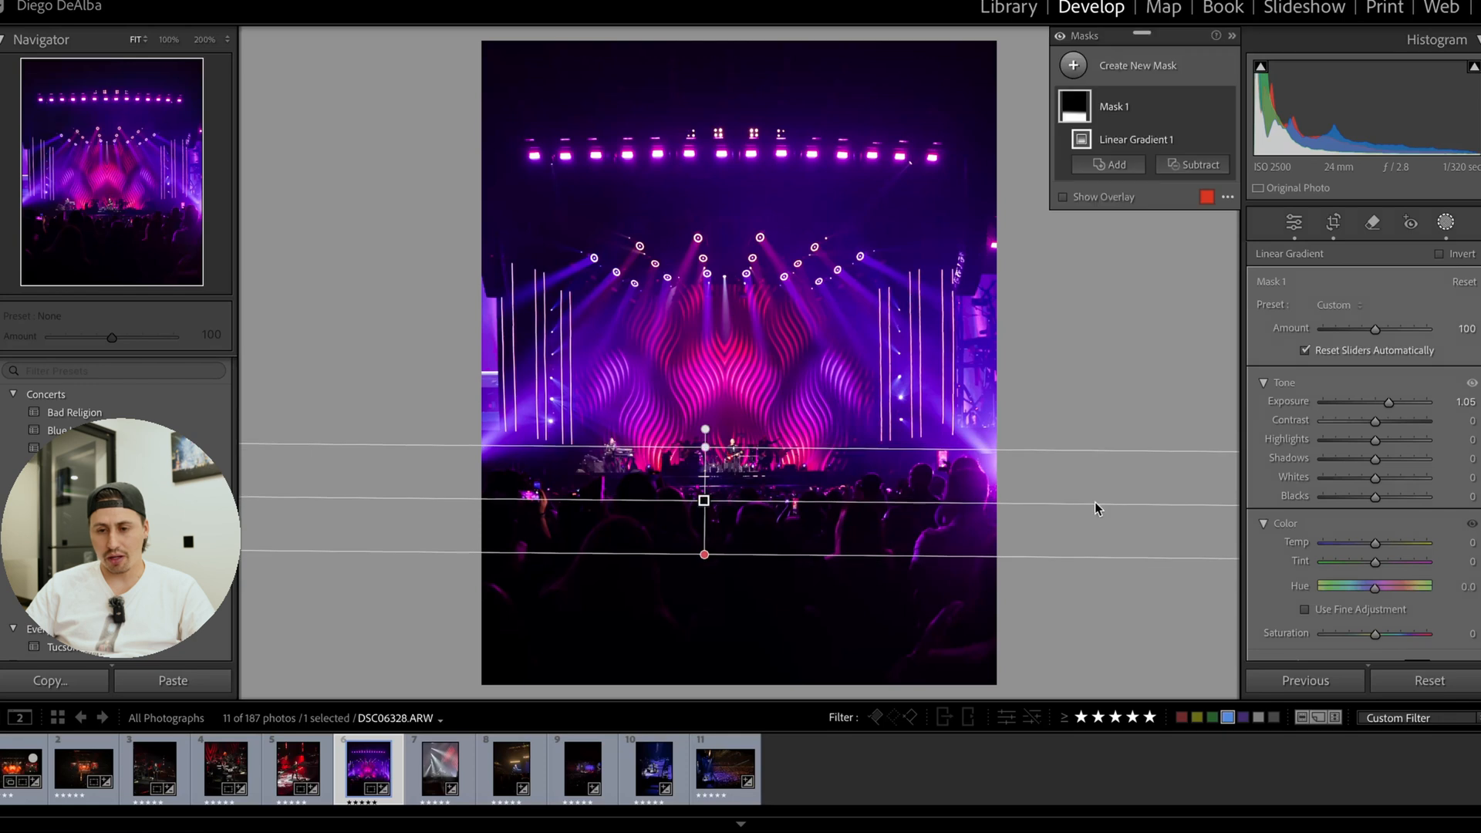
{"action": "left_click", "coordinate": [1334, 226]}
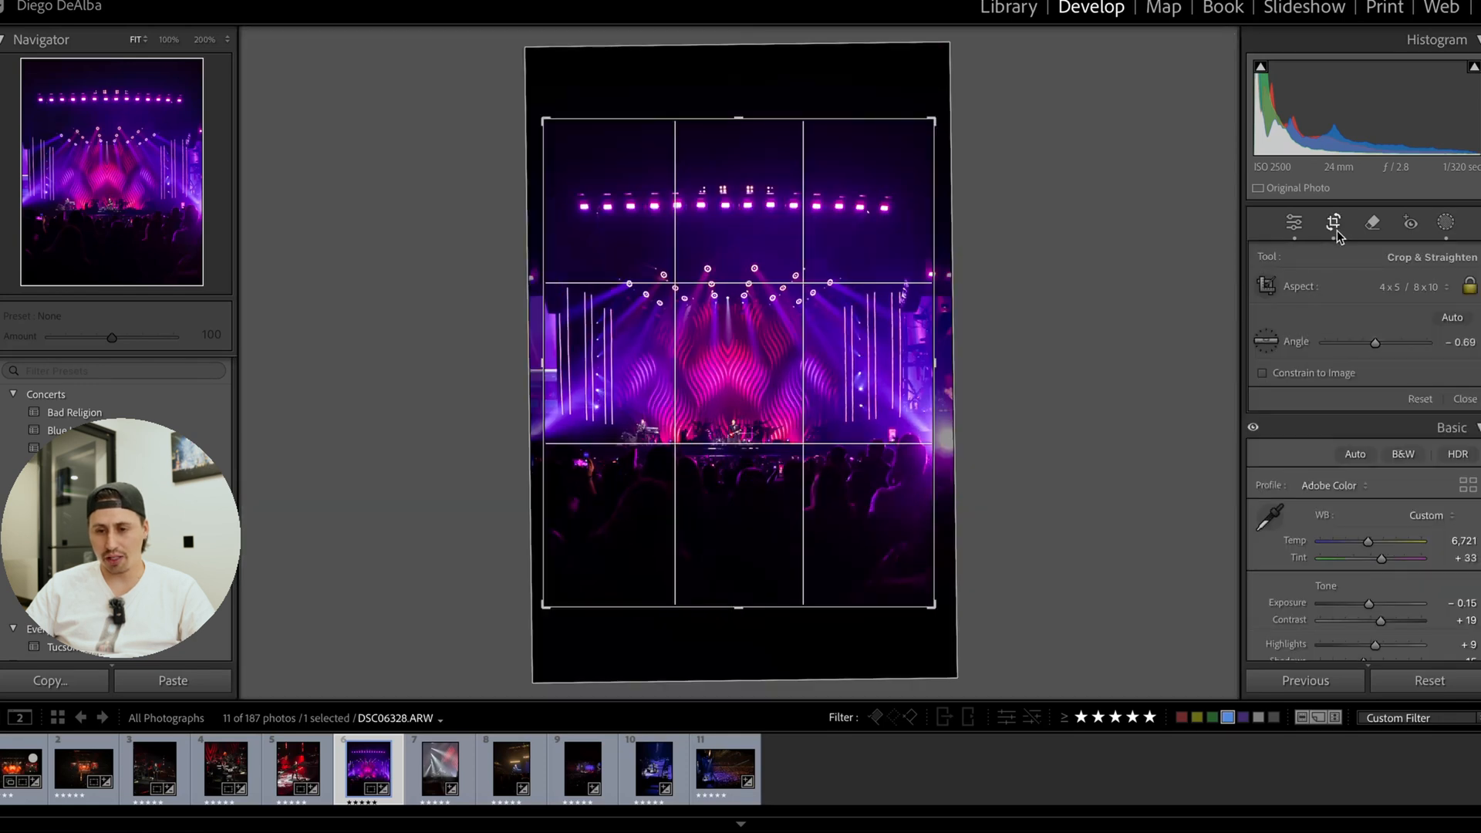
{"action": "left_click", "coordinate": [1334, 225]}
Set the post-crop vignette Amount to −34 and compare the stage photo's before and after versions.
{"action": "scroll", "coordinate": [1380, 552], "scroll_direction": "down", "scroll_amount": 10}
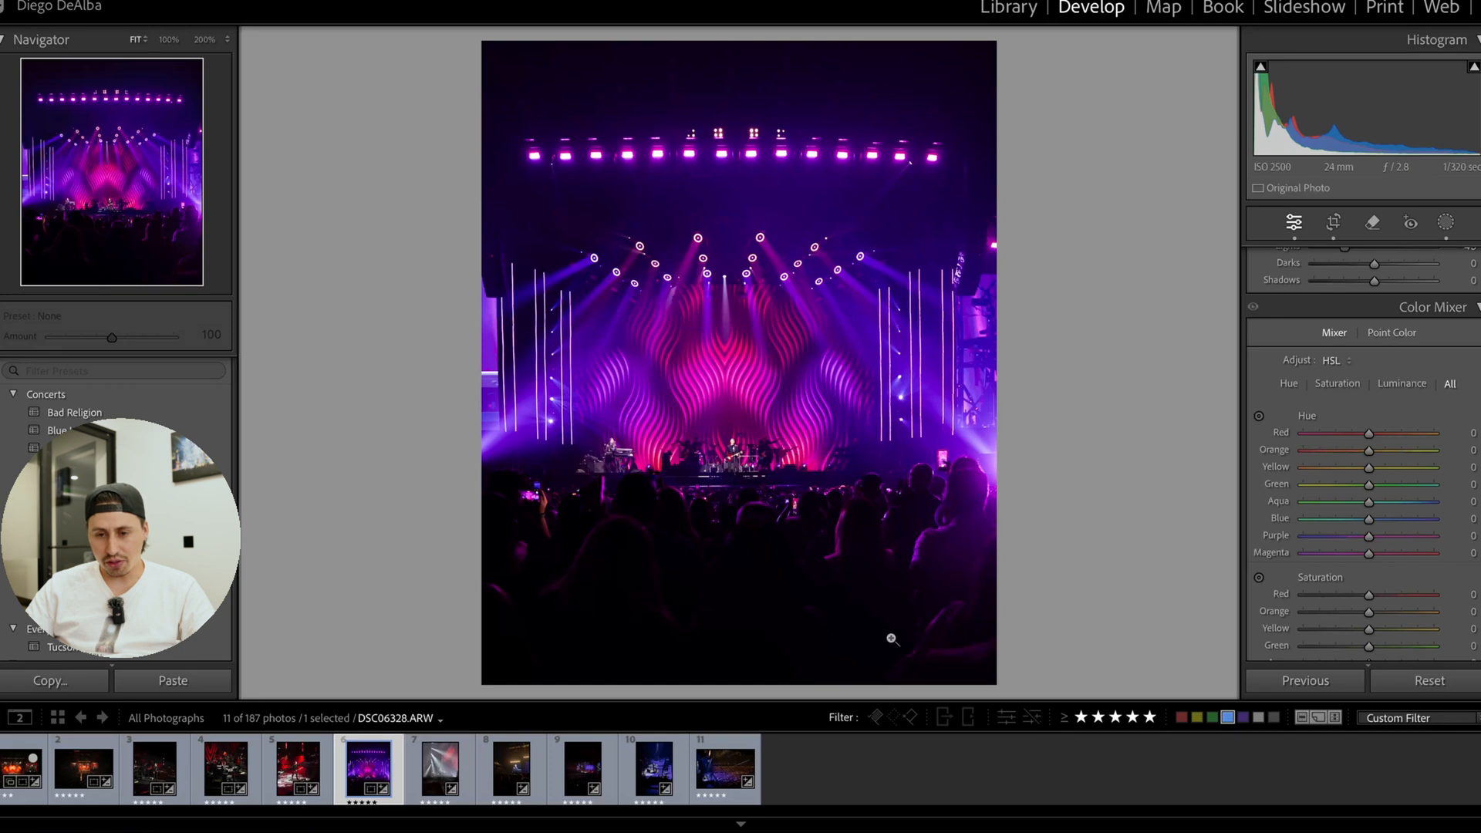
{"action": "scroll", "coordinate": [1468, 455], "scroll_direction": "down", "scroll_amount": 10}
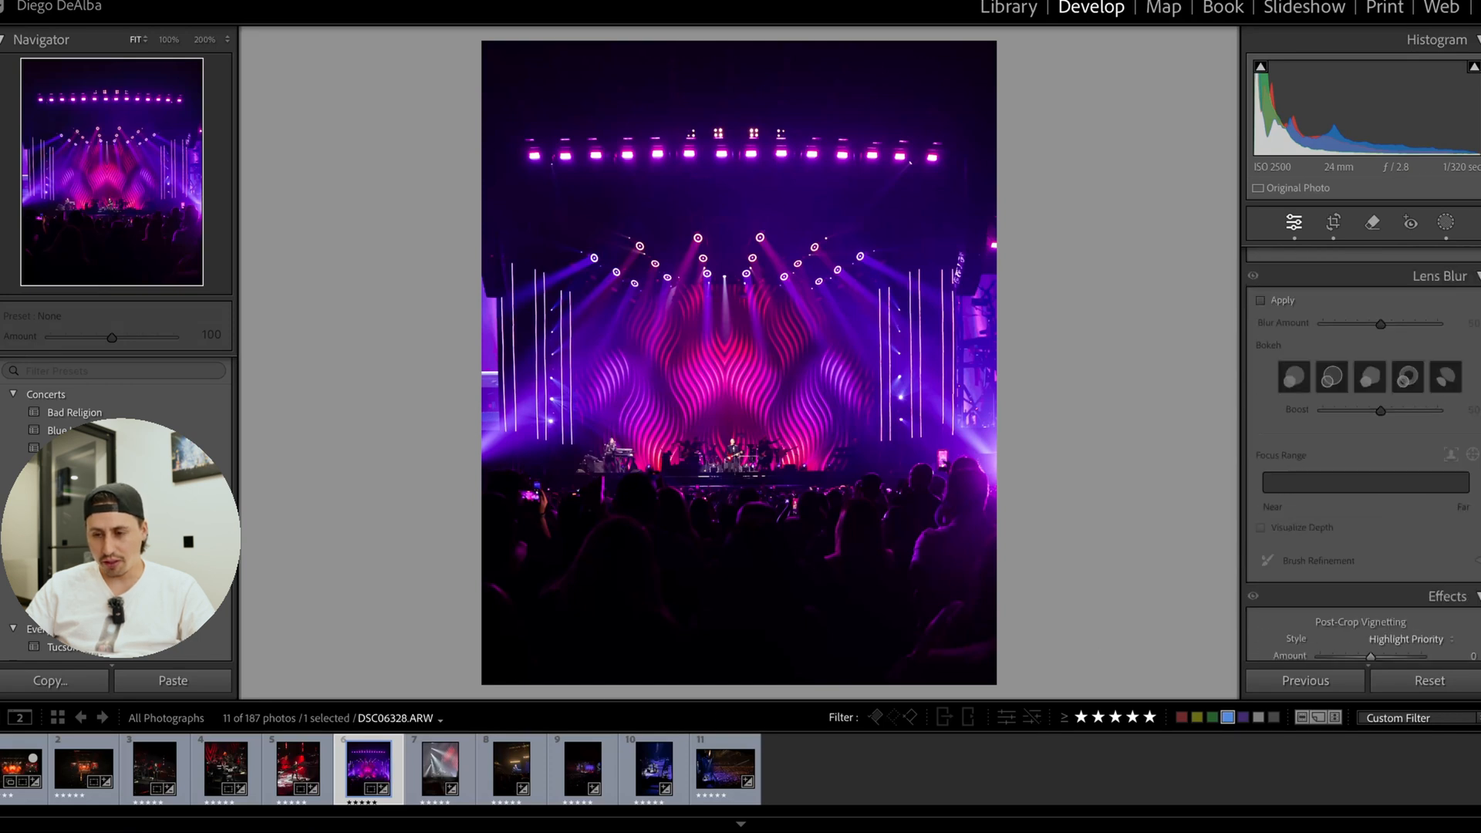
{"action": "left_click", "coordinate": [1332, 222]}
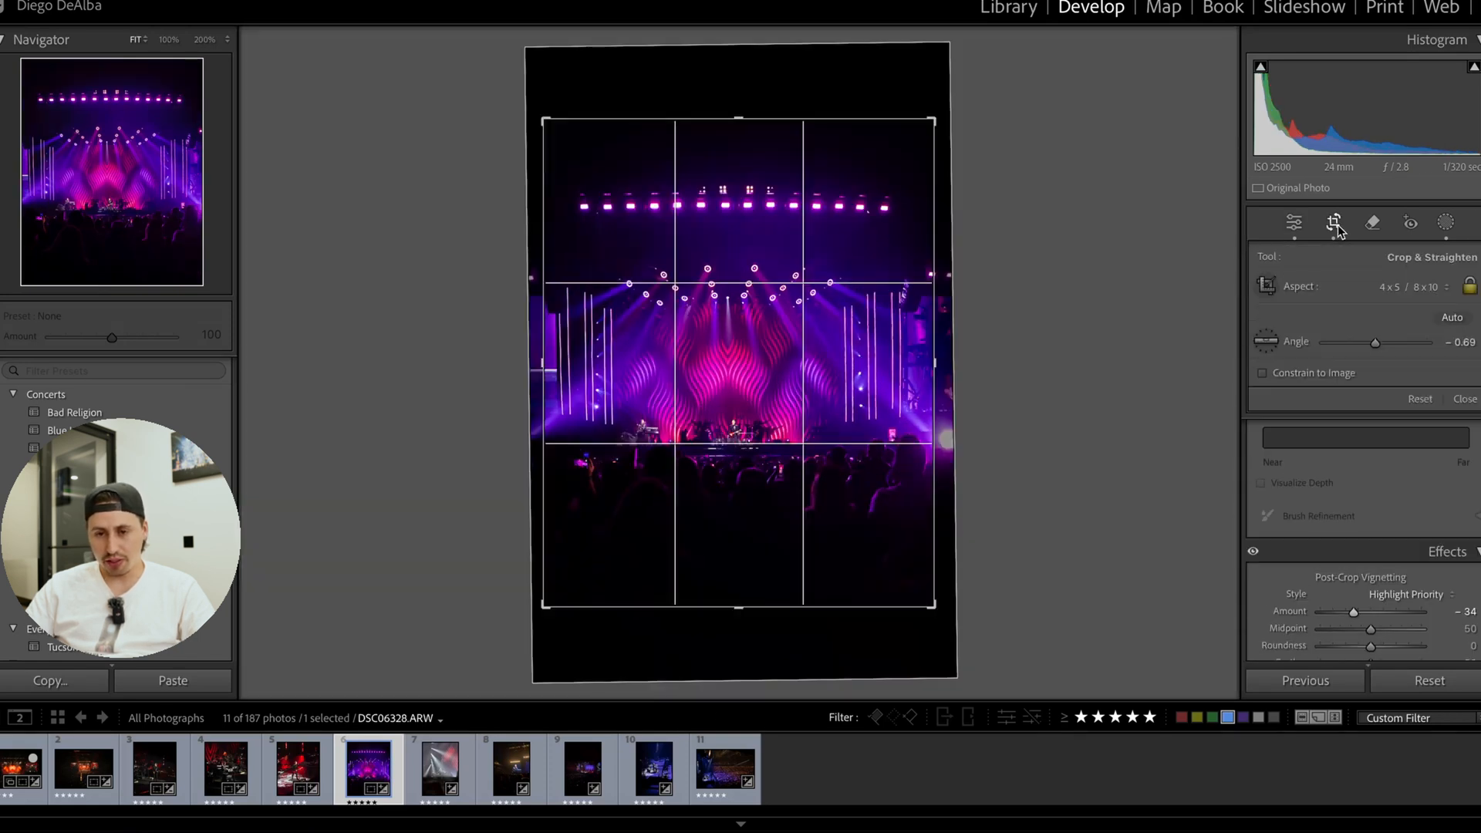
{"action": "left_click", "coordinate": [1334, 223]}
{"action": "key", "text": "y"}
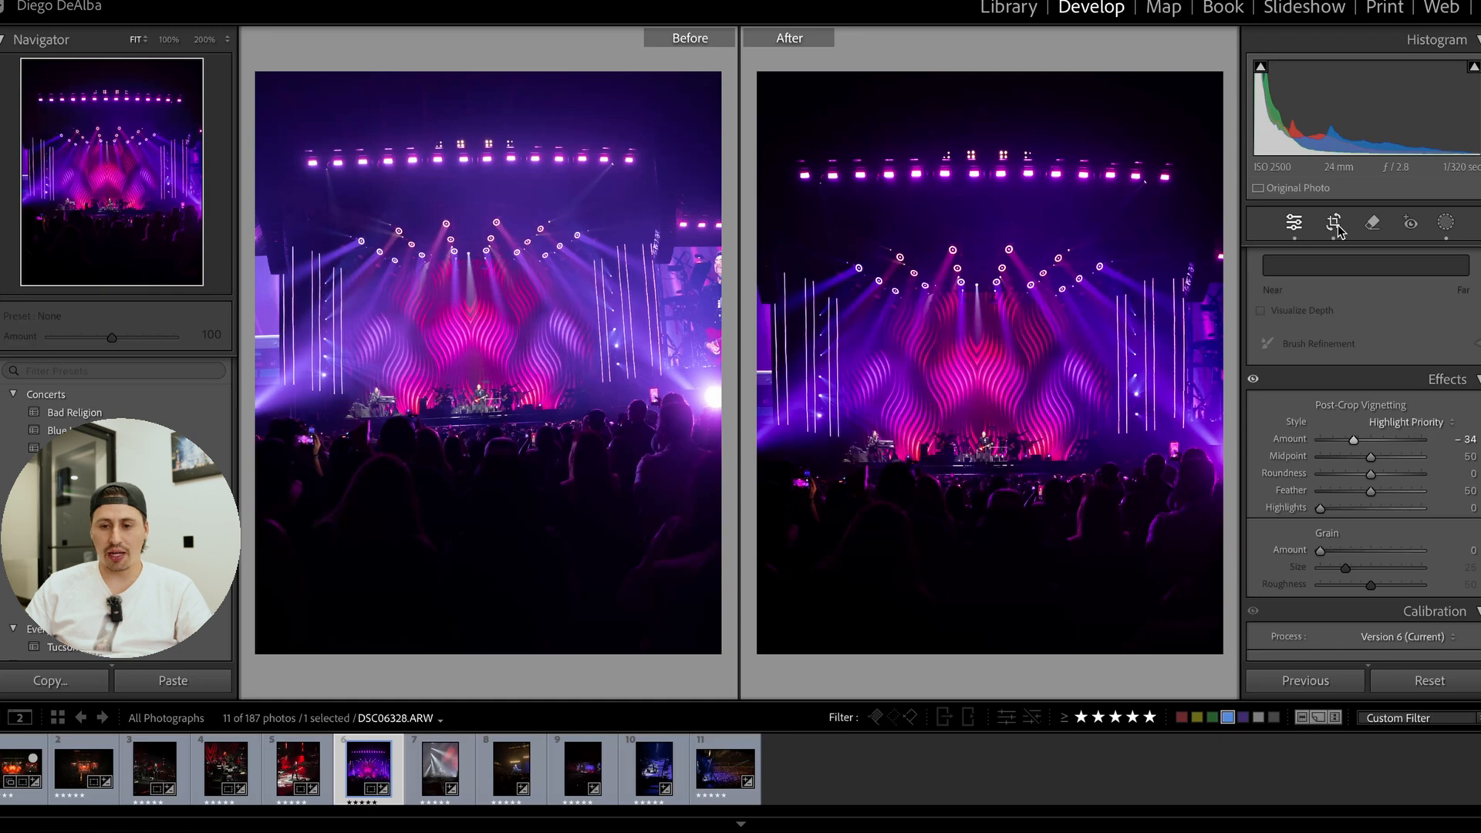
{"action": "key", "text": "y"}
{"action": "left_click", "coordinate": [775, 381]}
{"action": "left_click", "coordinate": [766, 386]}
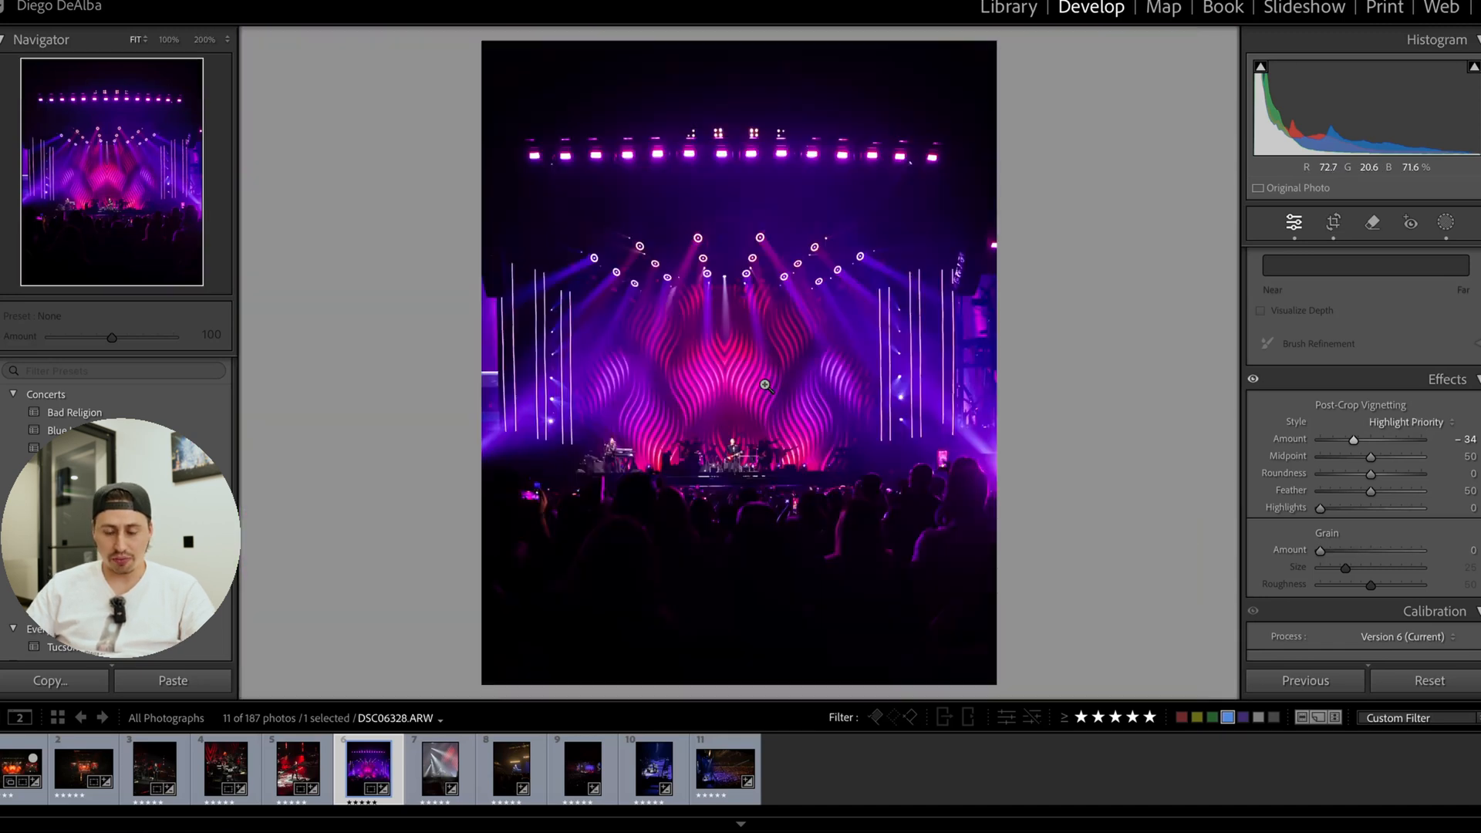
Set the purple stage photo's Vibrance to +19 and Saturation to +20.
{"action": "scroll", "coordinate": [1423, 417], "scroll_direction": "up", "scroll_amount": 5}
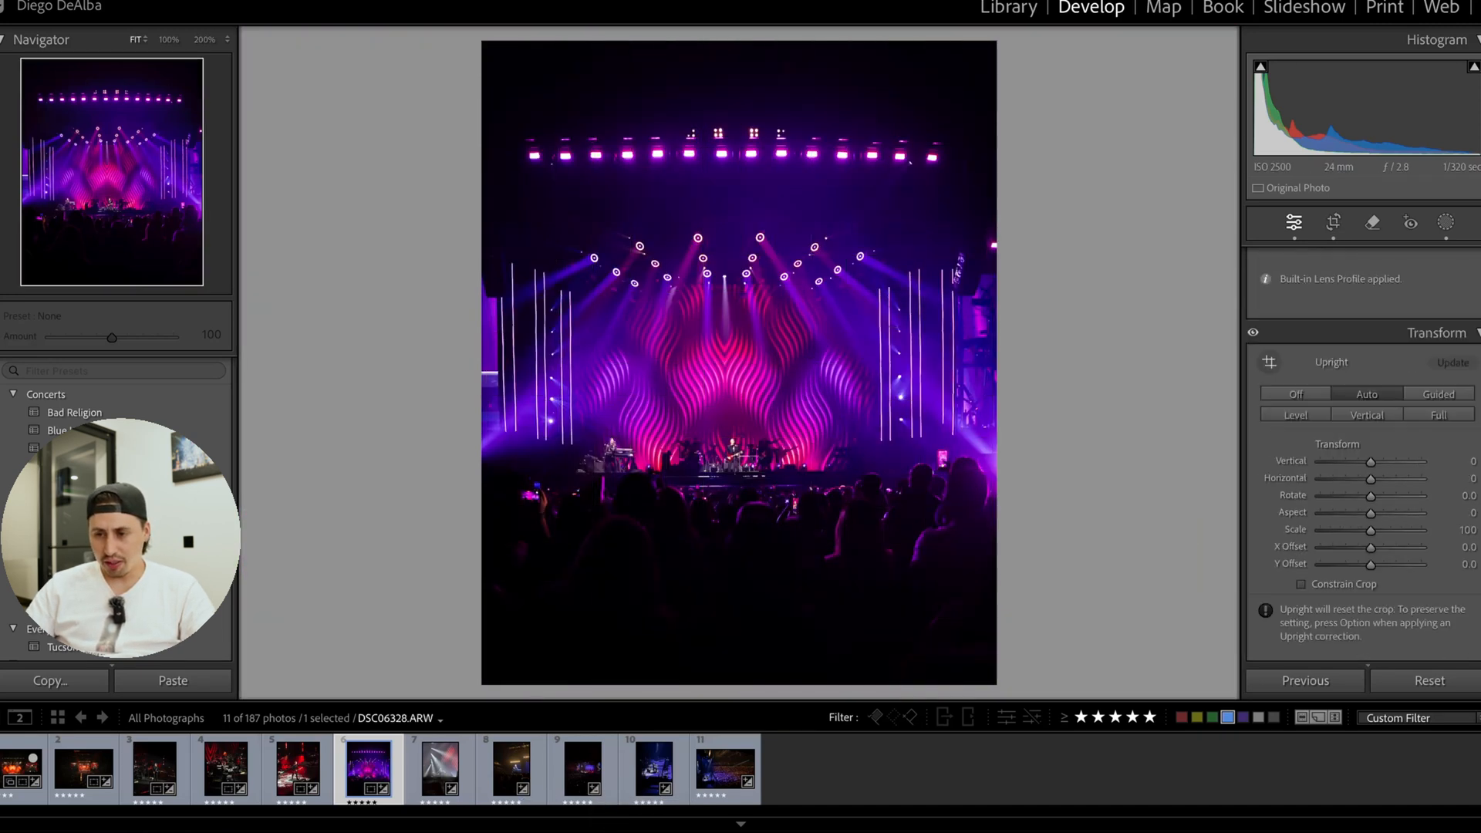
{"action": "scroll", "coordinate": [1468, 292], "scroll_direction": "up", "scroll_amount": 10}
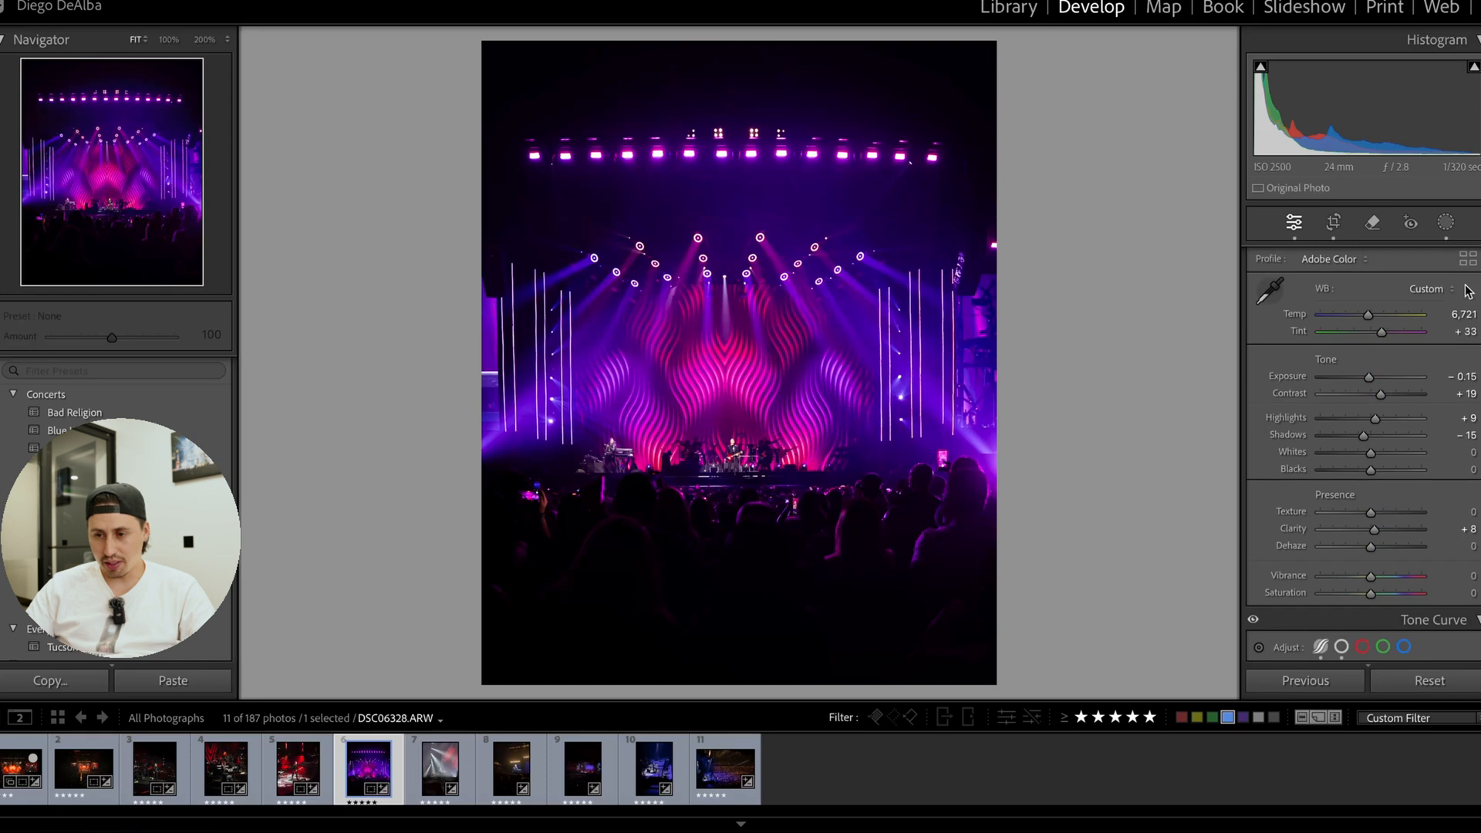
{"action": "left_click_drag", "start_coordinate": [1373, 576], "coordinate": [1380, 590]}
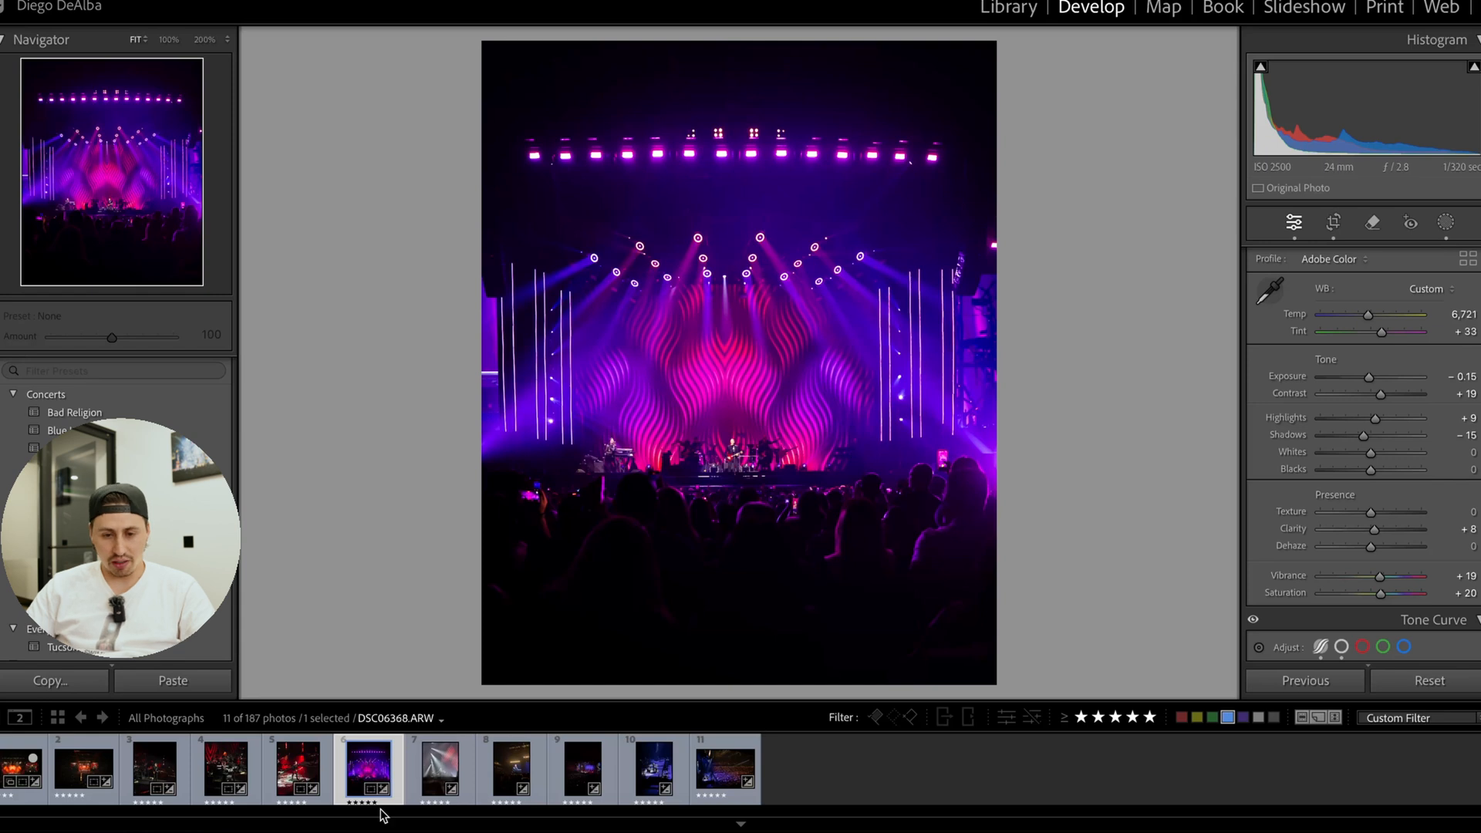
Crop photo DSC06368.ARW to 4 x 5 / 8 x 10, keeping the light beams above and trimming the dark crowd area below.
{"action": "left_click", "coordinate": [430, 775]}
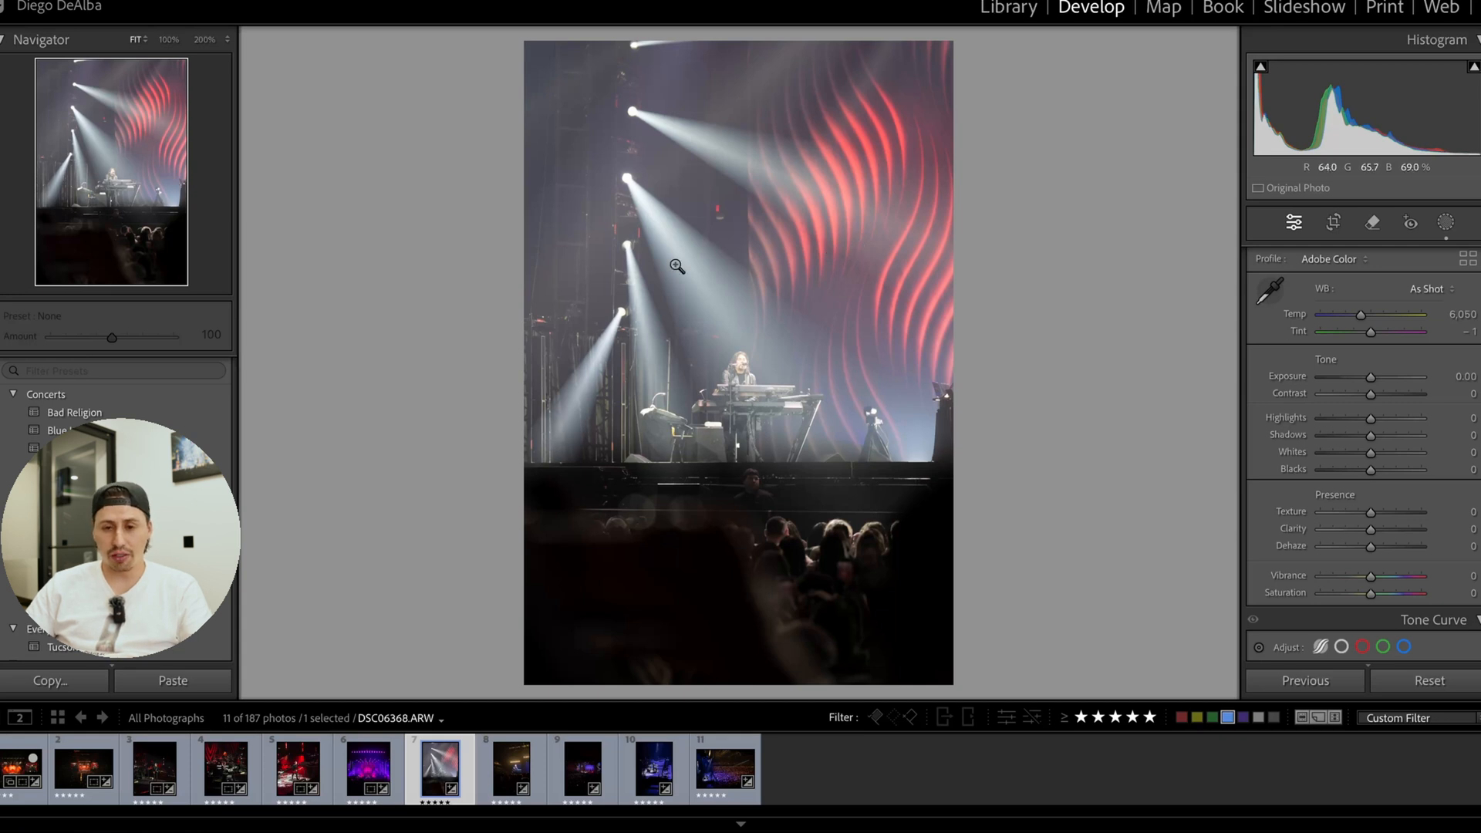
{"action": "left_click", "coordinate": [1331, 223]}
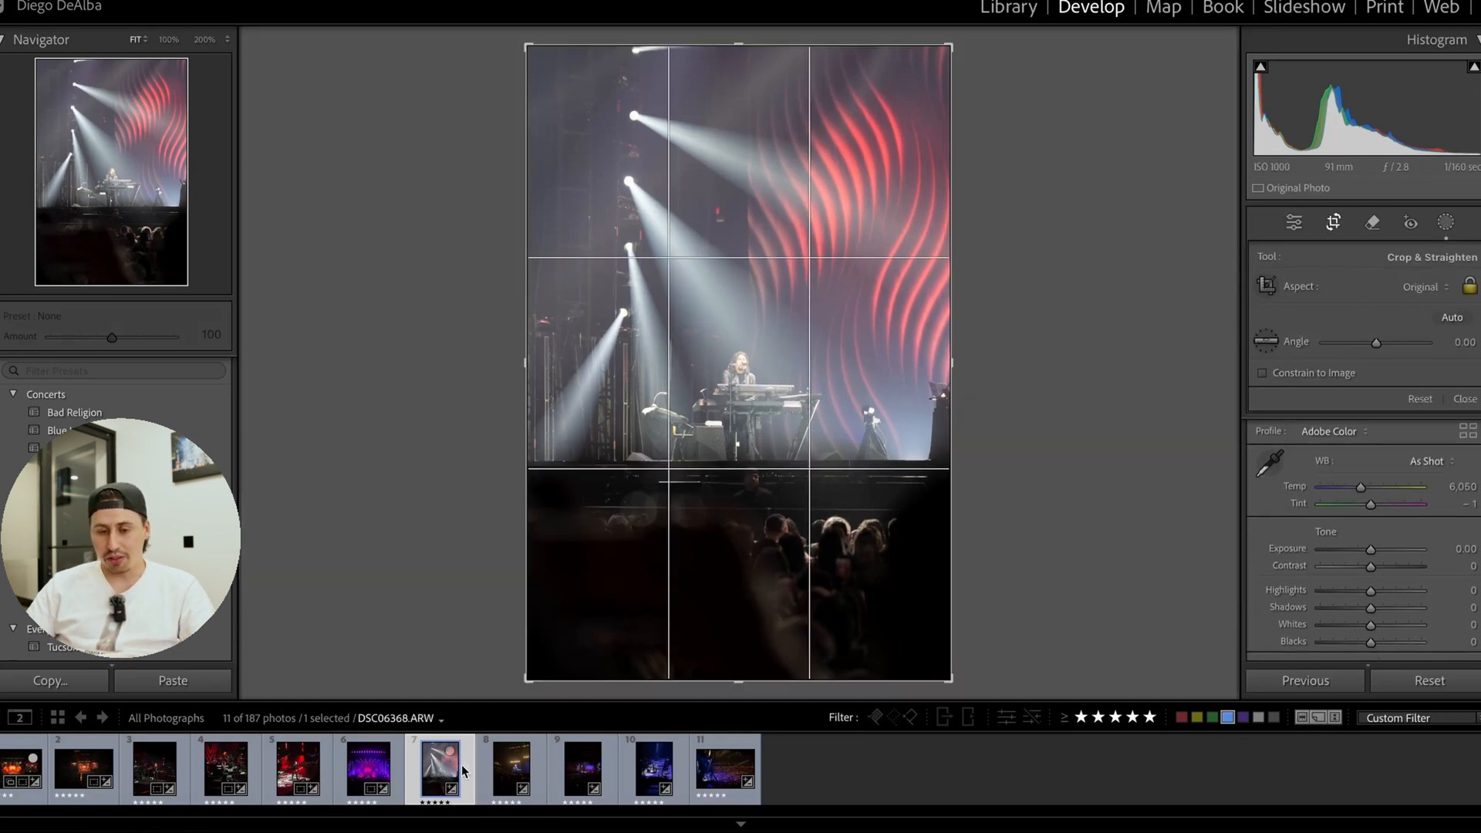
{"action": "left_click", "coordinate": [1423, 287]}
{"action": "left_click", "coordinate": [1153, 348]}
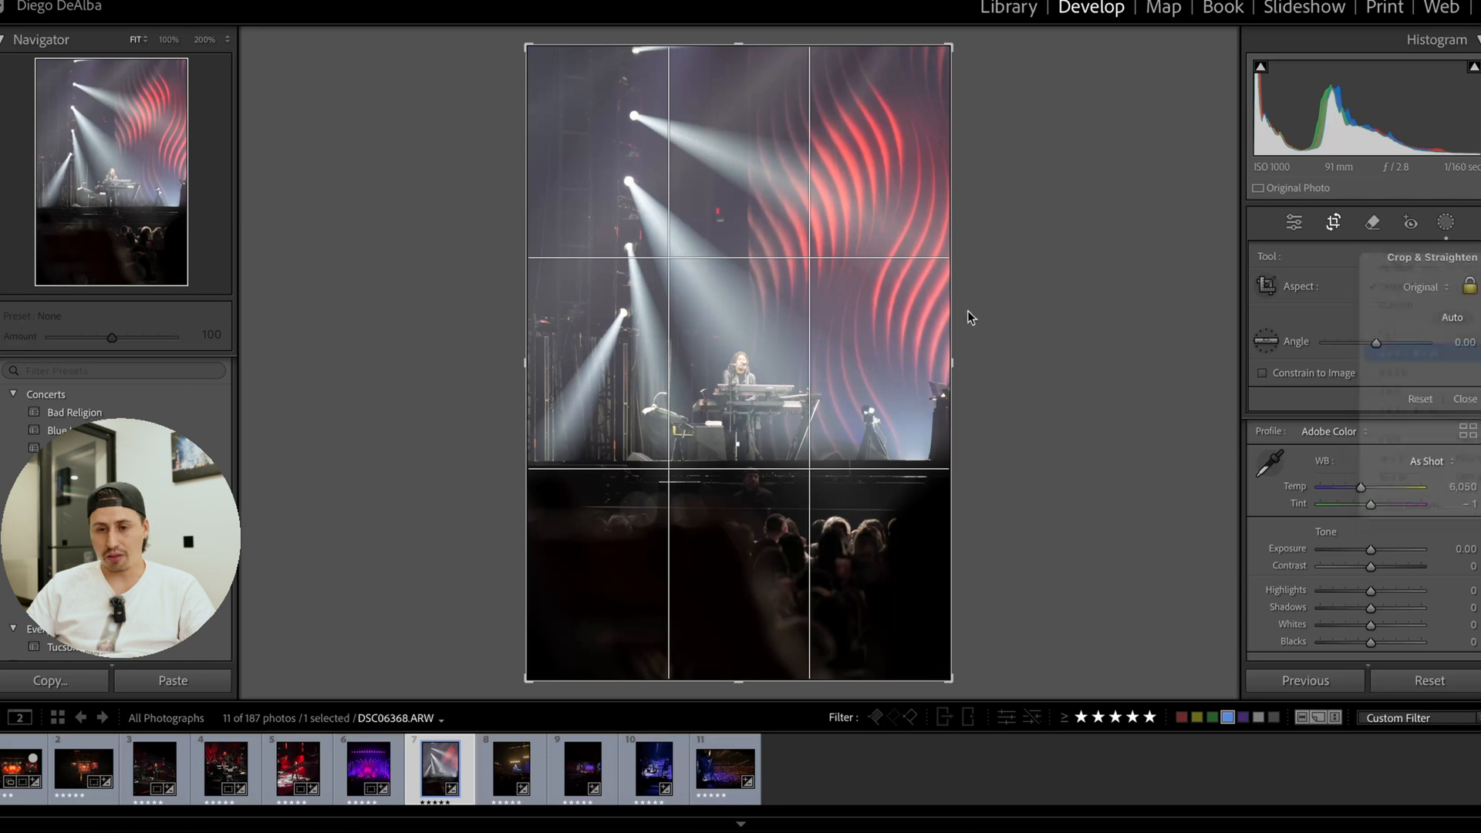
{"action": "left_click_drag", "start_coordinate": [762, 386], "coordinate": [762, 434]}
{"action": "left_click", "coordinate": [1333, 223]}
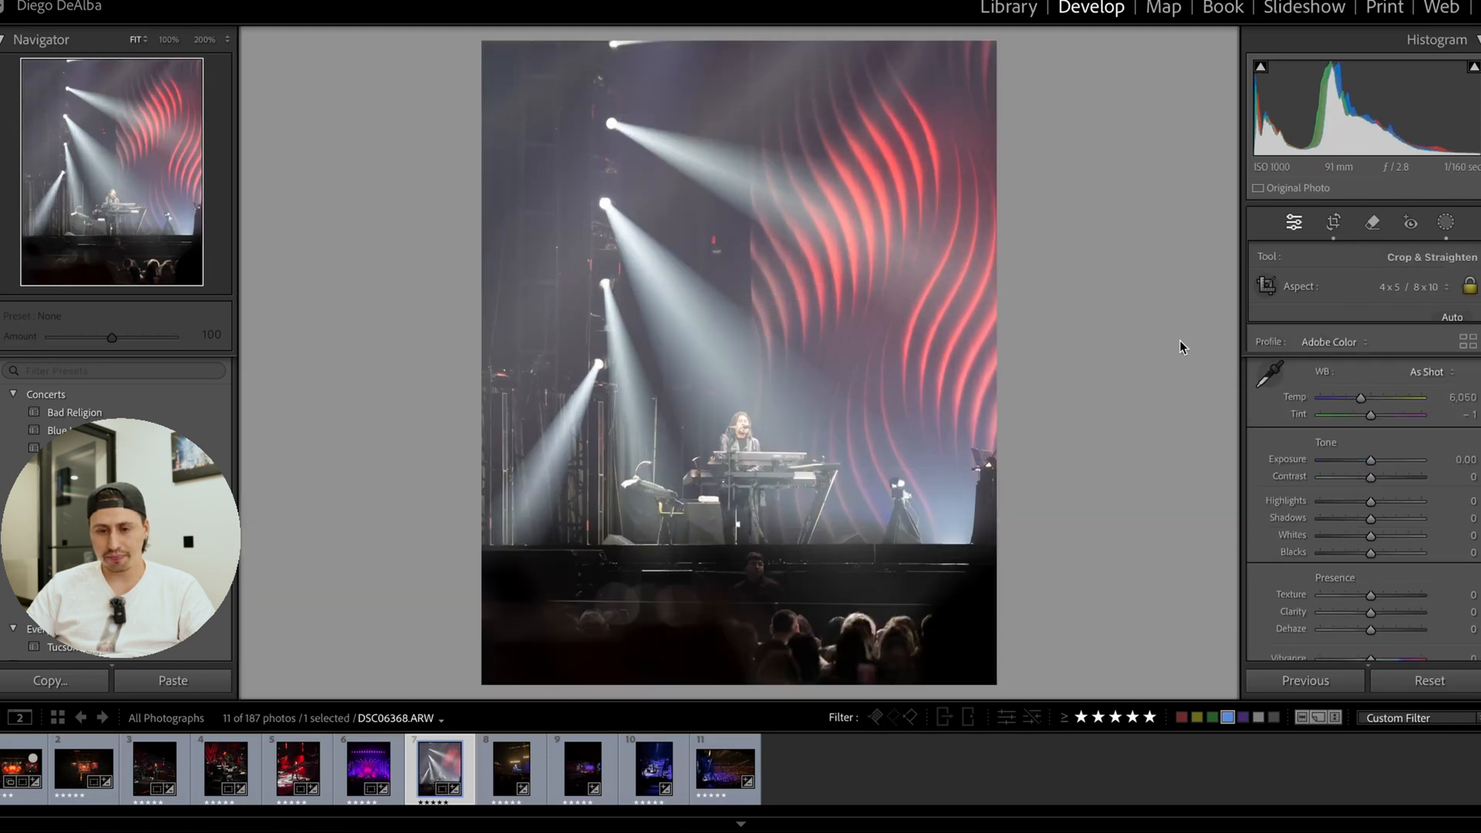
Check the keyboardist up close, and shift the crop slightly lower to exclude the cut-off light at the photo's upper edge.
{"action": "left_click", "coordinate": [747, 434]}
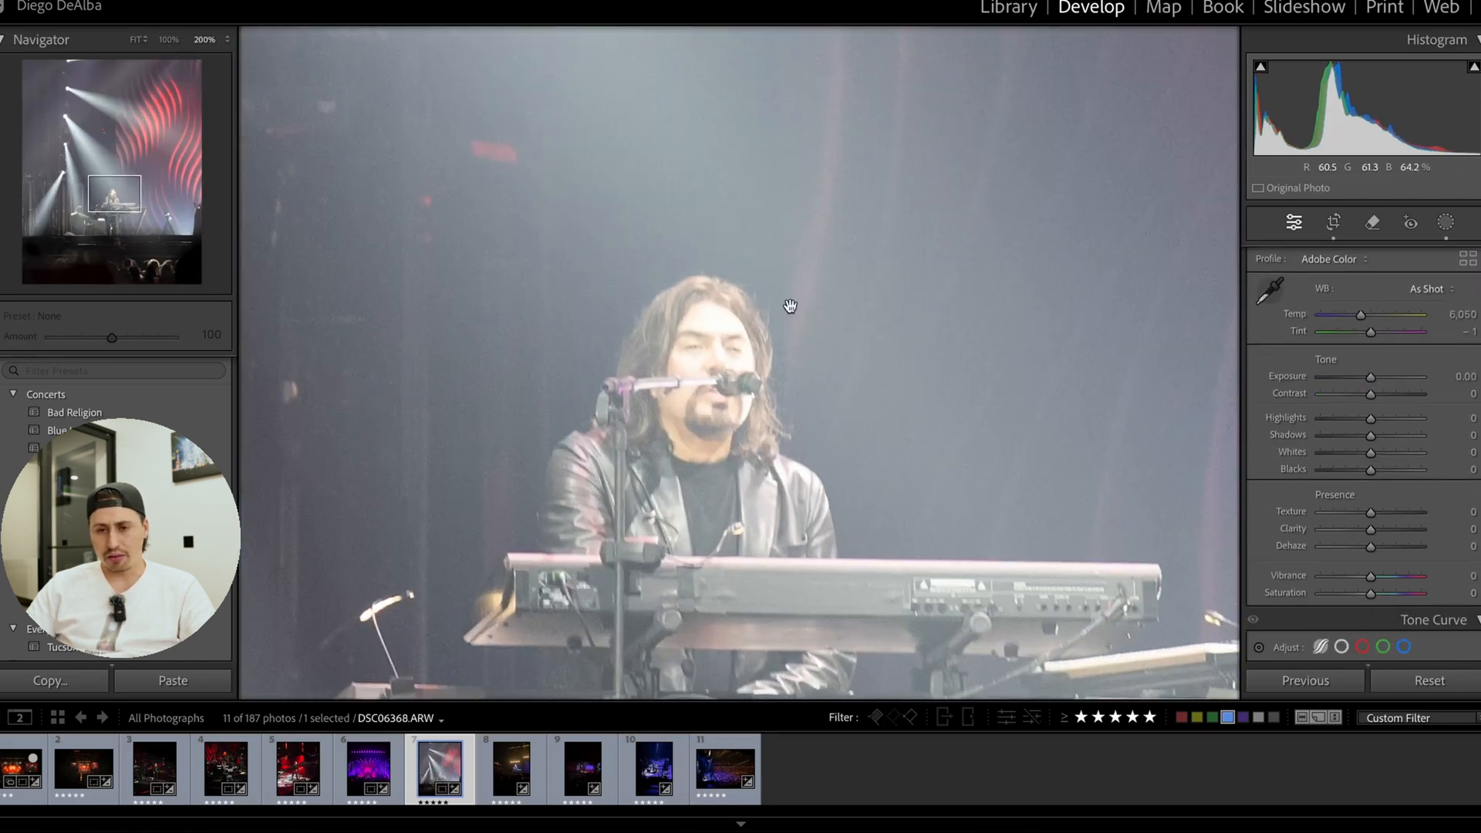
{"action": "left_click", "coordinate": [790, 307]}
{"action": "left_click", "coordinate": [1333, 224]}
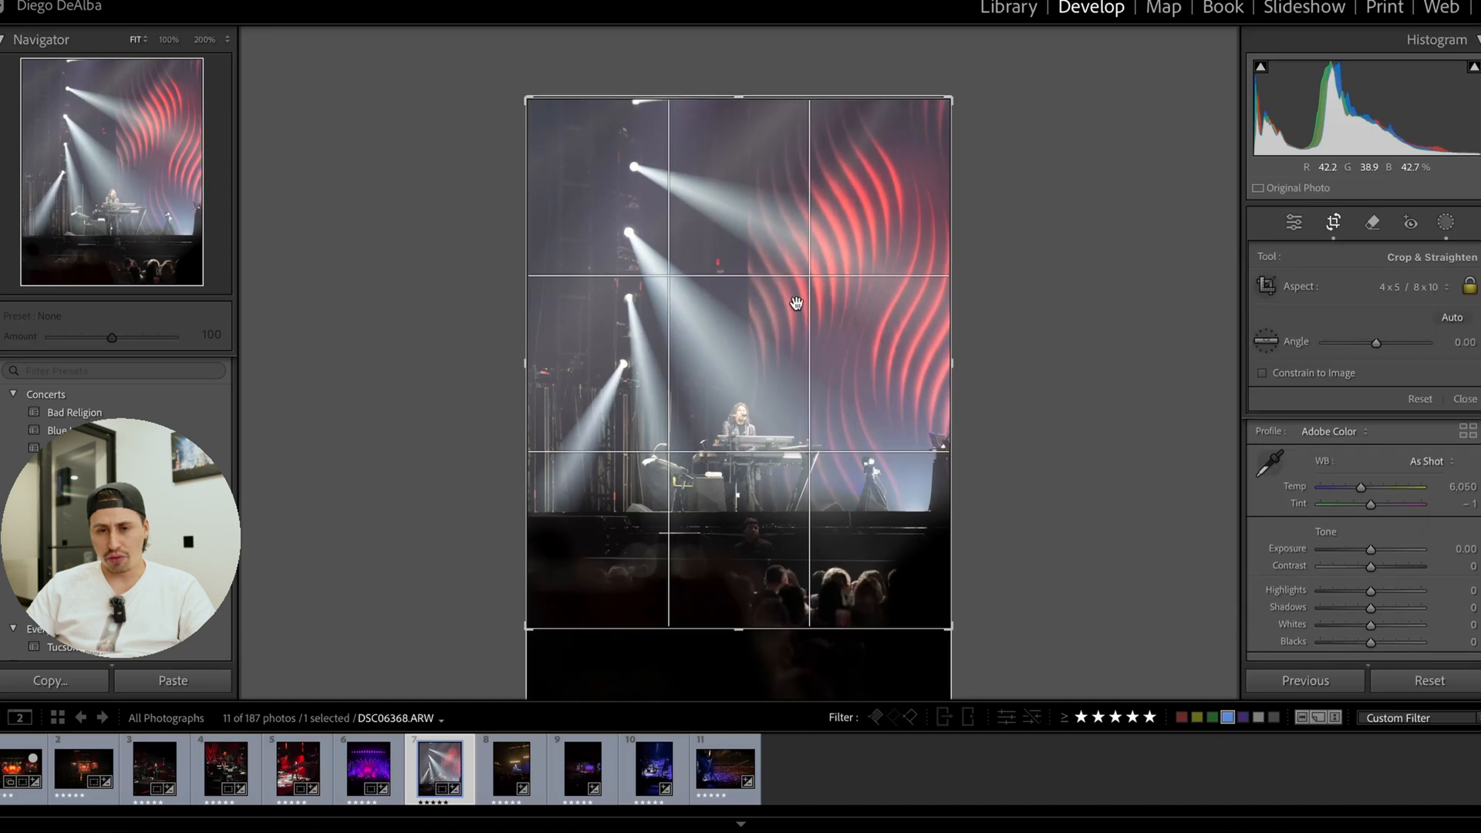
{"action": "left_click_drag", "start_coordinate": [804, 287], "coordinate": [803, 269]}
{"action": "left_click", "coordinate": [1344, 229]}
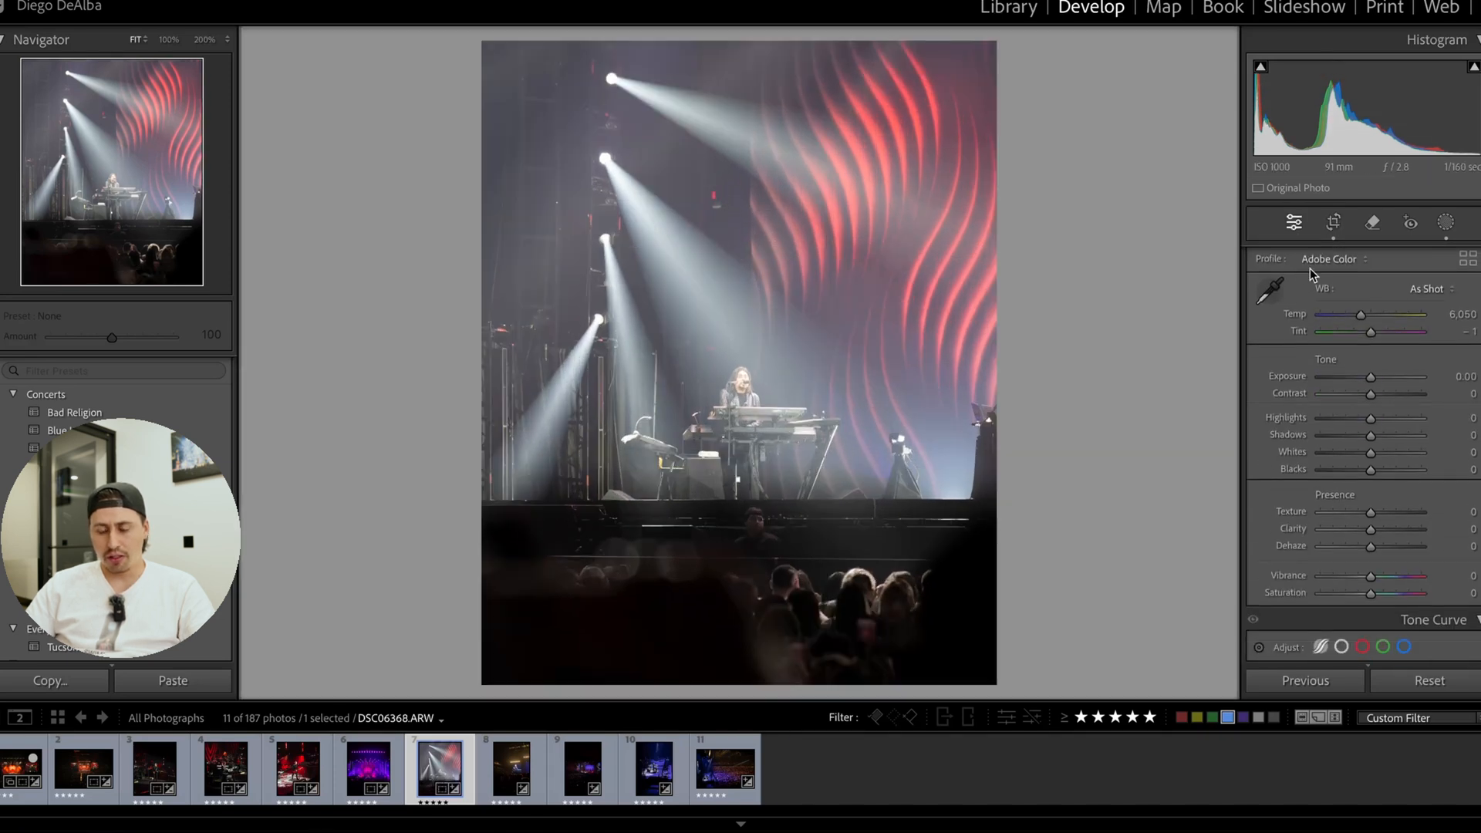
Darken the photo with a point curve point at input 84, output 16, and compare before and after versions.
{"action": "scroll", "coordinate": [1318, 347], "scroll_direction": "down", "scroll_amount": 5}
{"action": "left_click", "coordinate": [1341, 358]}
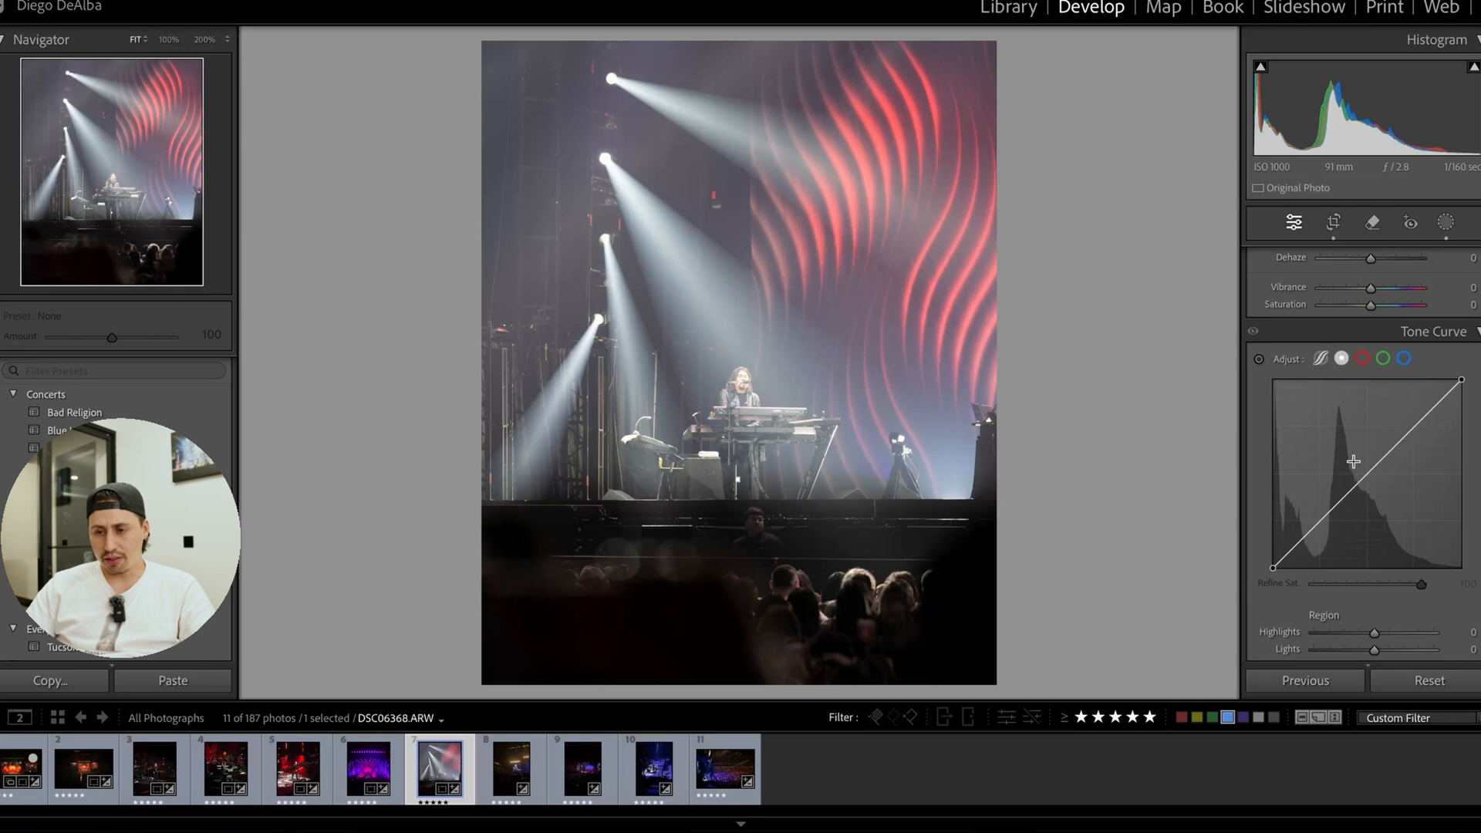
{"action": "left_click_drag", "start_coordinate": [1324, 517], "coordinate": [1336, 560]}
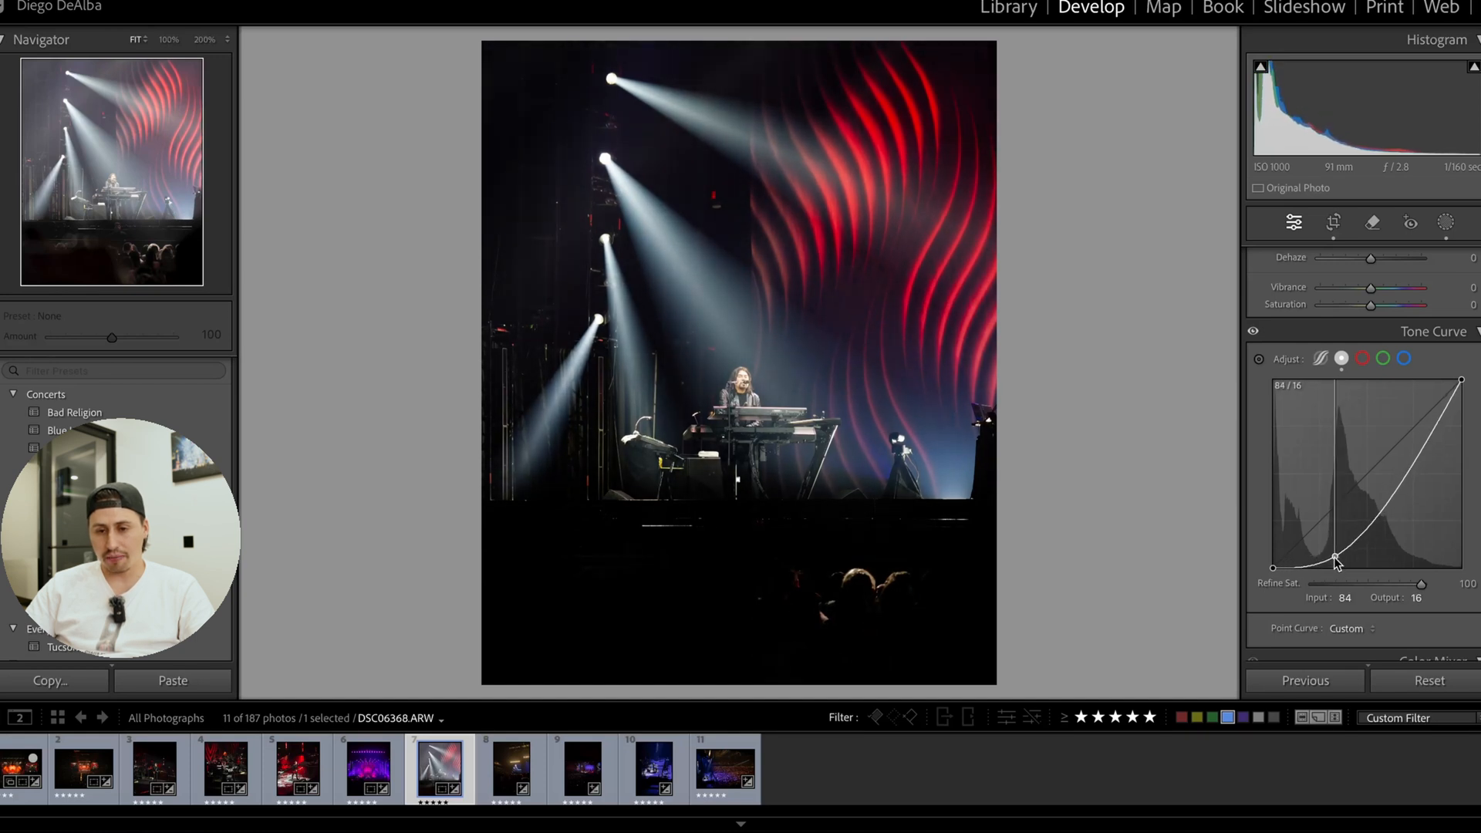
{"action": "key", "text": "y"}
{"action": "key", "text": "y"}
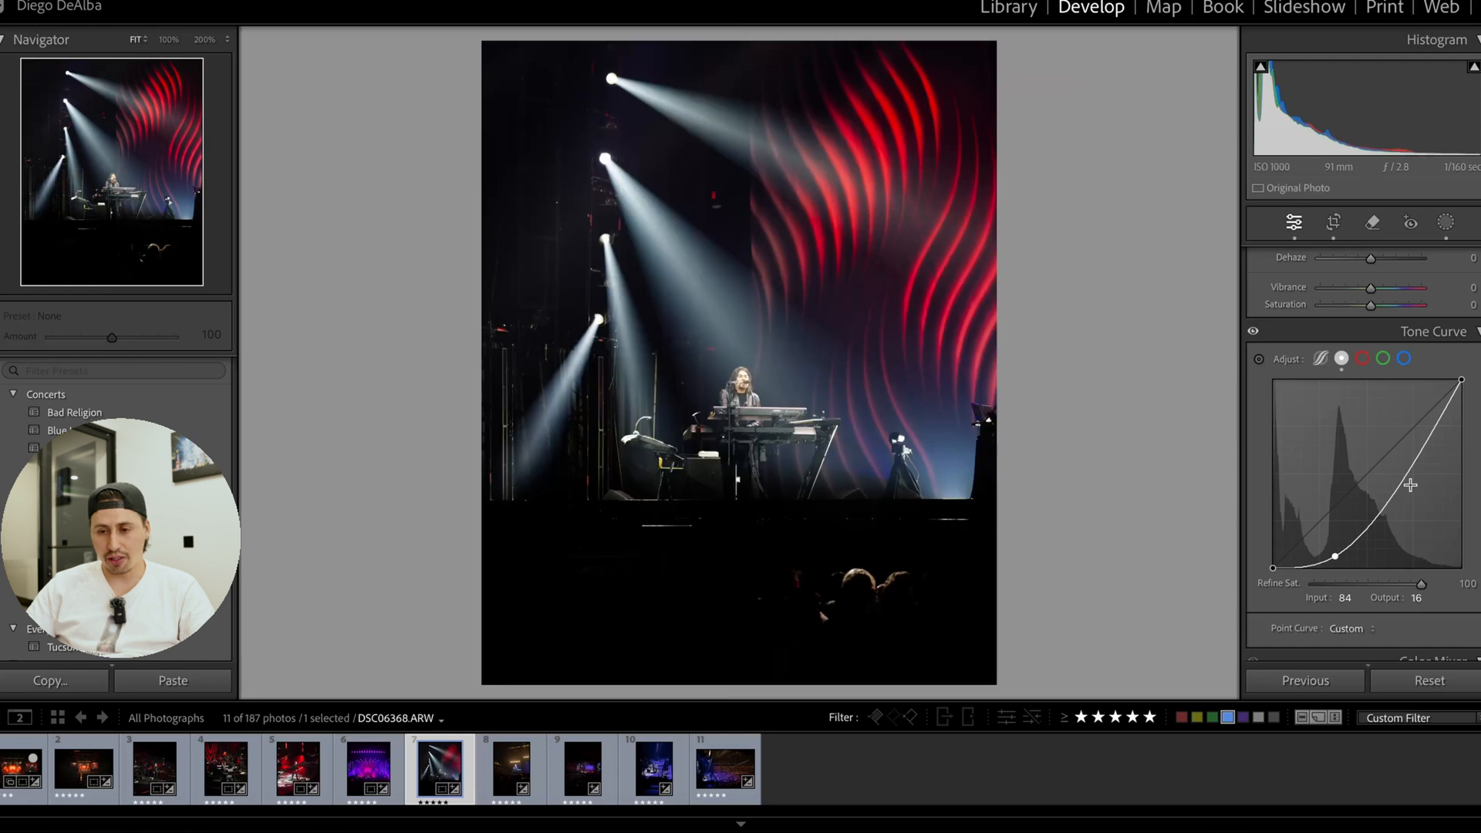
Add point curve points at input 228, output 198 and input 167, output 94, checking the effect on the keyboardist's face.
{"action": "left_click_drag", "start_coordinate": [1396, 480], "coordinate": [1432, 427]}
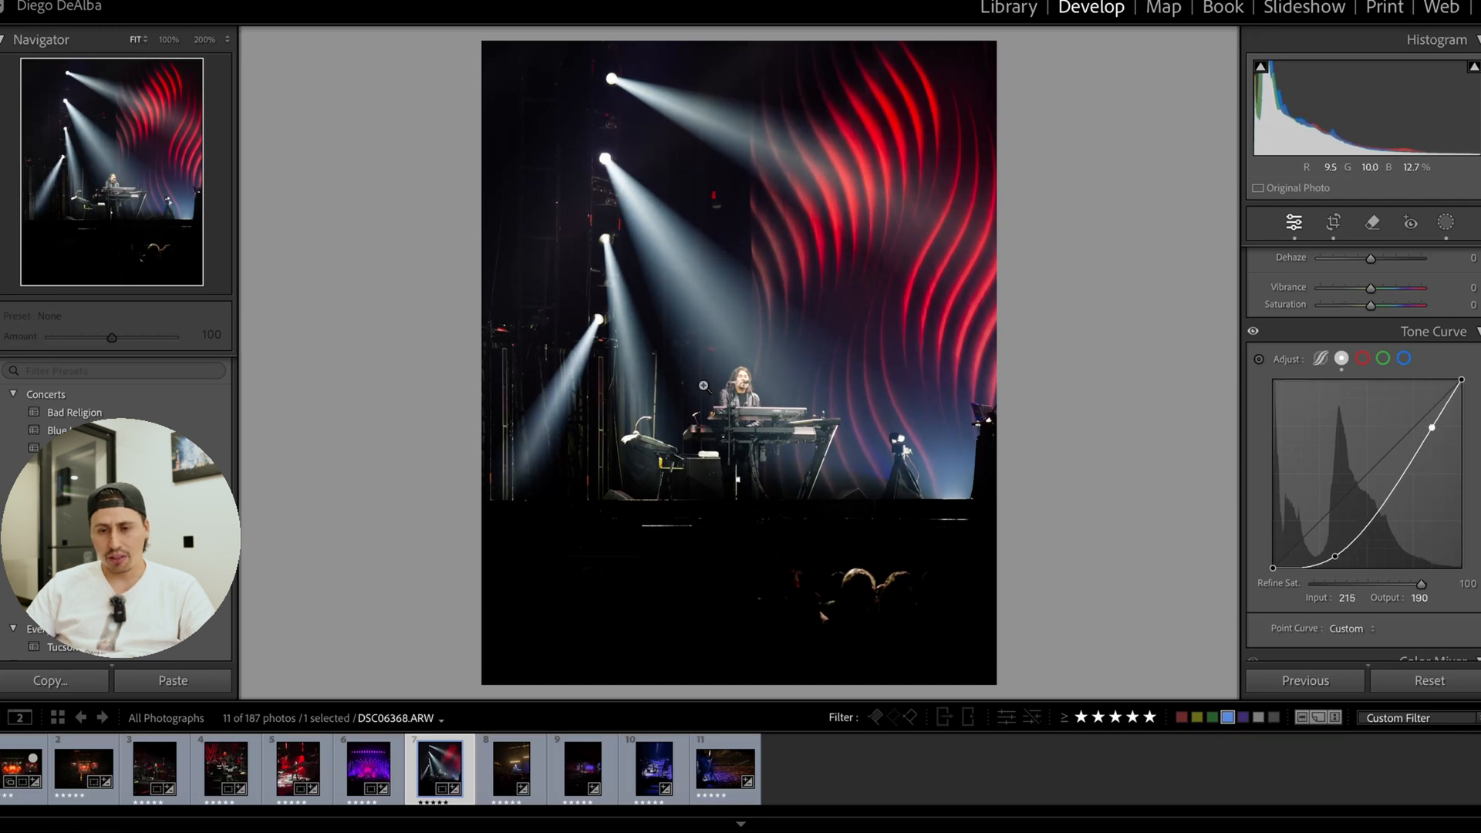
{"action": "left_click", "coordinate": [729, 373]}
{"action": "left_click", "coordinate": [885, 404]}
{"action": "left_click", "coordinate": [724, 369]}
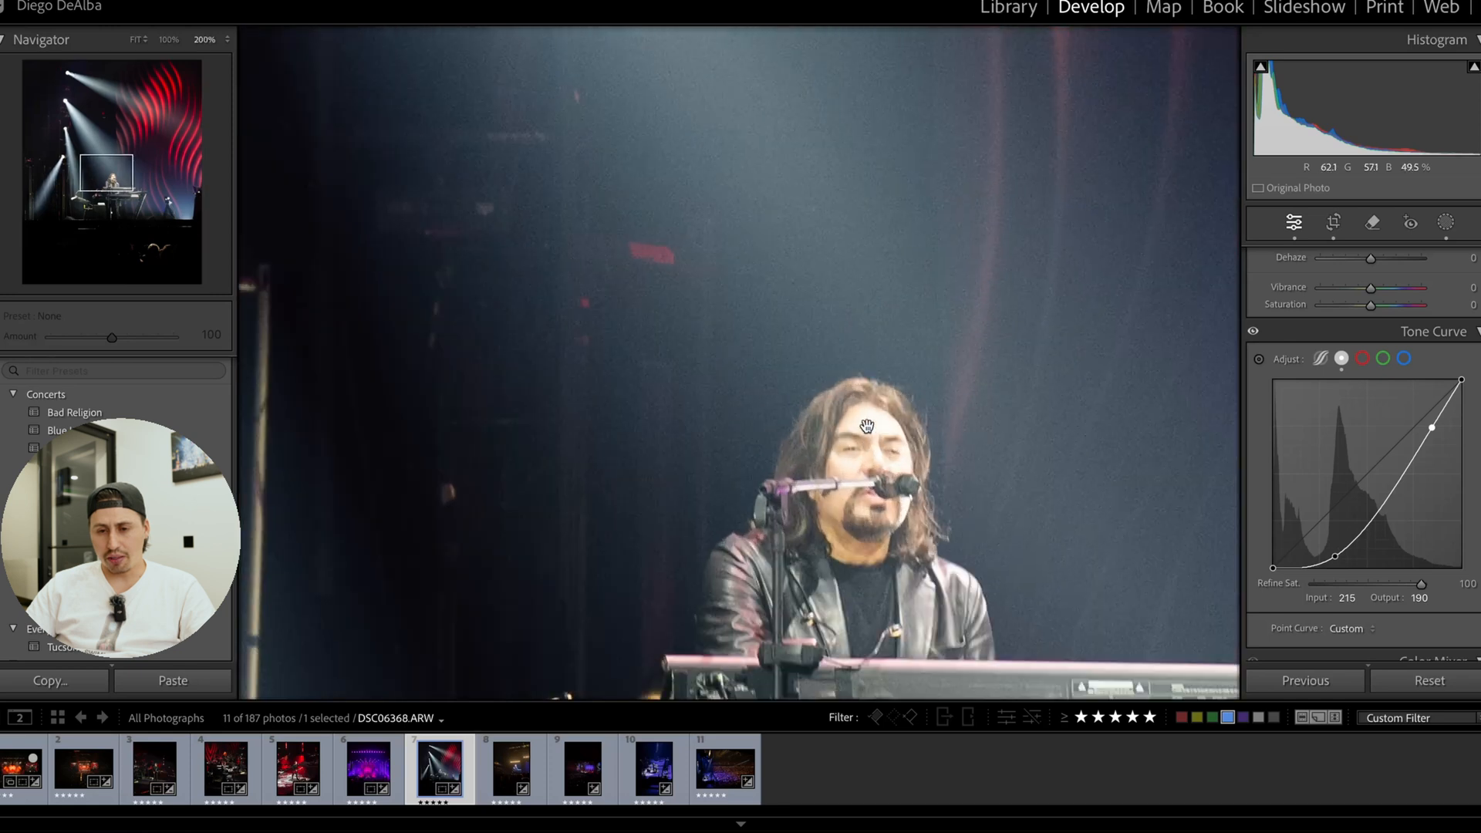
{"action": "mouse_move", "coordinate": [1433, 428]}
{"action": "left_mouse_down"}
{"action": "mouse_move", "coordinate": [1440, 438]}
{"action": "mouse_move", "coordinate": [1443, 425]}
{"action": "left_mouse_up"}
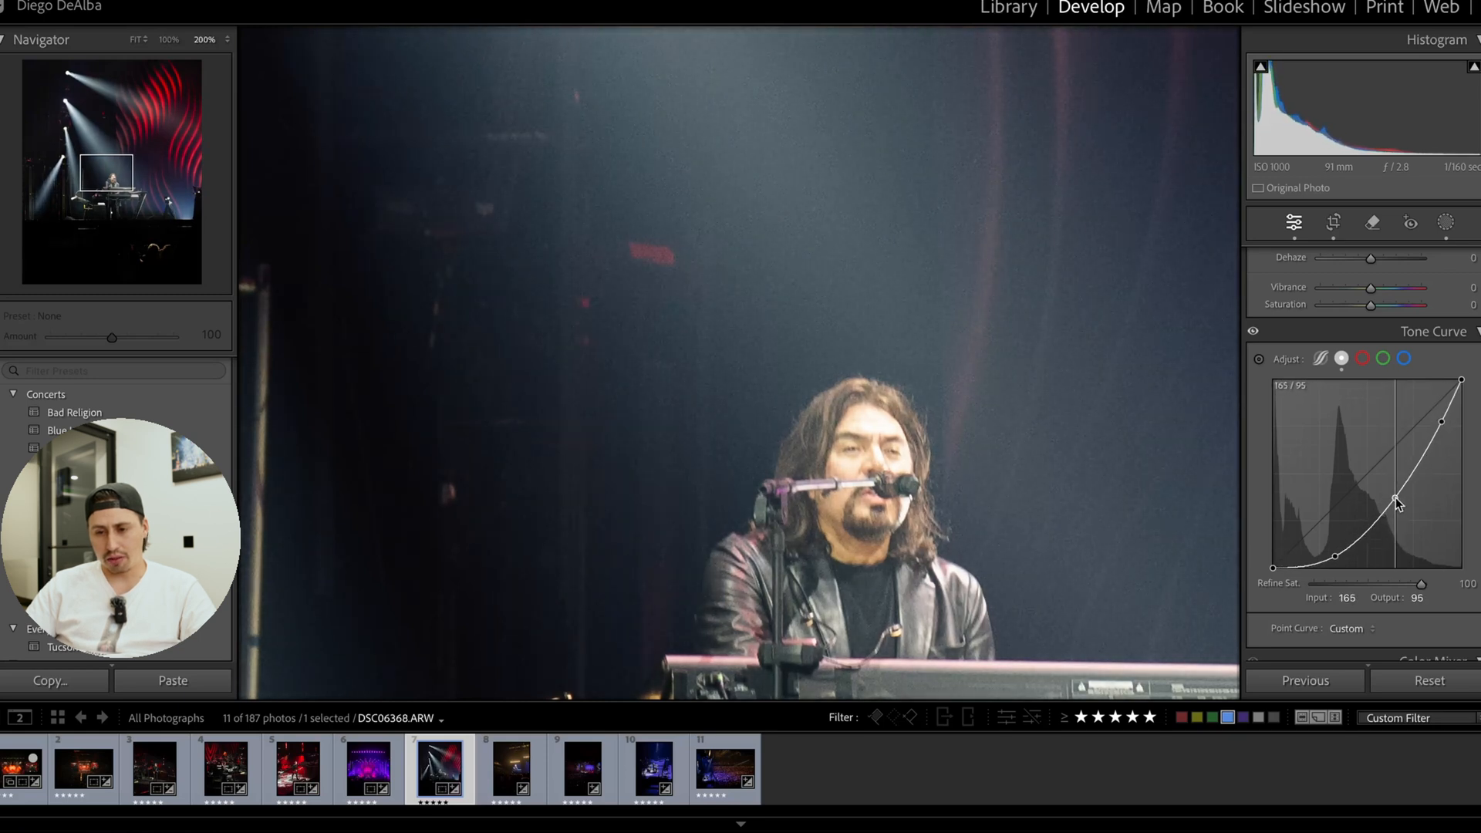
{"action": "left_click_drag", "start_coordinate": [1391, 501], "coordinate": [1396, 498]}
{"action": "left_click", "coordinate": [819, 341]}
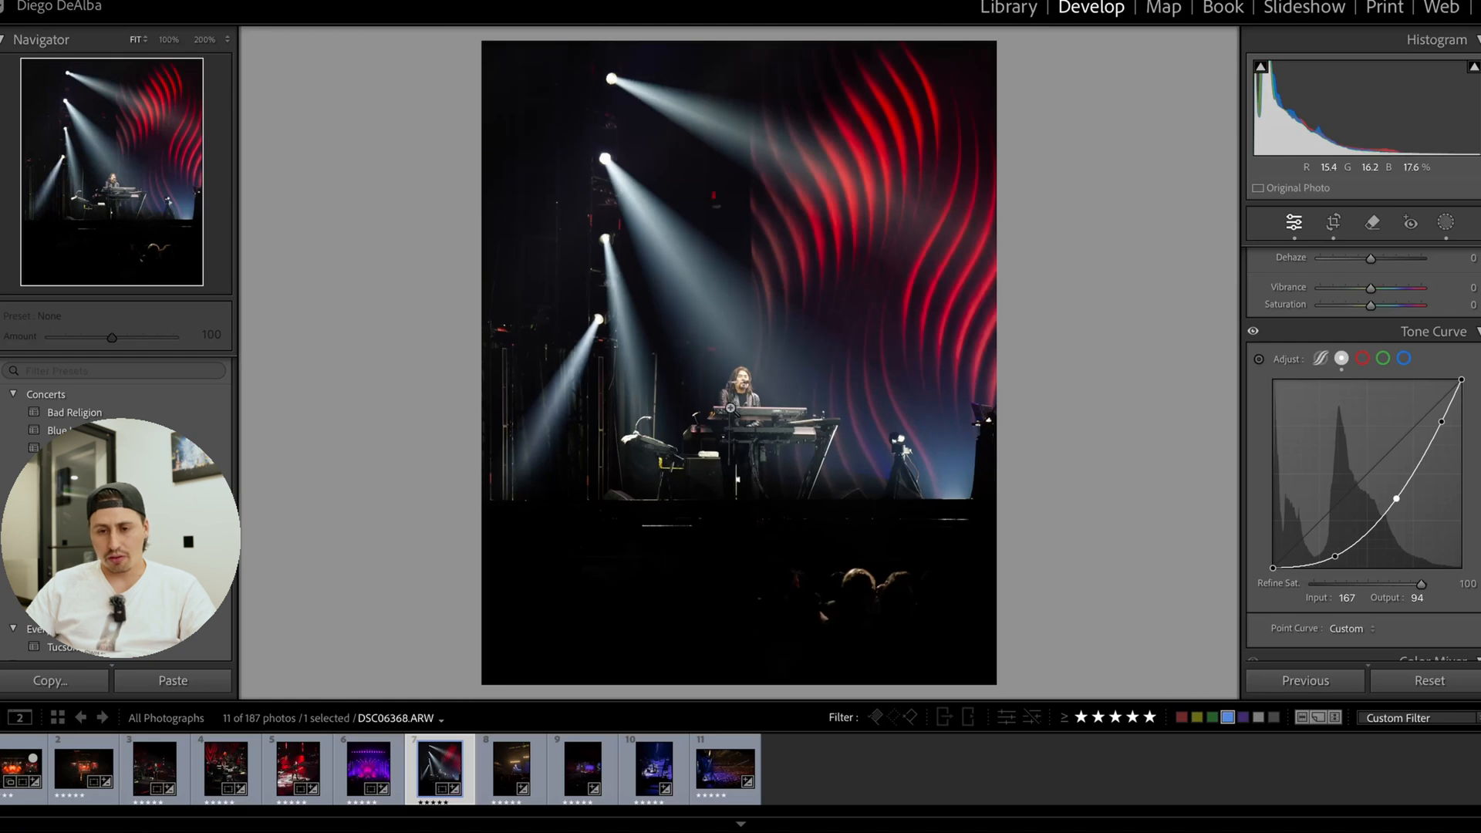
Set the photo's Temp to 5,742, Contrast to +14, Highlights to −10 and Clarity to +11.
{"action": "scroll", "coordinate": [1401, 384], "scroll_direction": "up", "scroll_amount": 5}
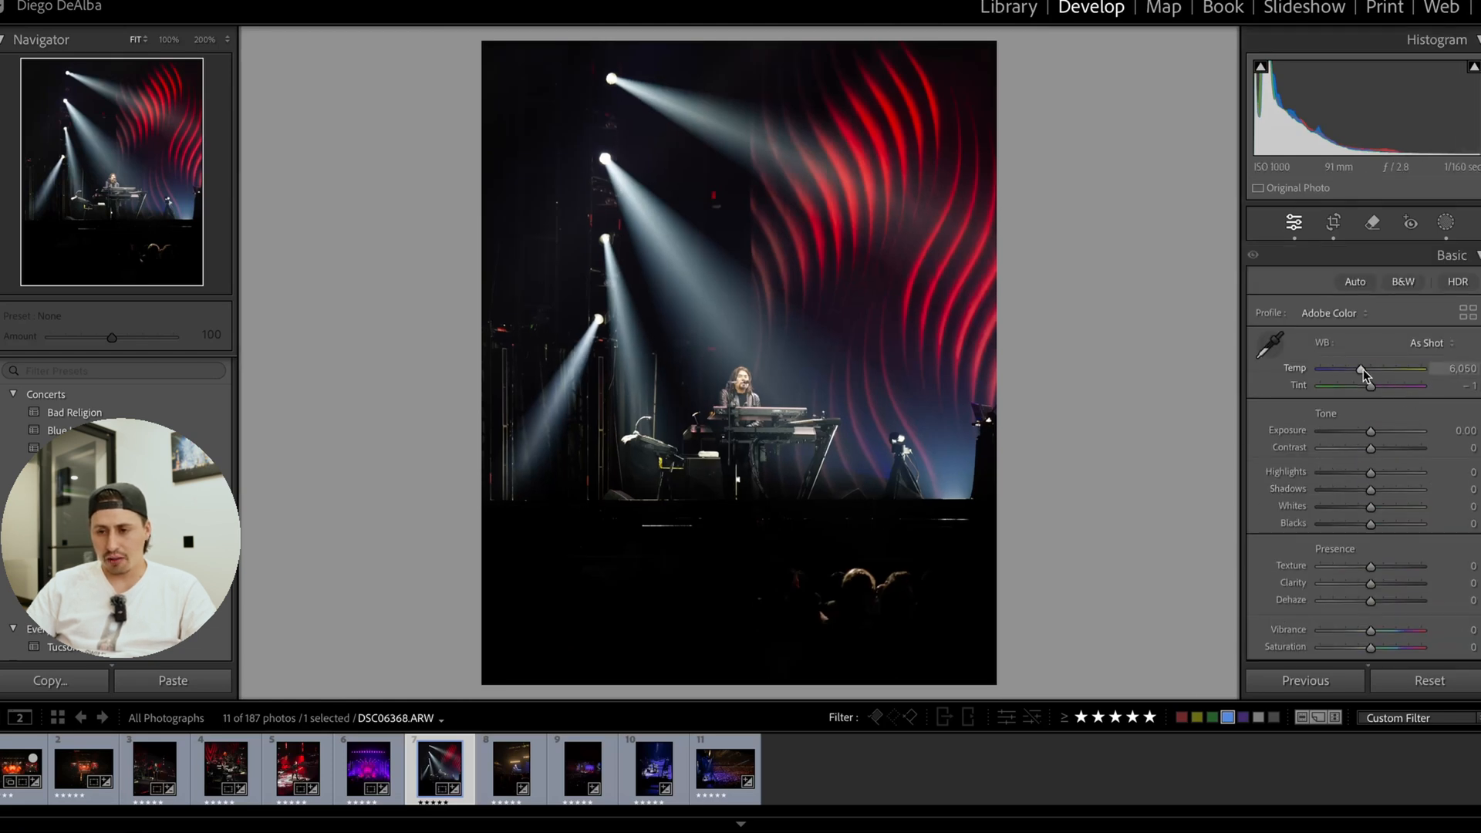
{"action": "mouse_move", "coordinate": [1363, 368]}
{"action": "left_mouse_down"}
{"action": "mouse_move", "coordinate": [1377, 370]}
{"action": "mouse_move", "coordinate": [1358, 372]}
{"action": "left_mouse_up"}
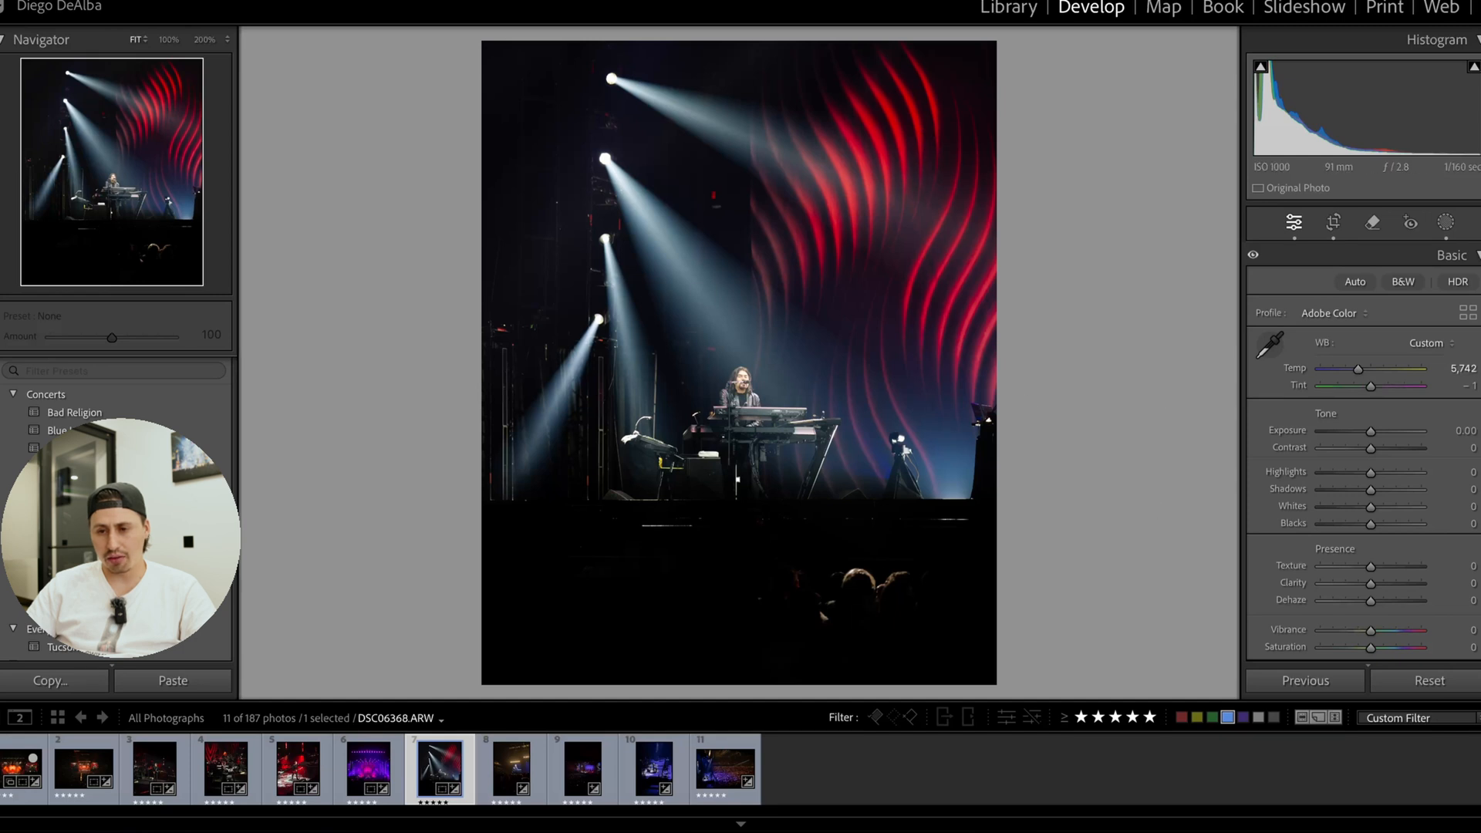
{"action": "left_click_drag", "start_coordinate": [1368, 390], "coordinate": [1371, 391]}
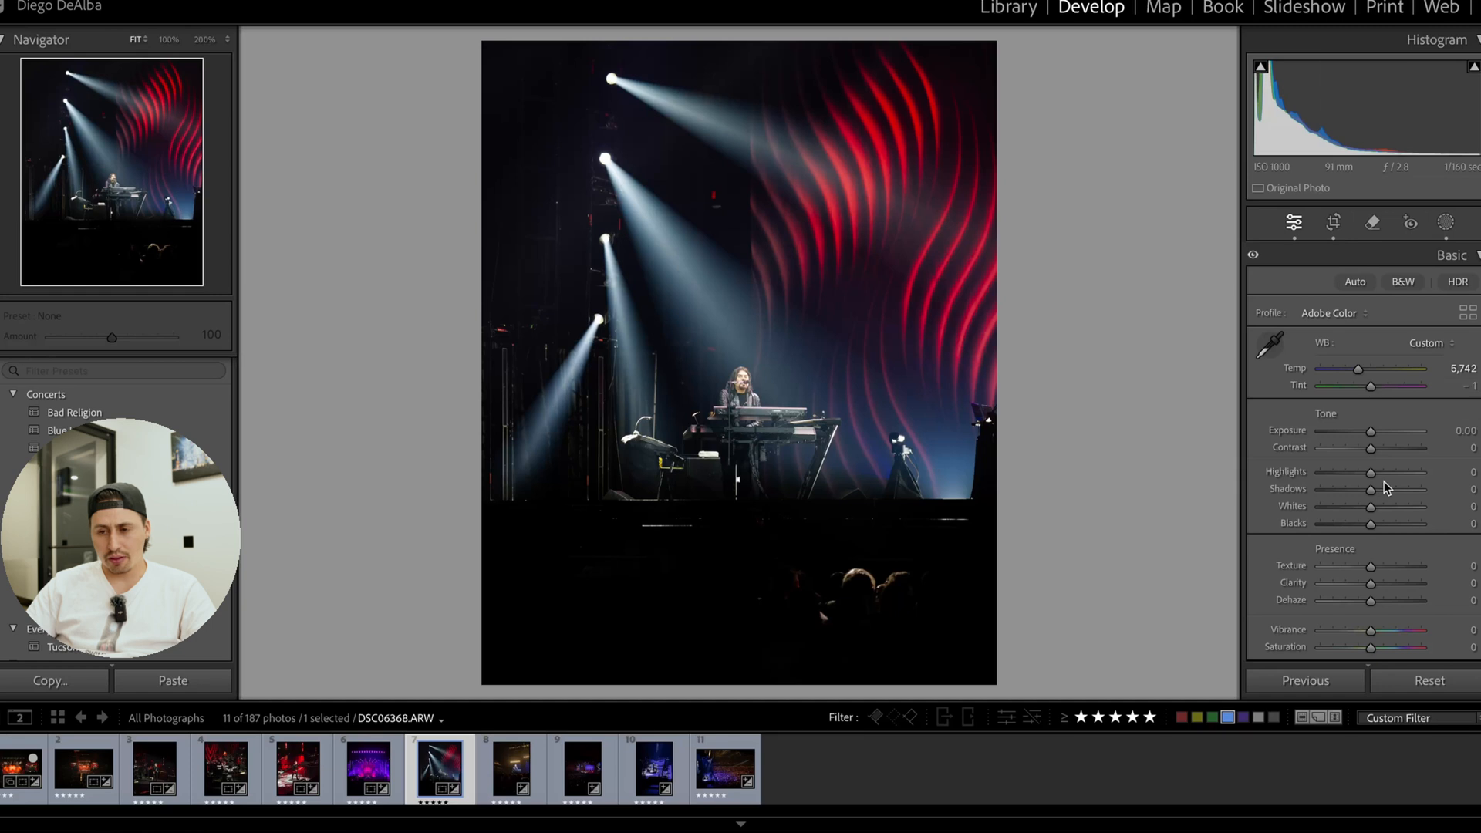
{"action": "left_click_drag", "start_coordinate": [1371, 448], "coordinate": [1375, 494]}
{"action": "scroll", "coordinate": [1367, 478], "scroll_direction": "down", "scroll_amount": 2}
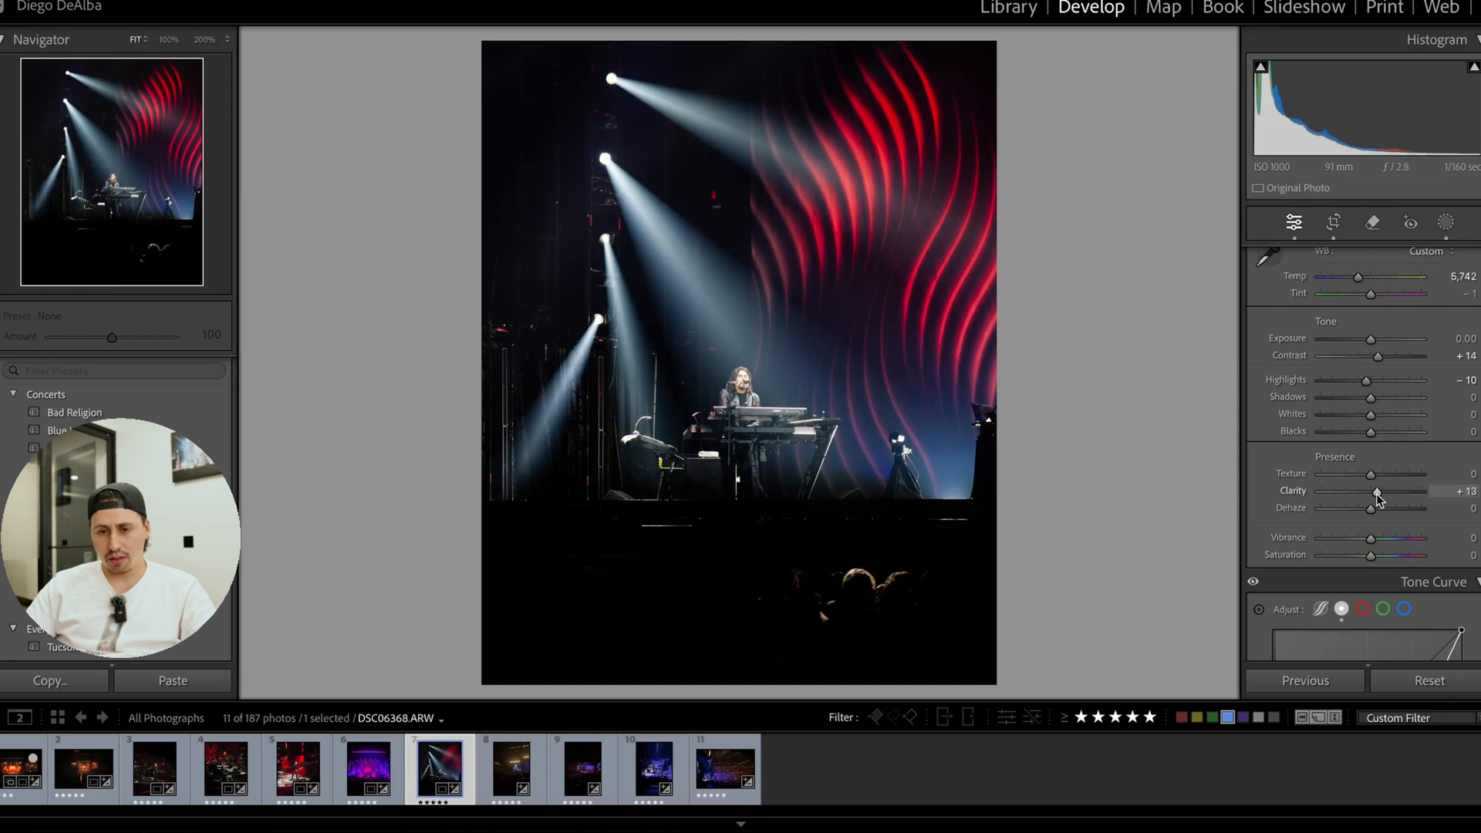
Set Lights to −14 in the parametric tone curve while checking the keyboardist's face up close.
{"action": "left_click", "coordinate": [1320, 609]}
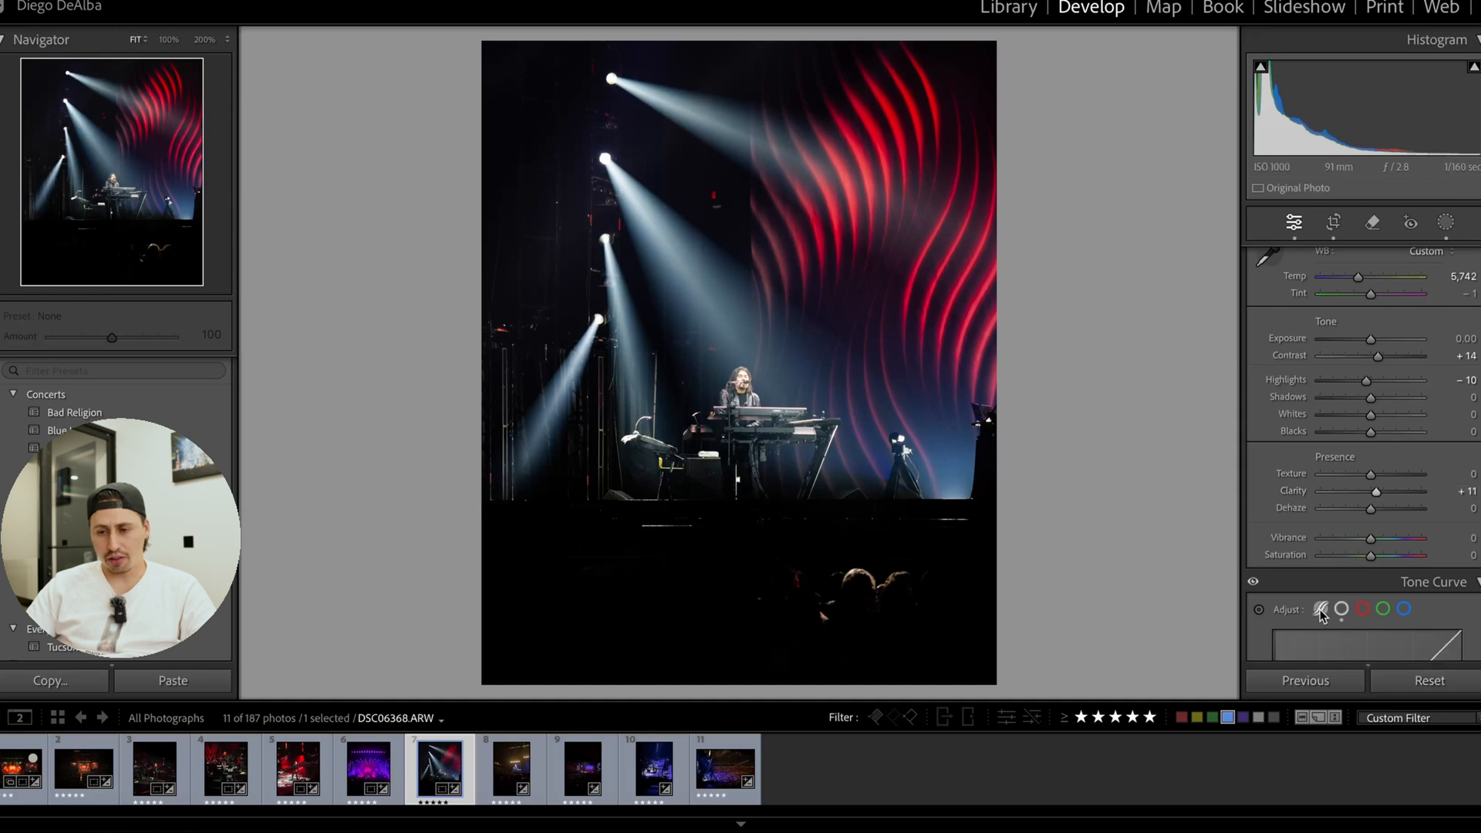
{"action": "scroll", "coordinate": [1365, 617], "scroll_direction": "down", "scroll_amount": 3}
{"action": "scroll", "coordinate": [1368, 628], "scroll_direction": "down", "scroll_amount": 3}
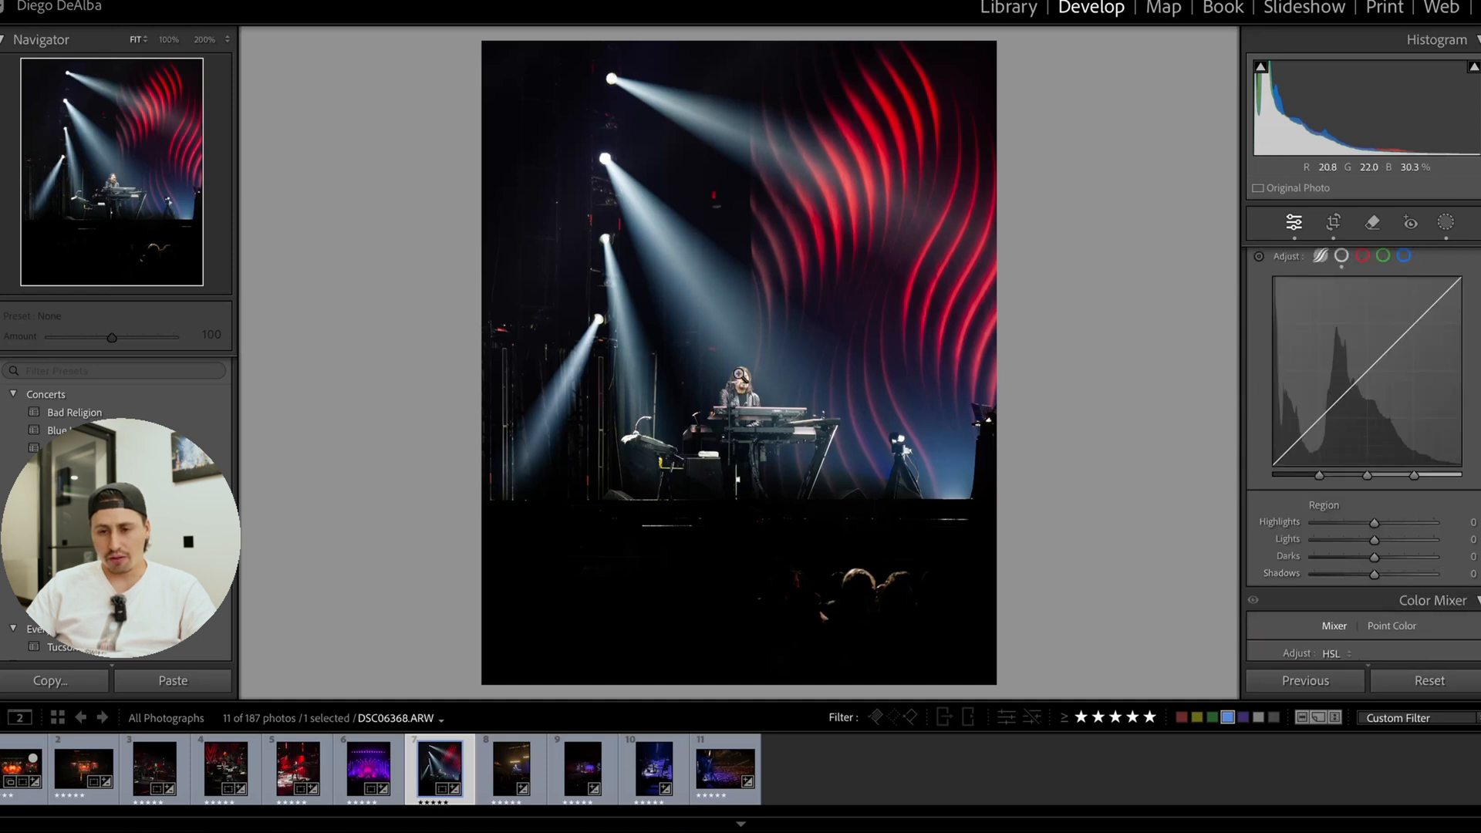
{"action": "left_click", "coordinate": [742, 387]}
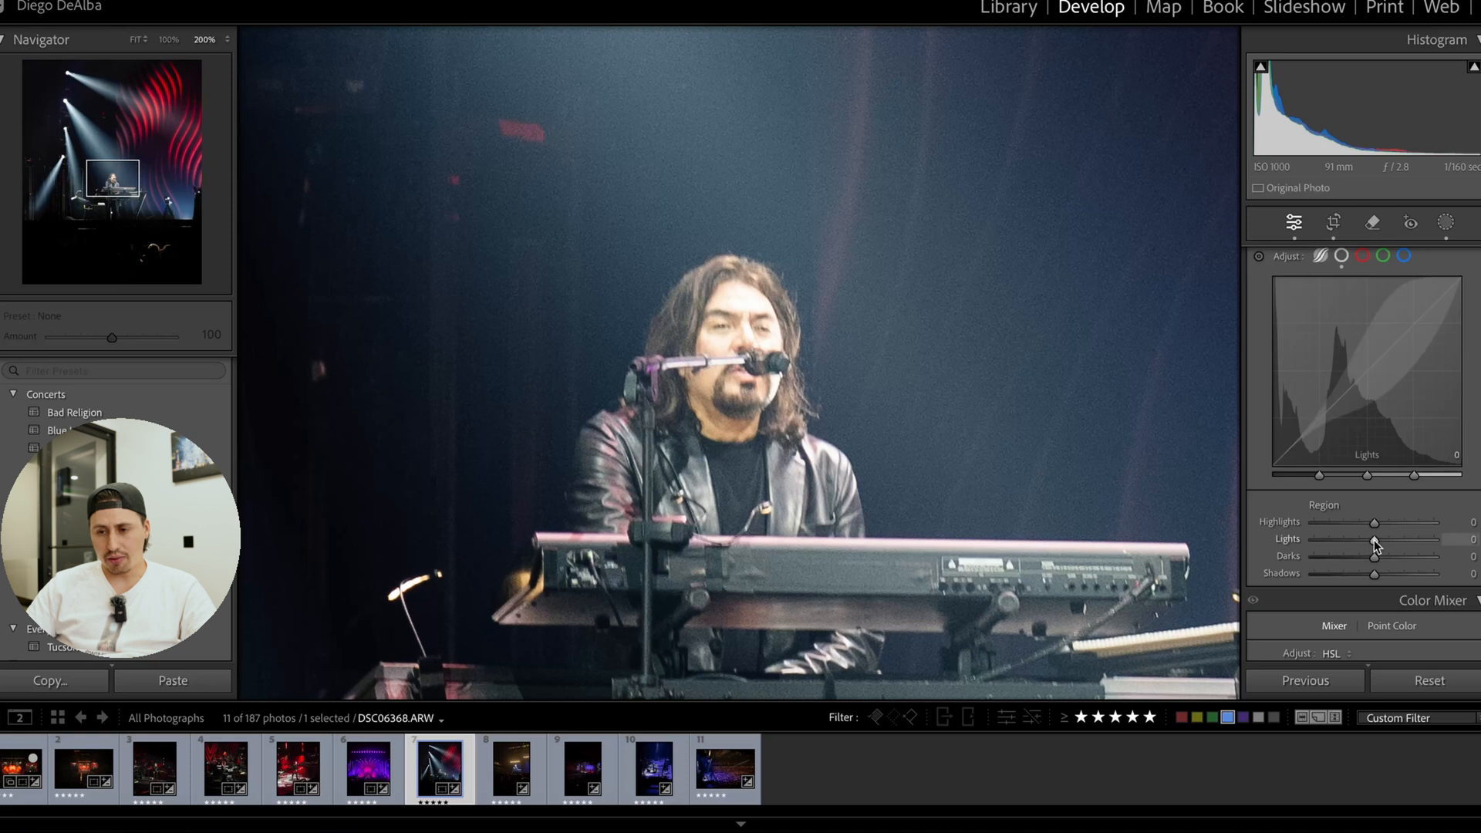
{"action": "left_click_drag", "start_coordinate": [1372, 540], "coordinate": [1367, 540]}
{"action": "key", "text": "z"}
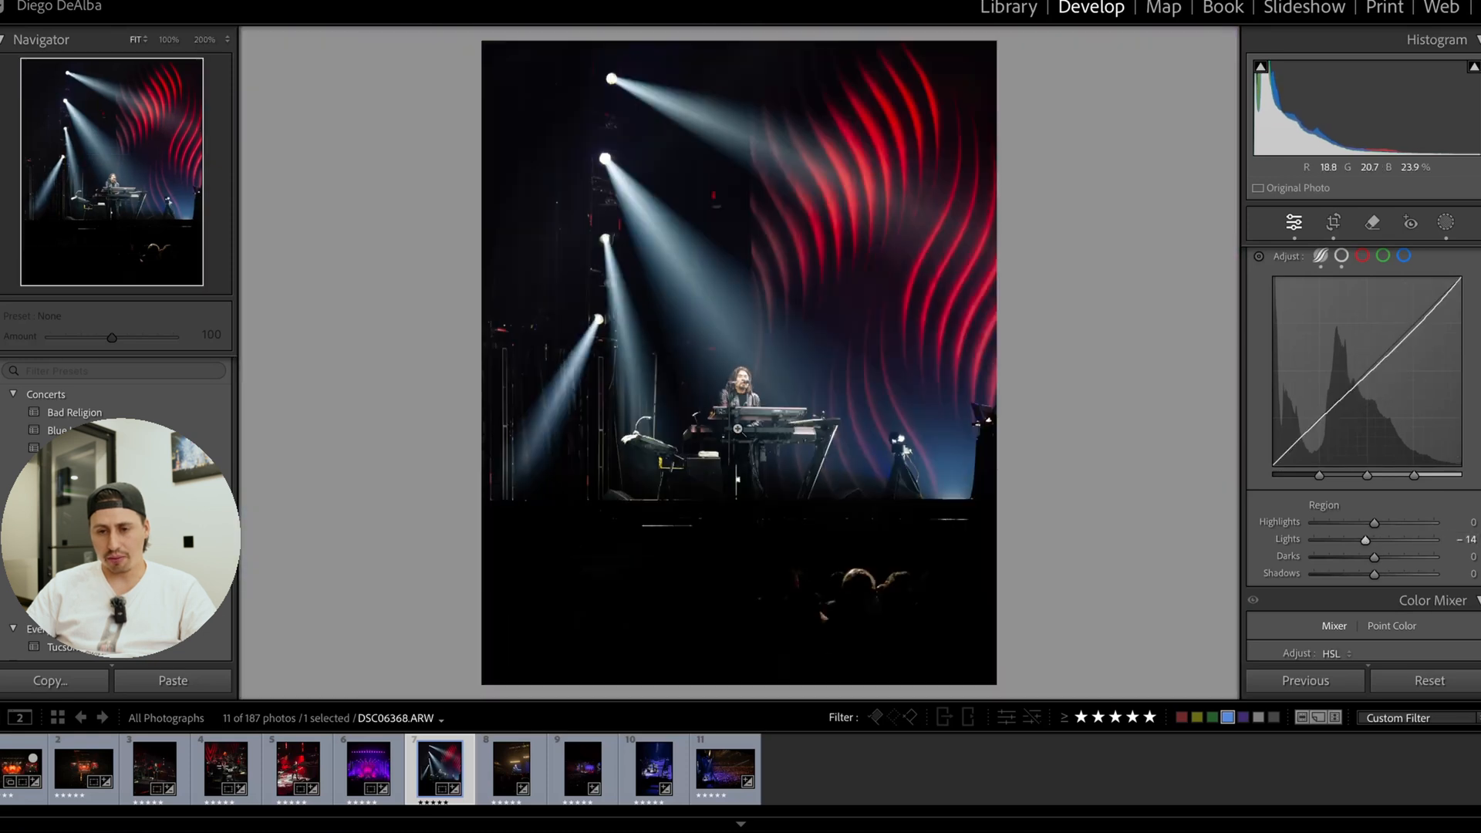
In the Color Mixer, set Blue hue to −13, Aqua luminance to +12 and Green luminance to −10.
{"action": "scroll", "coordinate": [1381, 483], "scroll_direction": "down", "scroll_amount": 5}
{"action": "scroll", "coordinate": [1379, 483], "scroll_direction": "down", "scroll_amount": 1}
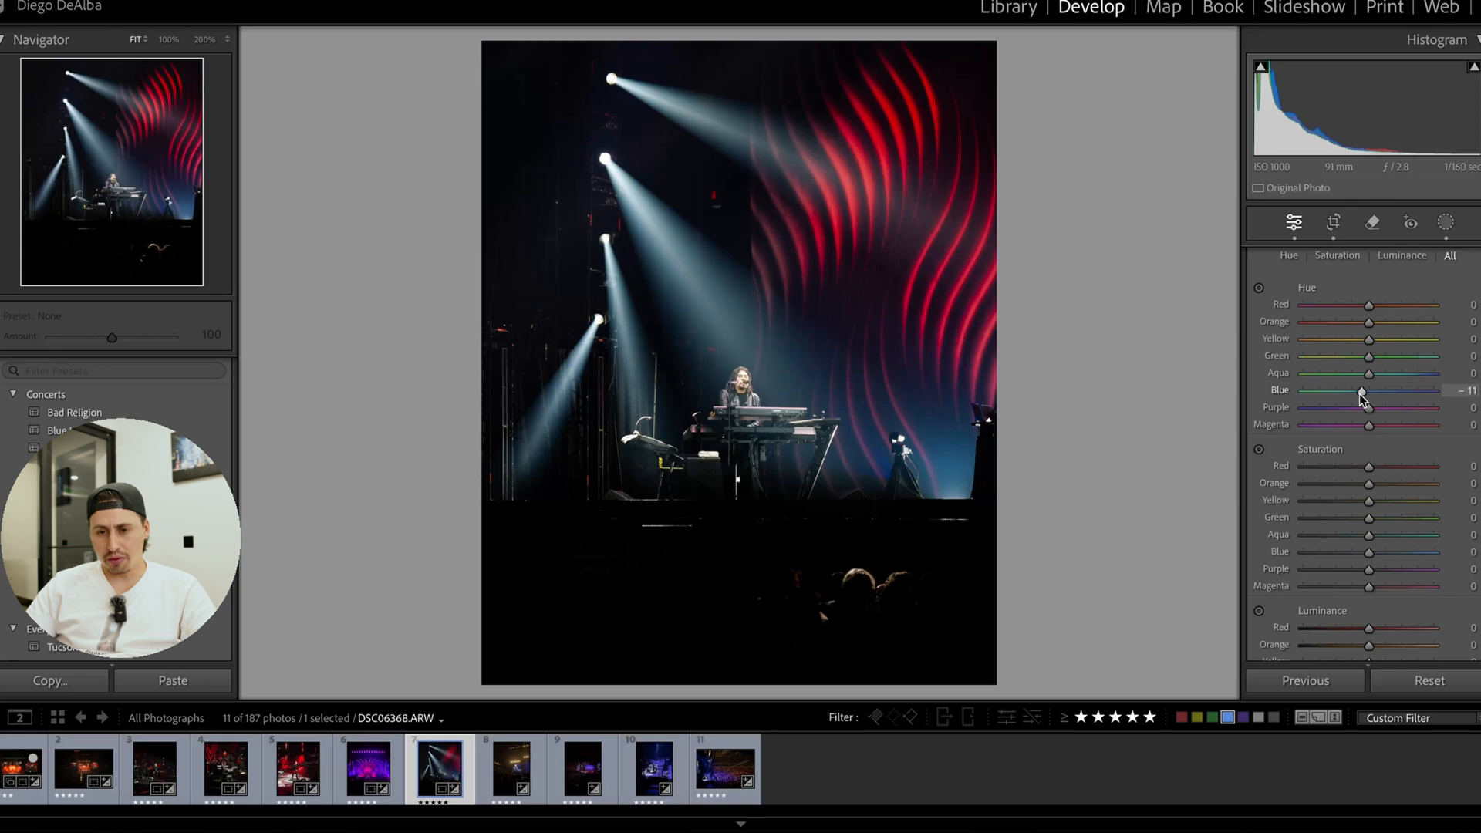
{"action": "mouse_move", "coordinate": [1362, 395]}
{"action": "left_mouse_down"}
{"action": "mouse_move", "coordinate": [1348, 391]}
{"action": "mouse_move", "coordinate": [1411, 391]}
{"action": "mouse_move", "coordinate": [1256, 416]}
{"action": "mouse_move", "coordinate": [1427, 408]}
{"action": "mouse_move", "coordinate": [1358, 400]}
{"action": "left_mouse_up"}
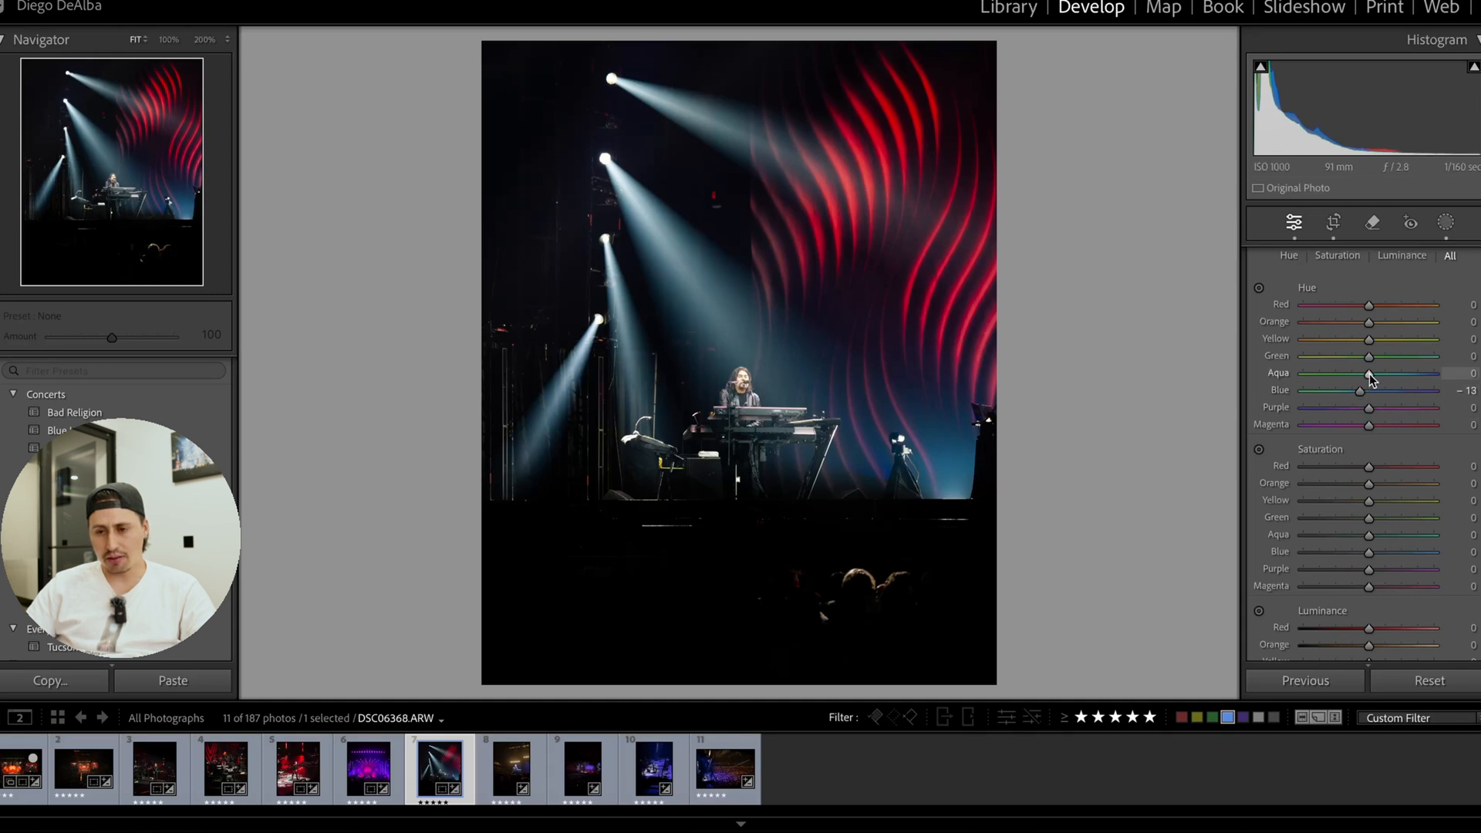
{"action": "scroll", "coordinate": [1371, 454], "scroll_direction": "down", "scroll_amount": 5}
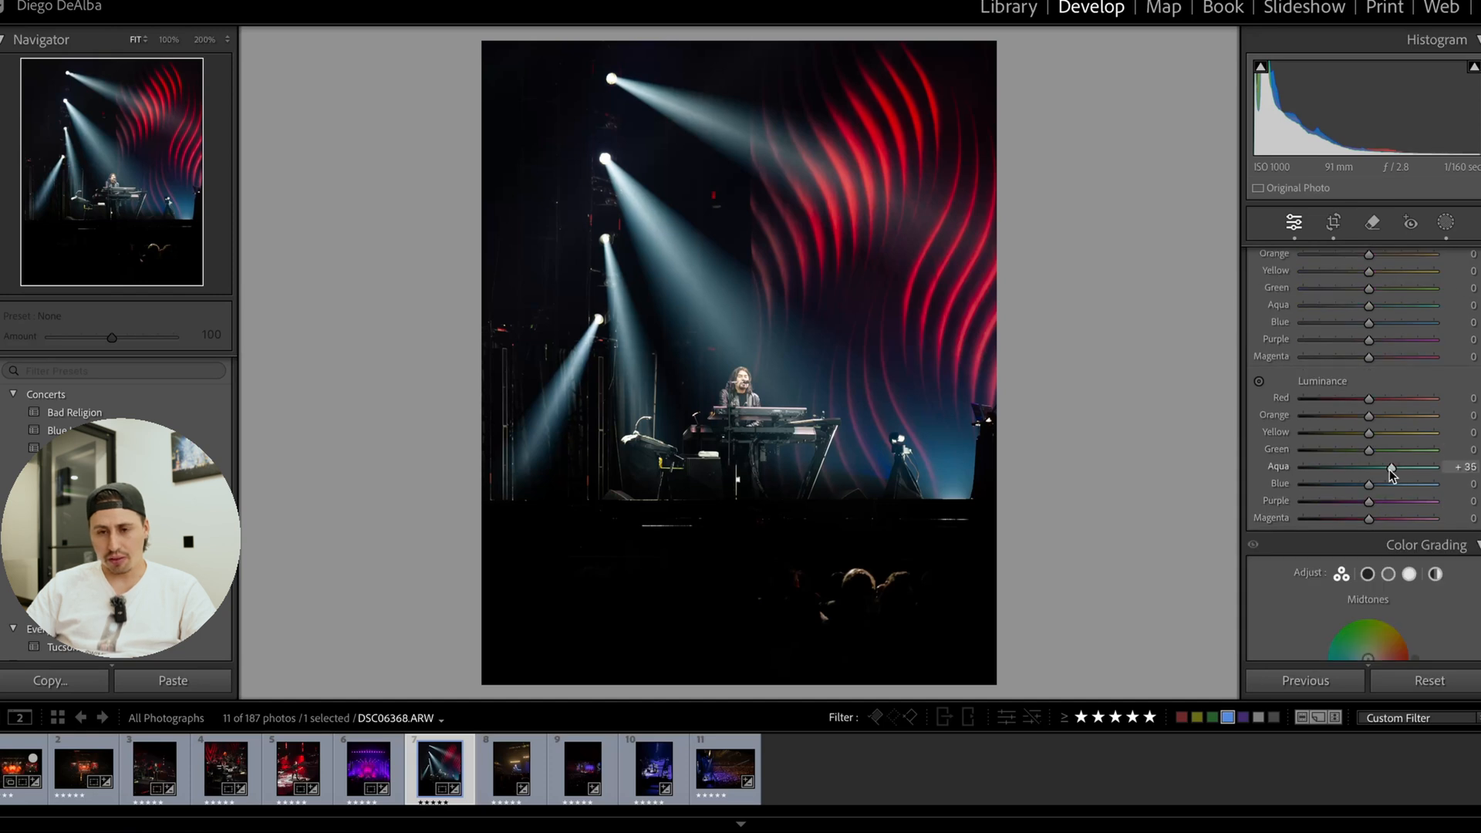
{"action": "left_click_drag", "start_coordinate": [1389, 472], "coordinate": [1372, 455]}
Tint the Color Grading highlights slightly blue, and try tints on the midtones and shadows while keeping both neutral.
{"action": "scroll", "coordinate": [1380, 471], "scroll_direction": "down", "scroll_amount": 5}
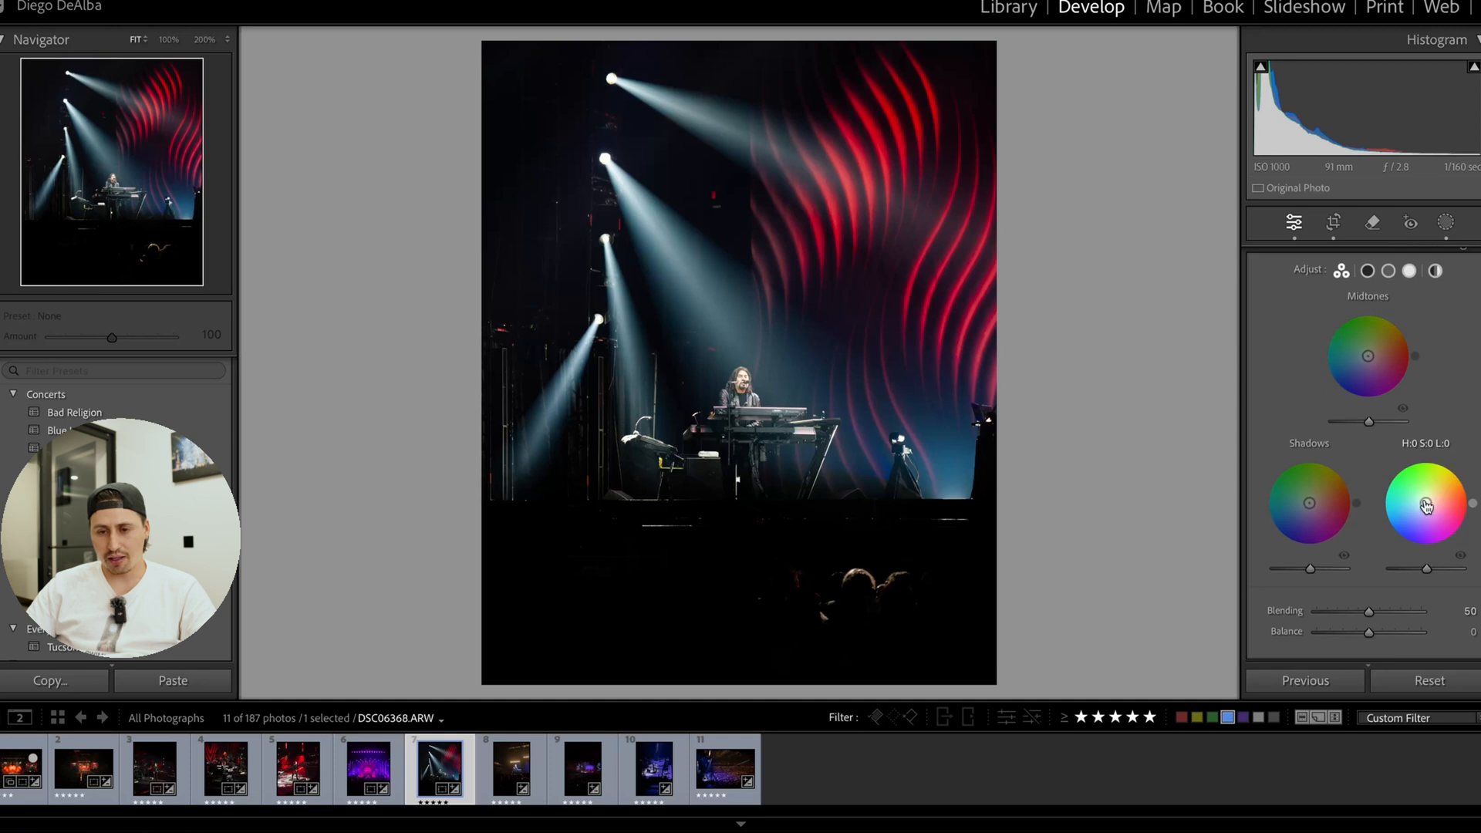
{"action": "left_click_drag", "start_coordinate": [1426, 505], "coordinate": [1396, 487]}
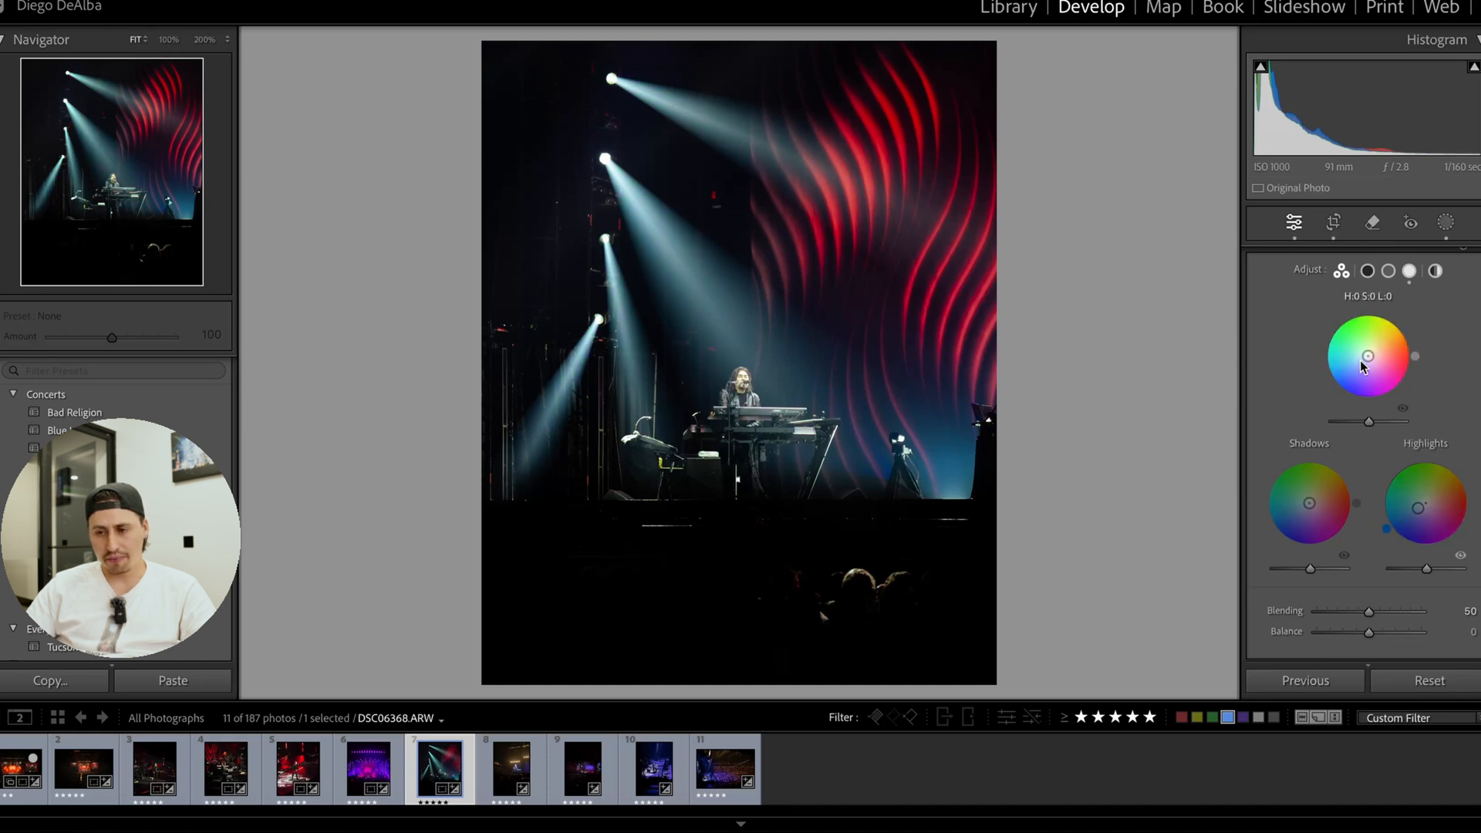
{"action": "mouse_move", "coordinate": [1368, 356]}
{"action": "left_mouse_down"}
{"action": "mouse_move", "coordinate": [1379, 357]}
{"action": "mouse_move", "coordinate": [1367, 356]}
{"action": "left_mouse_up"}
{"action": "left_click_drag", "start_coordinate": [1309, 503], "coordinate": [1309, 502]}
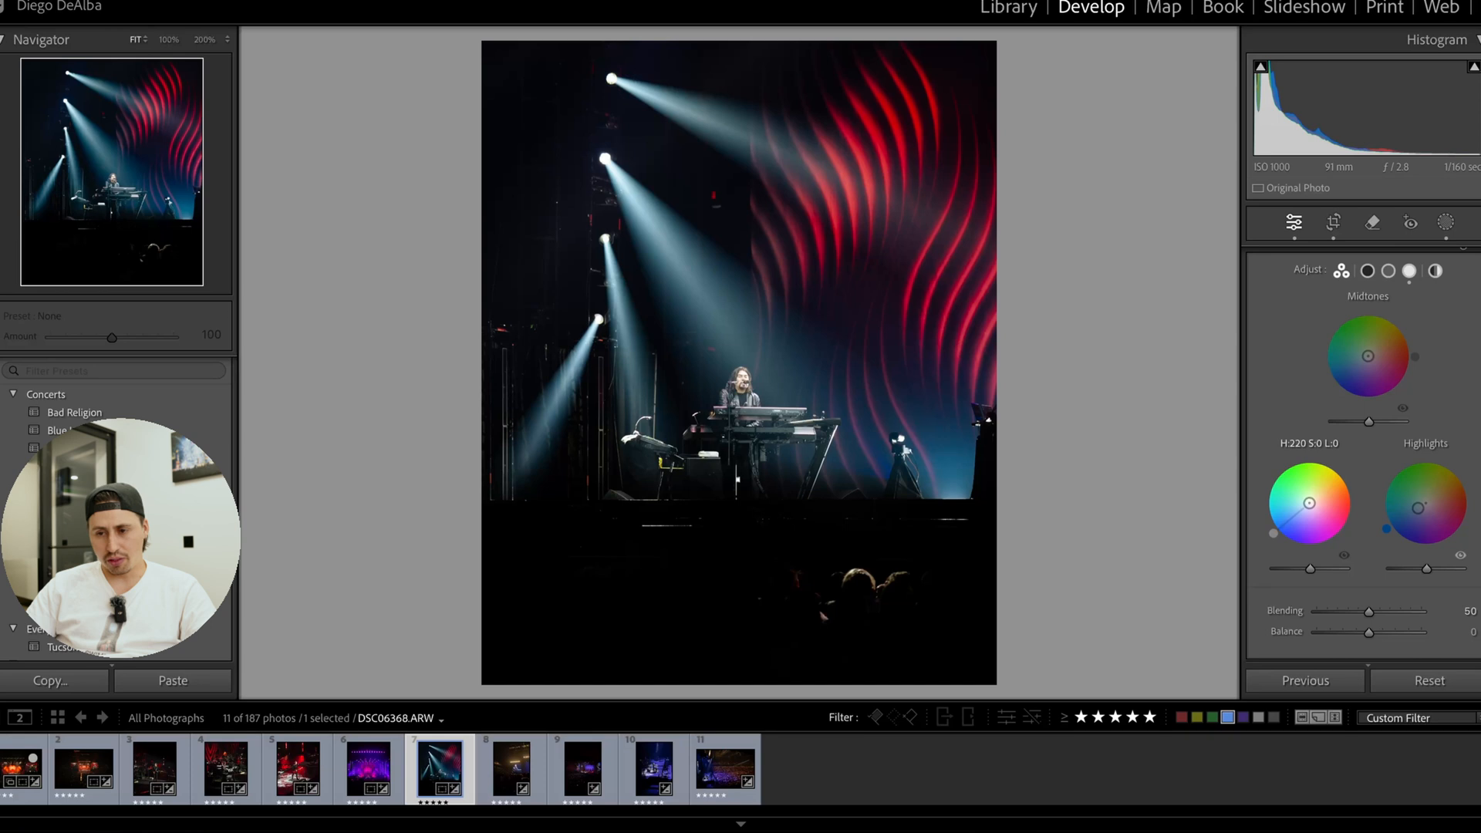
Warm the white balance to a Temp of 5,945 and compare the photo's before and after versions.
{"action": "scroll", "coordinate": [1309, 507], "scroll_direction": "up", "scroll_amount": 5}
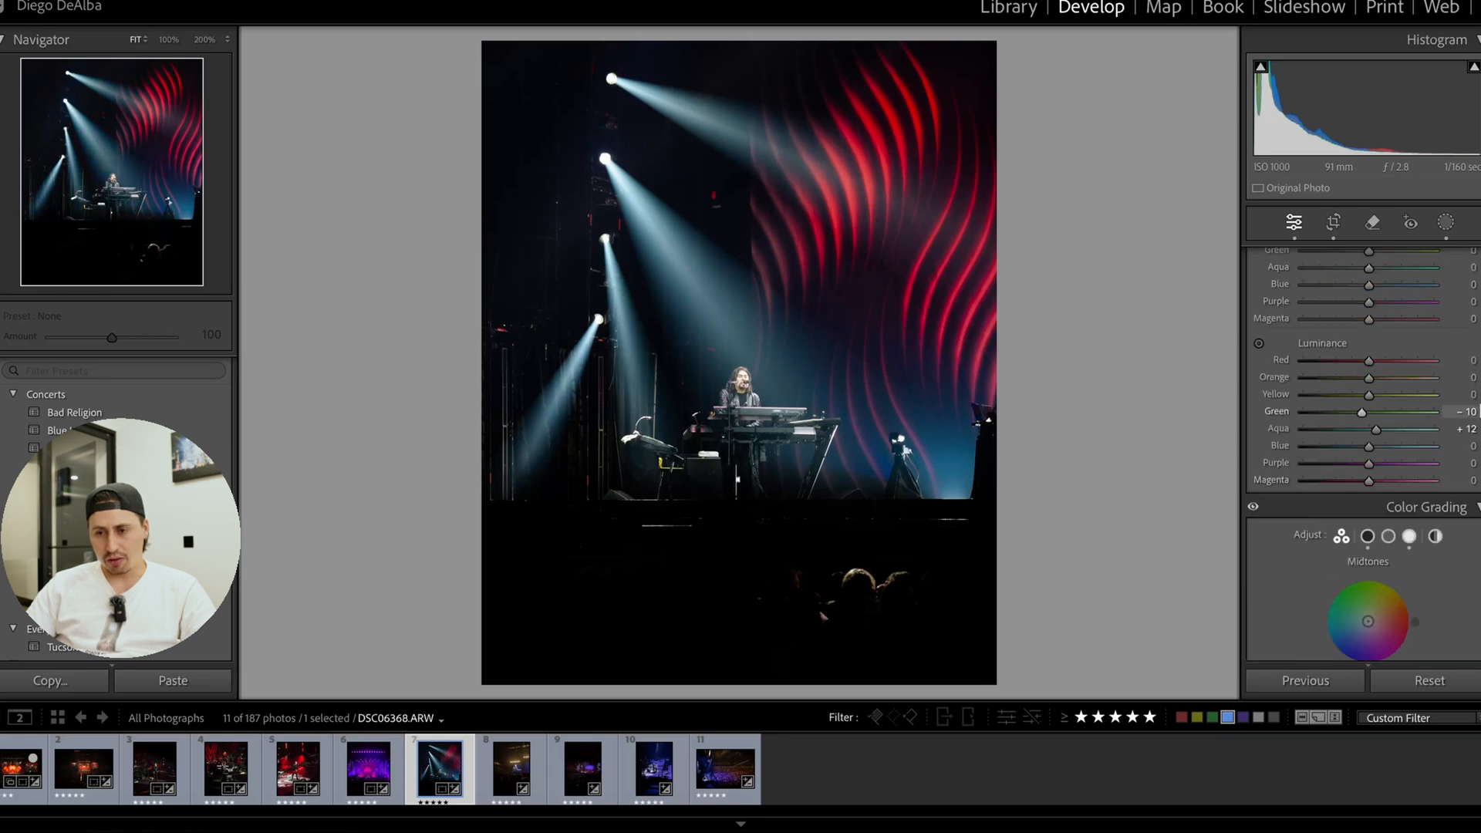
{"action": "left_click_drag", "start_coordinate": [1480, 409], "coordinate": [1464, 118]}
{"action": "left_click_drag", "start_coordinate": [1358, 370], "coordinate": [1361, 369]}
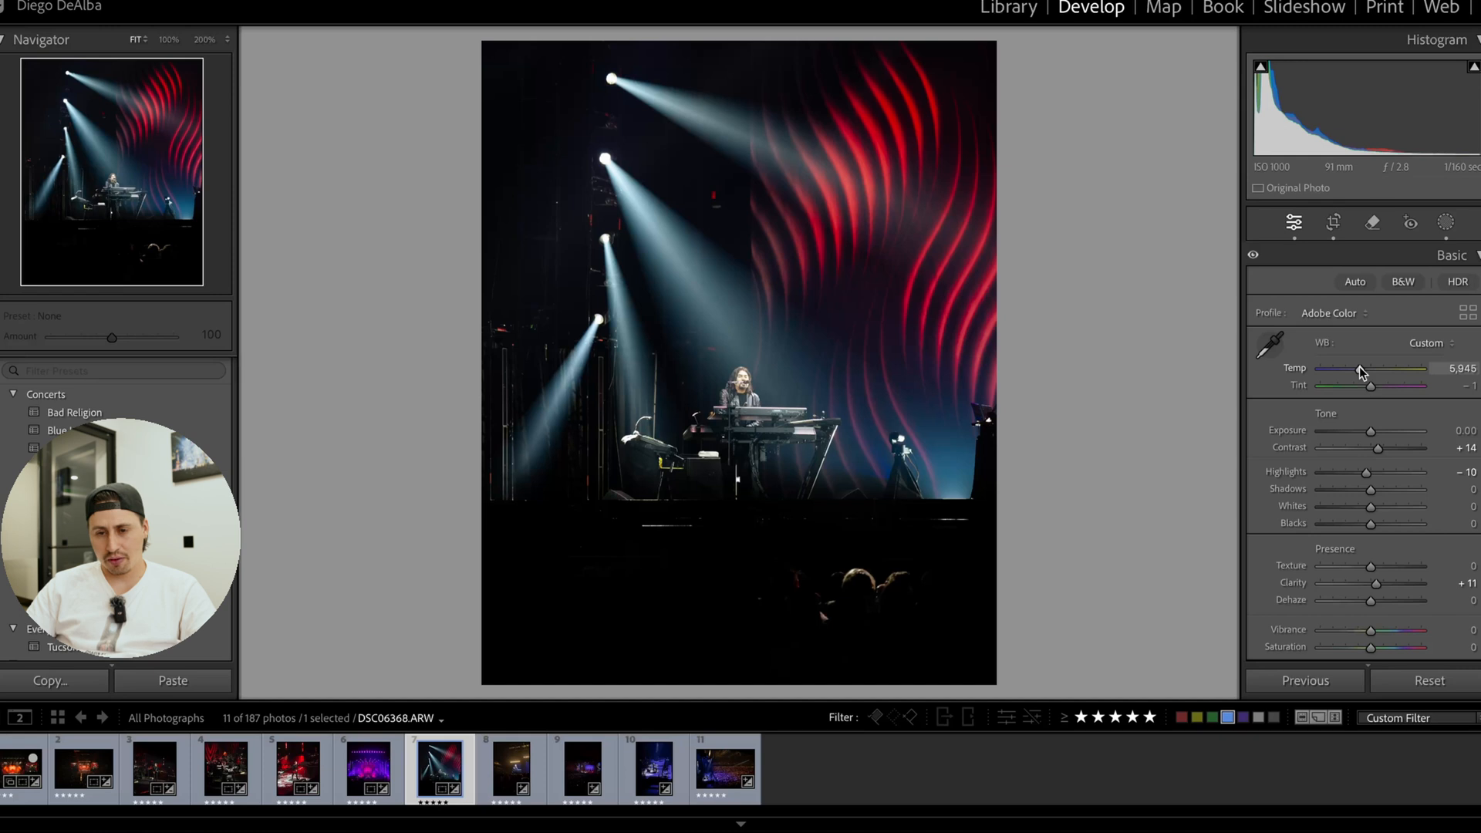
{"action": "key", "text": "y"}
{"action": "key", "text": "y"}
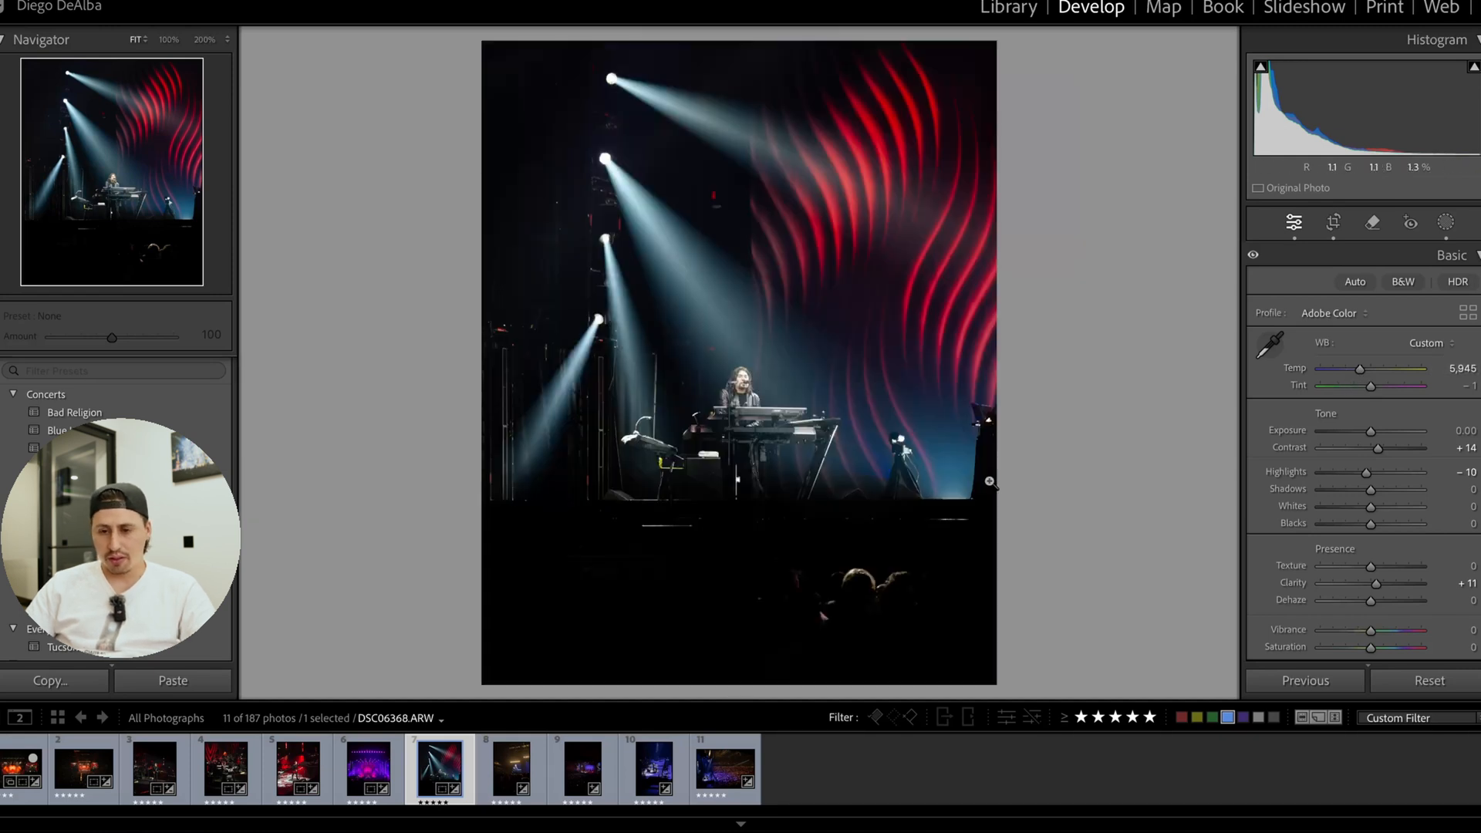
Set Sharpening Amount to 108 and Masking to 55, and inspect the detail at the stage's edge up close.
{"action": "scroll", "coordinate": [1305, 566], "scroll_direction": "down", "scroll_amount": 8}
{"action": "scroll", "coordinate": [1369, 551], "scroll_direction": "down", "scroll_amount": 15}
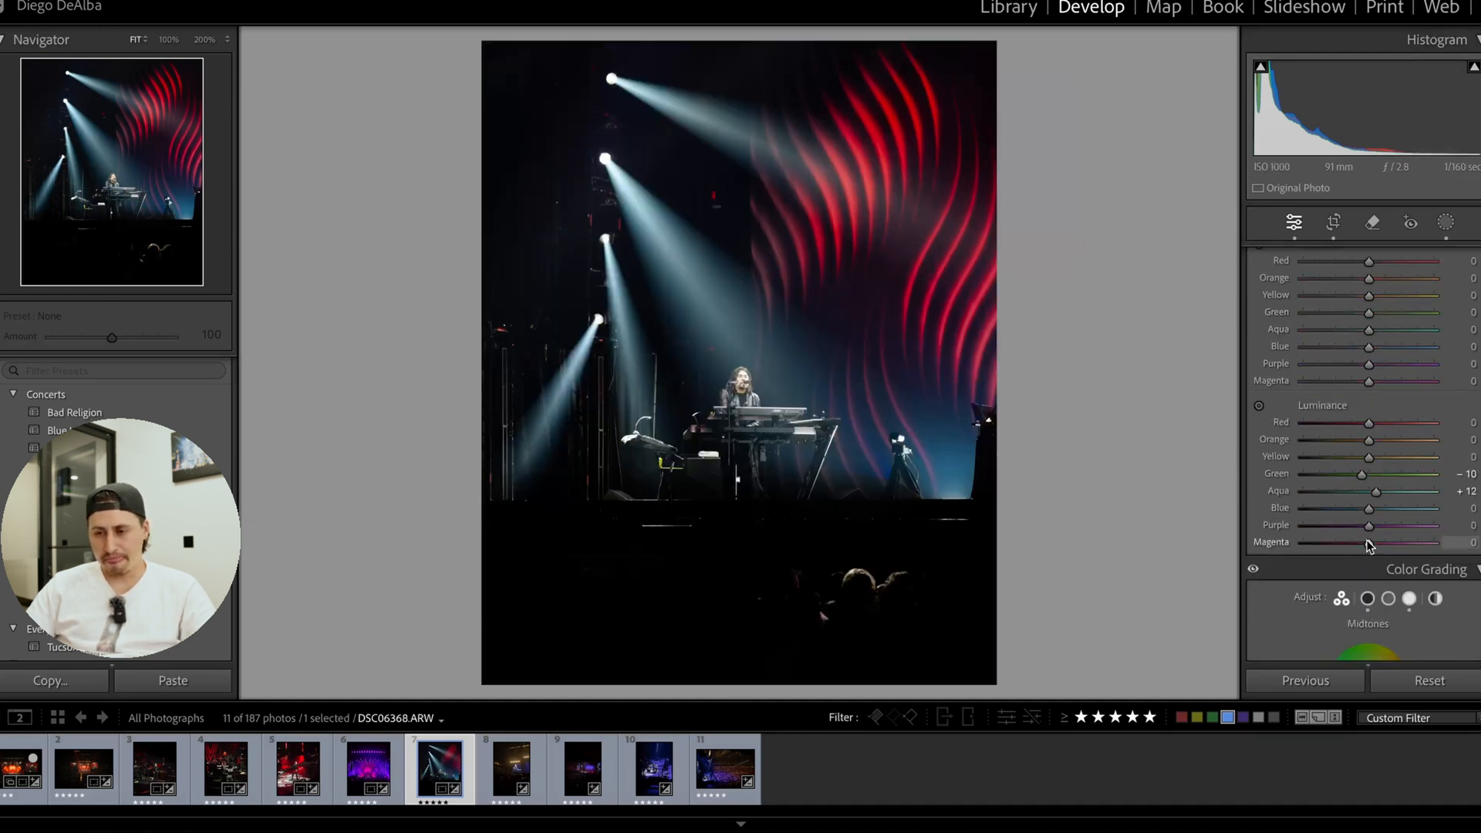
{"action": "scroll", "coordinate": [1365, 561], "scroll_direction": "down", "scroll_amount": 3}
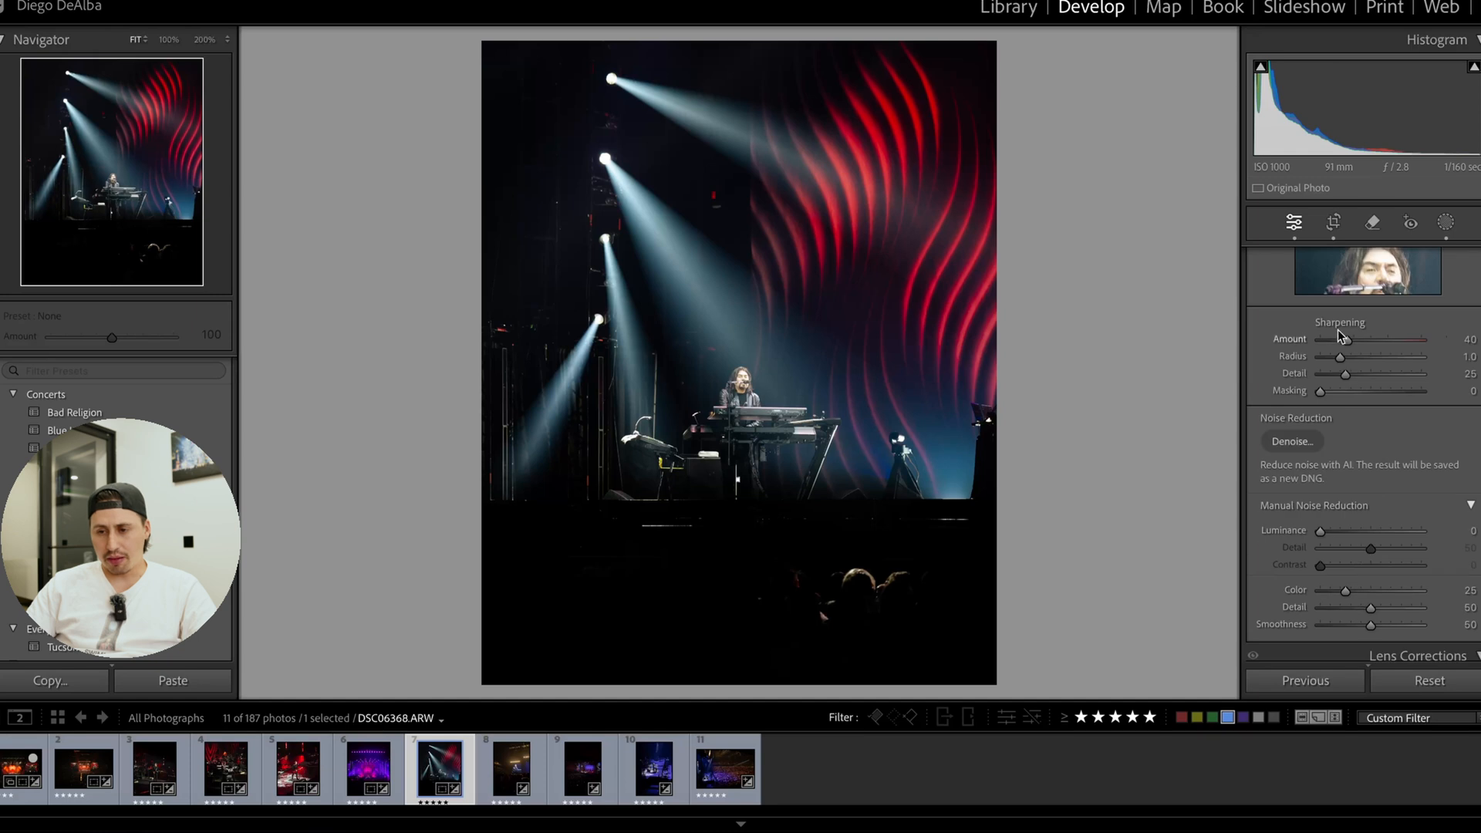
{"action": "left_click_drag", "start_coordinate": [1346, 340], "coordinate": [1392, 339]}
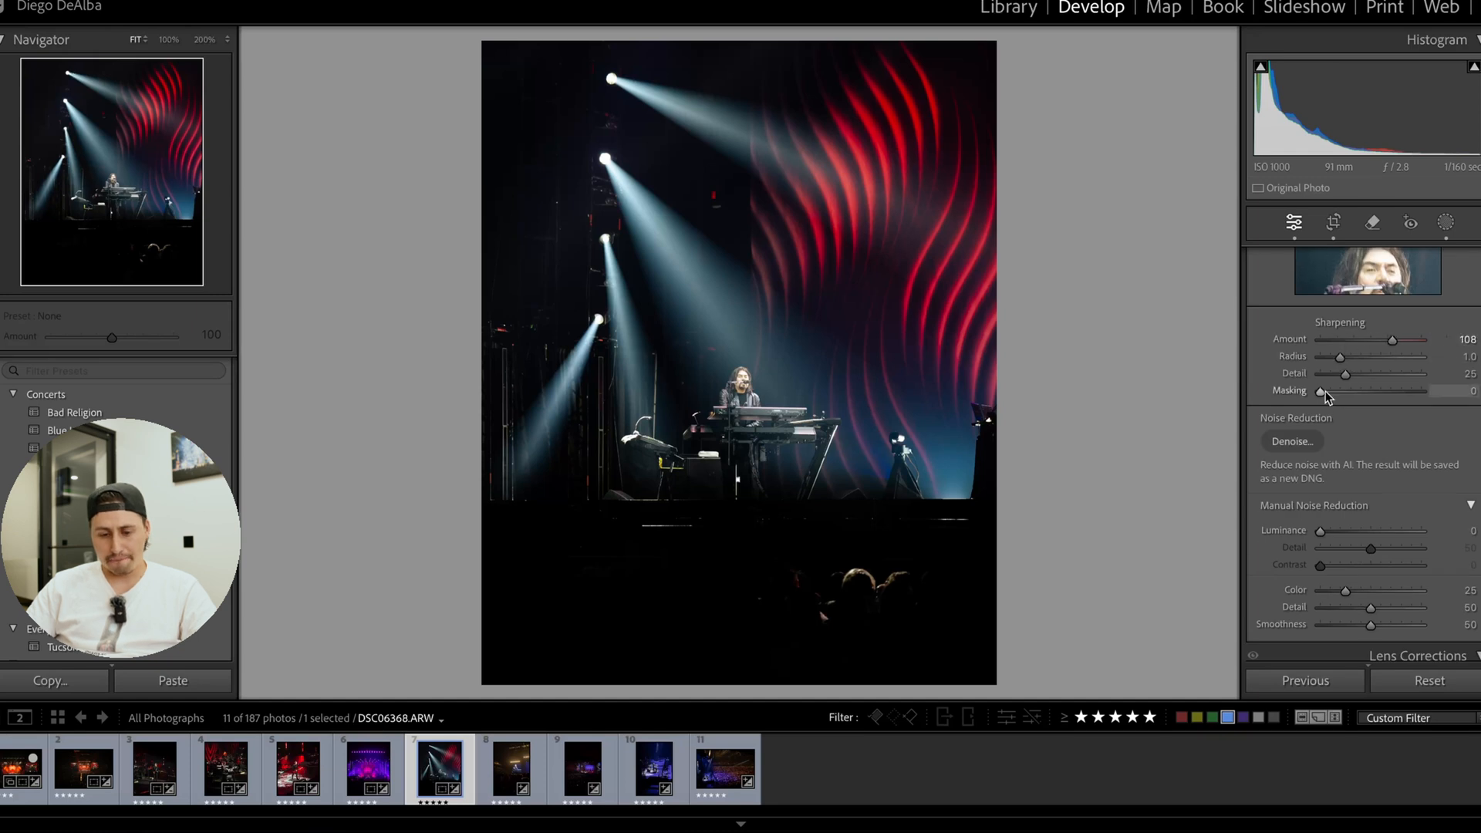
{"action": "left_click_drag", "start_coordinate": [1324, 392], "coordinate": [1376, 391]}
{"action": "left_click", "coordinate": [500, 490]}
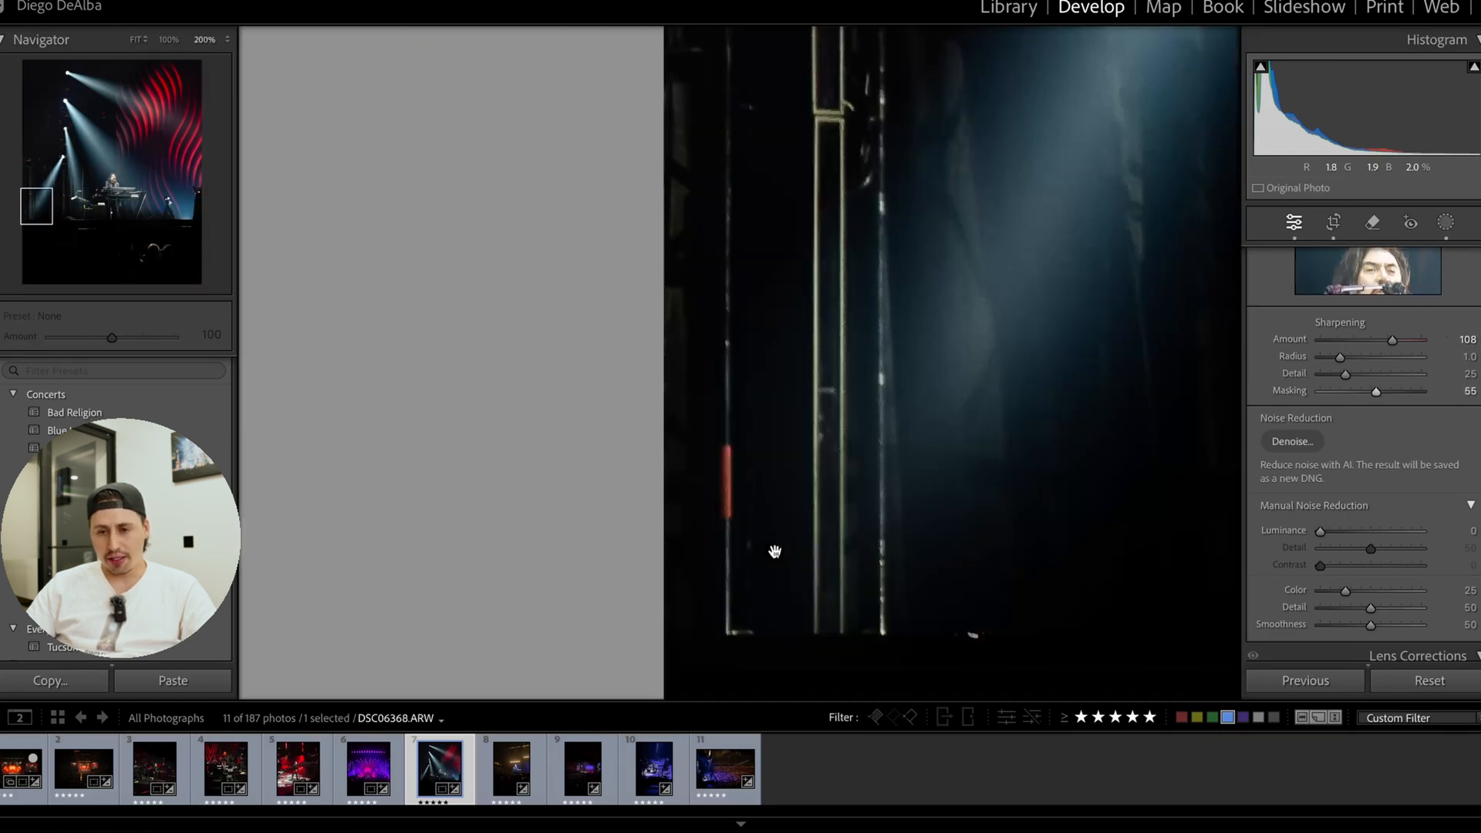
{"action": "left_click", "coordinate": [868, 573]}
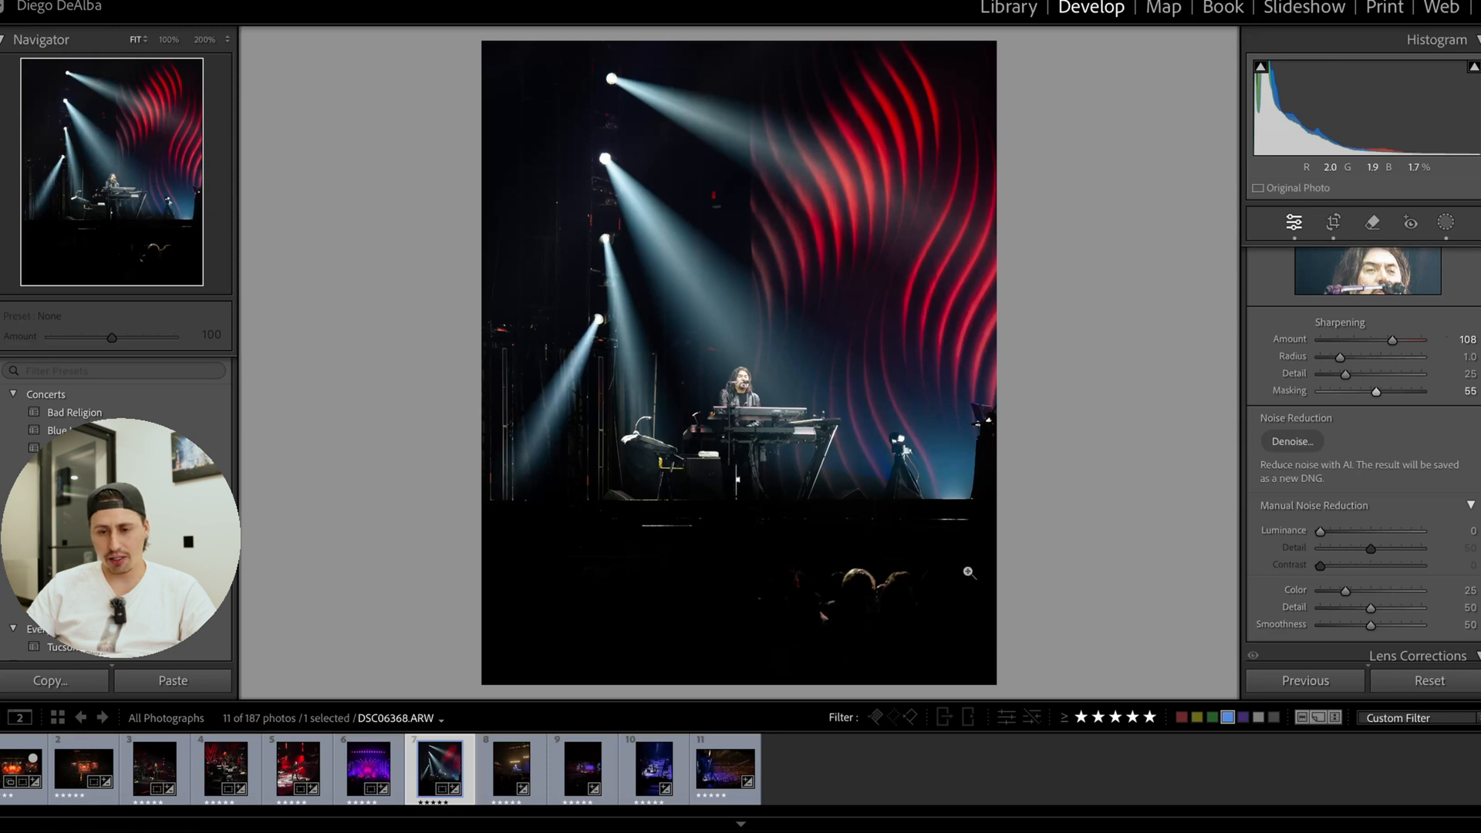
Reposition Mask 1's linear gradient at the stage edge, and darken the crowd with Exposure −1.71 and Shadows −100.
{"action": "left_click", "coordinate": [1445, 222]}
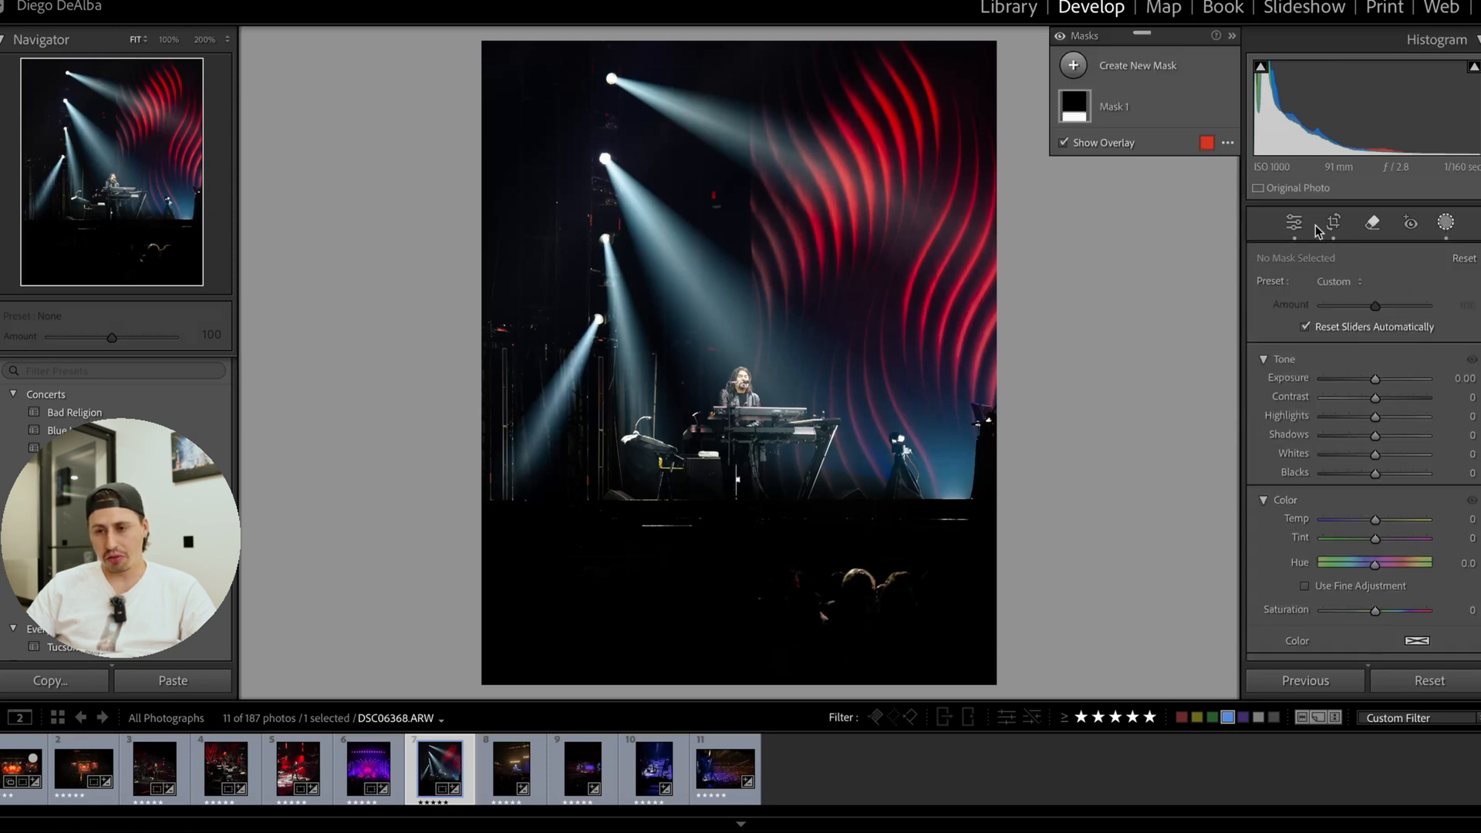
{"action": "left_click", "coordinate": [1080, 102]}
{"action": "left_click_drag", "start_coordinate": [761, 491], "coordinate": [757, 514]}
{"action": "left_click_drag", "start_coordinate": [1356, 402], "coordinate": [1297, 470]}
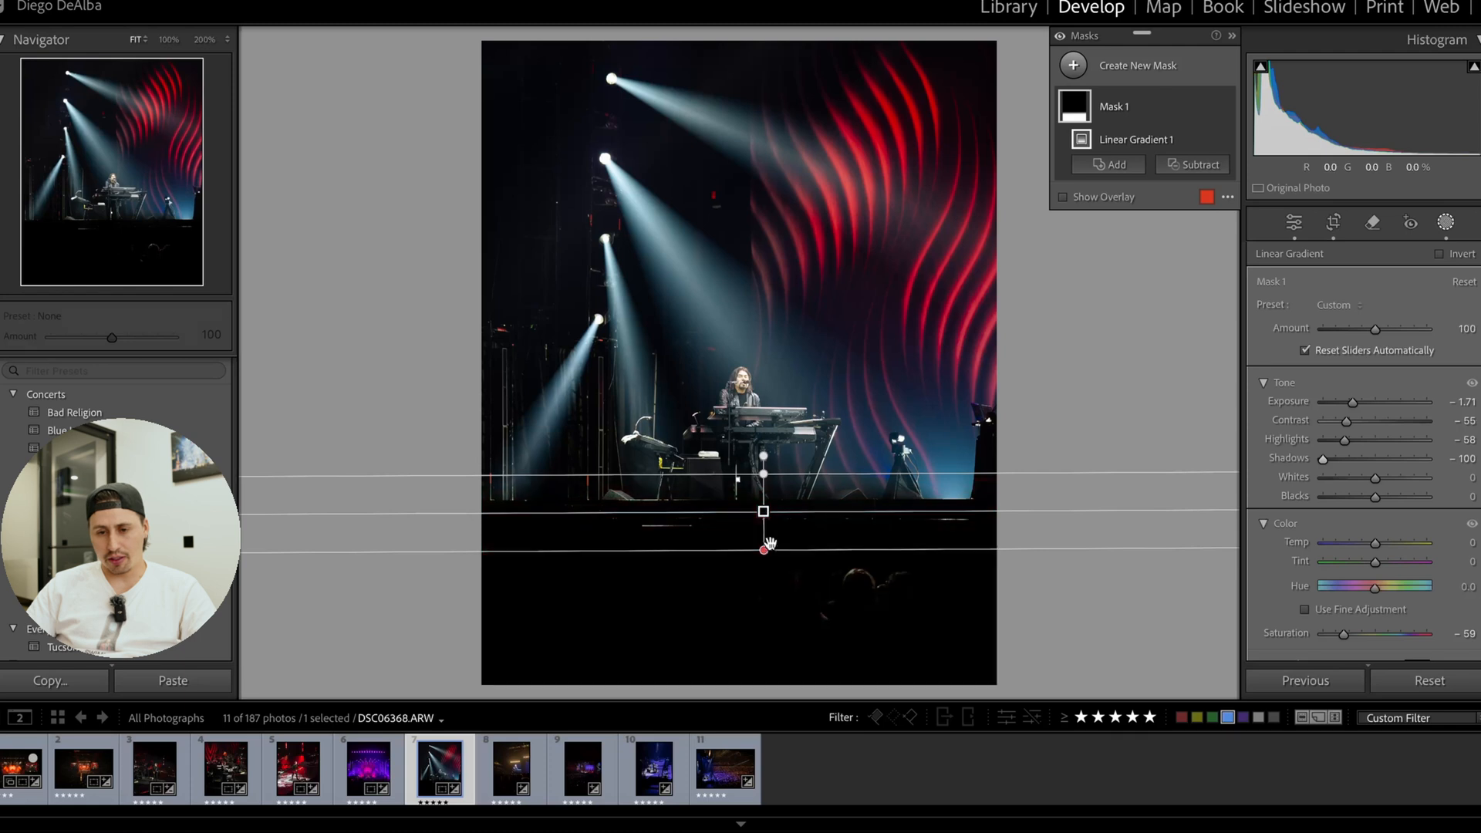
Extend the linear gradient's fade farther down over the crowd, and hide Mask 1 to check its effect.
{"action": "left_click_drag", "start_coordinate": [763, 539], "coordinate": [762, 578]}
{"action": "left_click_drag", "start_coordinate": [859, 524], "coordinate": [859, 525]}
{"action": "left_click", "coordinate": [1224, 107]}
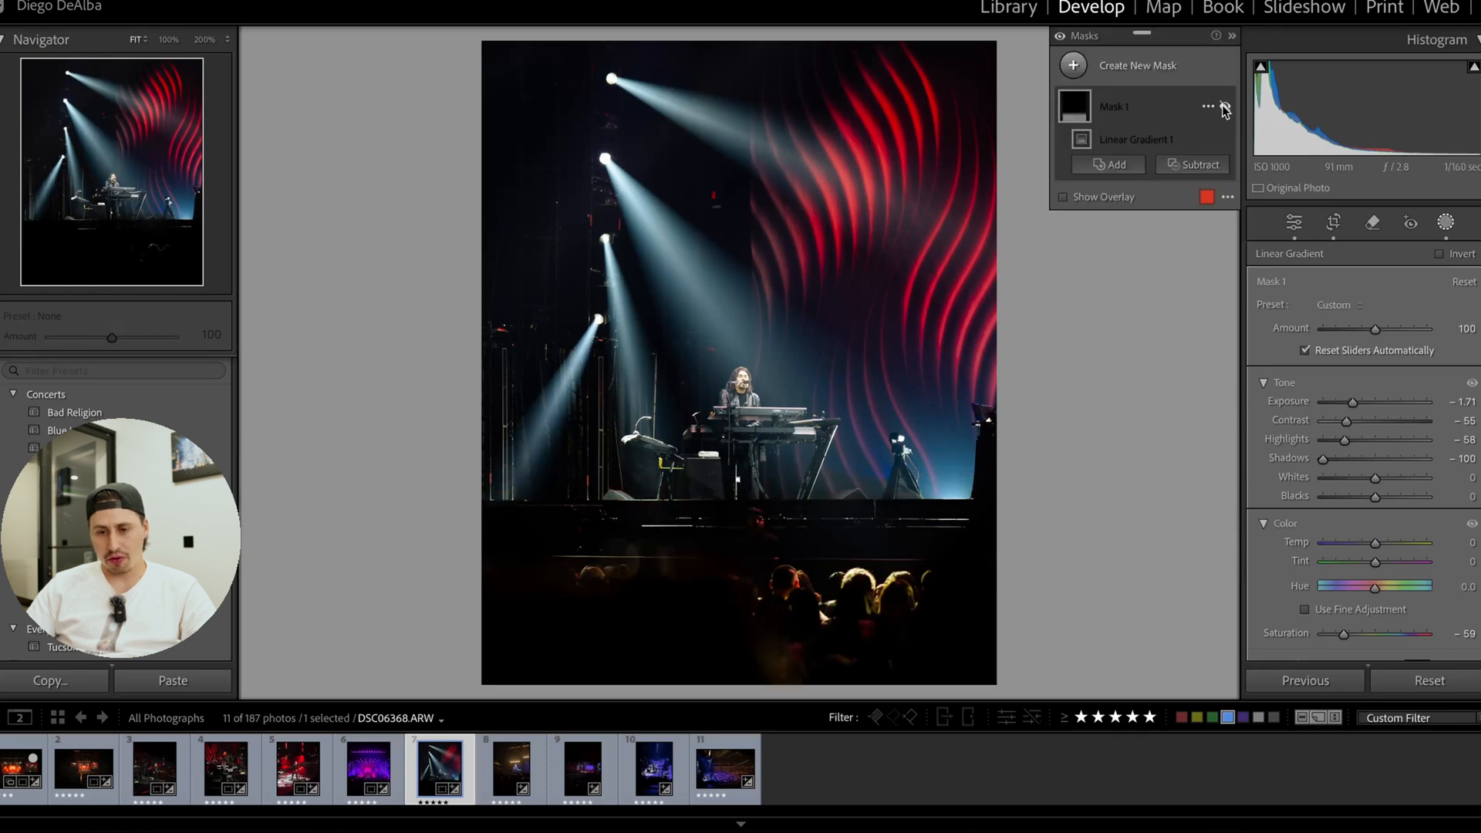
Toggle Mask 1 off and on to compare its effect on the crowd, leaving it enabled.
{"action": "left_click", "coordinate": [1224, 107]}
{"action": "left_click", "coordinate": [1224, 107]}
{"action": "left_click", "coordinate": [1225, 107]}
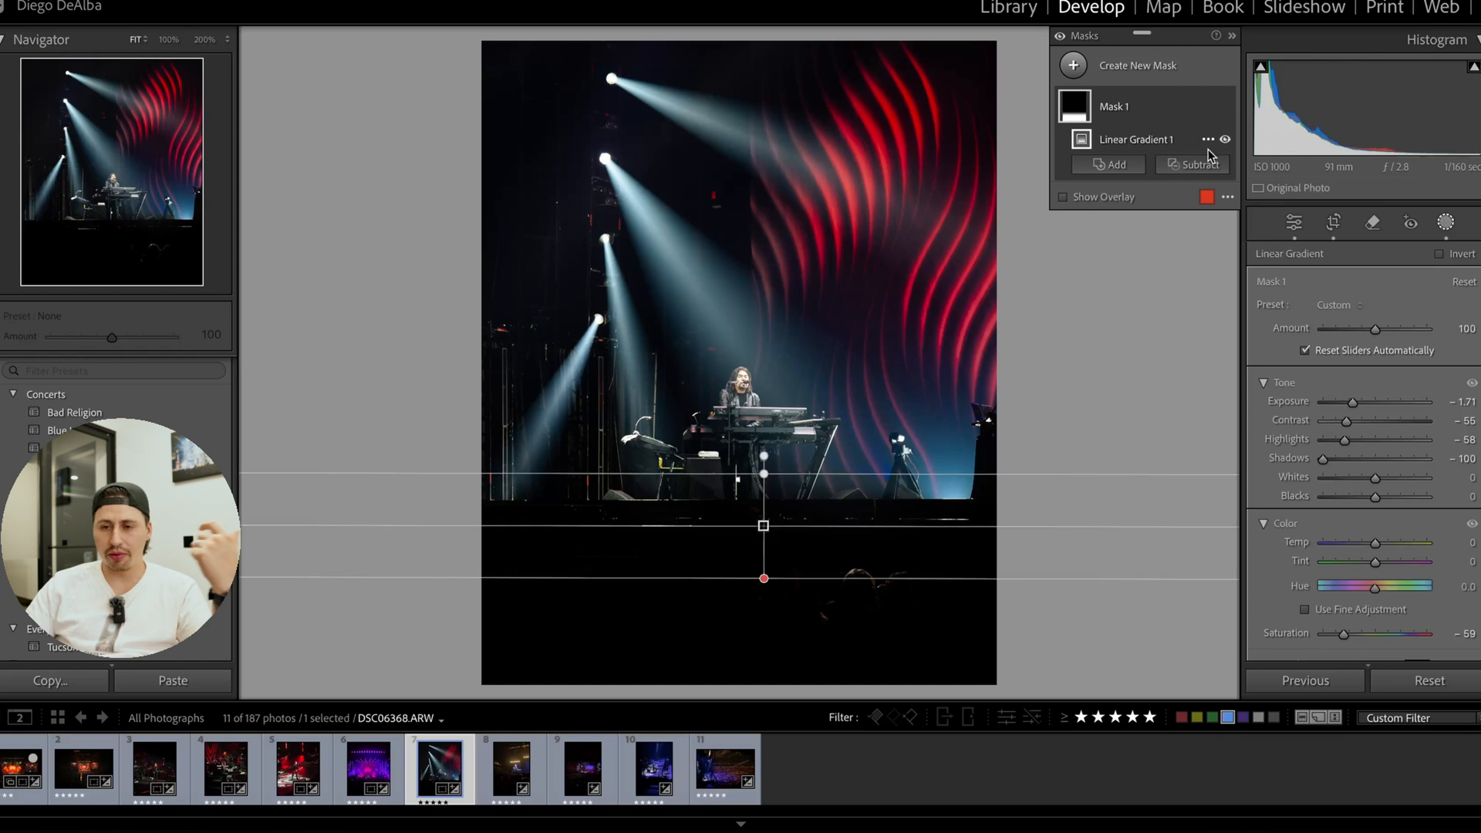
Brush a new mask down the photo's dark left side into the crowd, set its Exposure to −0.79, and compare before and after.
{"action": "left_click", "coordinate": [1445, 223]}
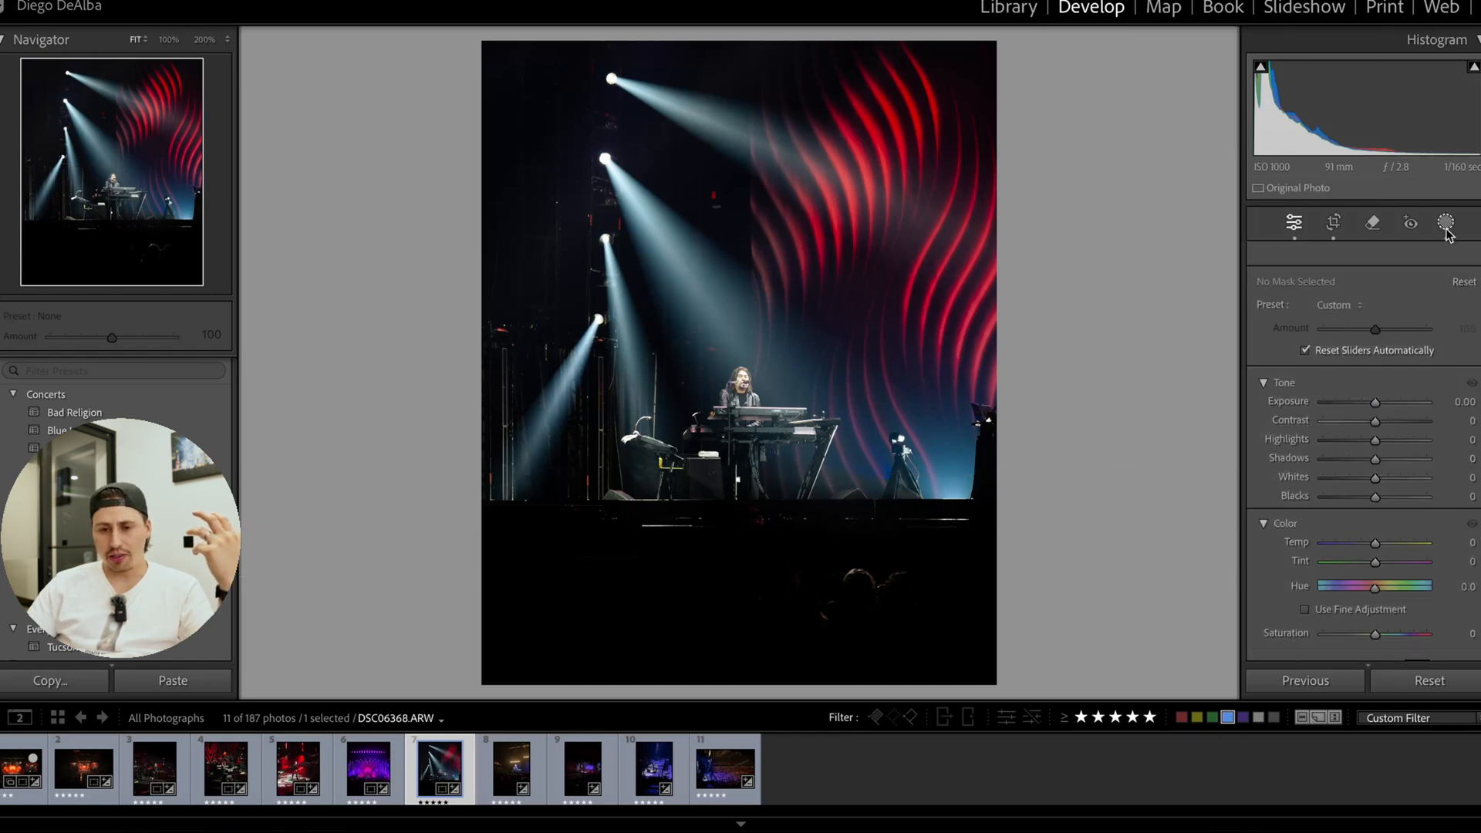
{"action": "left_click", "coordinate": [1436, 229]}
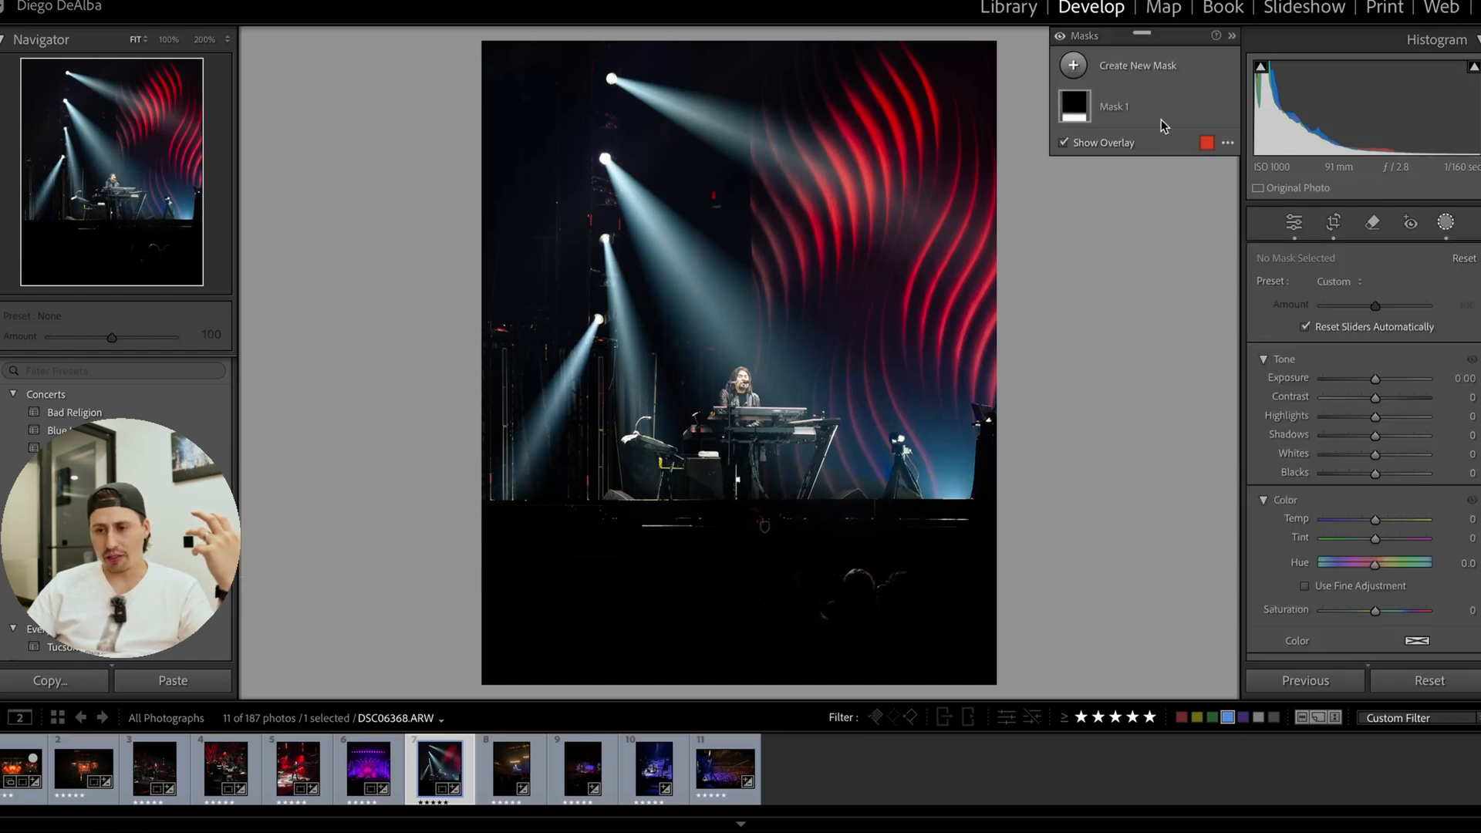
{"action": "left_click", "coordinate": [1073, 66]}
{"action": "left_click", "coordinate": [1165, 257]}
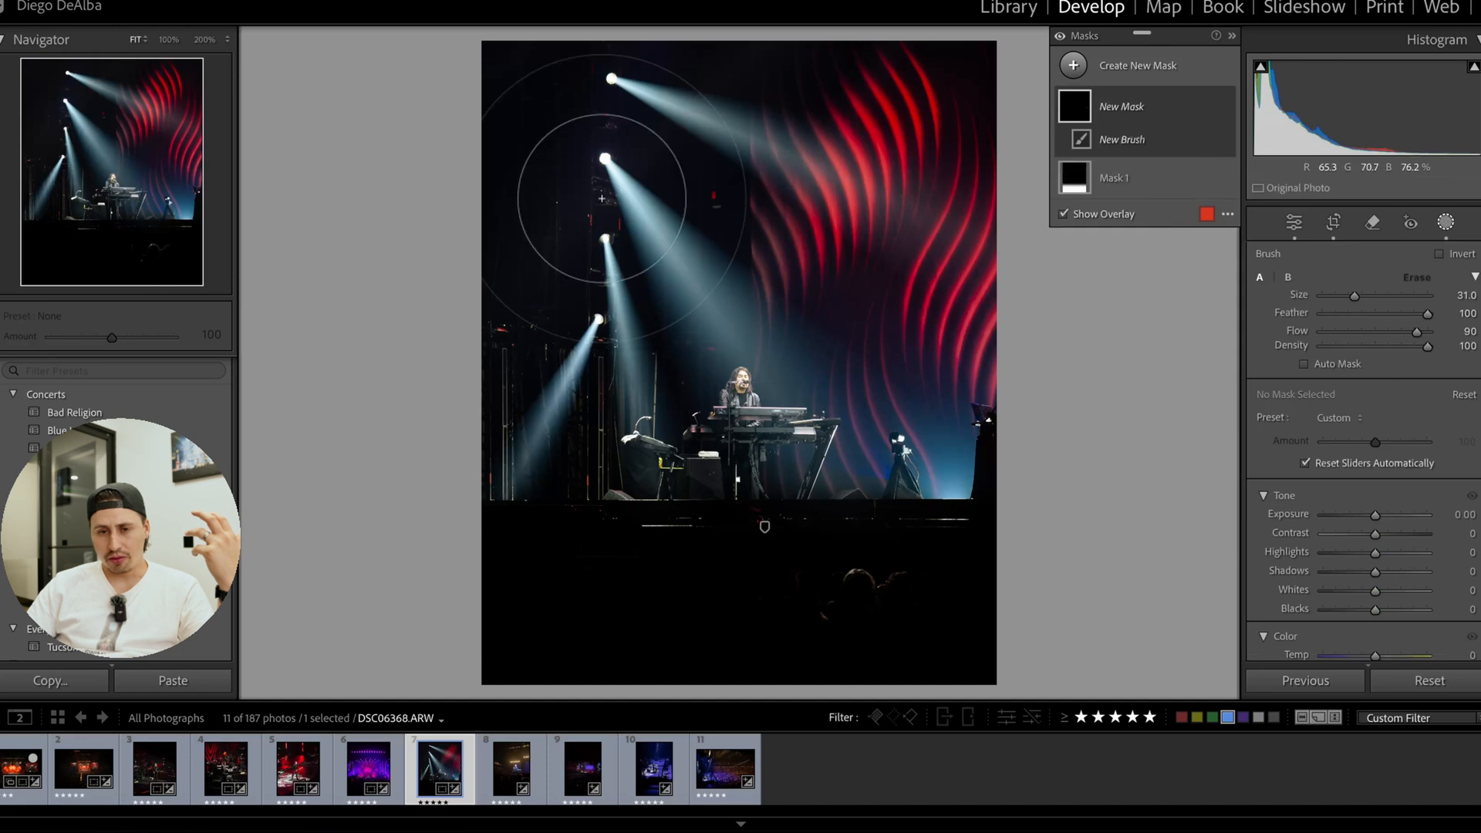
{"action": "left_click", "coordinate": [502, 149]}
{"action": "mouse_move", "coordinate": [501, 150]}
{"action": "left_mouse_down"}
{"action": "mouse_move", "coordinate": [479, 320]}
{"action": "mouse_move", "coordinate": [490, 459]}
{"action": "mouse_move", "coordinate": [516, 499]}
{"action": "mouse_move", "coordinate": [637, 571]}
{"action": "mouse_move", "coordinate": [558, 570]}
{"action": "mouse_move", "coordinate": [502, 544]}
{"action": "mouse_move", "coordinate": [658, 637]}
{"action": "mouse_move", "coordinate": [793, 611]}
{"action": "left_mouse_up"}
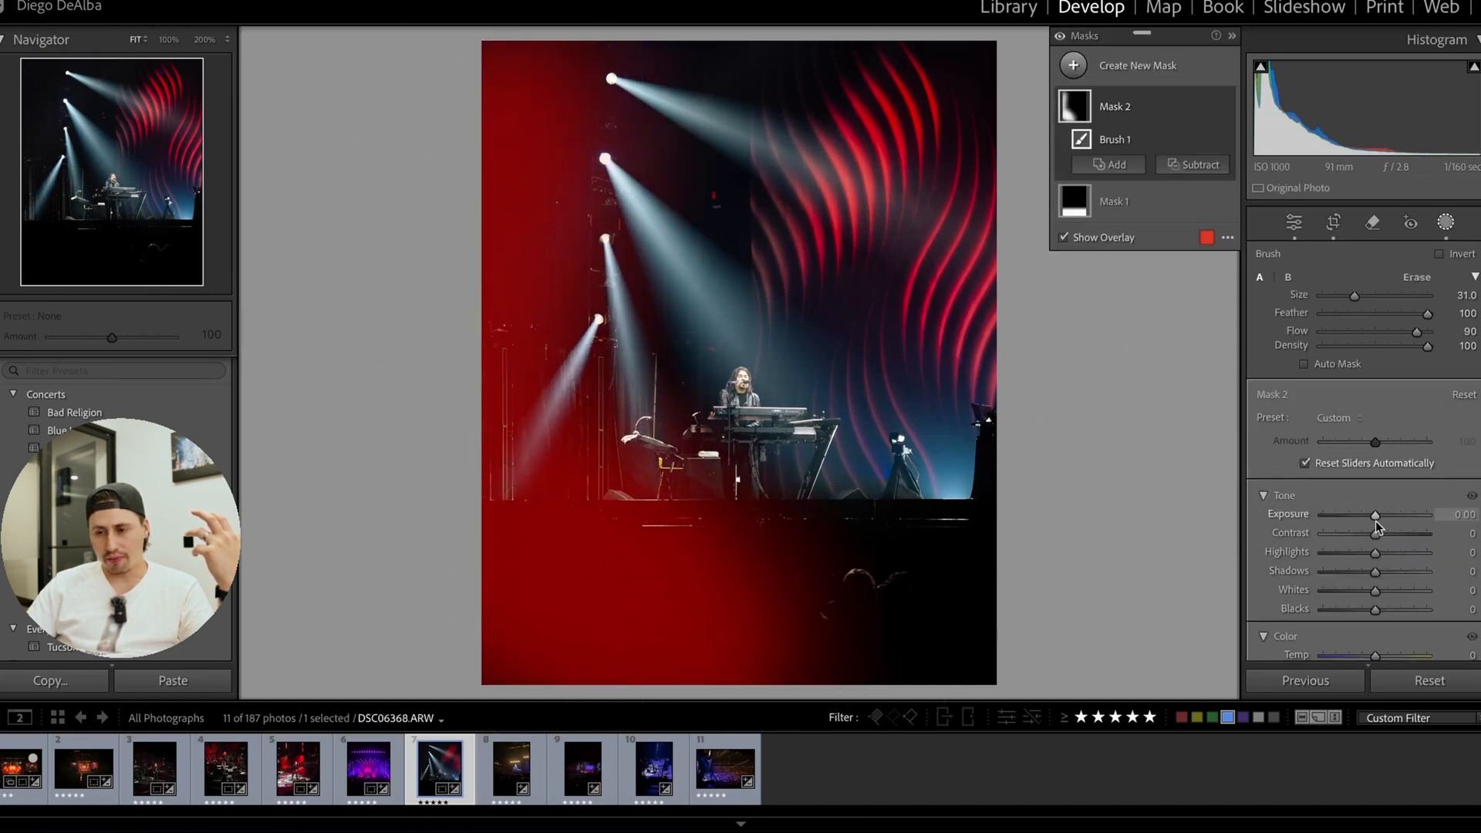
{"action": "left_click_drag", "start_coordinate": [1376, 515], "coordinate": [1358, 524]}
{"action": "key", "text": "y"}
{"action": "key", "text": "y"}
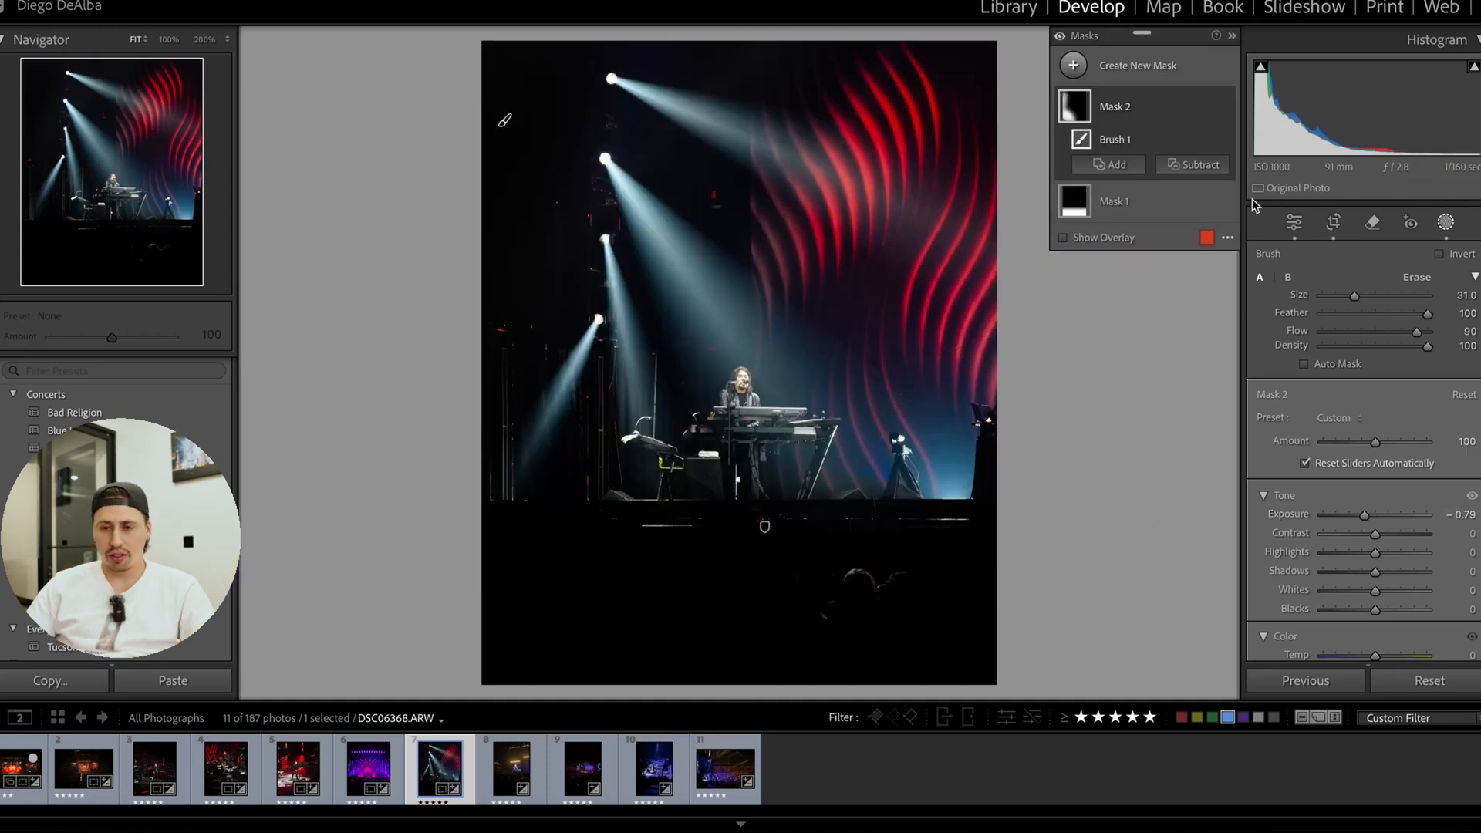
Look through the remaining photos in the set and open DSC06432.ARW, the blue-lit stage shot.
{"action": "left_click", "coordinate": [511, 770]}
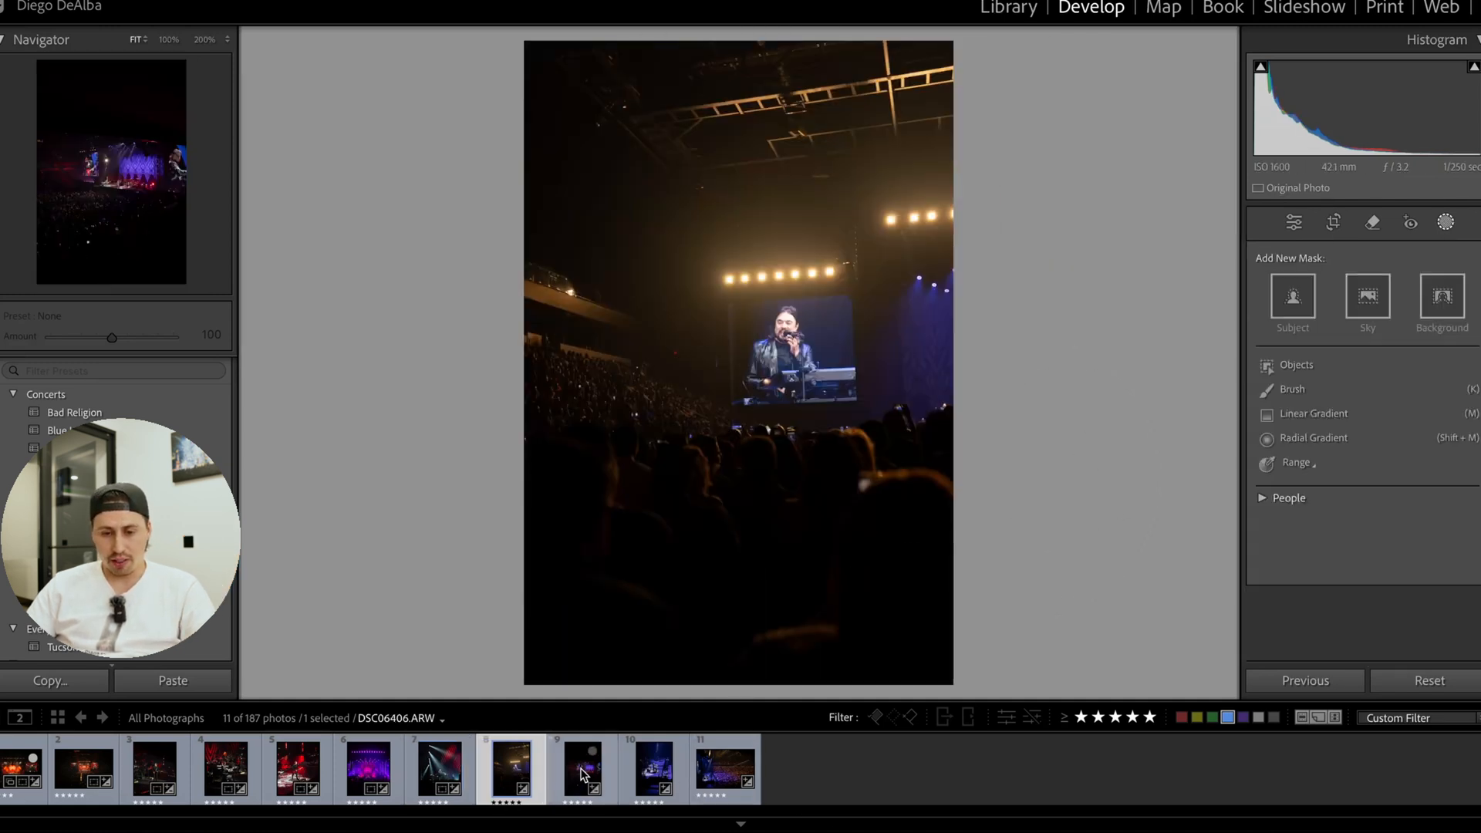
{"action": "left_click", "coordinate": [581, 774]}
{"action": "left_click", "coordinate": [654, 774]}
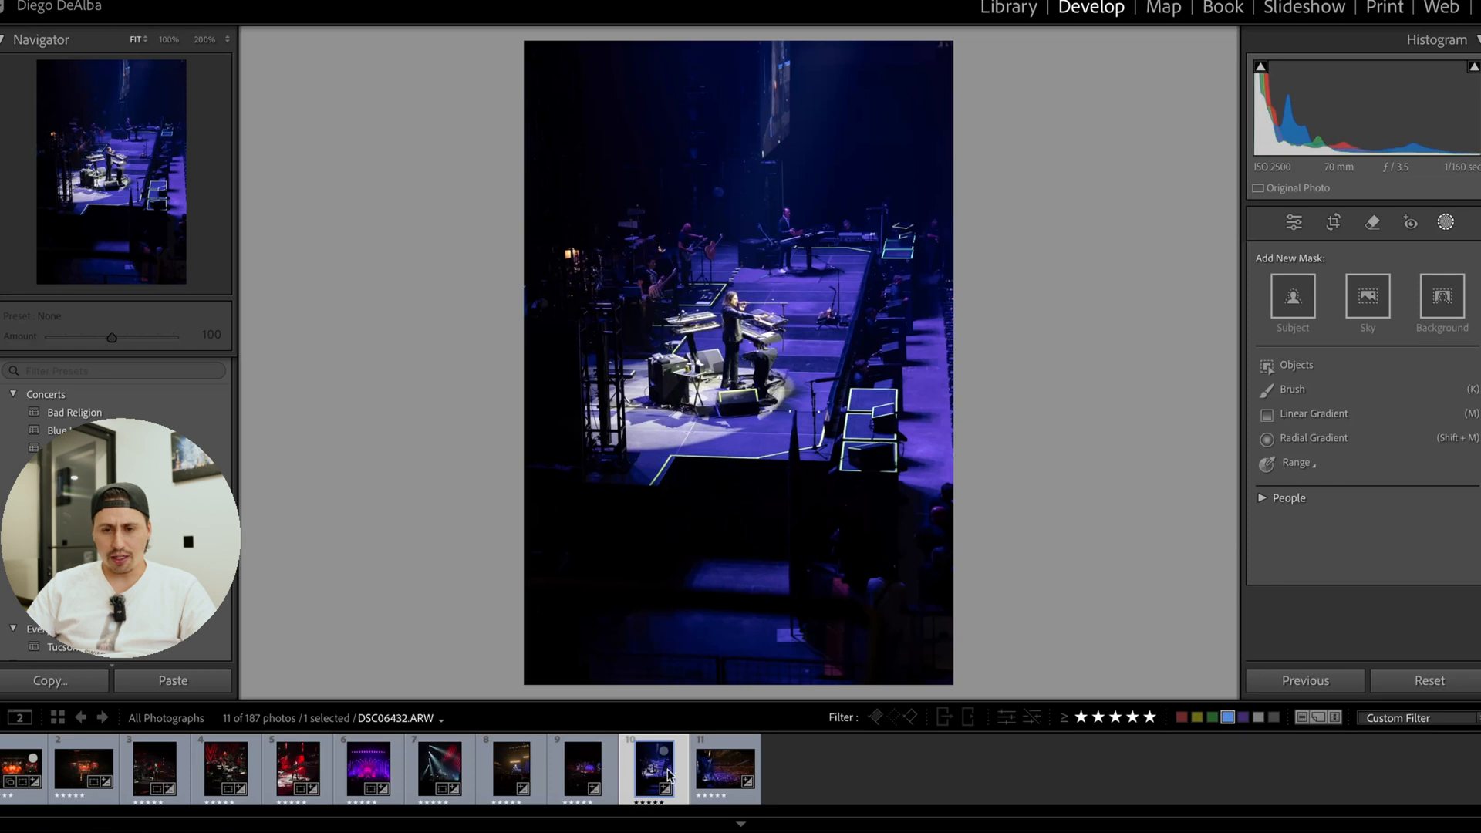
{"action": "left_click", "coordinate": [719, 776]}
{"action": "left_click", "coordinate": [667, 778]}
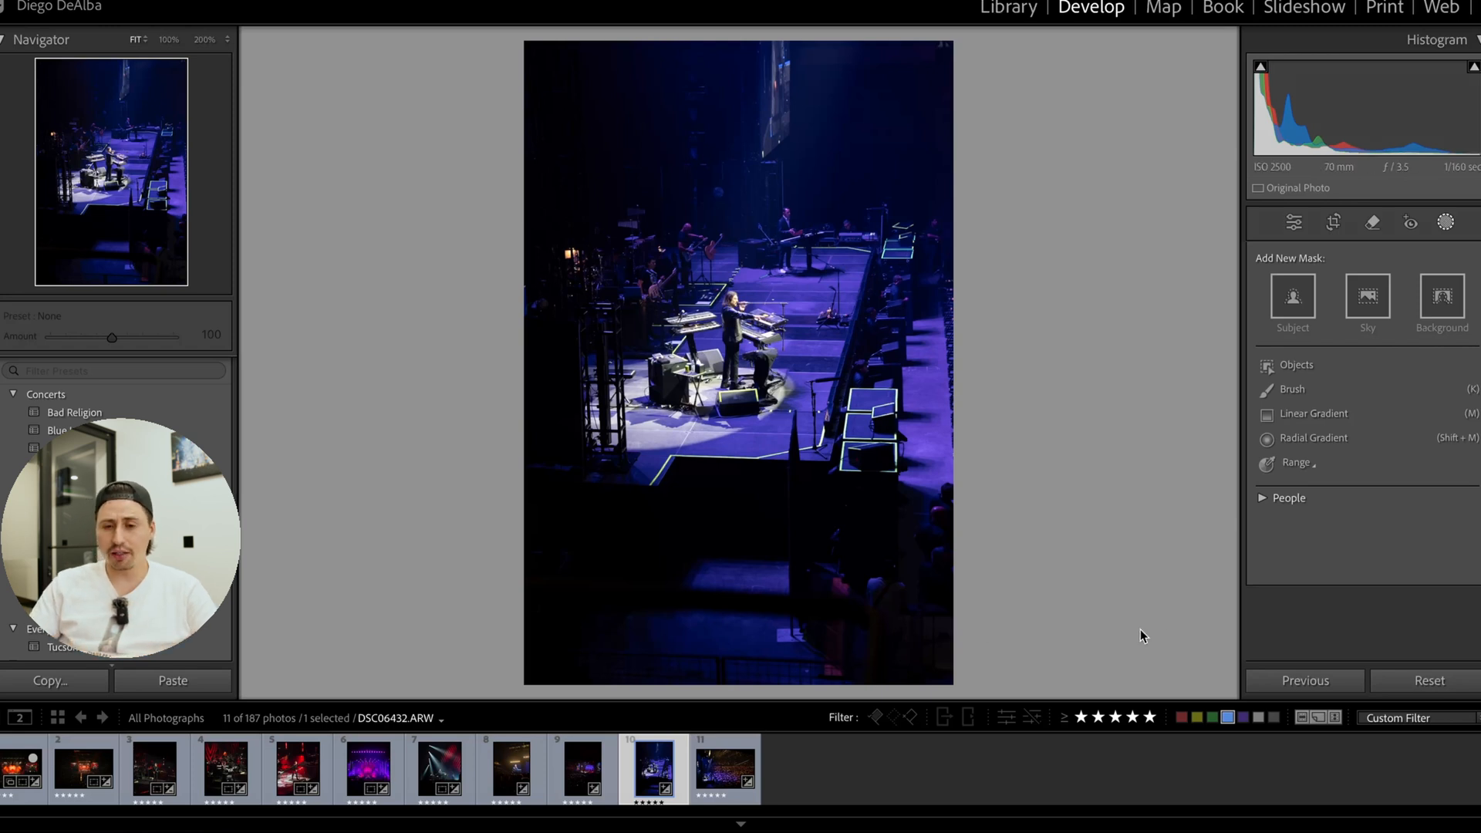
Crop the photo to the 4 x 5 / 8 x 10 aspect ratio and straighten it to an angle of −0.24.
{"action": "left_click", "coordinate": [1344, 225]}
{"action": "left_click", "coordinate": [1411, 287]}
{"action": "left_click", "coordinate": [1430, 353]}
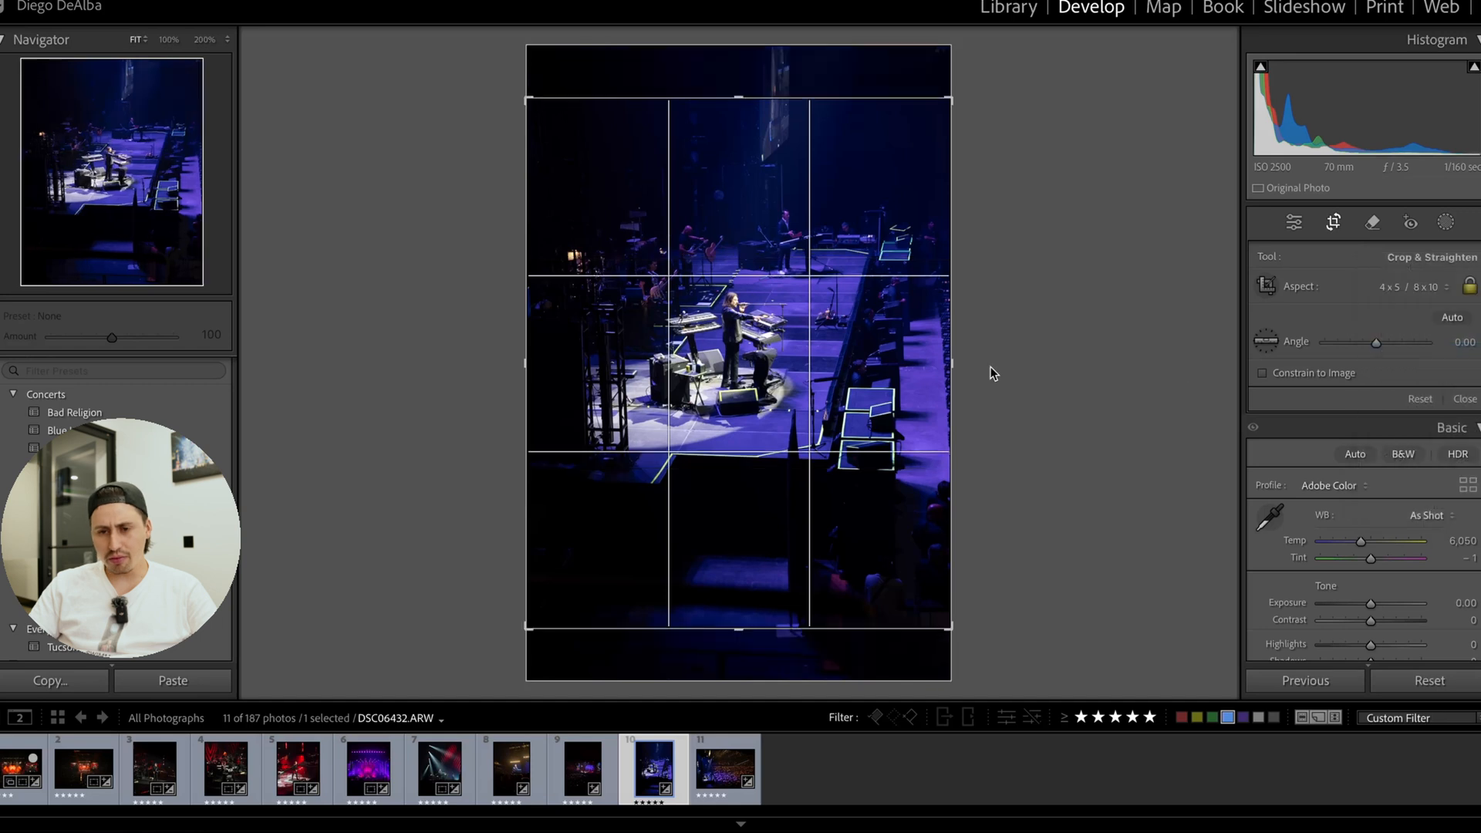
{"action": "left_click_drag", "start_coordinate": [848, 361], "coordinate": [848, 371]}
{"action": "left_click_drag", "start_coordinate": [1034, 363], "coordinate": [1033, 360]}
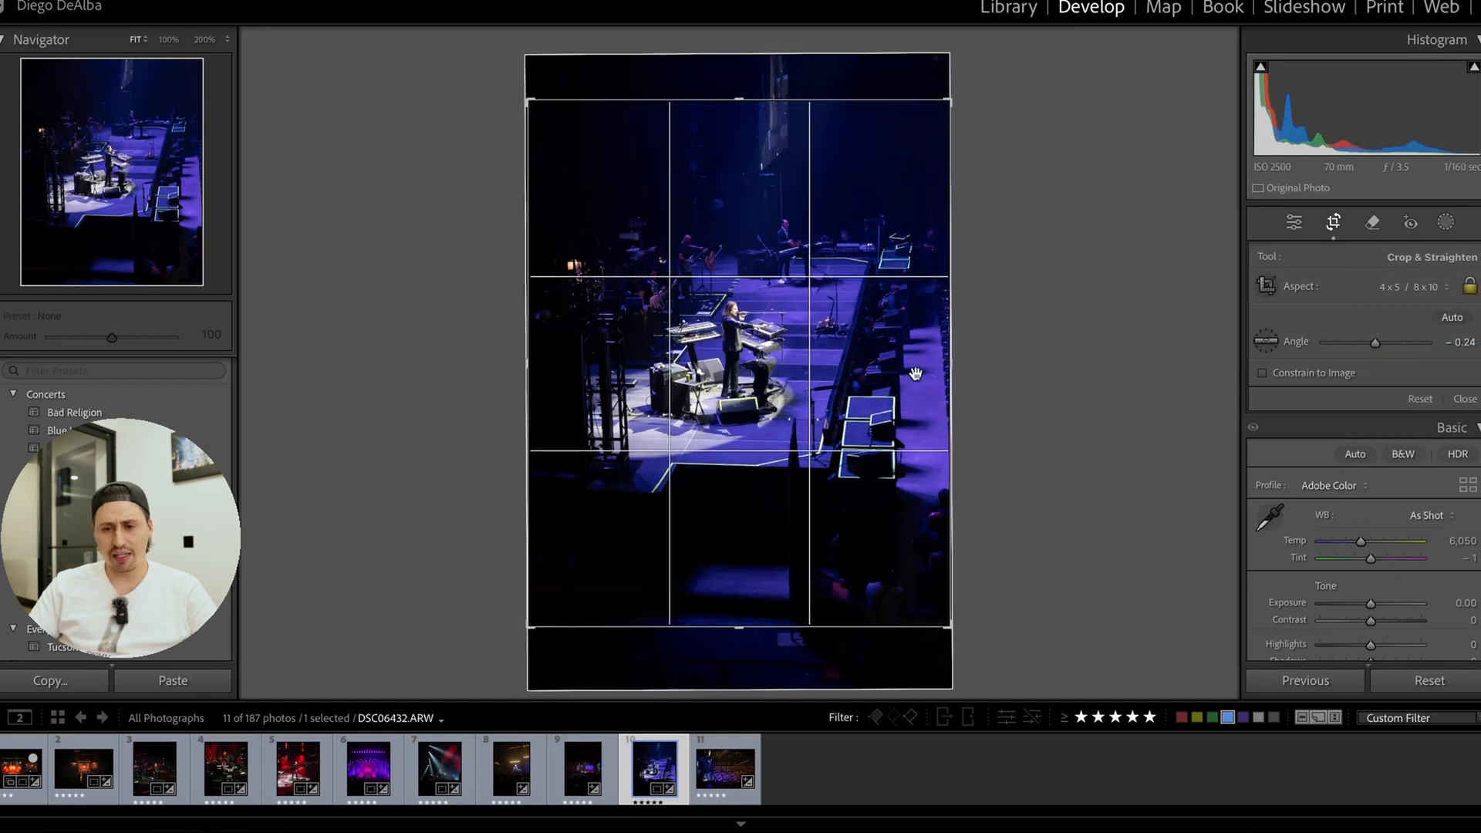
{"action": "left_click", "coordinate": [1333, 223]}
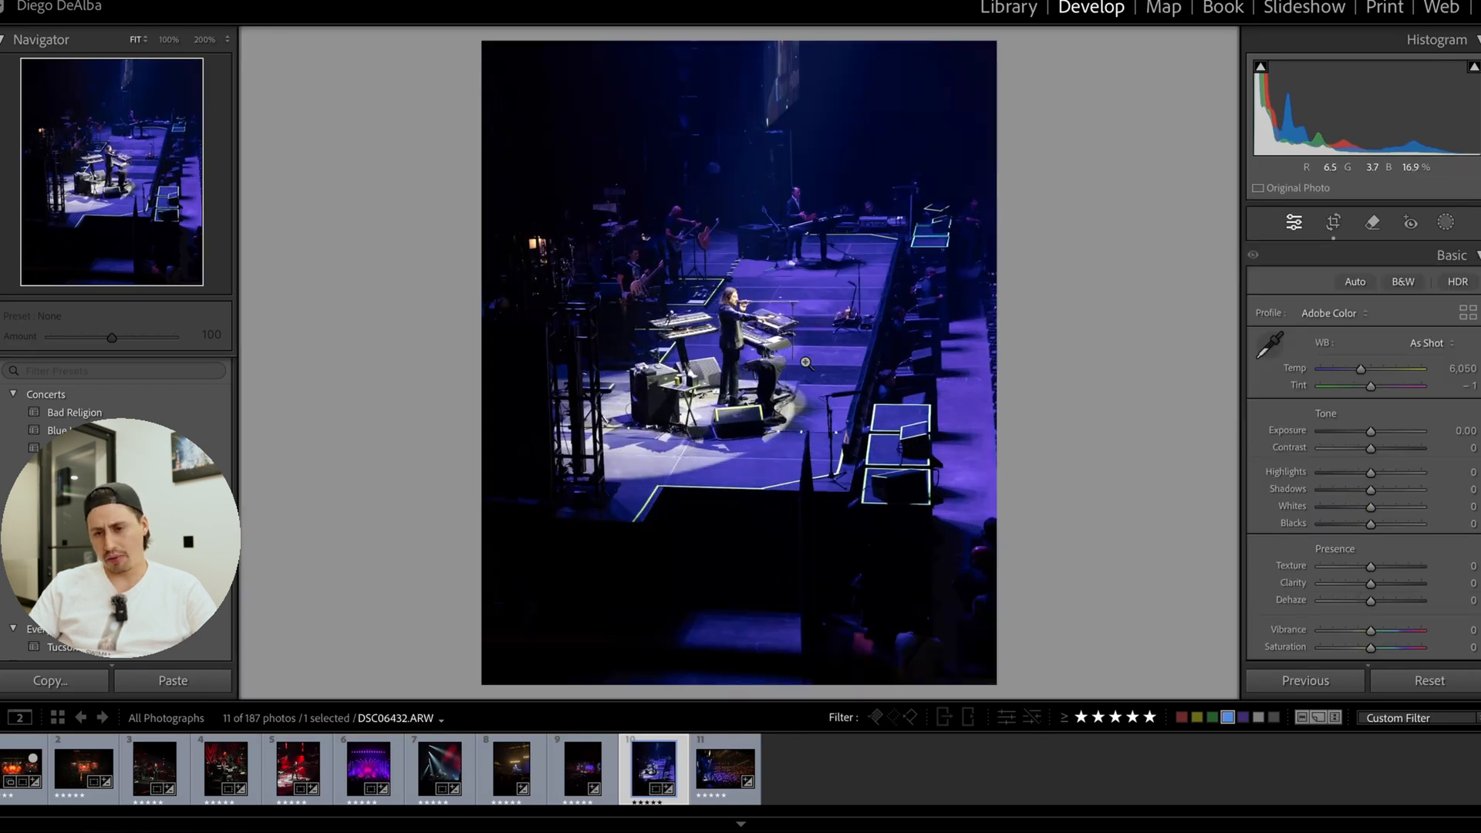
Inspect the keyboardist and the surrounding stage gear up close.
{"action": "left_click", "coordinate": [773, 358]}
{"action": "left_click_drag", "start_coordinate": [703, 298], "coordinate": [748, 545]}
{"action": "left_click", "coordinate": [729, 328]}
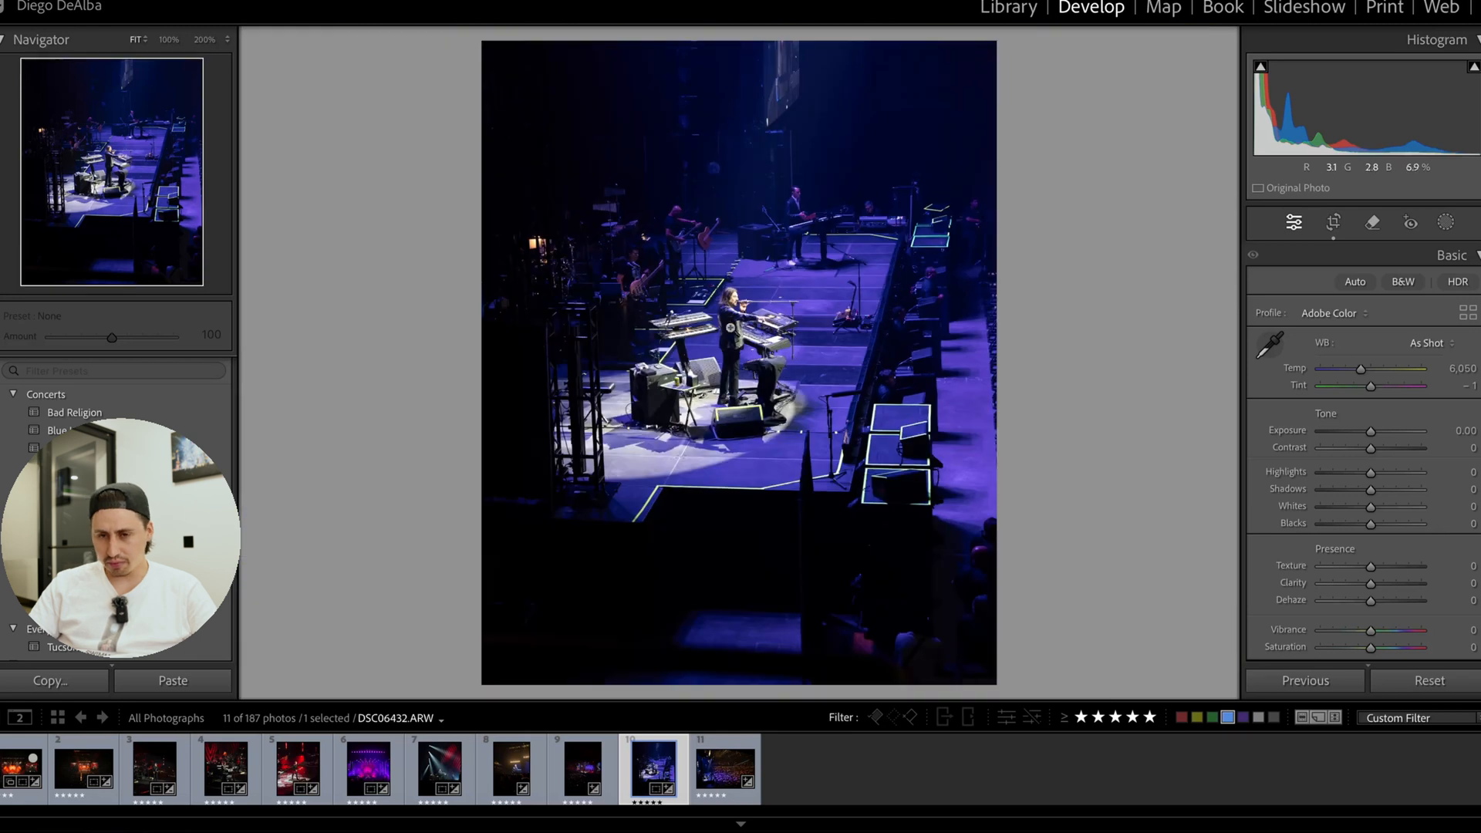
{"action": "left_click", "coordinate": [729, 328]}
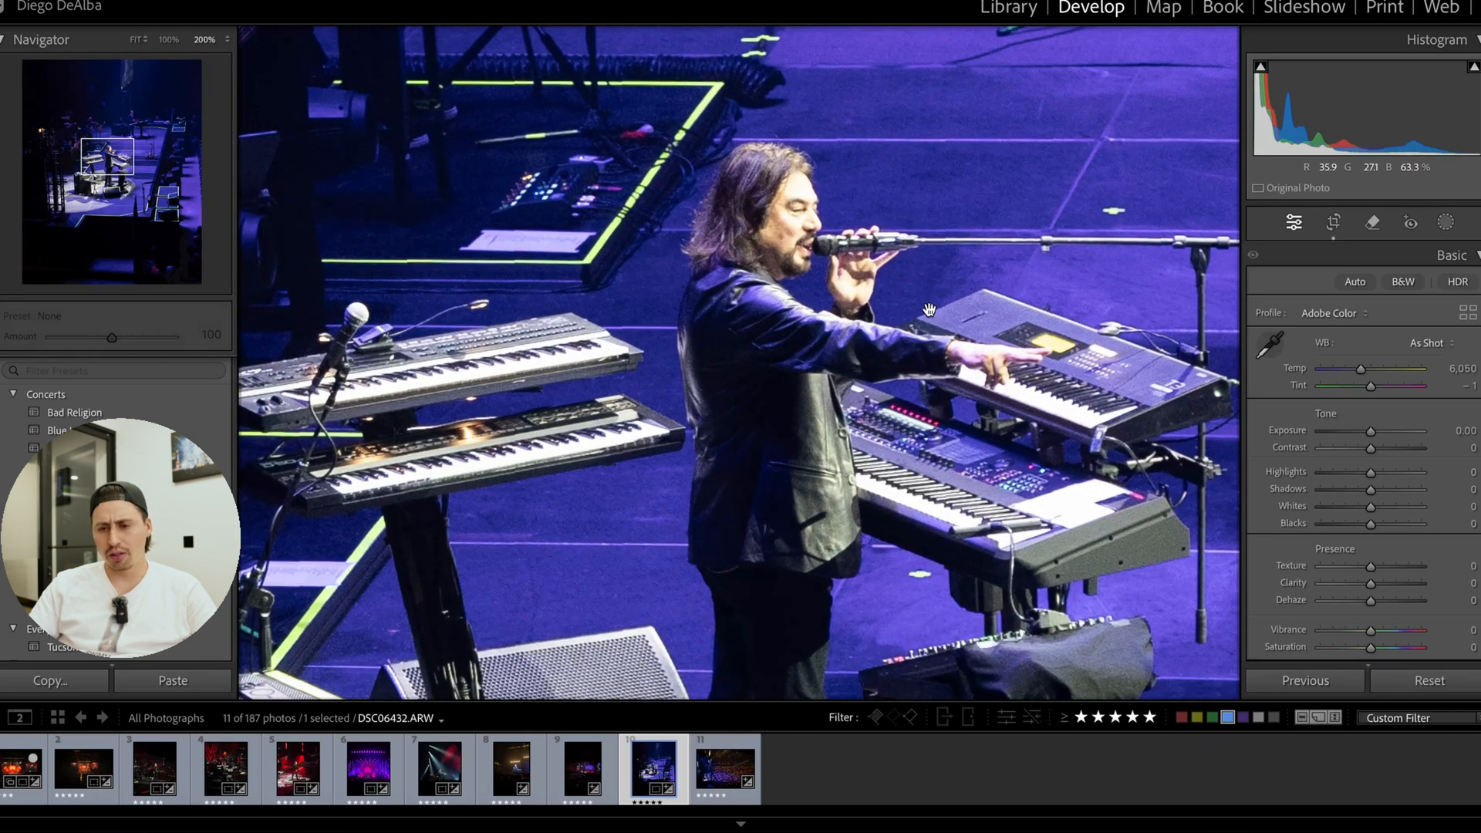
{"action": "left_click", "coordinate": [882, 312]}
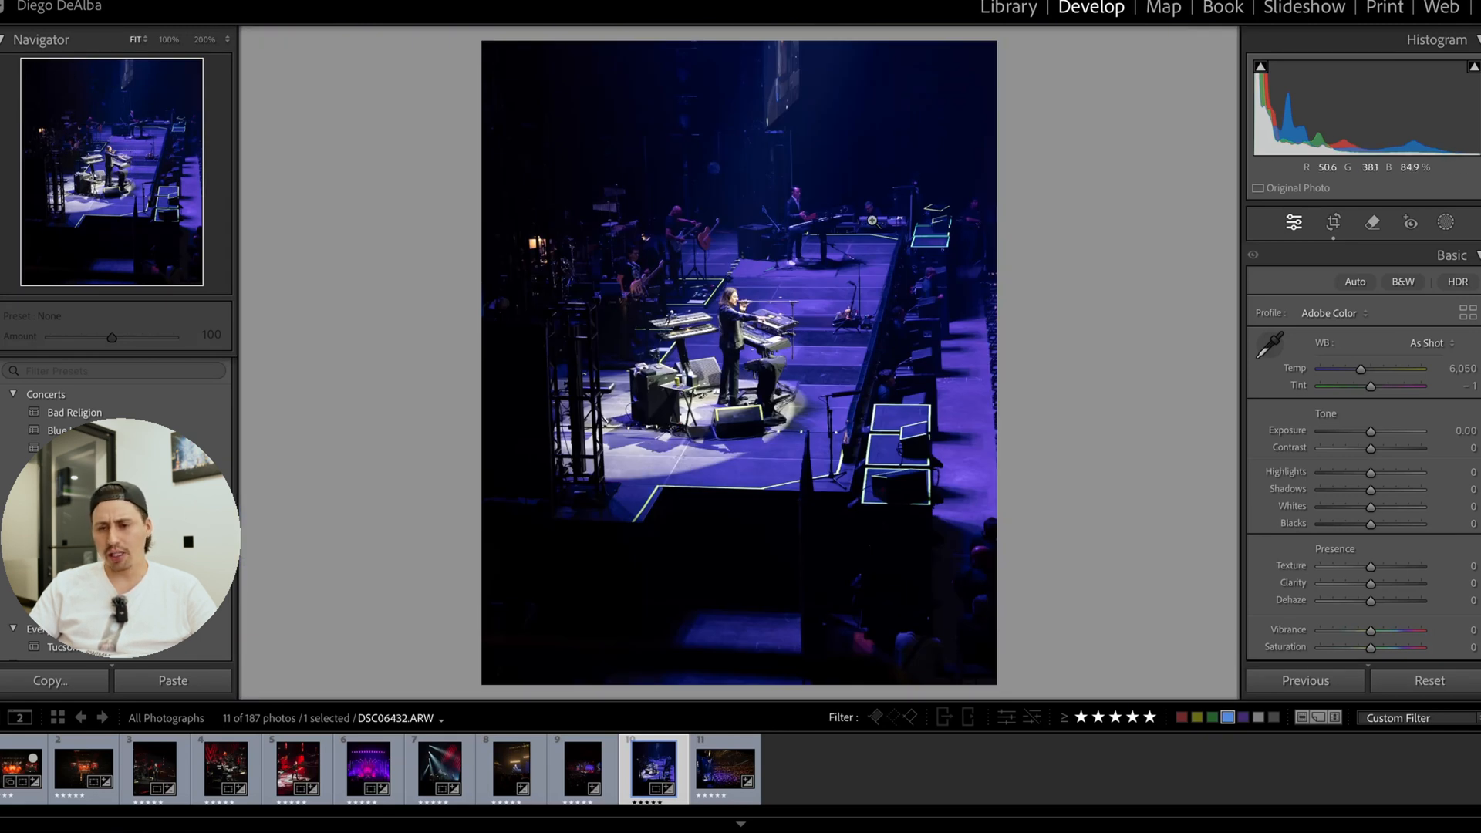
Try Purple saturation at −100 and Magenta saturation at −96, and reset both to their defaults.
{"action": "scroll", "coordinate": [1387, 554], "scroll_direction": "down", "scroll_amount": 10}
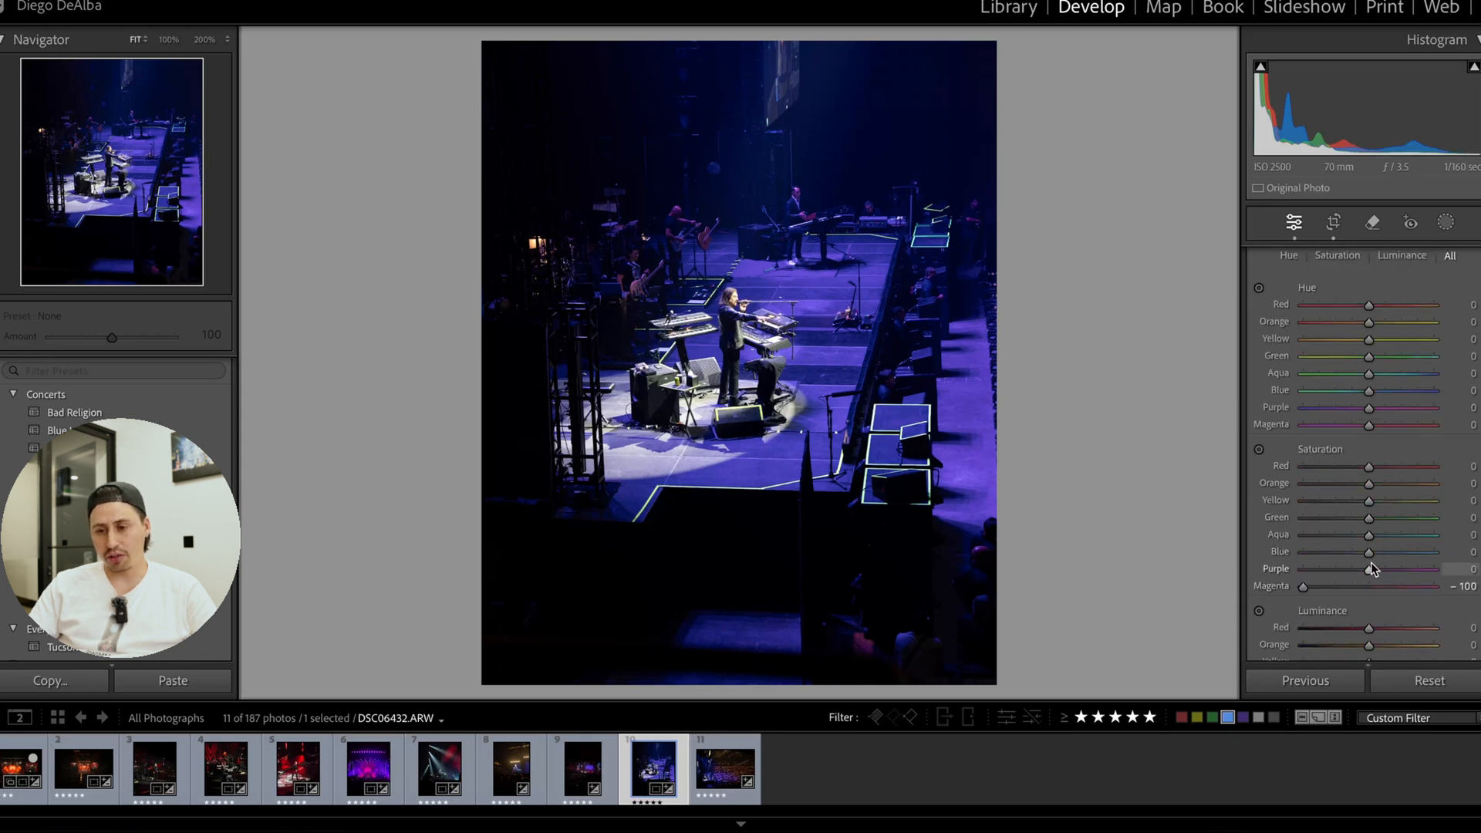
{"action": "left_click_drag", "start_coordinate": [1369, 568], "coordinate": [1247, 580]}
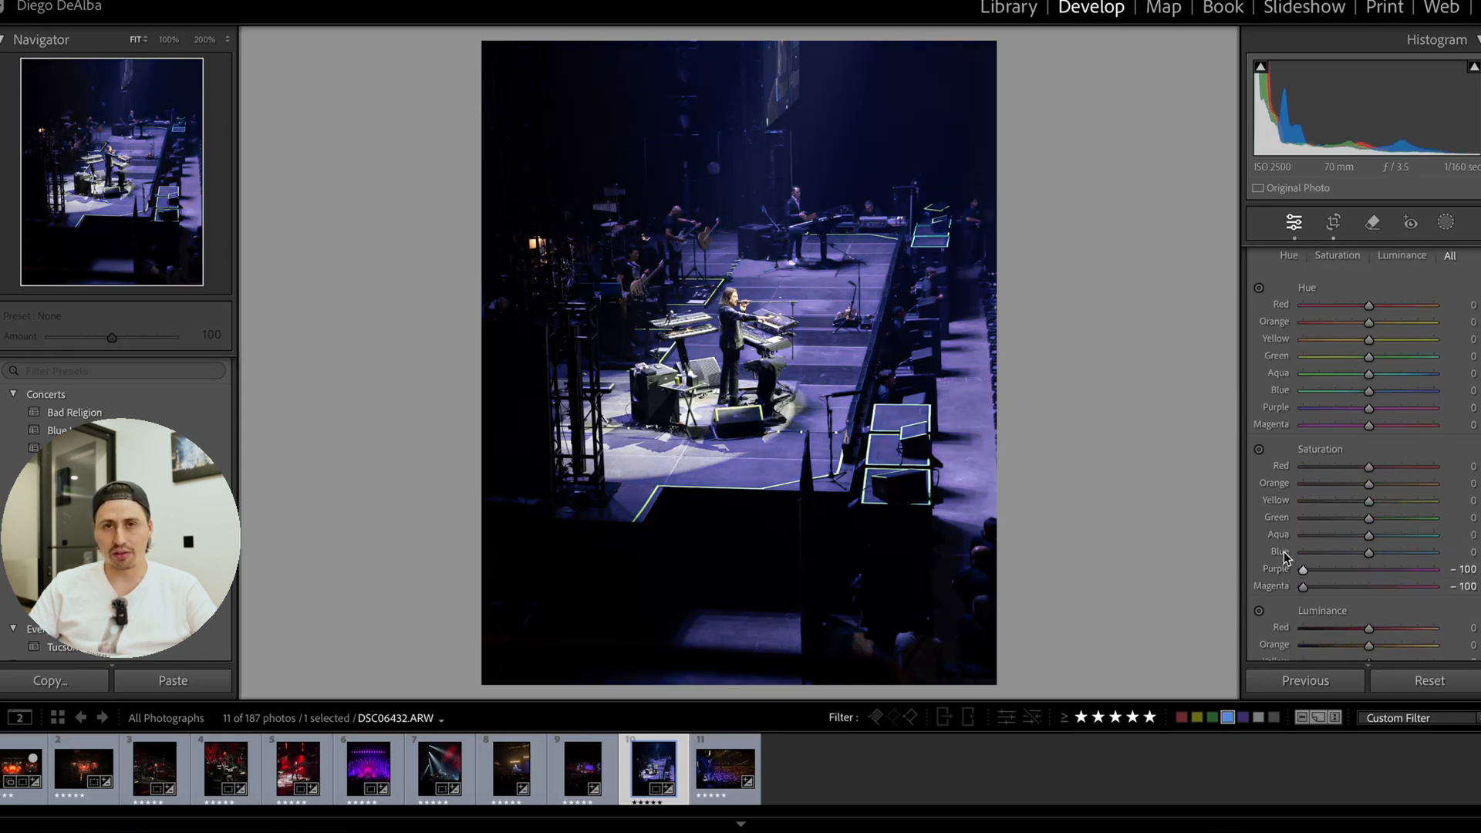
{"action": "double_click", "coordinate": [1276, 569]}
{"action": "left_click_drag", "start_coordinate": [1303, 586], "coordinate": [1306, 587]}
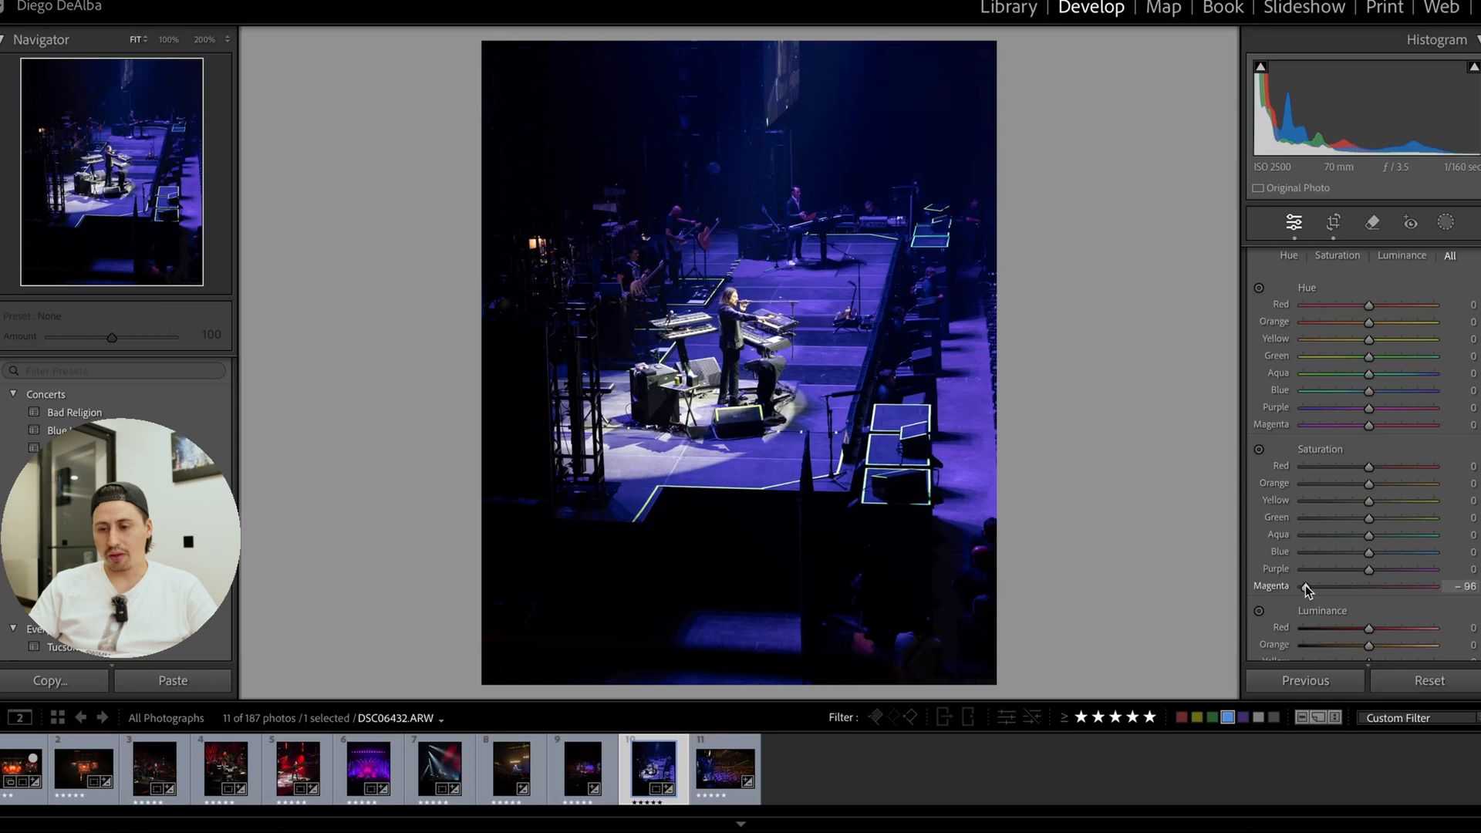
{"action": "double_click", "coordinate": [1303, 585]}
Convert the photo to black and white, and try a Contrast of +16 before resetting it.
{"action": "scroll", "coordinate": [1358, 347], "scroll_direction": "up", "scroll_amount": 4}
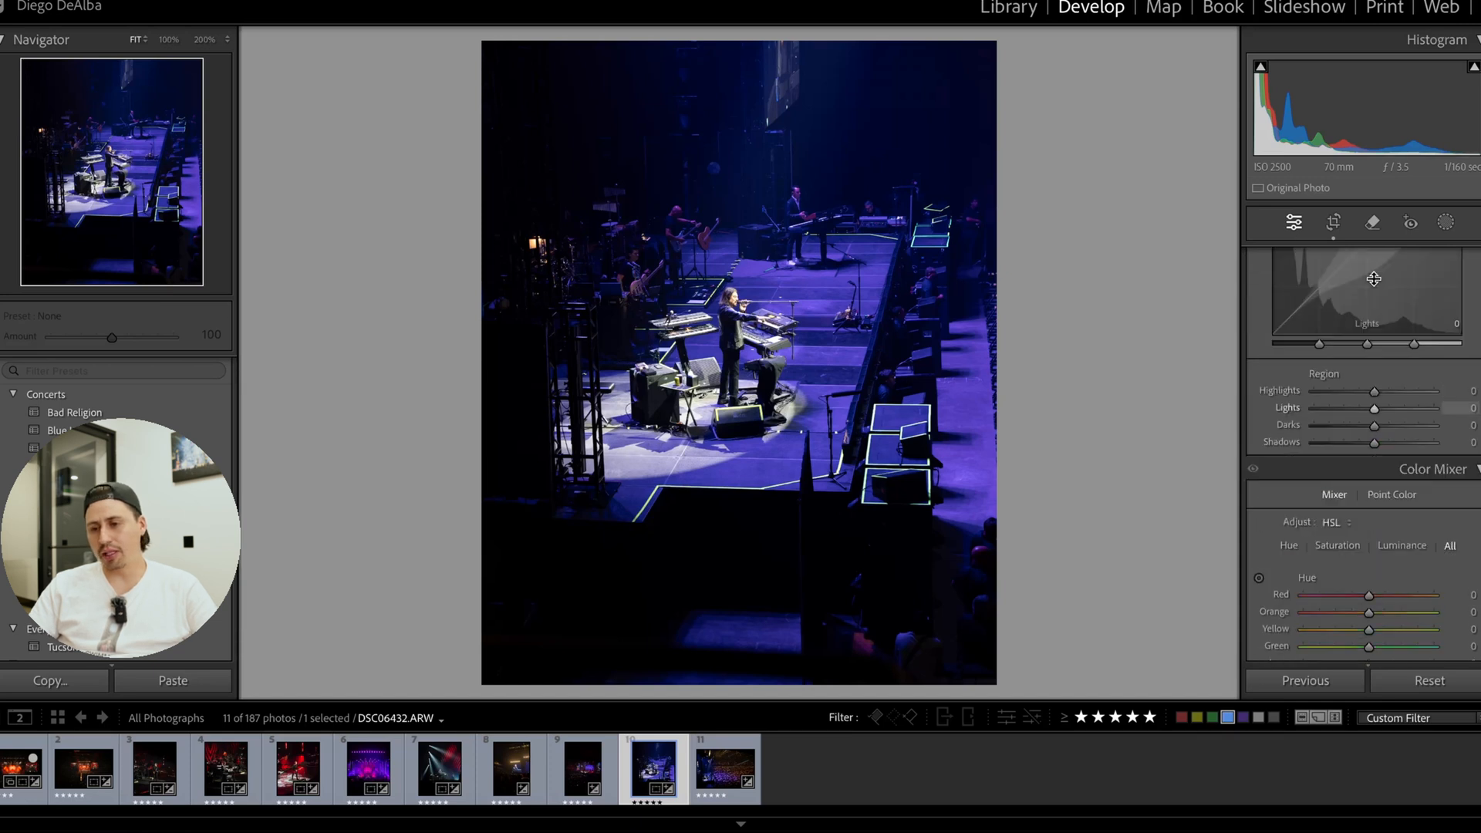
{"action": "scroll", "coordinate": [1373, 278], "scroll_direction": "up", "scroll_amount": 5}
{"action": "scroll", "coordinate": [1384, 237], "scroll_direction": "up", "scroll_amount": 2}
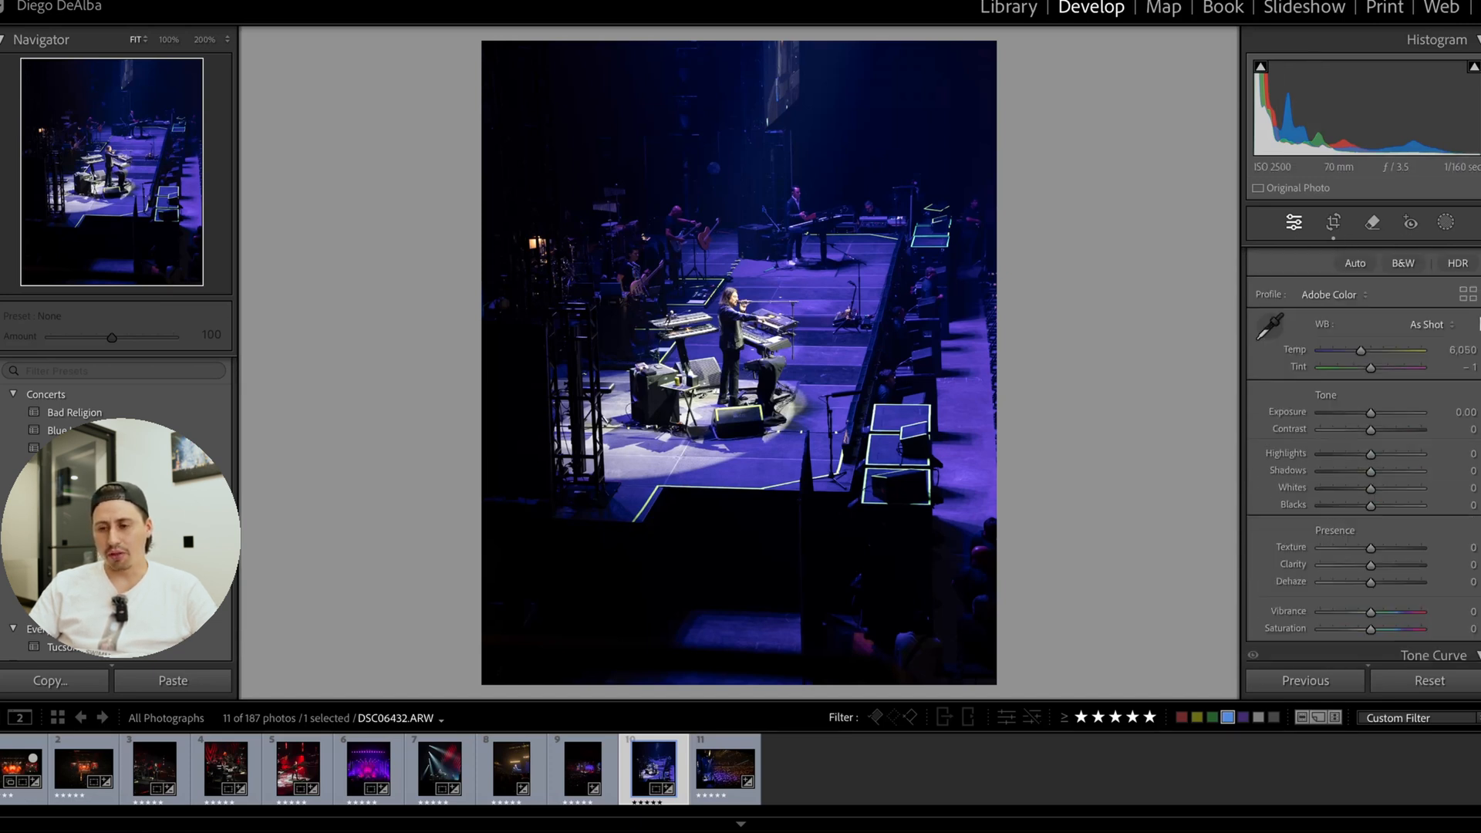
{"action": "scroll", "coordinate": [1373, 254], "scroll_direction": "up", "scroll_amount": 1}
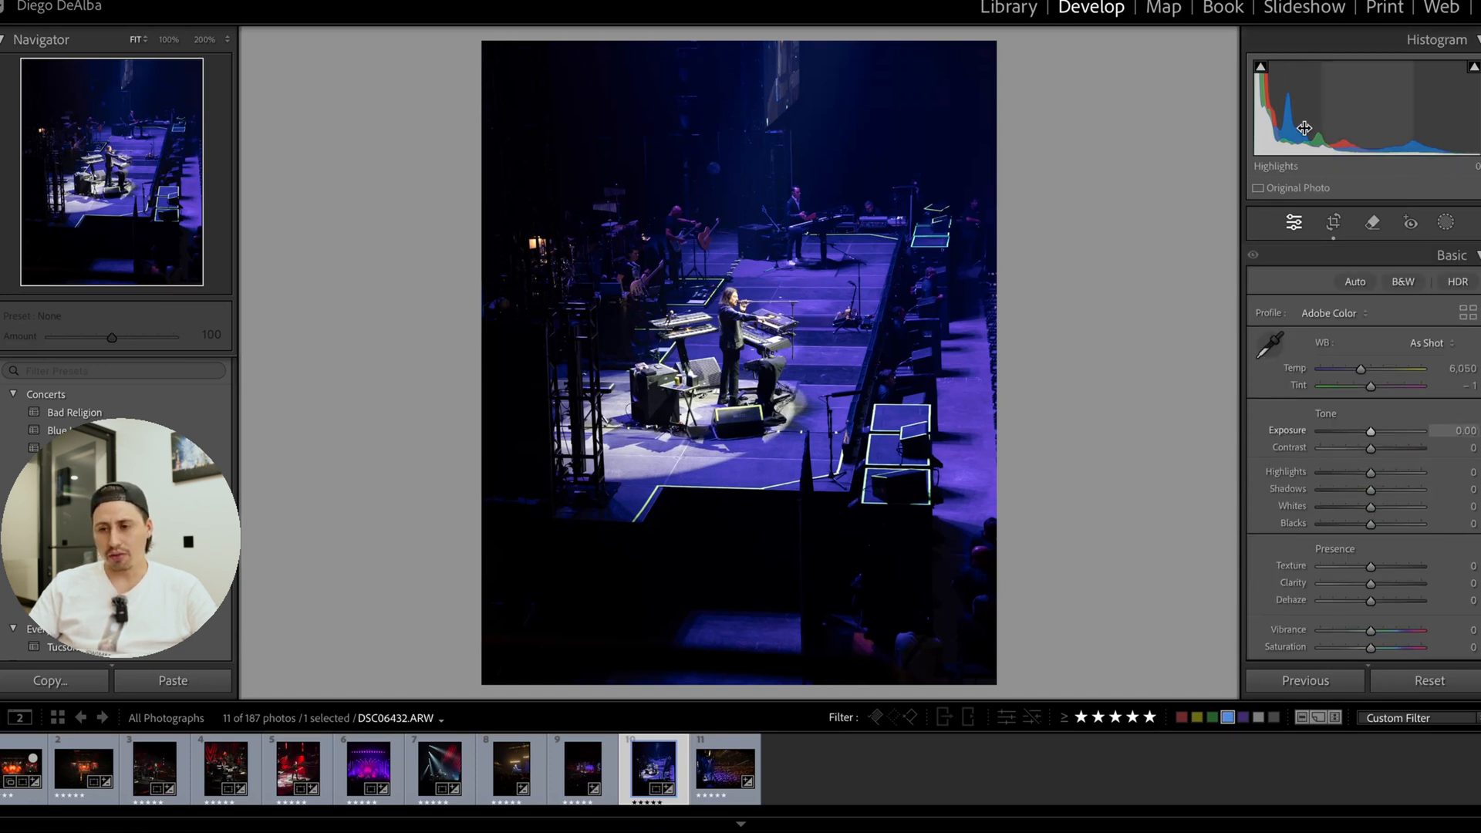
{"action": "left_click", "coordinate": [1404, 282]}
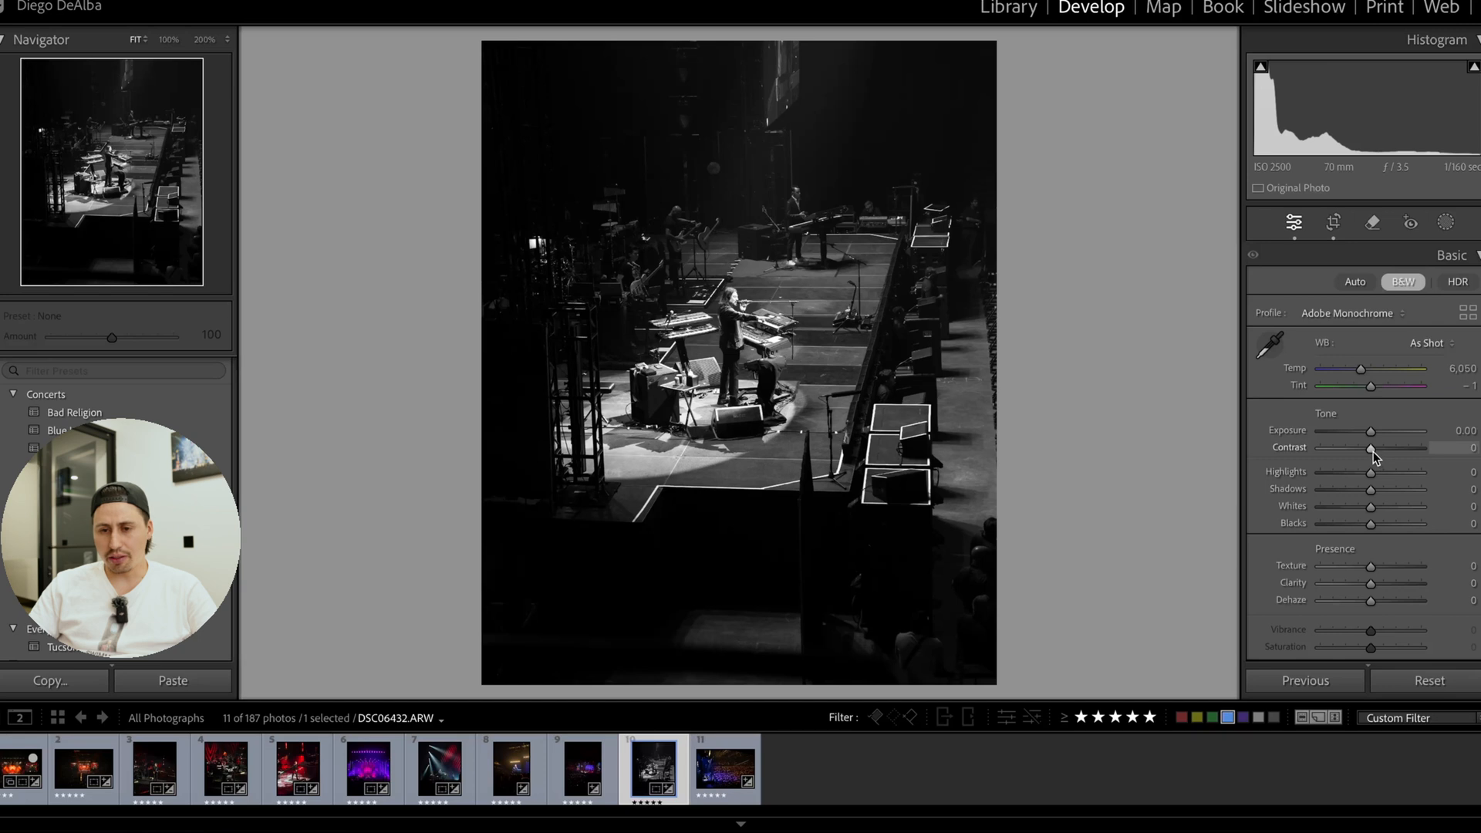
{"action": "left_click_drag", "start_coordinate": [1375, 451], "coordinate": [1381, 452]}
{"action": "scroll", "coordinate": [1380, 453], "scroll_direction": "down", "scroll_amount": 2}
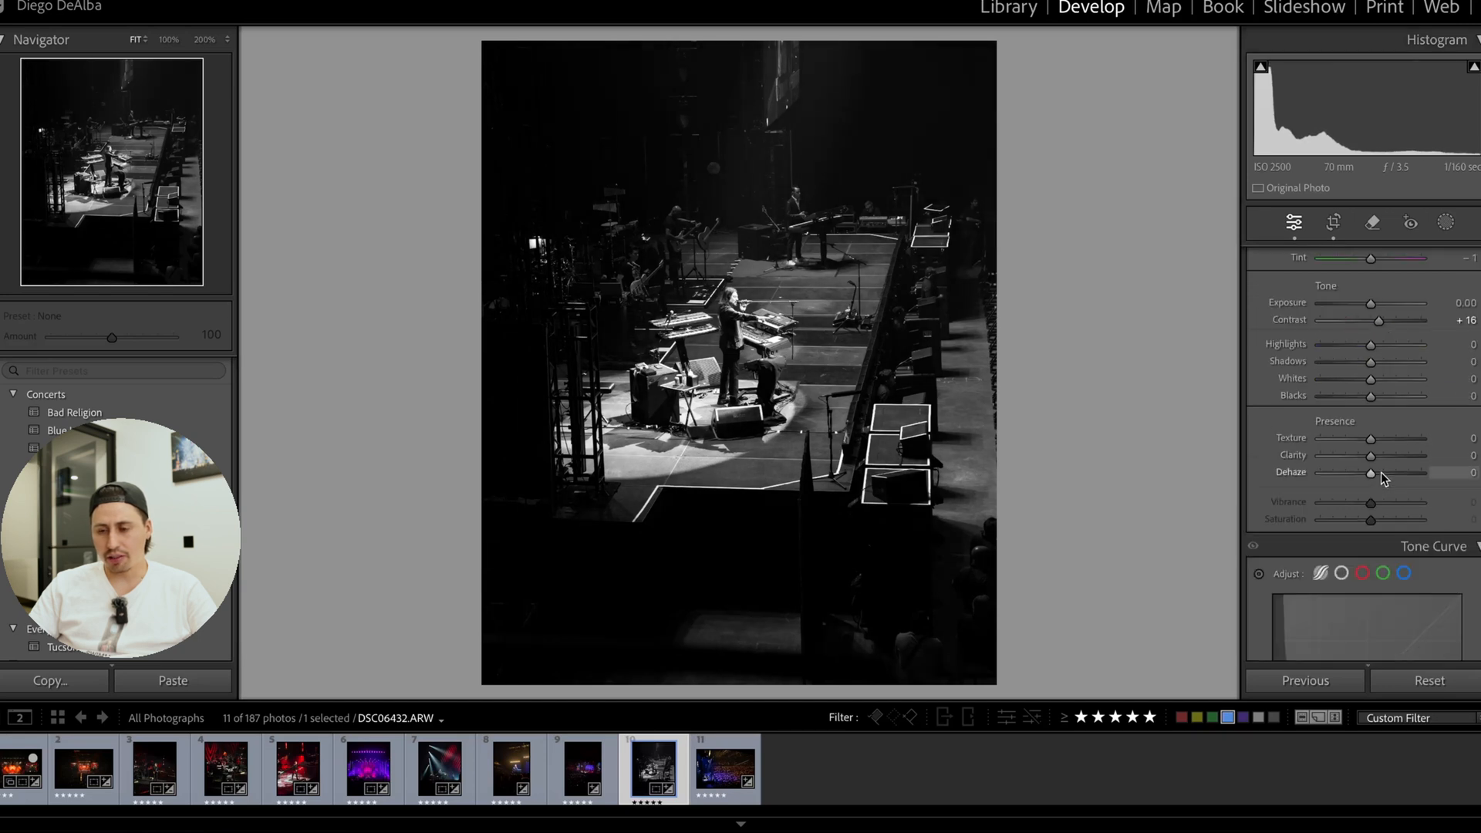
{"action": "double_click", "coordinate": [1381, 322]}
Shape the point curve into a gentle S with points at input 62, output 55 and input 168, output 177.
{"action": "scroll", "coordinate": [1381, 417], "scroll_direction": "down", "scroll_amount": 1}
{"action": "scroll", "coordinate": [1380, 508], "scroll_direction": "down", "scroll_amount": 2}
{"action": "left_click", "coordinate": [1341, 346]}
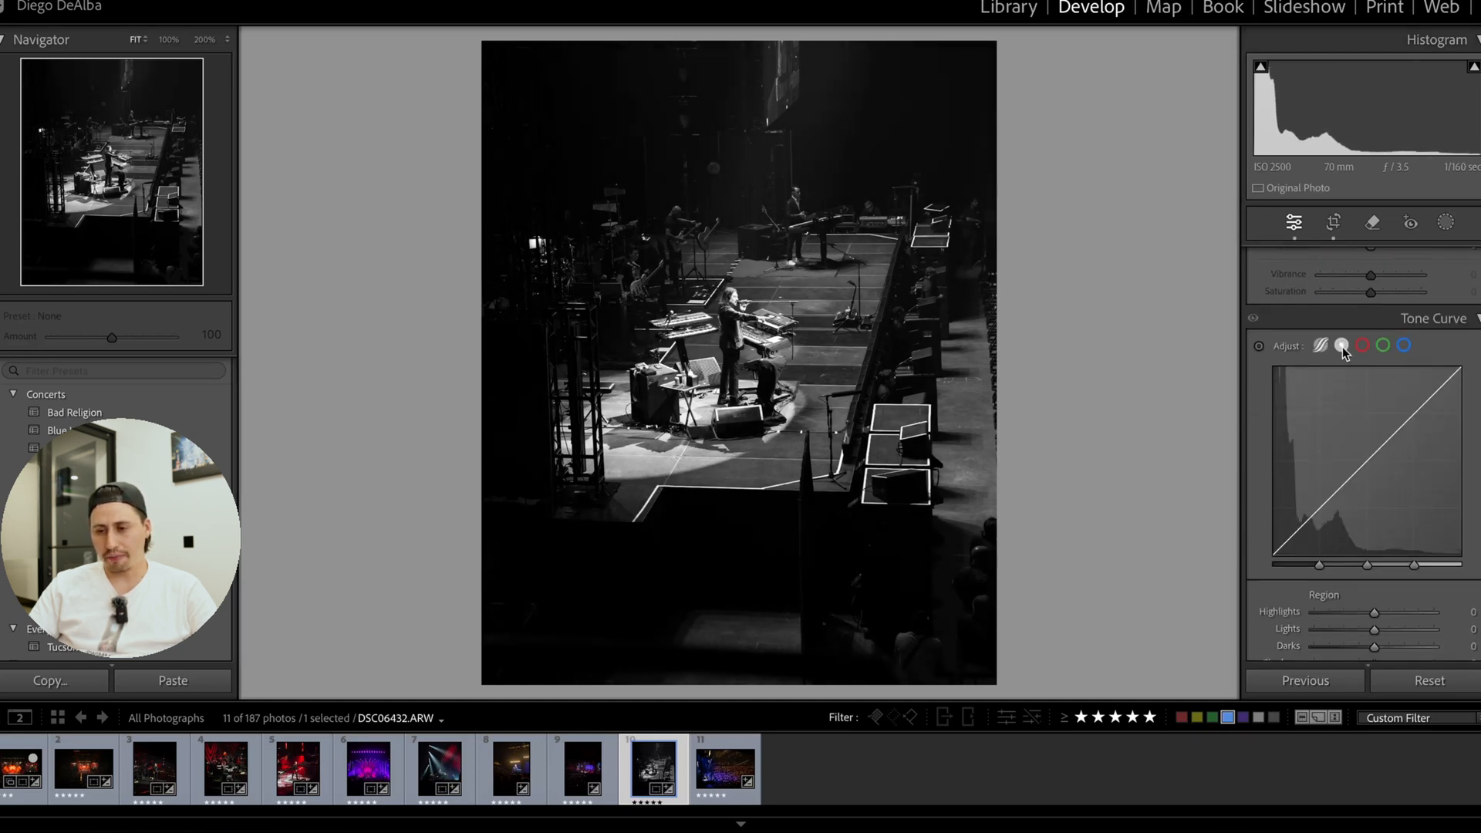
{"action": "left_click_drag", "start_coordinate": [1312, 512], "coordinate": [1316, 516]}
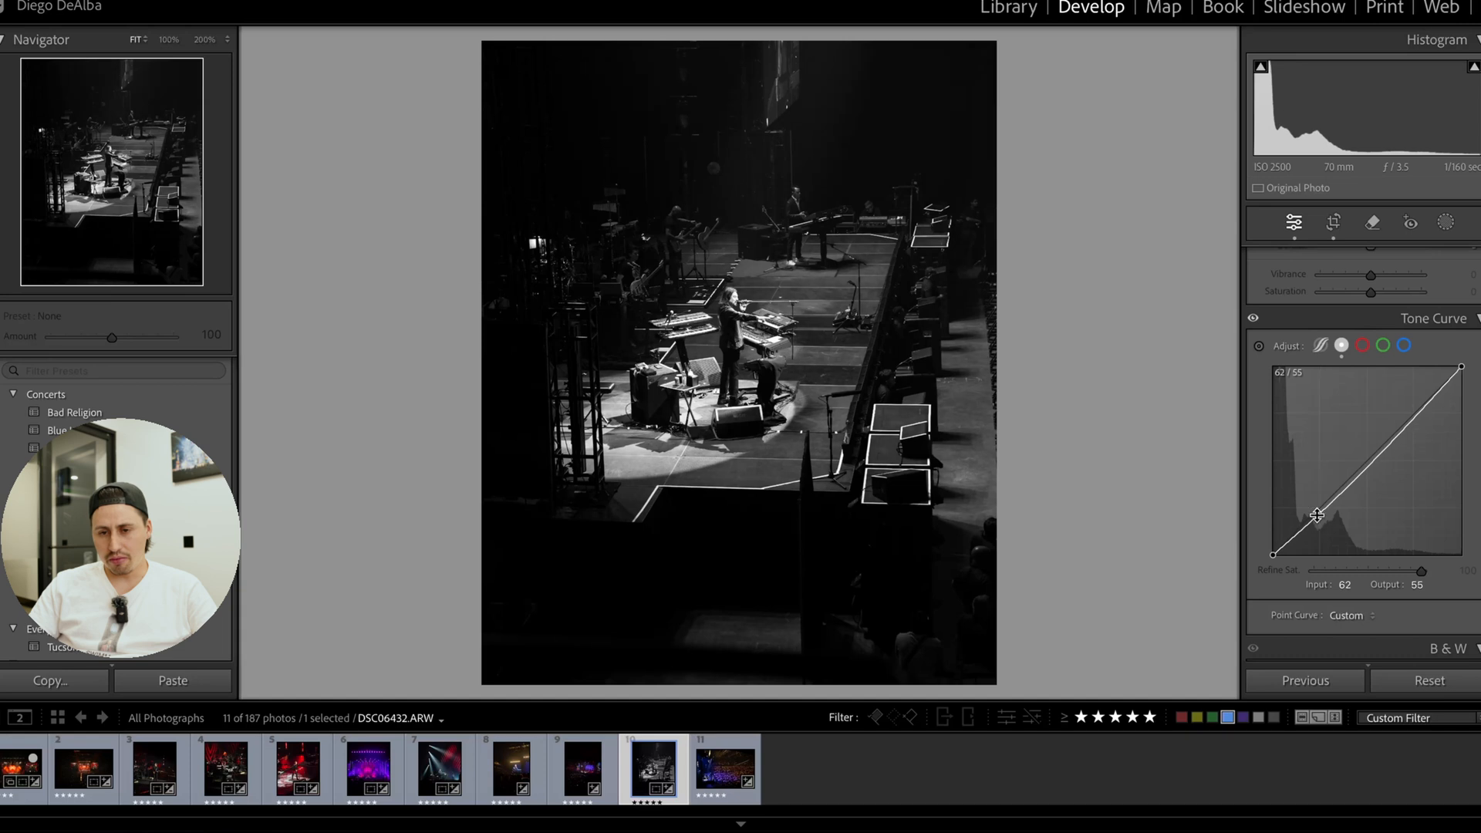
{"action": "left_click_drag", "start_coordinate": [1402, 435], "coordinate": [1397, 423]}
Lower the parametric tone curve's Highlights to −28 and Lights to −25 while checking the keyboardist up close.
{"action": "left_click", "coordinate": [868, 307]}
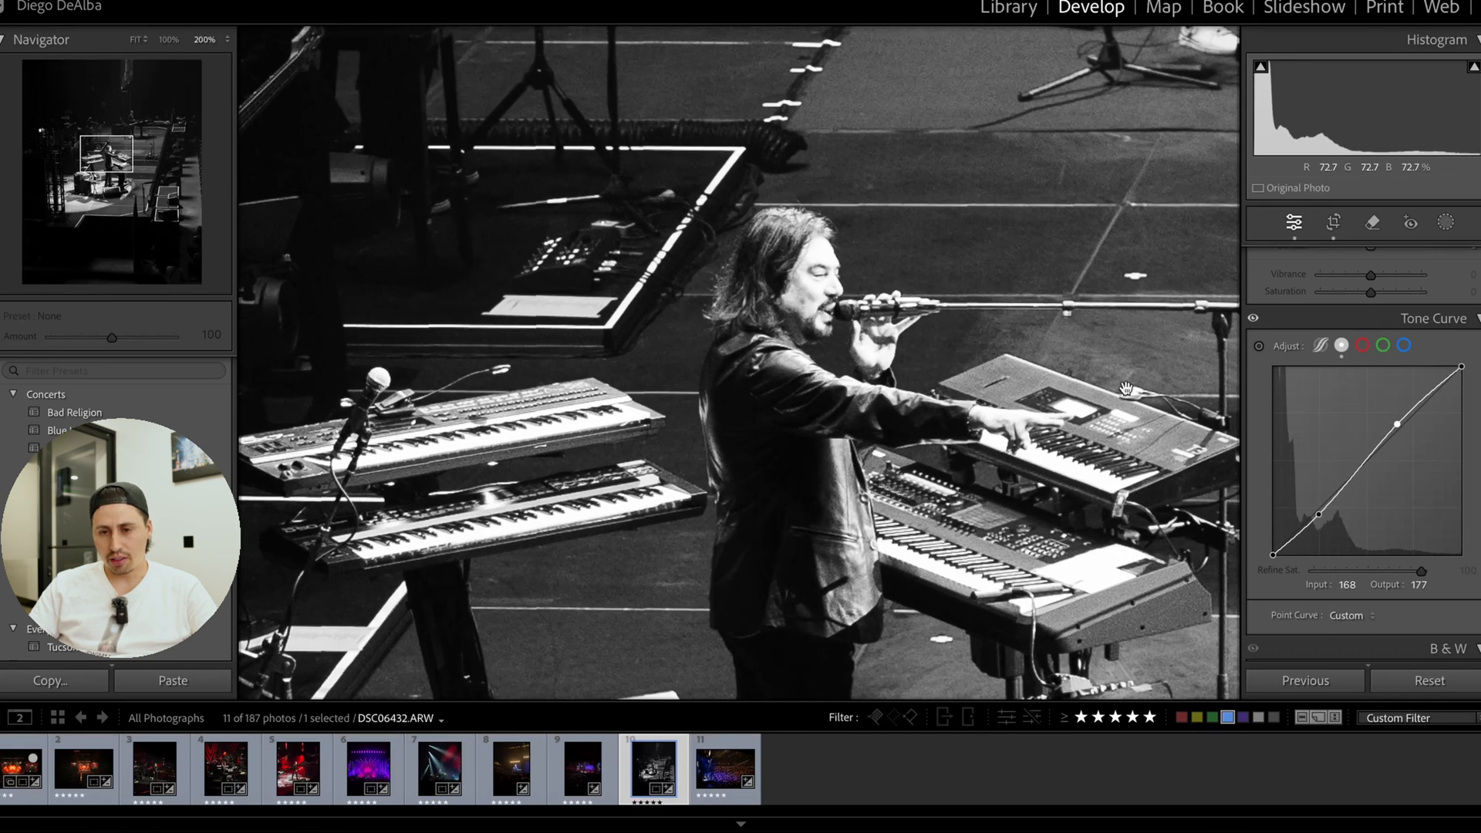
{"action": "left_click", "coordinate": [1323, 338]}
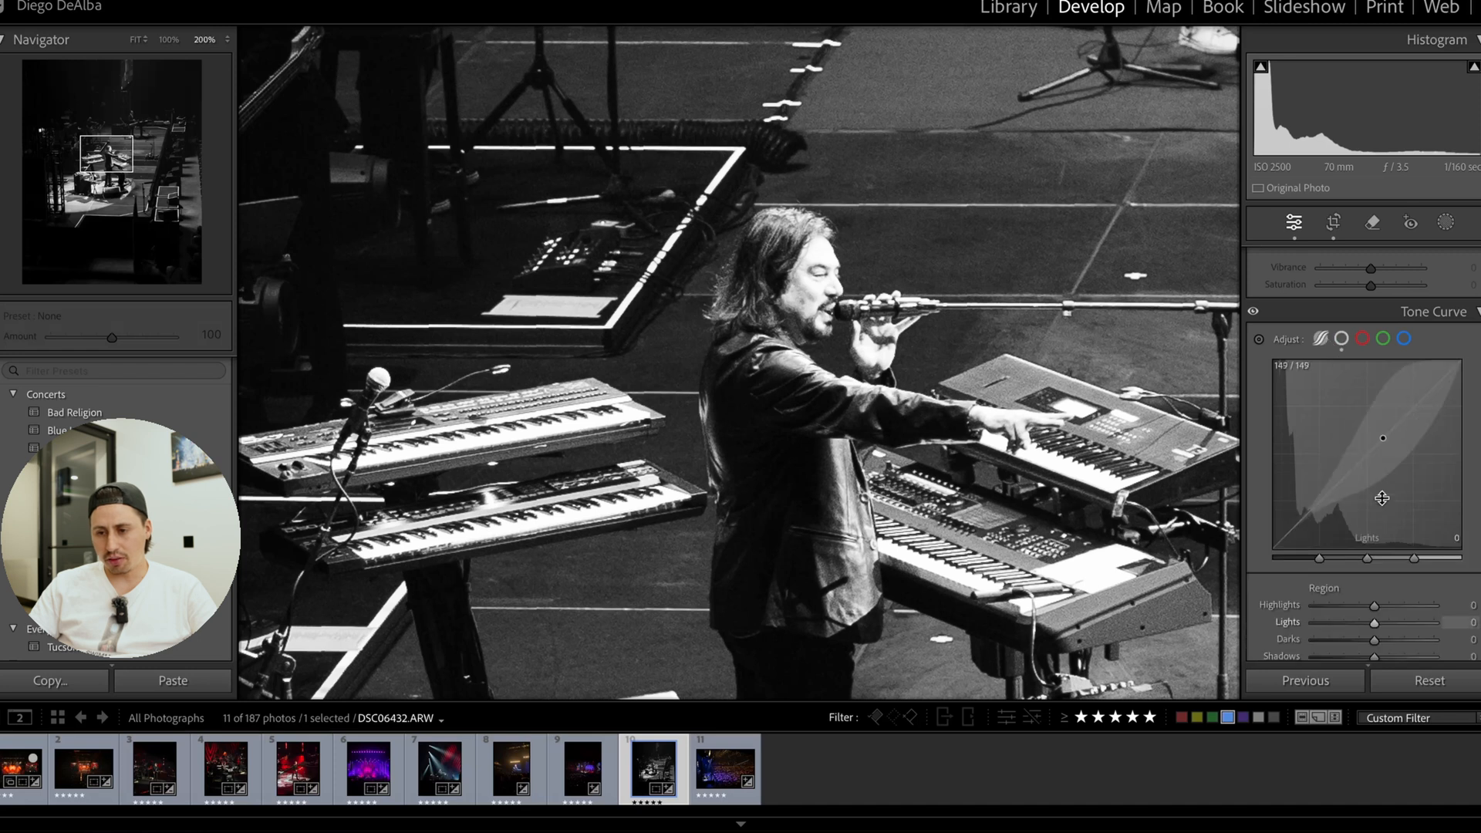
{"action": "mouse_move", "coordinate": [1372, 606]}
{"action": "left_mouse_down"}
{"action": "mouse_move", "coordinate": [1357, 606]}
{"action": "mouse_move", "coordinate": [1364, 627]}
{"action": "left_mouse_up"}
{"action": "left_click", "coordinate": [995, 455]}
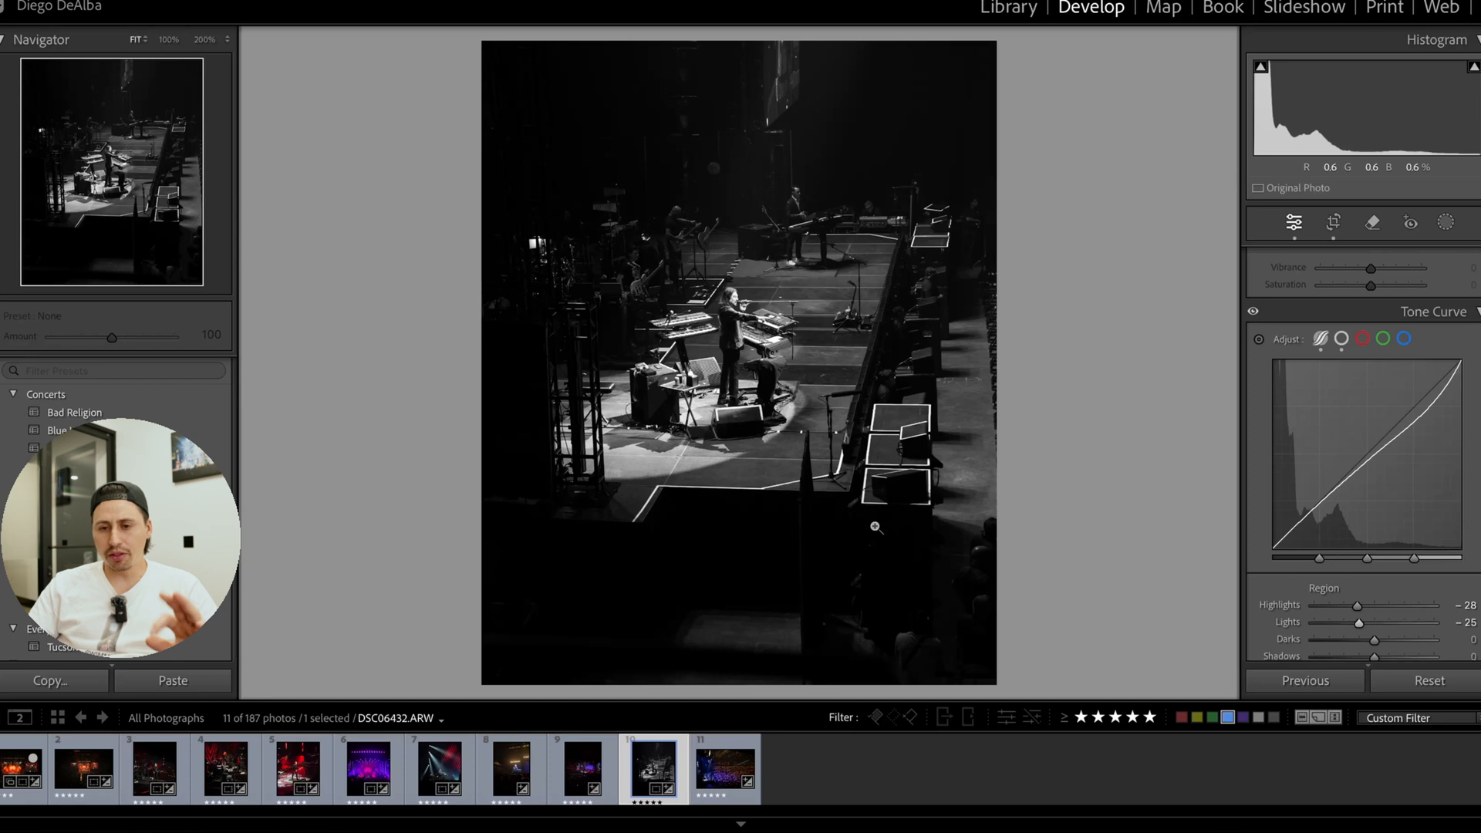
Set Contrast to +12 and check the photo's crop without changing it.
{"action": "scroll", "coordinate": [1375, 387], "scroll_direction": "up", "scroll_amount": 5}
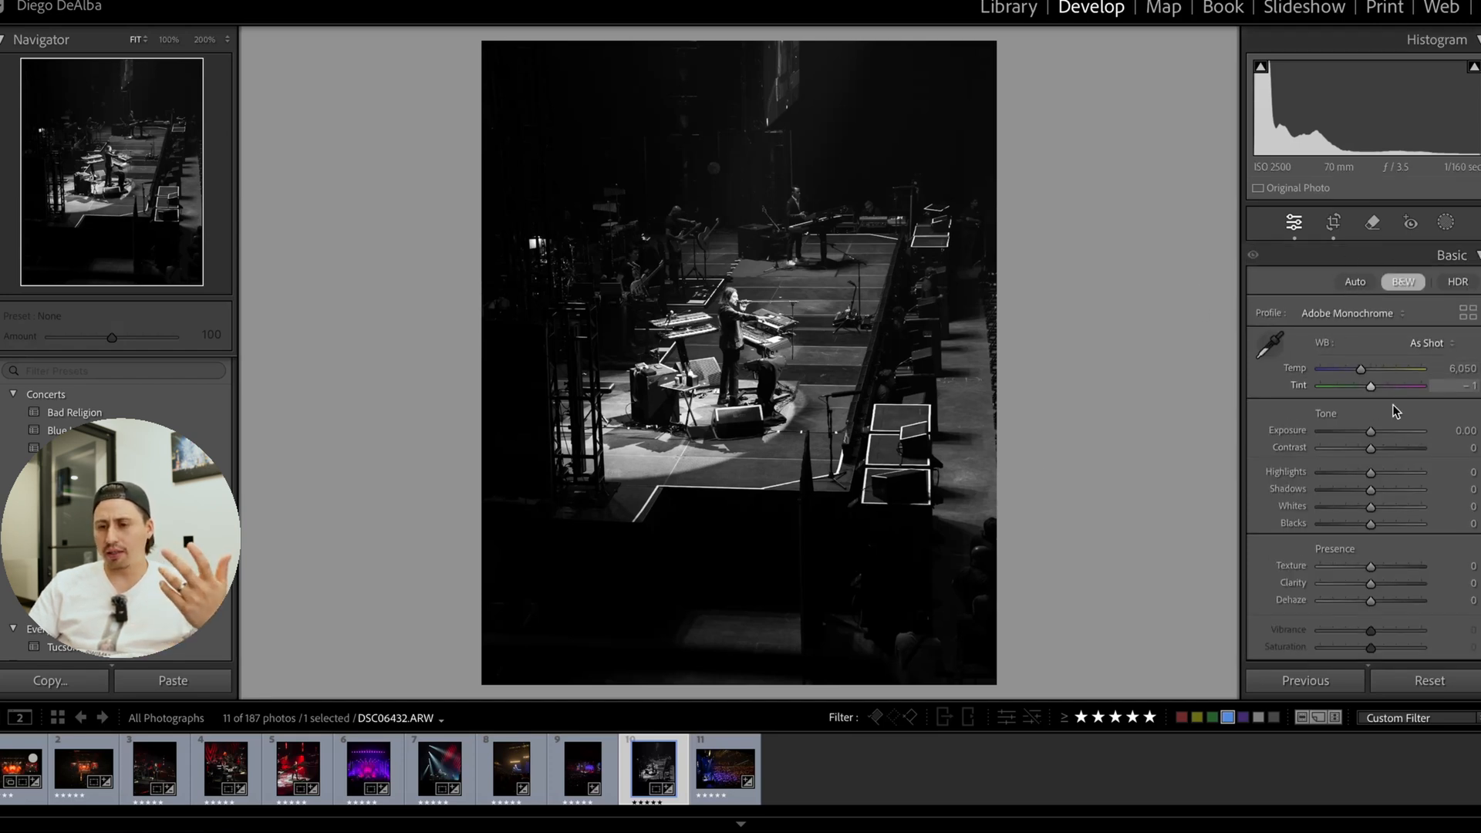
{"action": "left_click_drag", "start_coordinate": [1372, 448], "coordinate": [1377, 450]}
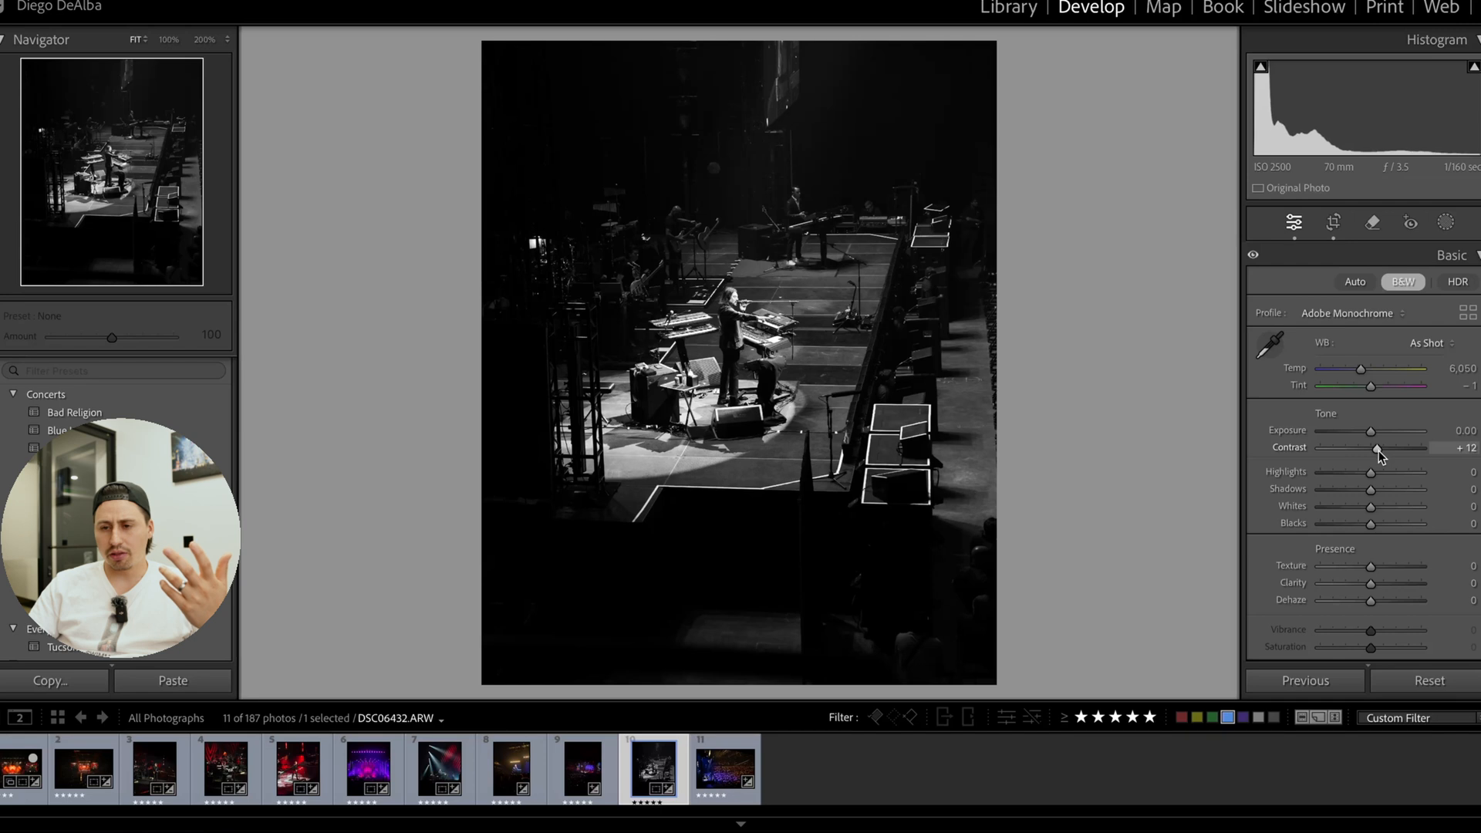
{"action": "left_click", "coordinate": [1336, 223]}
{"action": "left_click", "coordinate": [1336, 223]}
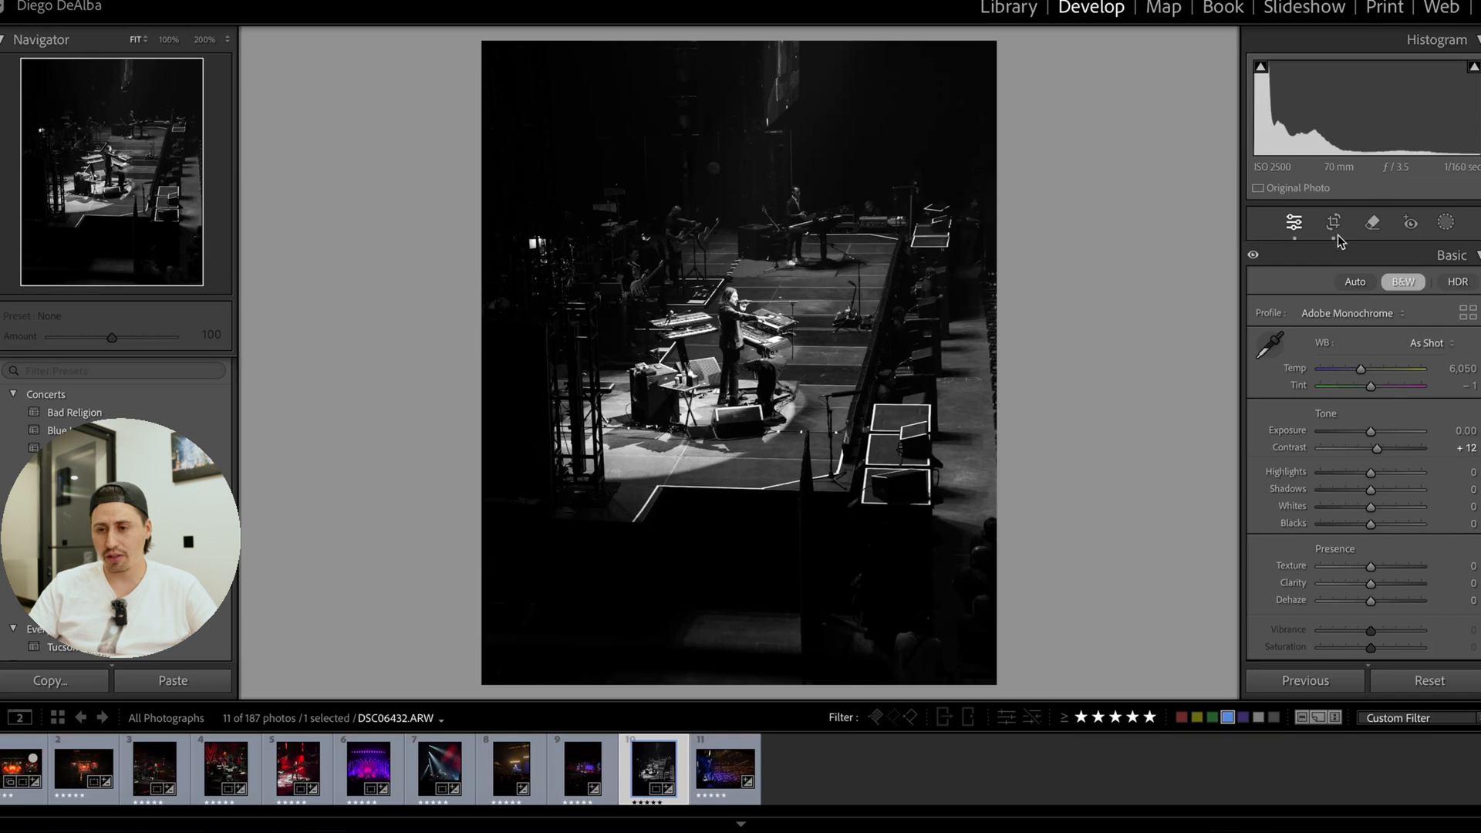
Brush a new mask over the dark foreground below the stage and set its Exposure to −3.11.
{"action": "left_click", "coordinate": [1446, 223]}
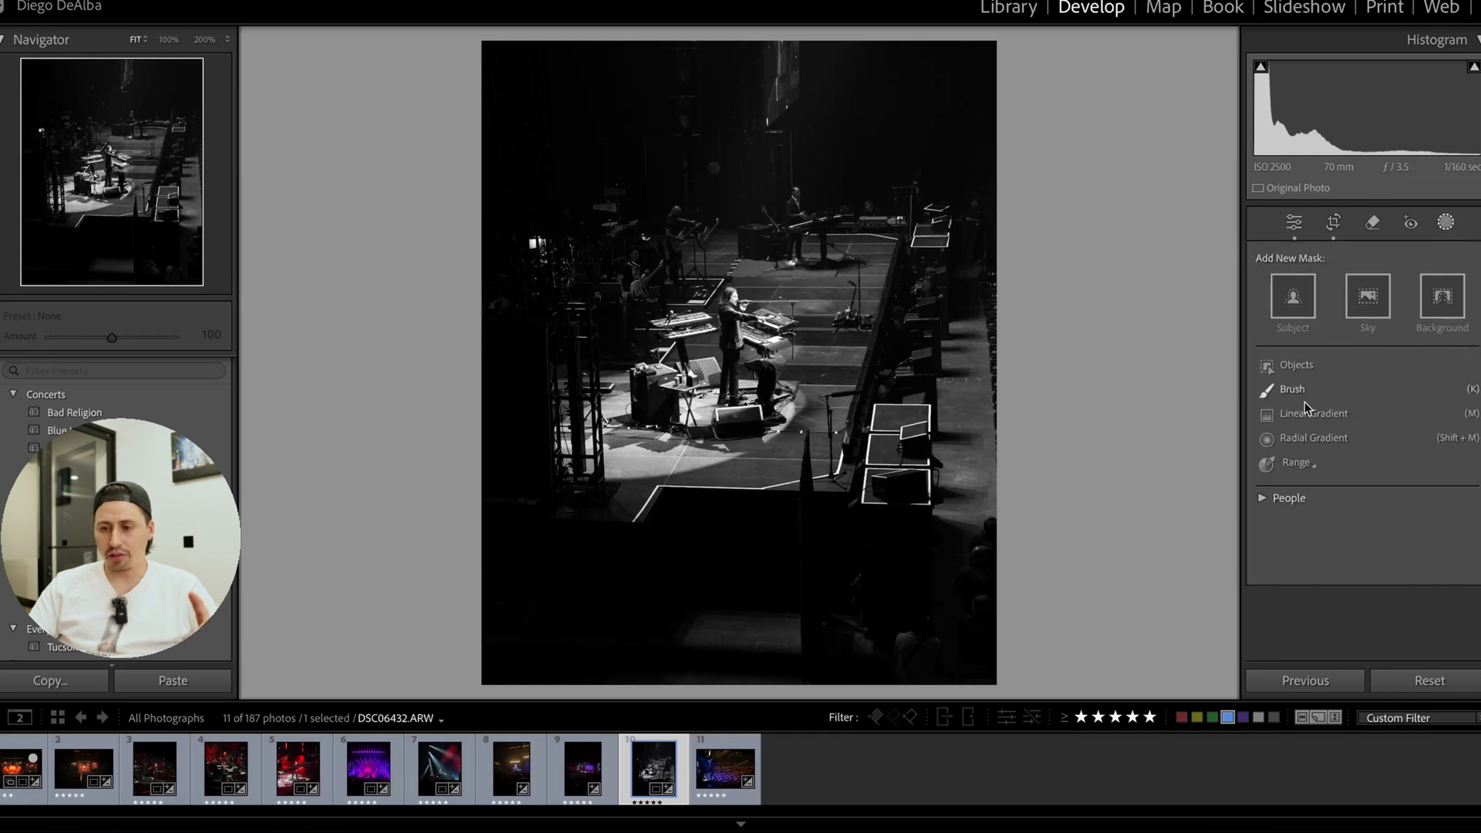
{"action": "left_click", "coordinate": [1292, 389]}
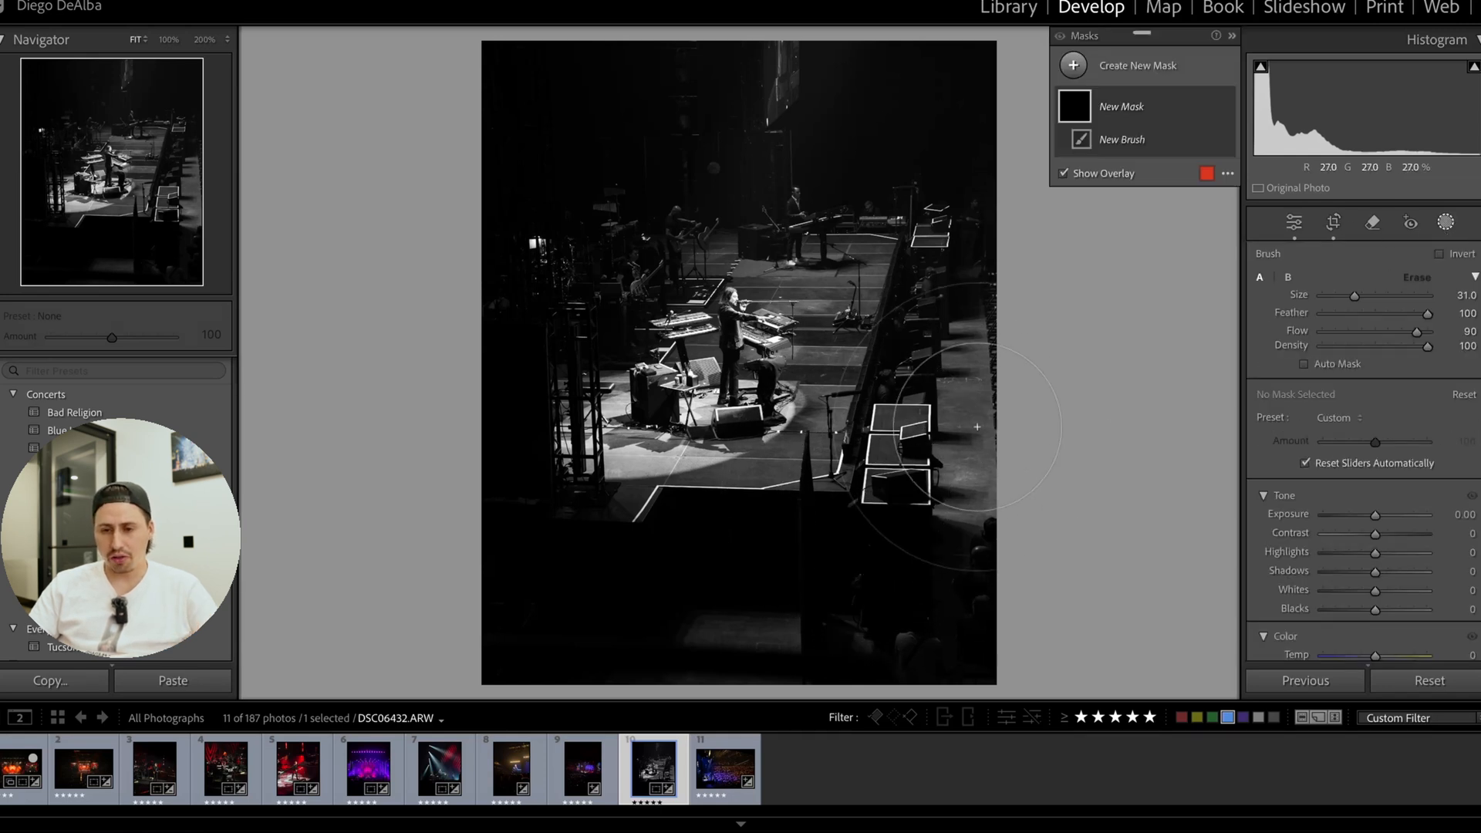
{"action": "mouse_move", "coordinate": [892, 593]}
{"action": "left_mouse_down"}
{"action": "mouse_move", "coordinate": [687, 595]}
{"action": "mouse_move", "coordinate": [532, 545]}
{"action": "mouse_move", "coordinate": [509, 478]}
{"action": "left_mouse_up"}
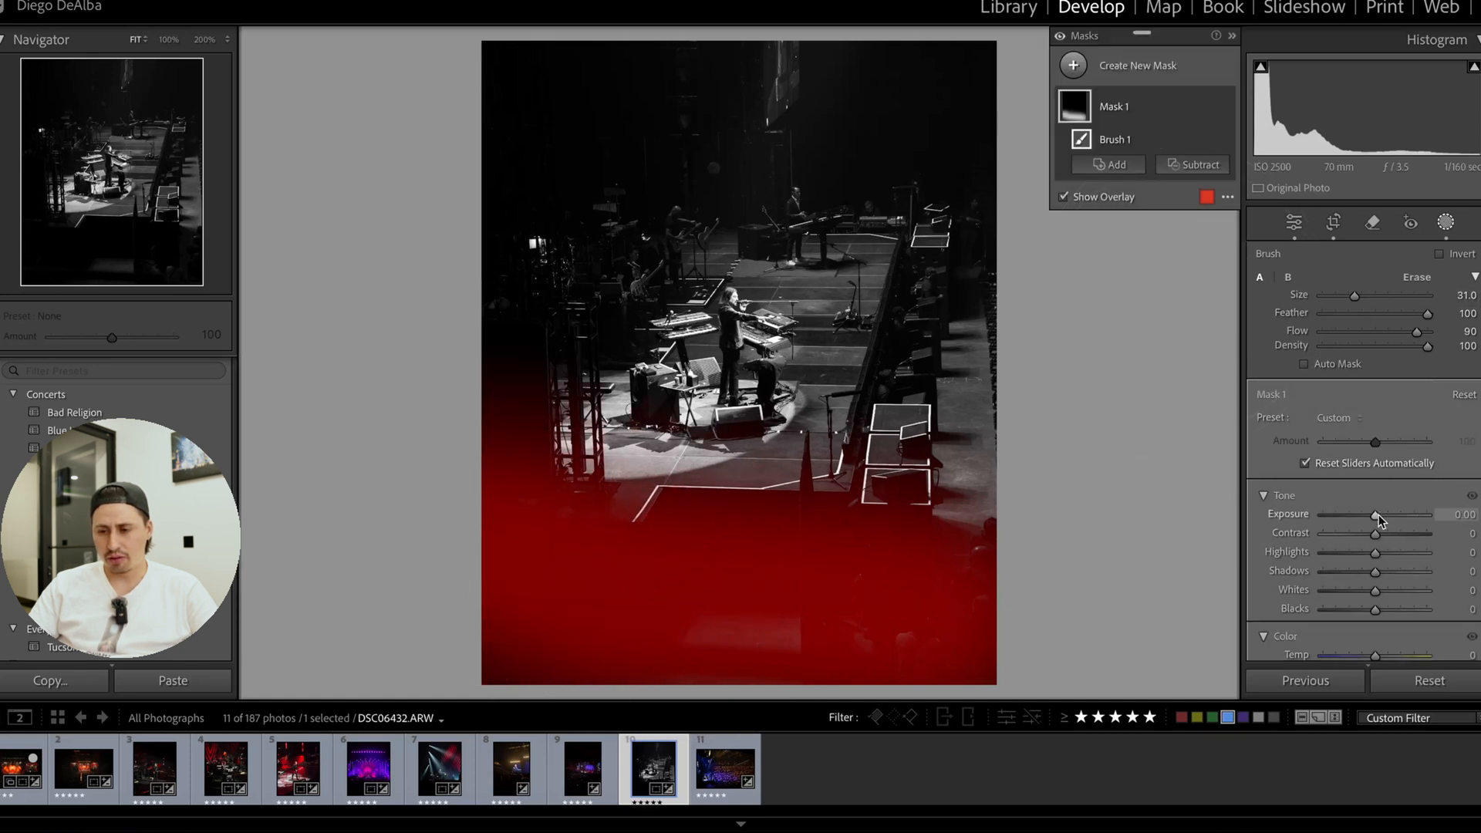
{"action": "left_click_drag", "start_coordinate": [1377, 516], "coordinate": [1335, 515]}
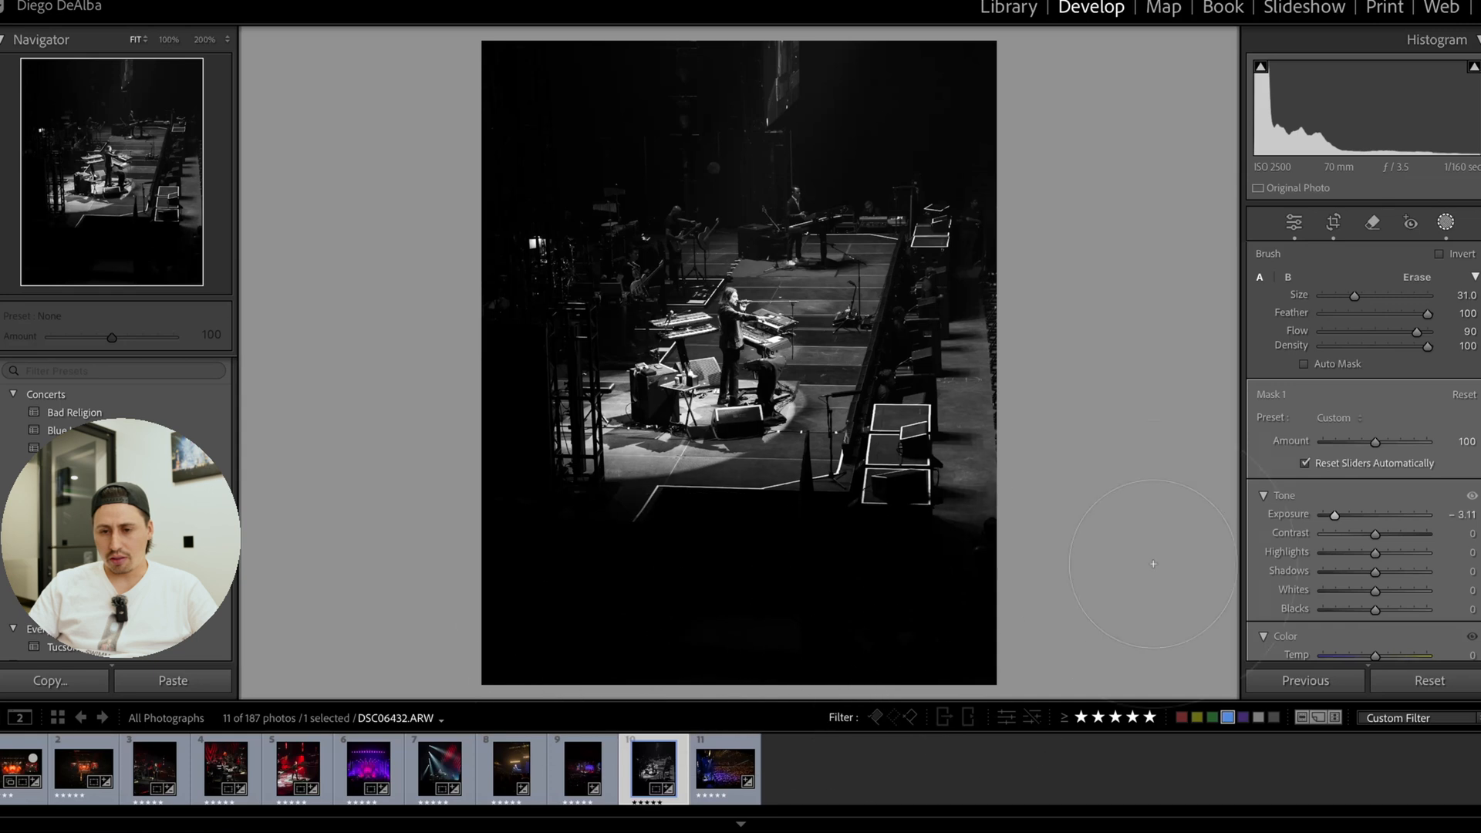
Copy the keyboardist photo's develop settings, leaving out the mask, and paste them onto the arena crowd photo DSC06435.ARW.
{"action": "left_click", "coordinate": [1332, 226]}
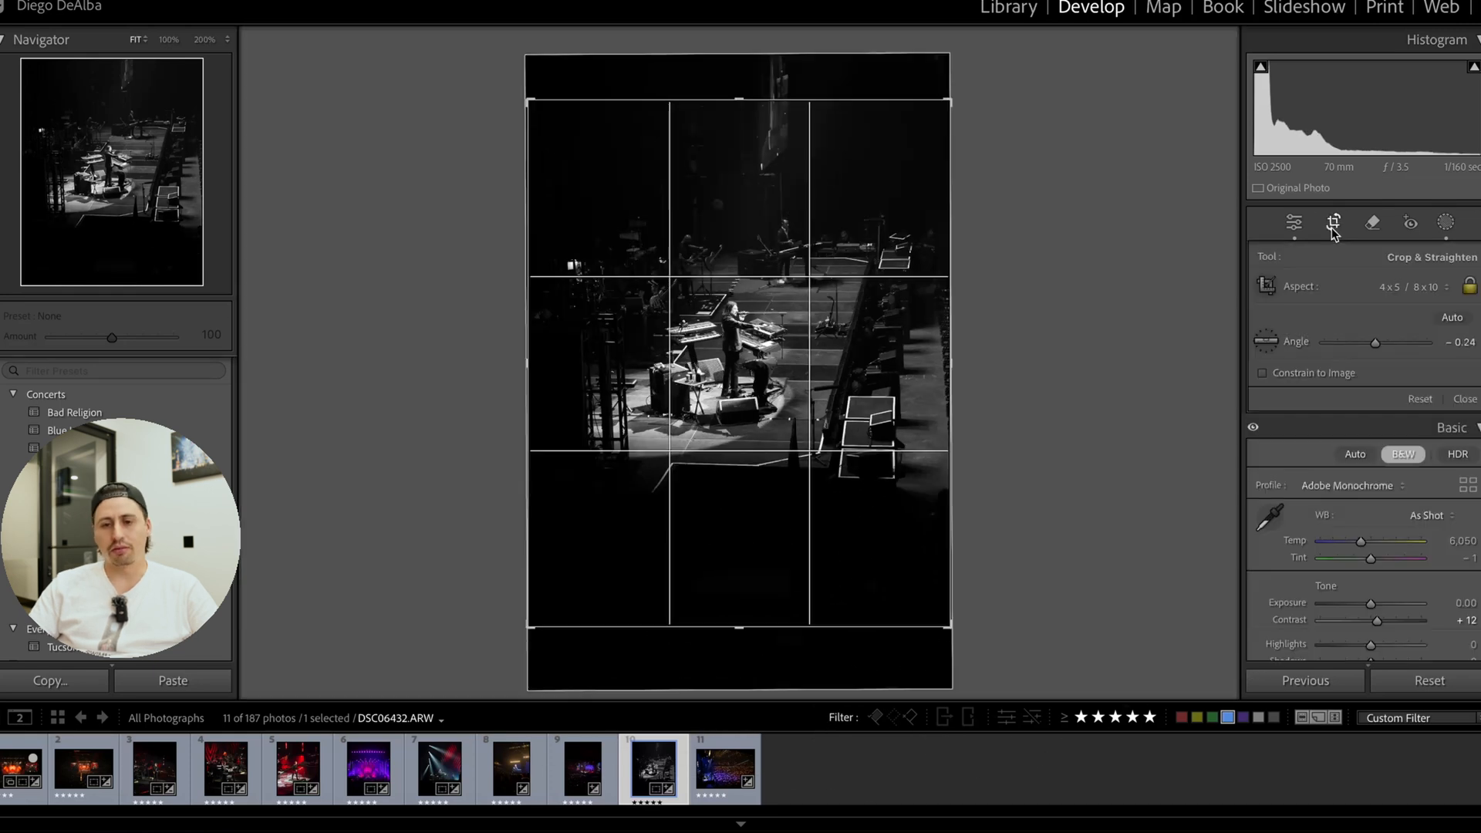
{"action": "left_click", "coordinate": [1333, 230]}
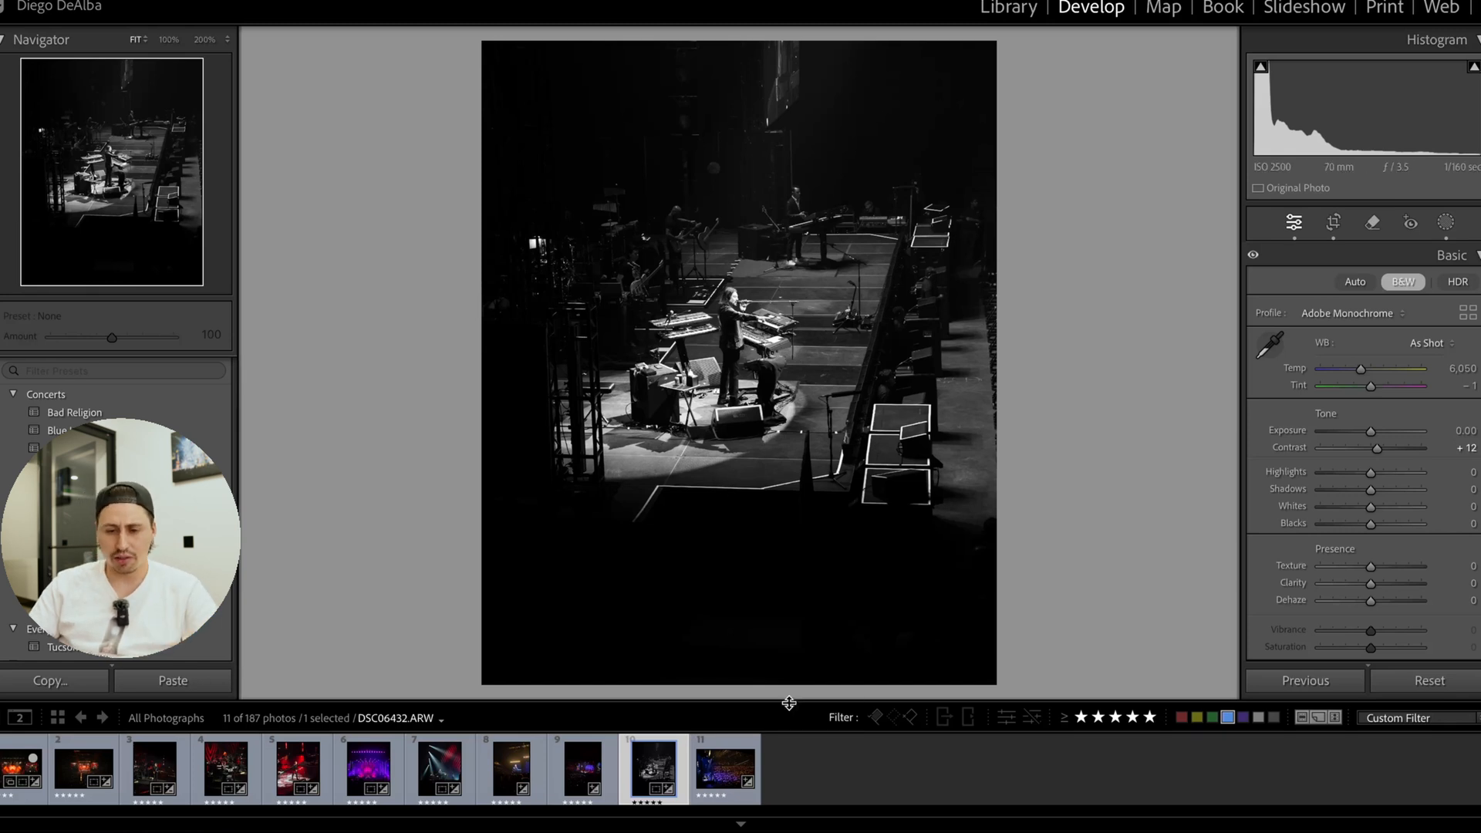
{"action": "left_click", "coordinate": [50, 680]}
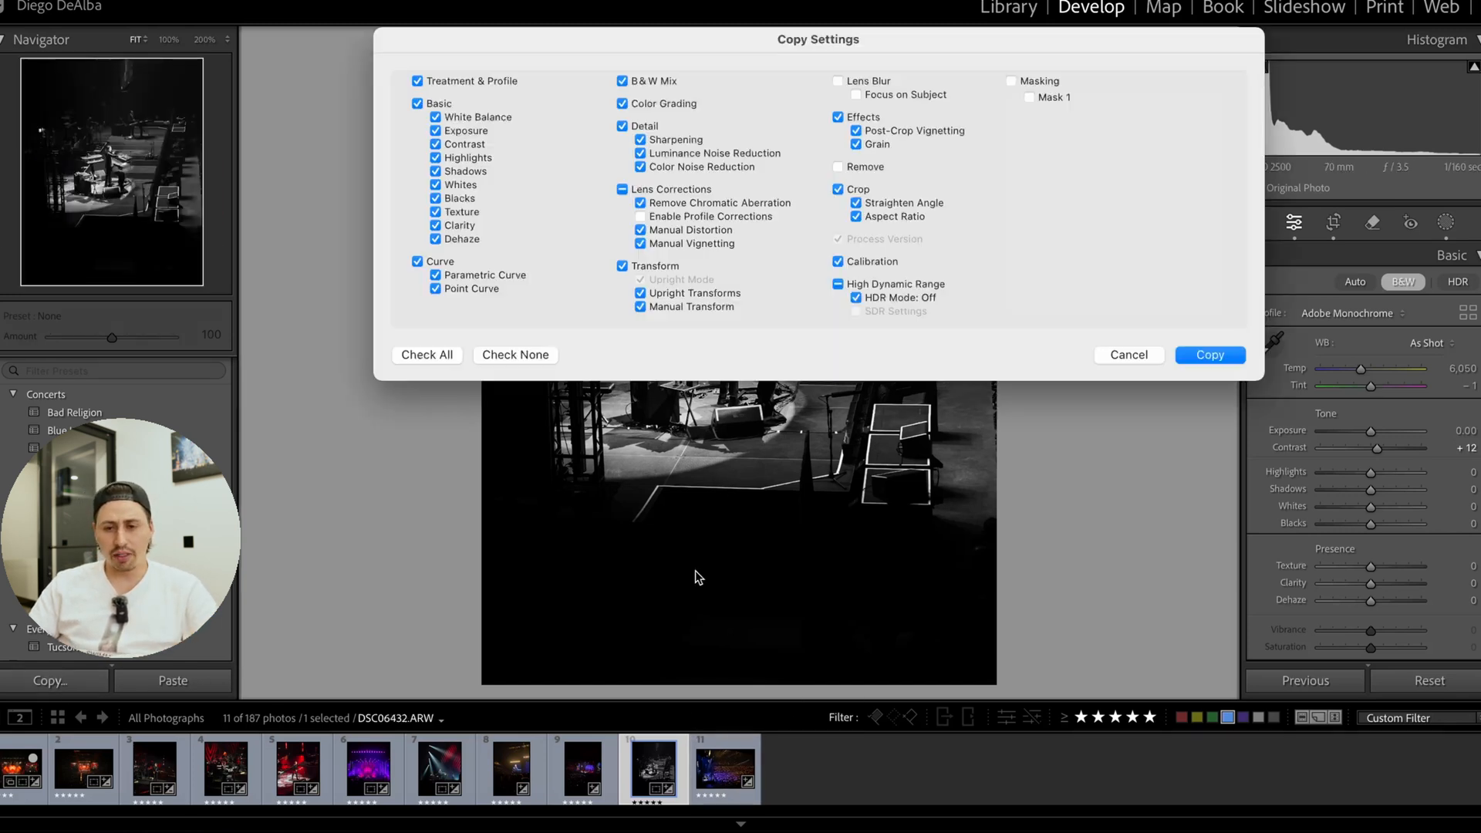
{"action": "left_click", "coordinate": [1213, 355]}
{"action": "left_click", "coordinate": [713, 767]}
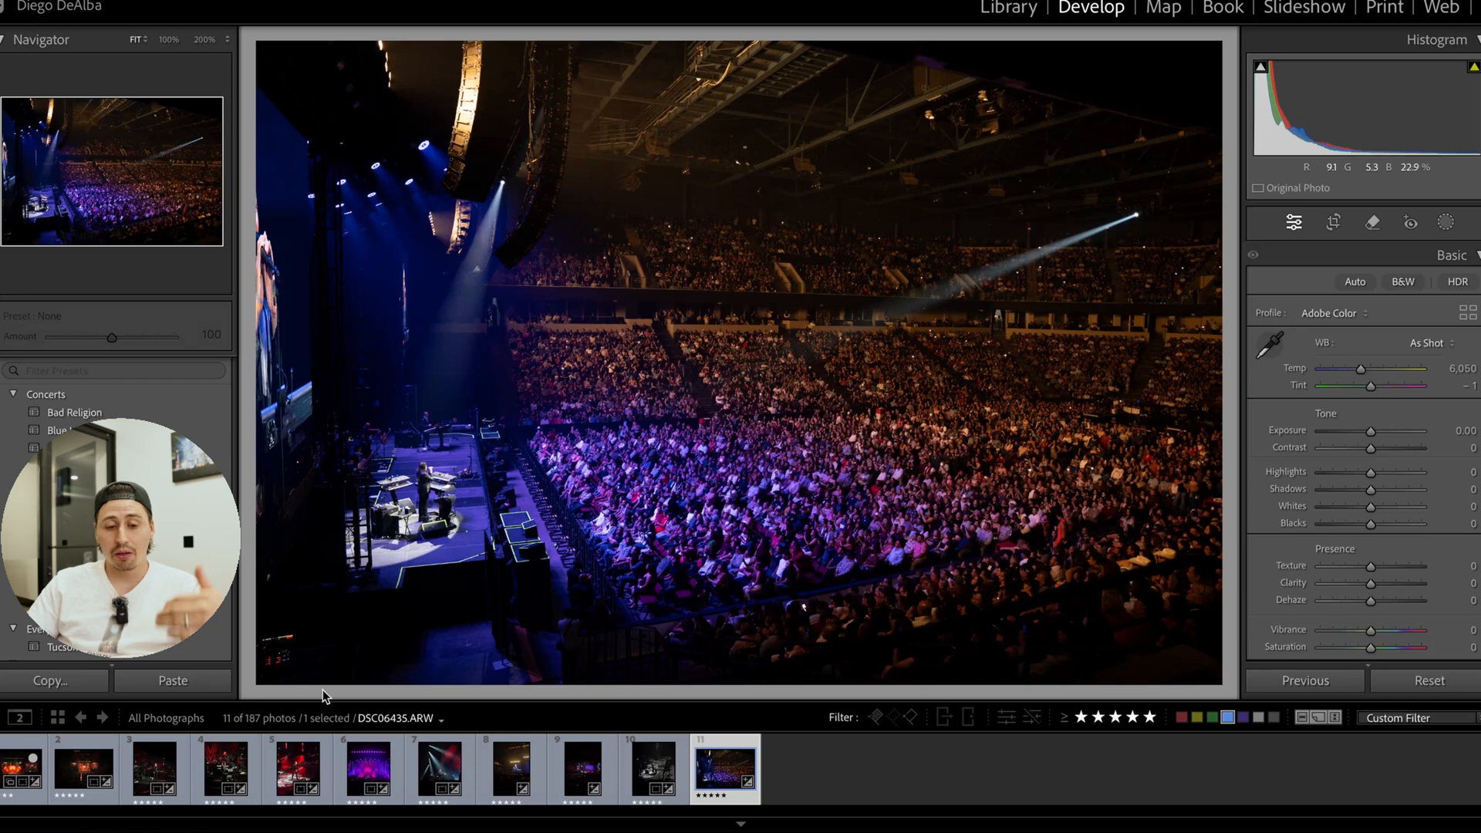
{"action": "left_click", "coordinate": [164, 682]}
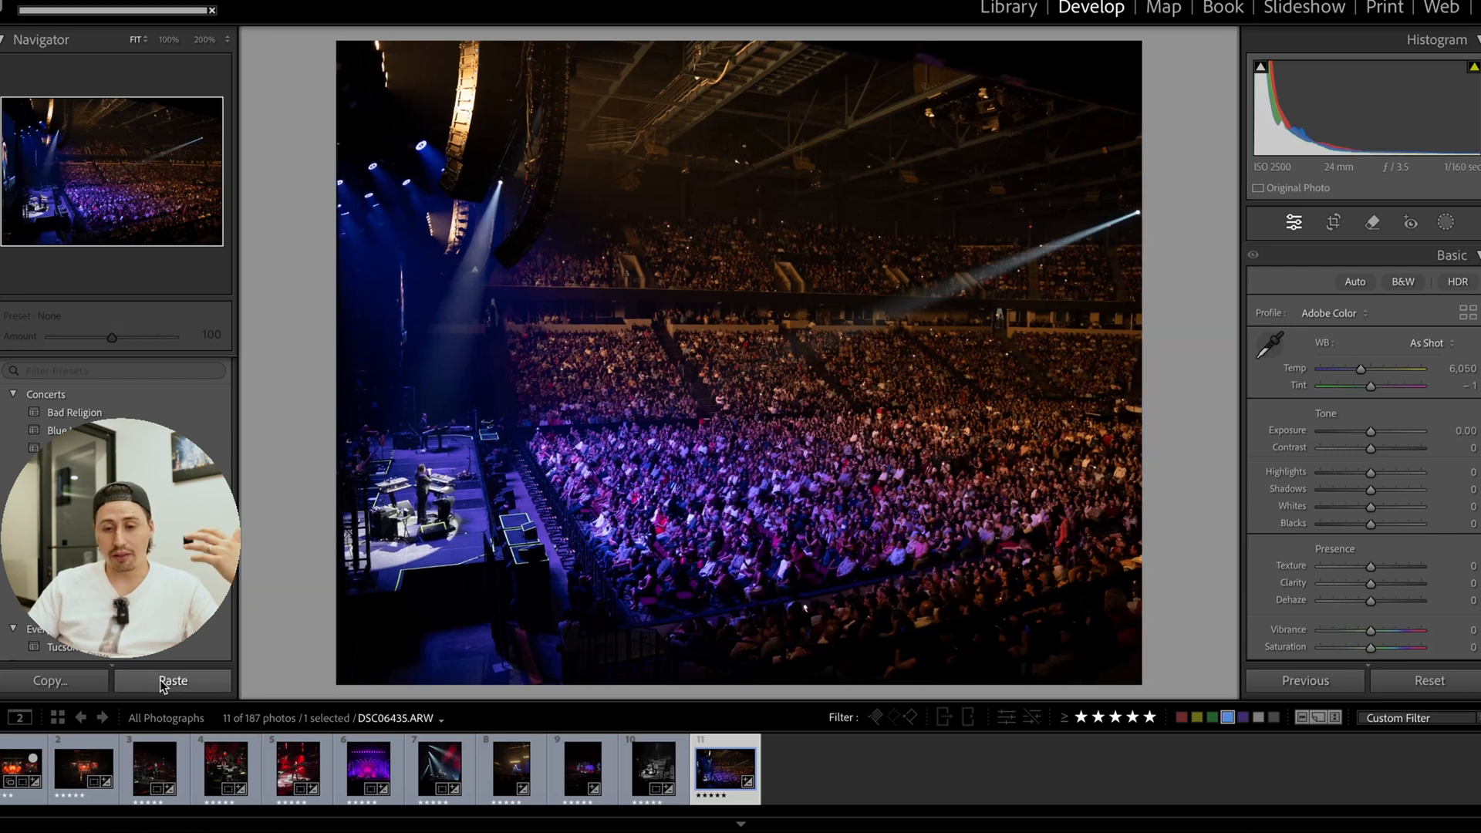
Change the crowd photo's crop aspect ratio to Original and apply the crop.
{"action": "left_click", "coordinate": [1334, 230]}
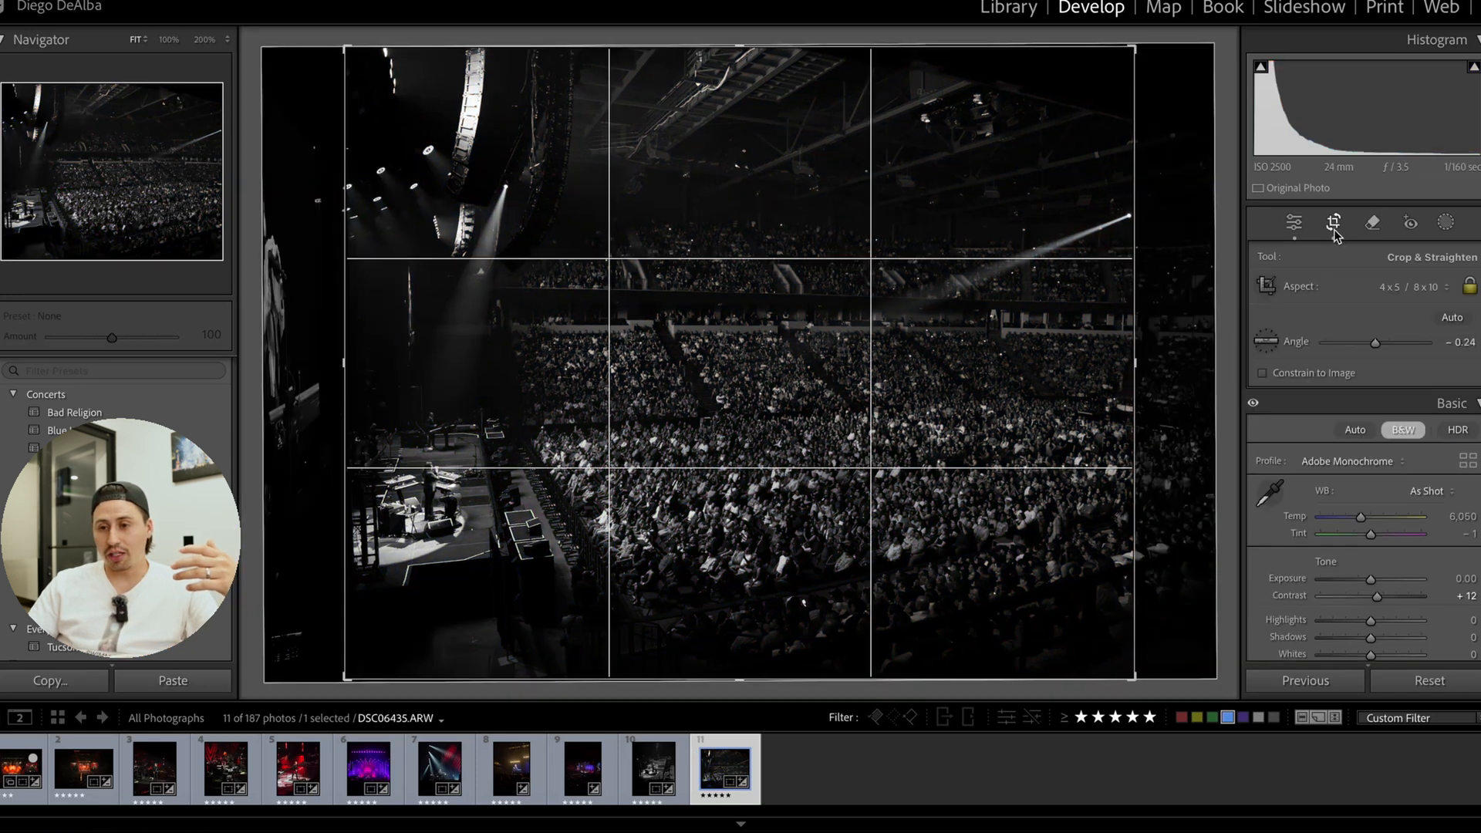
{"action": "left_click", "coordinate": [1411, 287]}
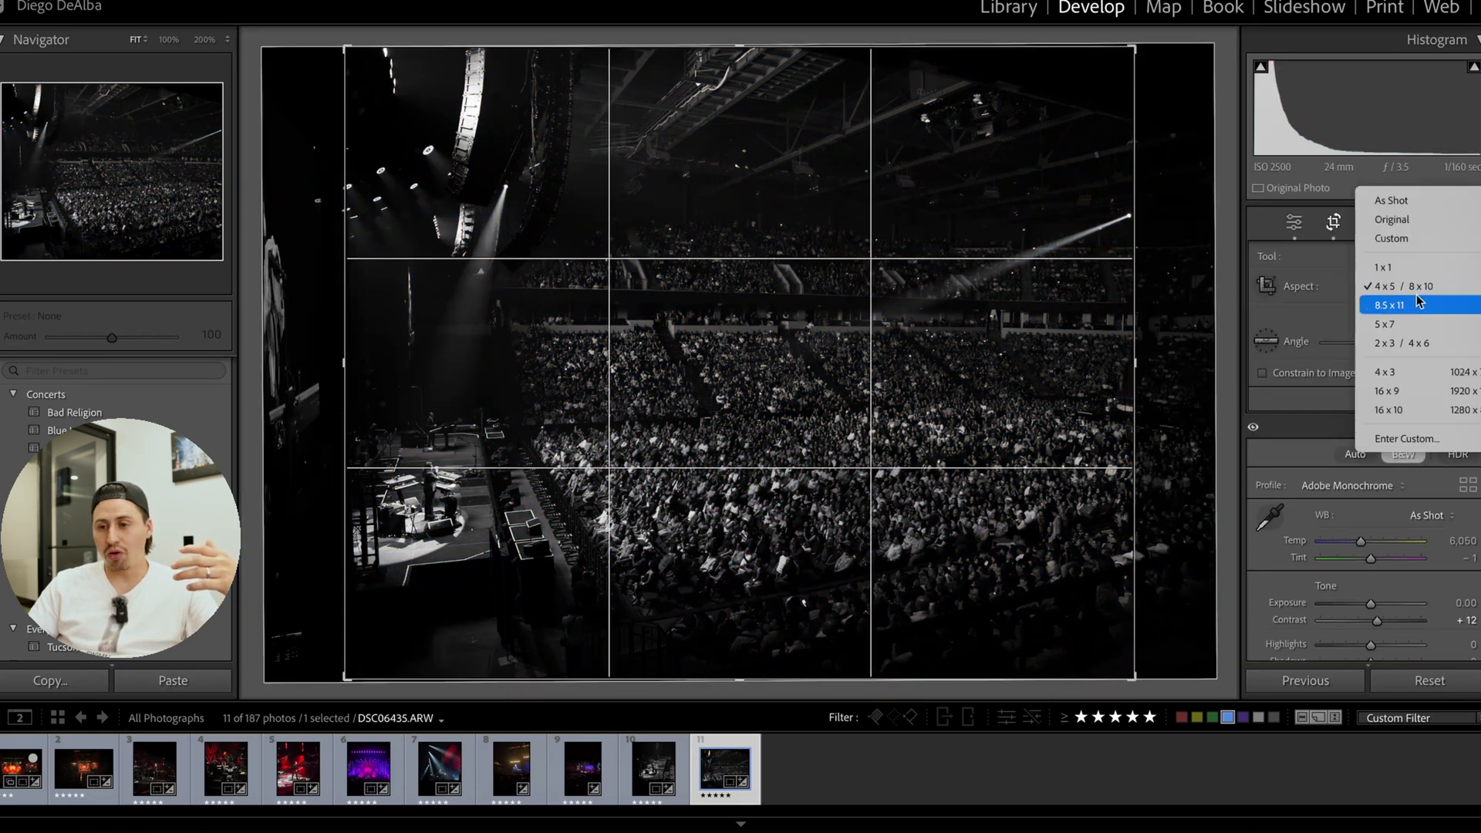
{"action": "left_click", "coordinate": [1392, 220]}
{"action": "left_click", "coordinate": [1337, 224]}
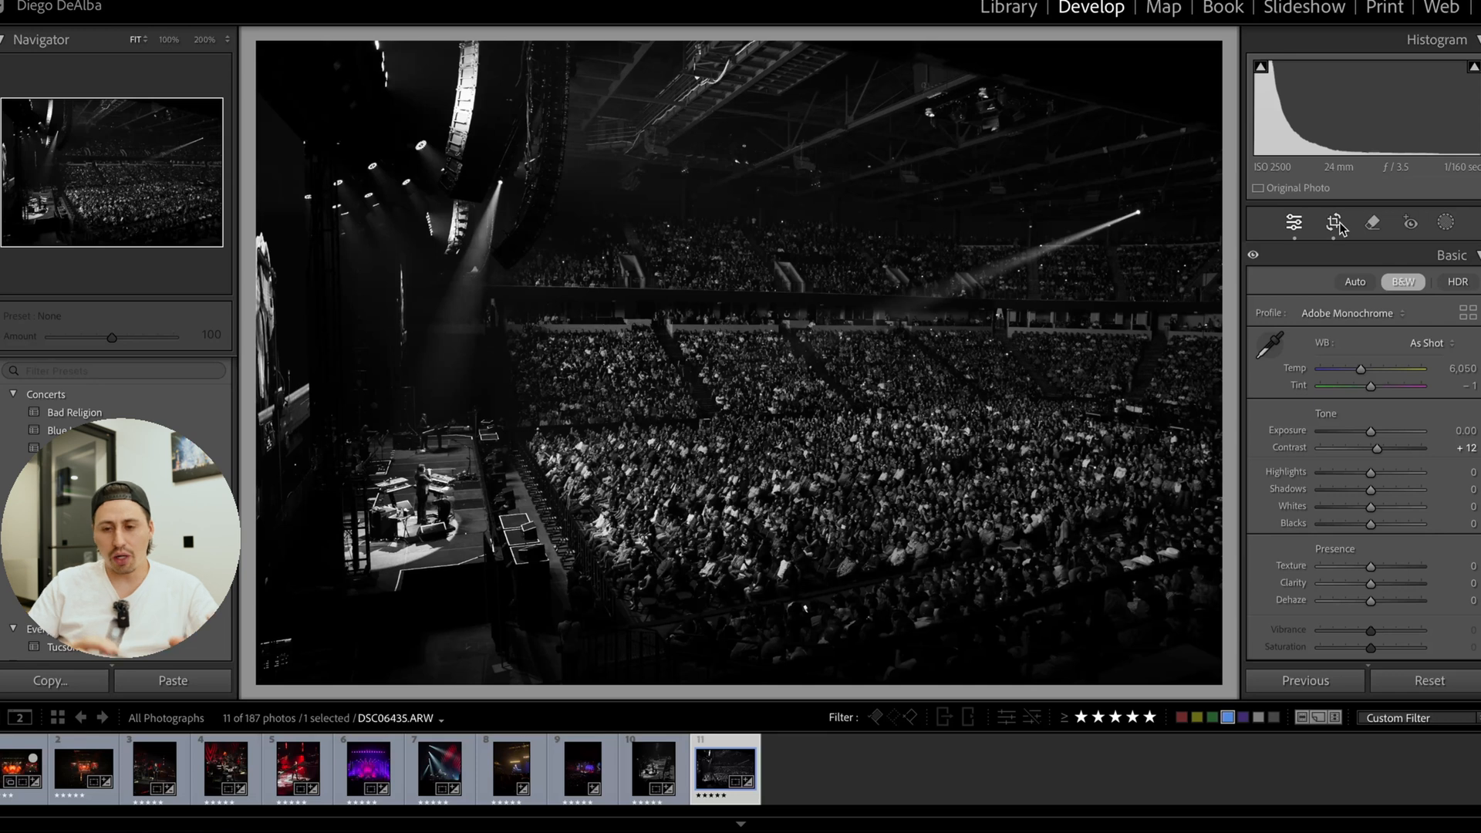
Set the crowd photo's Exposure to +1.00, Contrast to +33 and Shadows to −16, checking it up close and against the keyboardist photo.
{"action": "left_click_drag", "start_coordinate": [1373, 432], "coordinate": [1382, 434]}
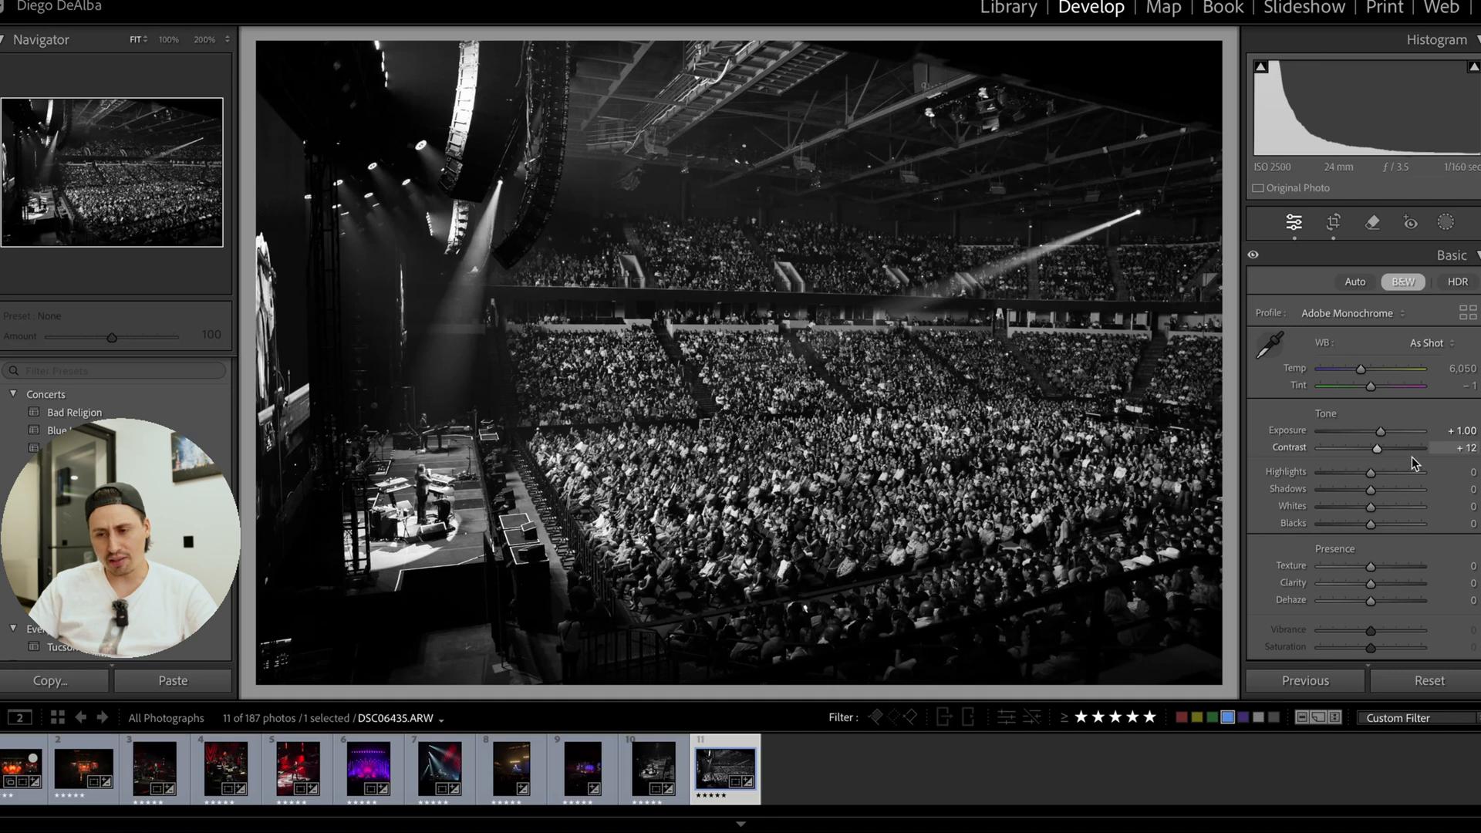
{"action": "left_click_drag", "start_coordinate": [1377, 447], "coordinate": [1386, 449]}
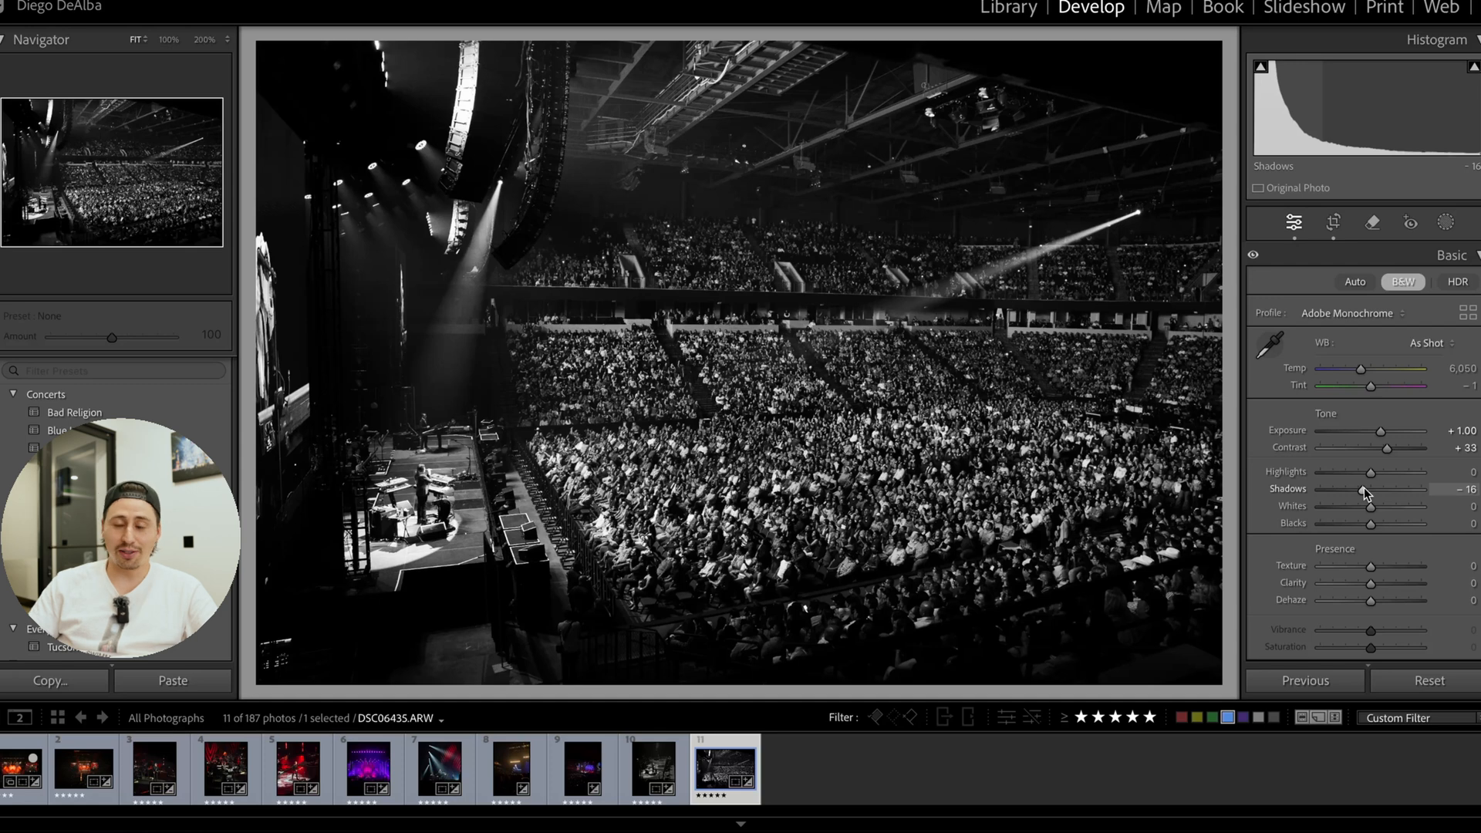
{"action": "left_click", "coordinate": [735, 452]}
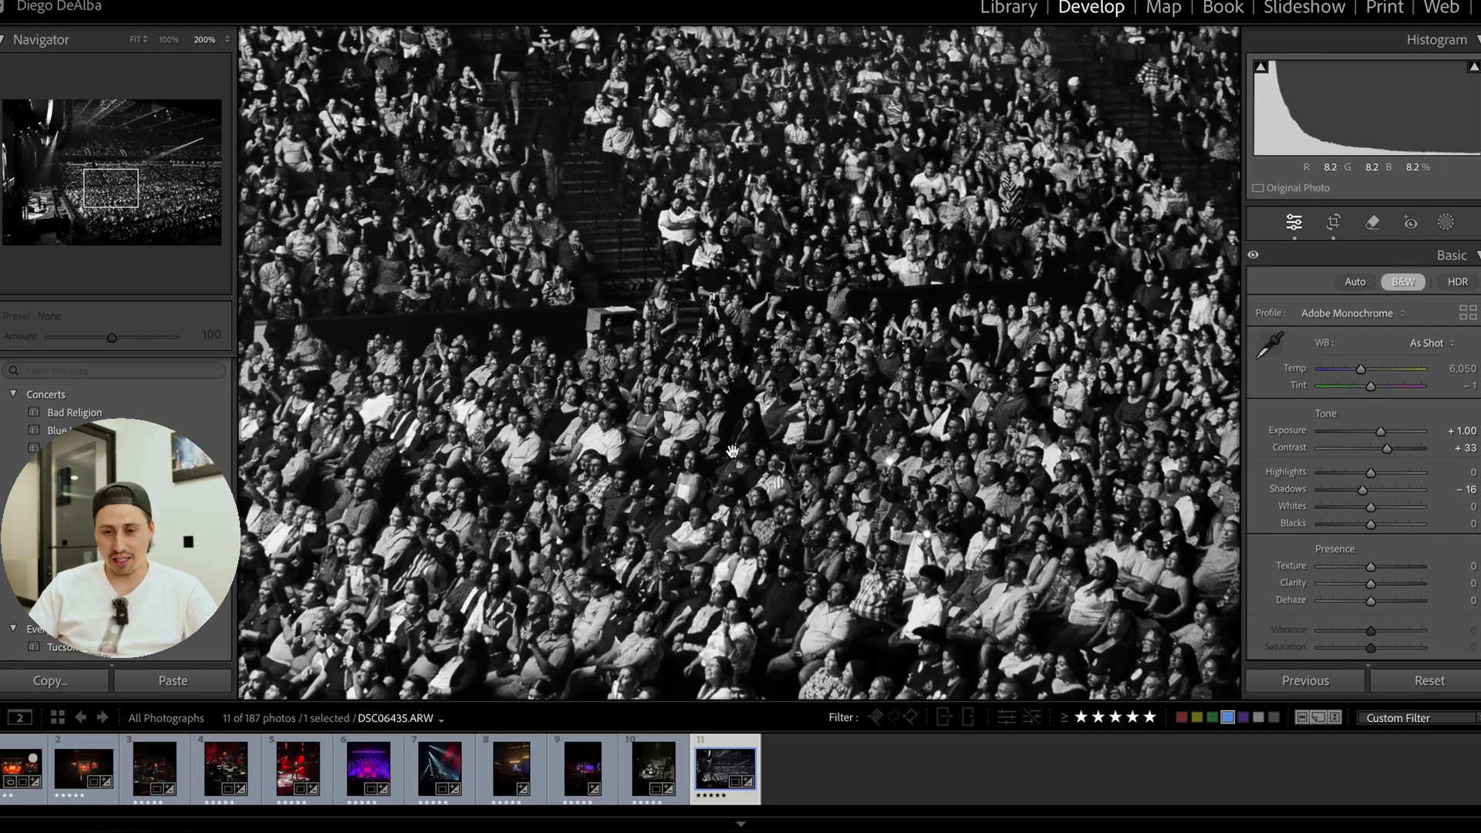
{"action": "left_click", "coordinate": [734, 453]}
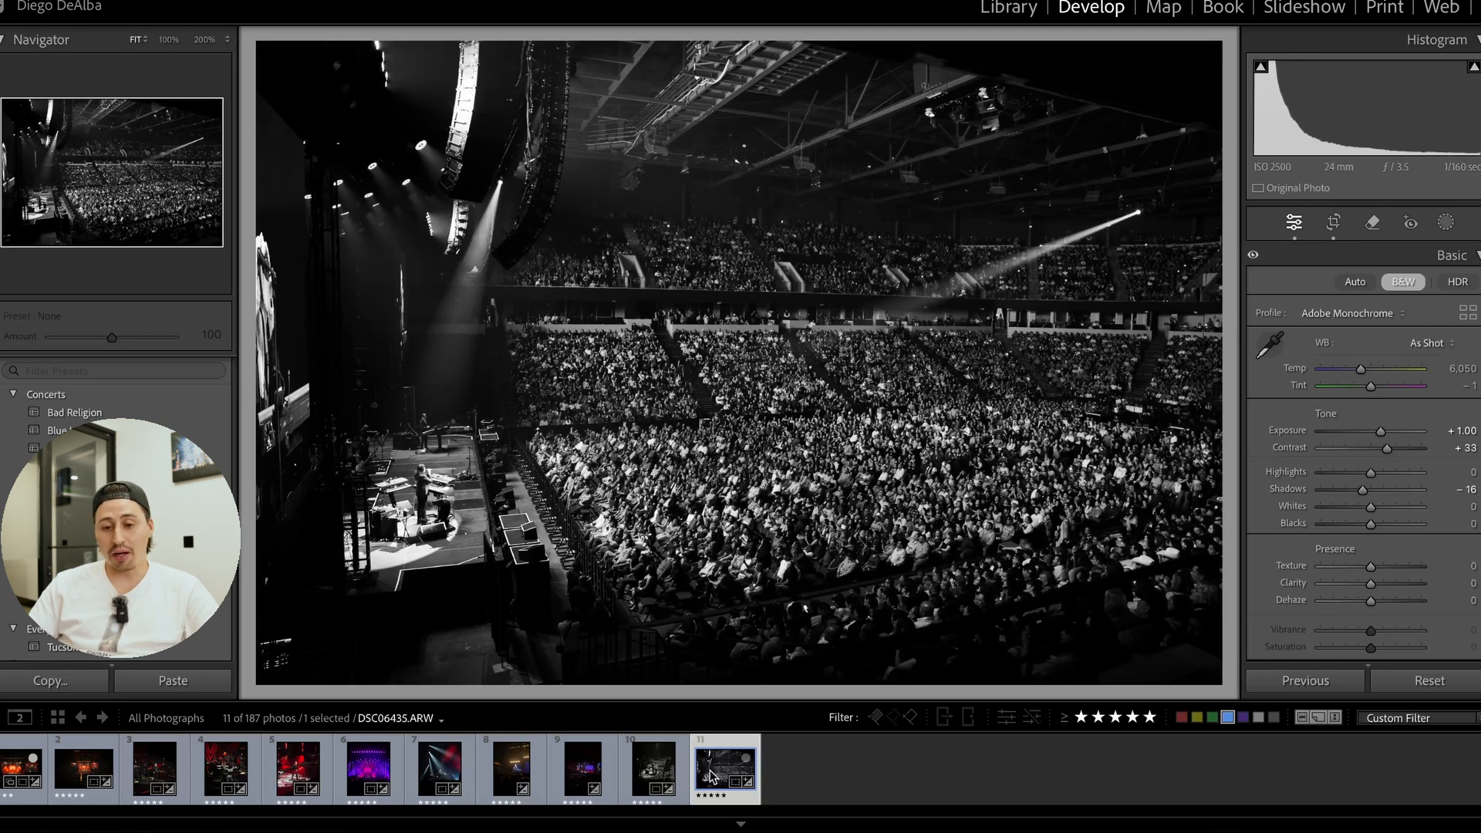
{"action": "left_click", "coordinate": [655, 774]}
{"action": "left_click", "coordinate": [721, 771]}
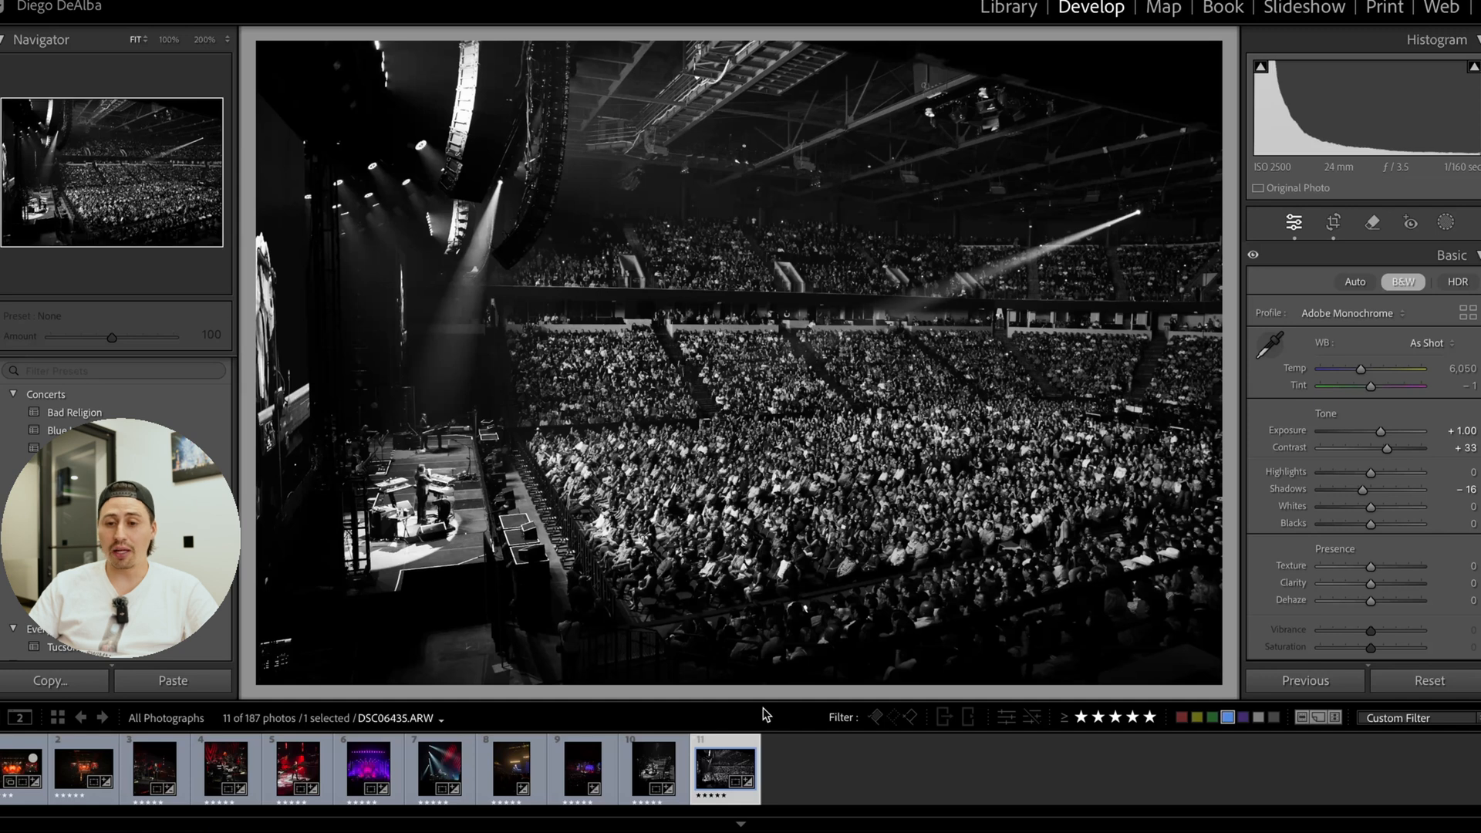